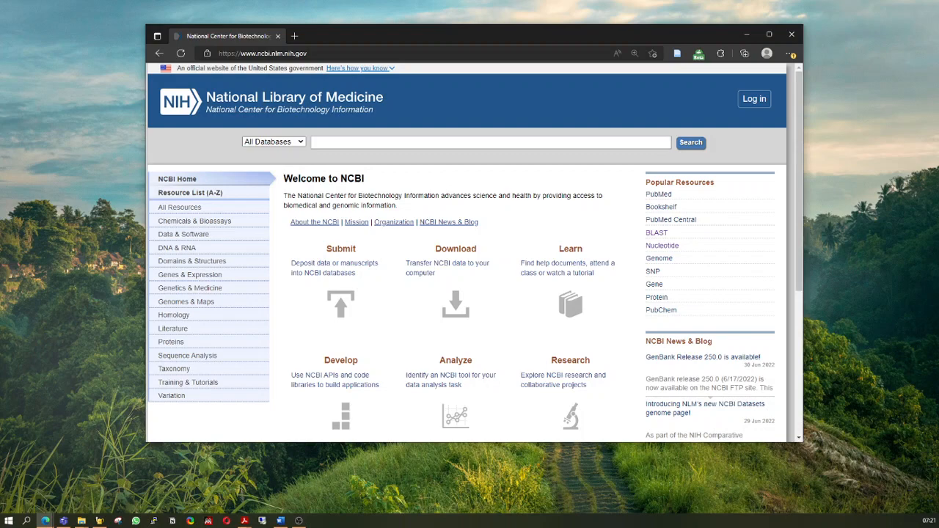
- Reposition the browser window on the desktop and enlarge it to show more of the NCBI home page
{"action": "mouse_move", "coordinate": [510, 38]}
{"action": "left_mouse_down"}
{"action": "mouse_move", "coordinate": [499, 55]}
{"action": "mouse_move", "coordinate": [493, 41]}
{"action": "left_mouse_up"}
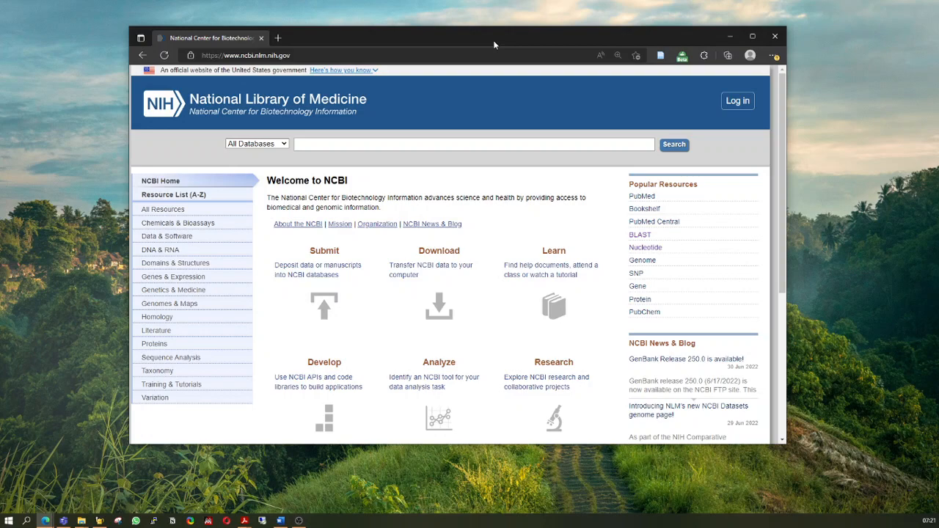
{"action": "mouse_move", "coordinate": [508, 35]}
{"action": "left_mouse_down"}
{"action": "mouse_move", "coordinate": [518, 63]}
{"action": "mouse_move", "coordinate": [496, 31]}
{"action": "left_mouse_up"}
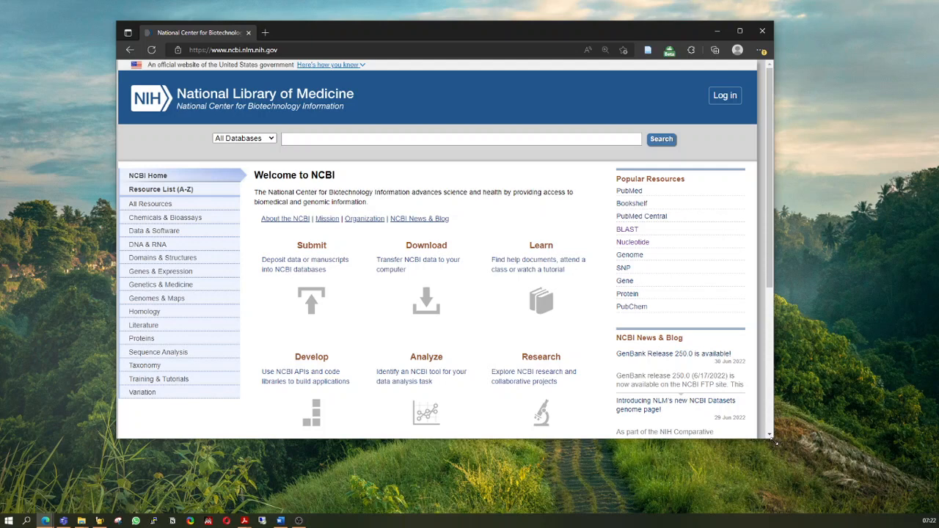
{"action": "left_click_drag", "start_coordinate": [773, 438], "coordinate": [799, 484]}
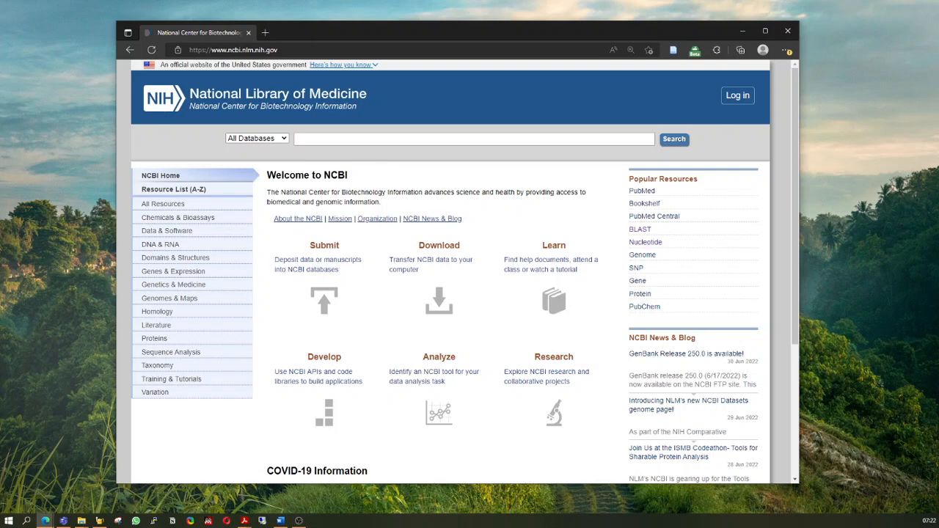
- Switch to Notepad and enter the DNA sequence "agatcgatcgatcgactacgatcgactacgactag" in the empty document
{"action": "left_click", "coordinate": [99, 521]}
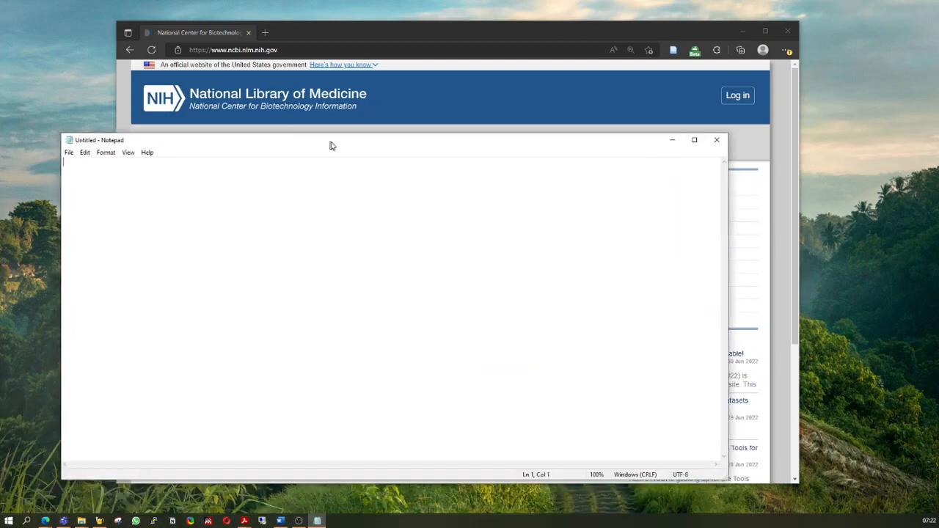
{"action": "type", "text": "agat"}
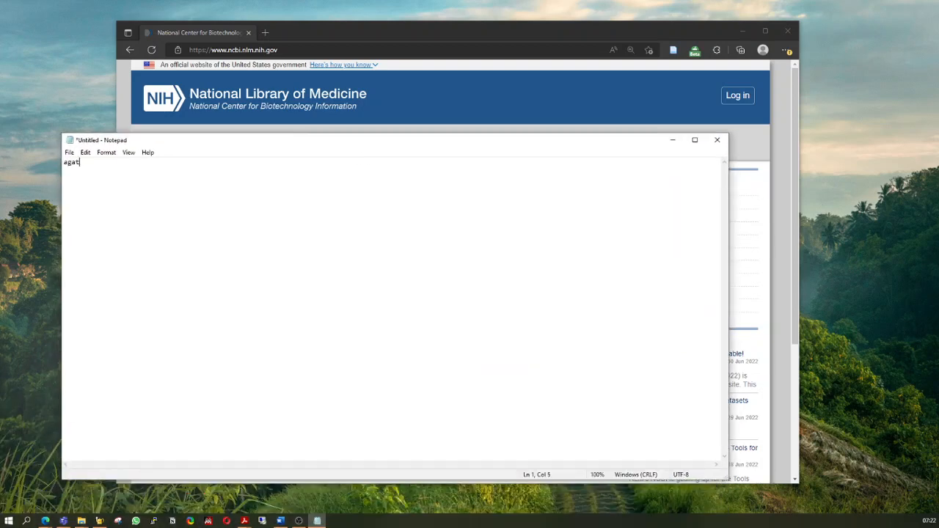
{"action": "type", "text": "cgatcgatcgactacgatcgactacgactag"}
- Add the line "Translation = TCA TCG TGA = m METH" below the DNA sequence, separated by an empty line
{"action": "type", "text": "Transla"}
{"action": "type", "text": "tion "}
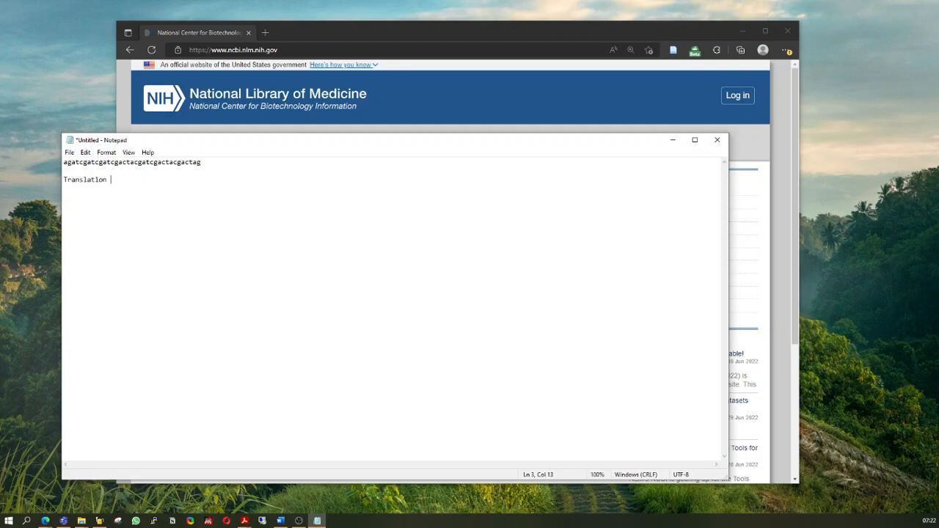
{"action": "type", "text": "+ "}
{"action": "type", "text": "= "}
{"action": "type", "text": "TCA "}
{"action": "type", "text": "TCG"}
{"action": "type", "text": " TGAT"}
{"action": "type", "text": "= m"}
{"action": "type", "text": " METH"}
- Add a line with the sequence "ACGATCGACTAGCAT" followed by "LKNQKQR", and move the Notepad window off the browser
{"action": "key", "text": "Return"}
{"action": "key", "text": "Return"}
{"action": "type", "text": "ACGATCGACTAGCAT  "}
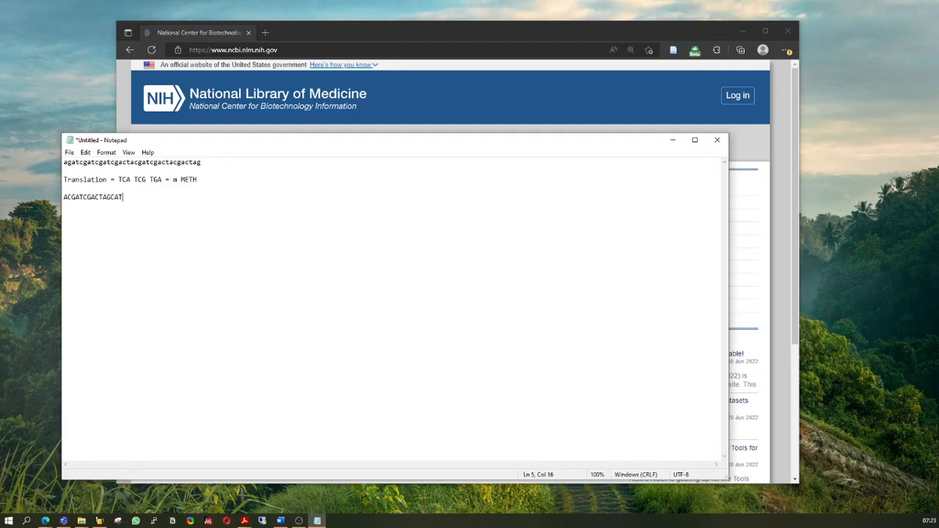
{"action": "type", "text": "LKNQKQR"}
{"action": "left_click_drag", "start_coordinate": [384, 145], "coordinate": [0, 305]}
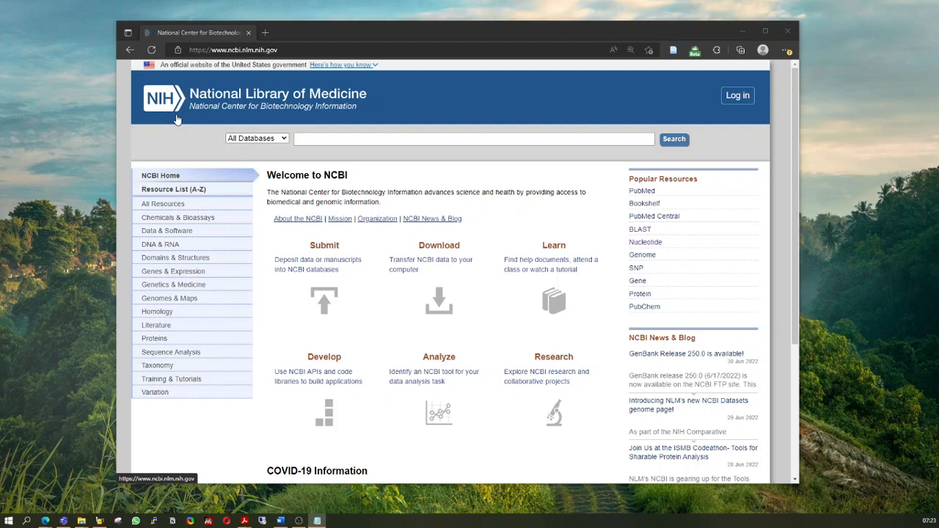
- Restrict the NCBI search to the PubMed database and search for lacZ
{"action": "left_click", "coordinate": [345, 150]}
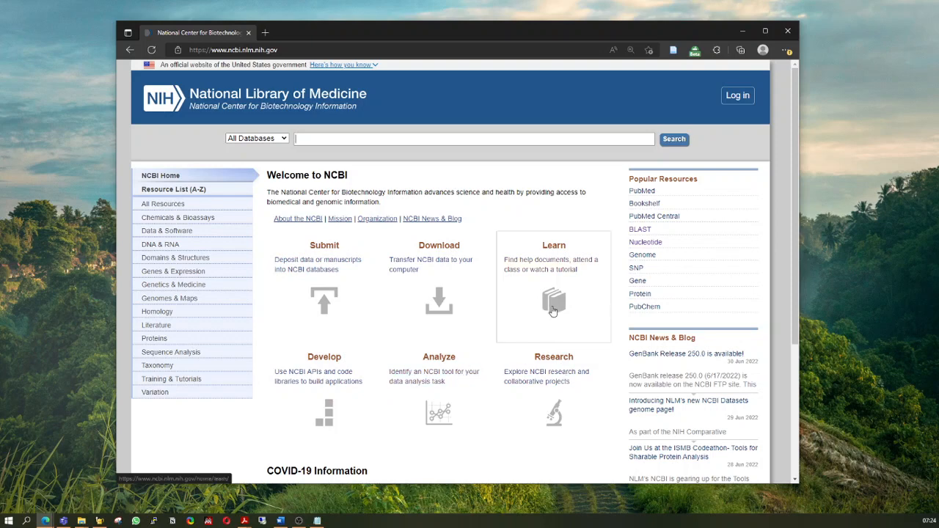
{"action": "left_click", "coordinate": [286, 139]}
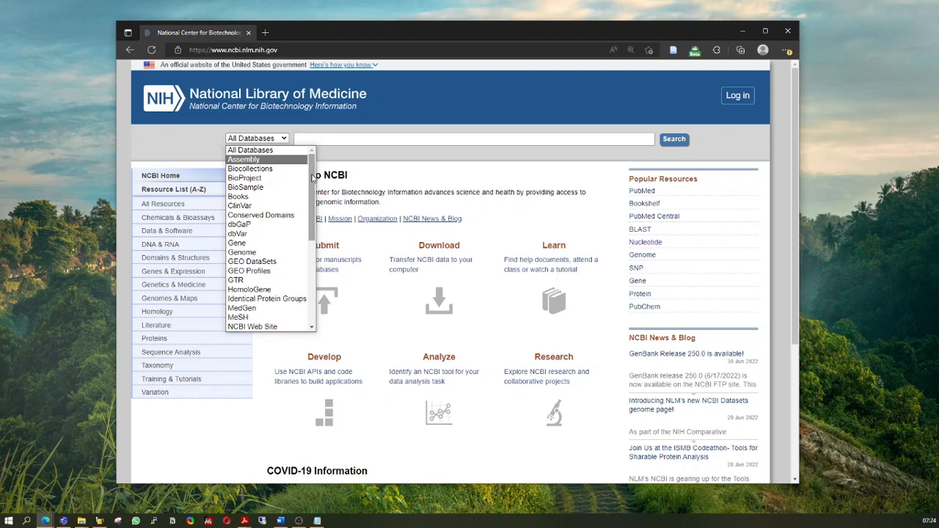
{"action": "left_click_drag", "start_coordinate": [314, 180], "coordinate": [306, 264]}
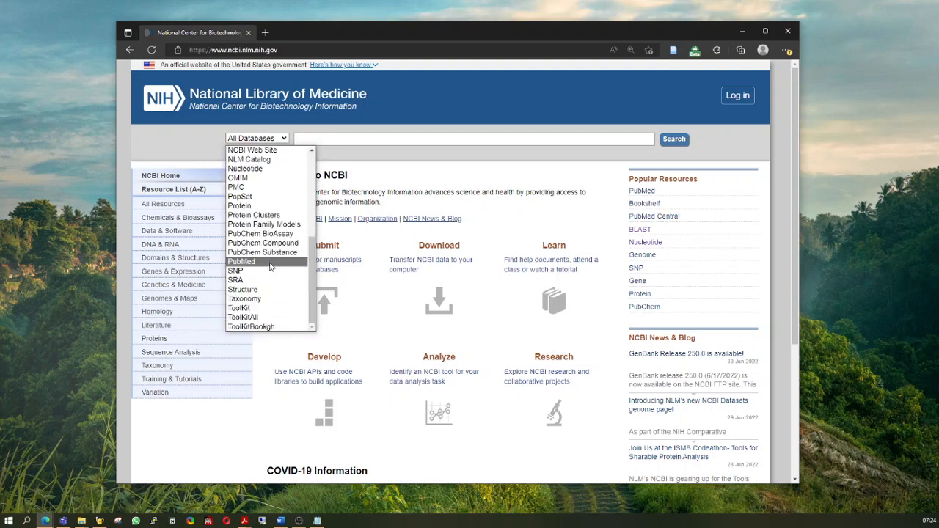
{"action": "left_click", "coordinate": [270, 262]}
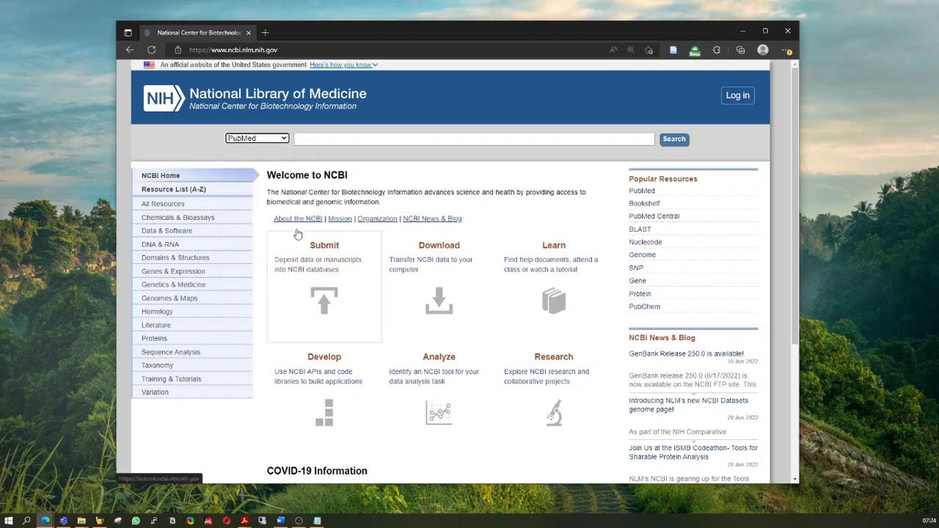
{"action": "left_click", "coordinate": [324, 137]}
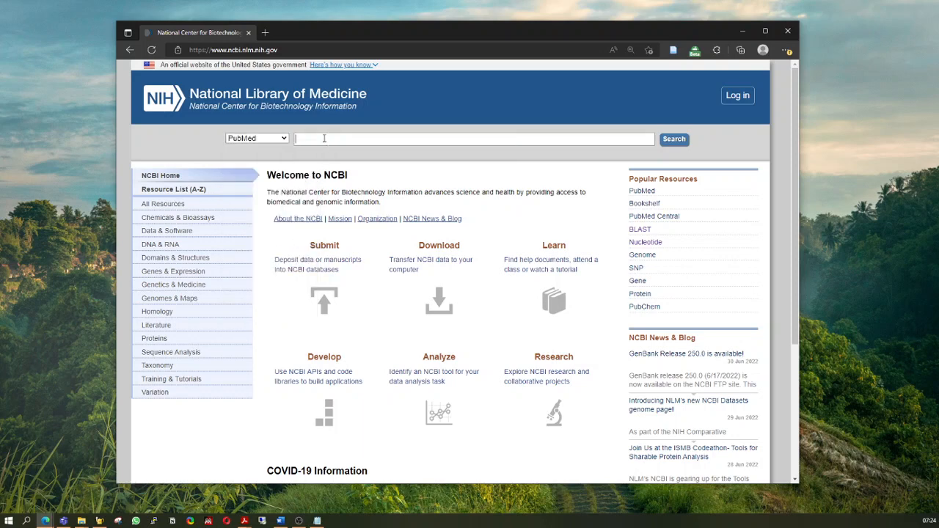
{"action": "type", "text": "lacZ"}
{"action": "key", "text": "Return"}
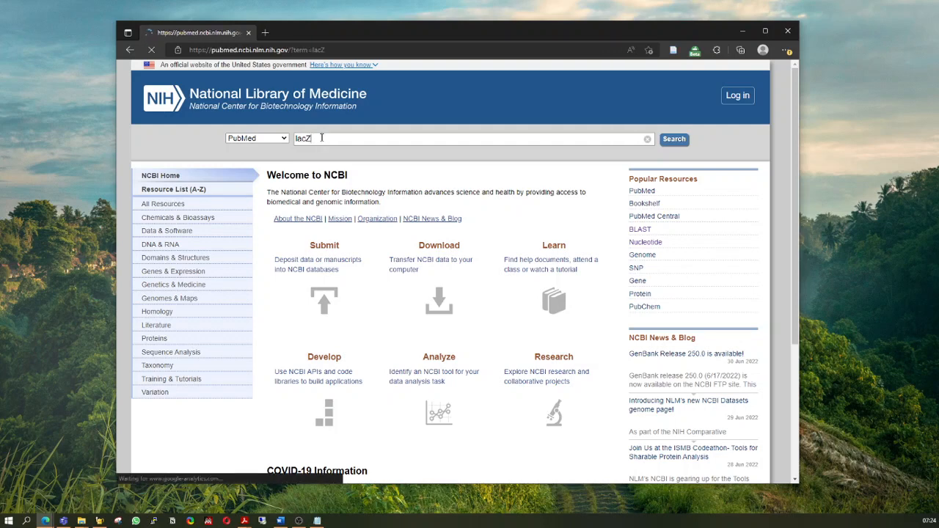
- Skim the lacZ articles and filters in PubMed and return to the NCBI home page
{"action": "scroll", "coordinate": [468, 299], "scroll_direction": "down", "scroll_amount": 1}
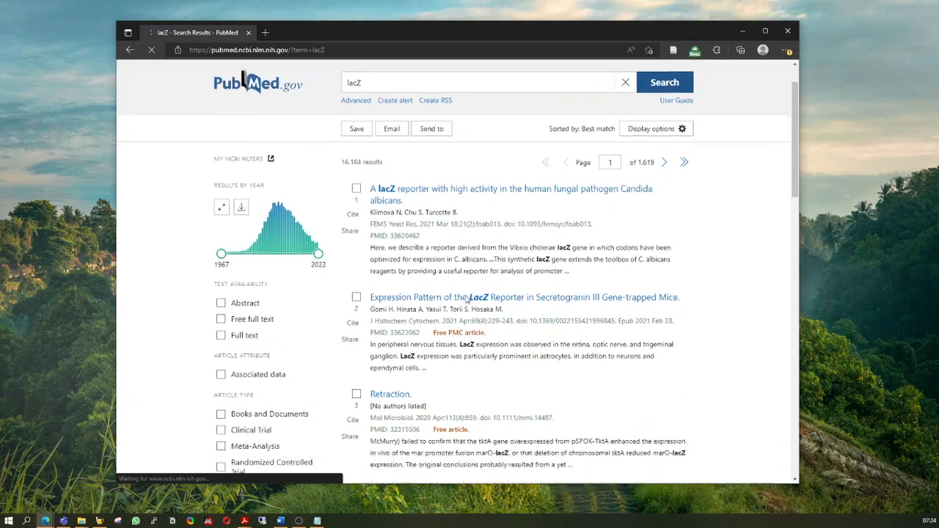
{"action": "scroll", "coordinate": [467, 299], "scroll_direction": "down", "scroll_amount": 2}
{"action": "scroll", "coordinate": [326, 318], "scroll_direction": "down", "scroll_amount": 1}
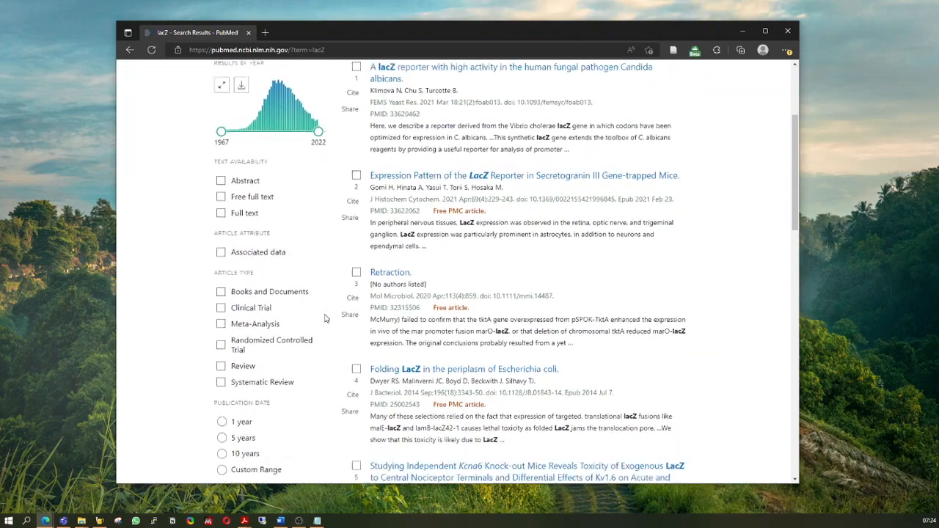
{"action": "scroll", "coordinate": [326, 317], "scroll_direction": "down", "scroll_amount": 2}
{"action": "scroll", "coordinate": [318, 307], "scroll_direction": "up", "scroll_amount": 5}
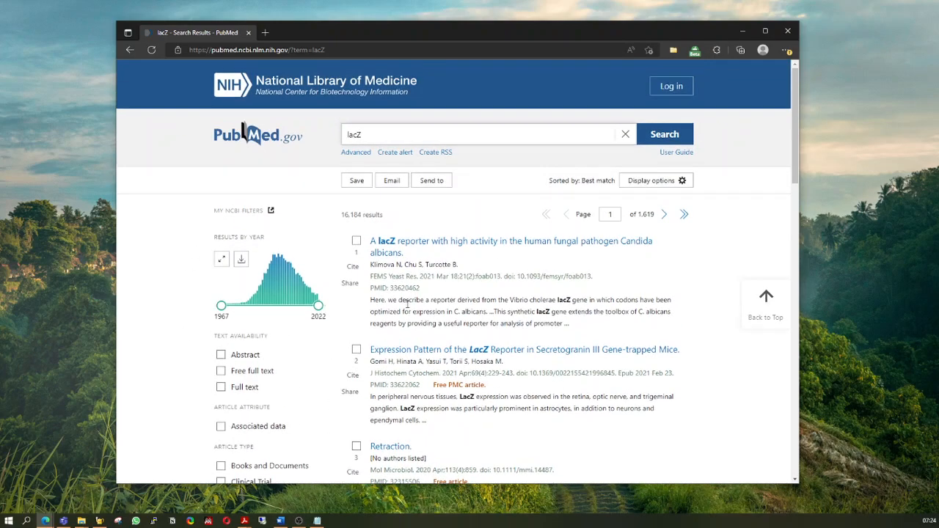
{"action": "key", "text": "BackSpace"}
{"action": "key", "text": "BackSpace"}
{"action": "key", "text": "BackSpace"}
{"action": "left_click", "coordinate": [149, 50]}
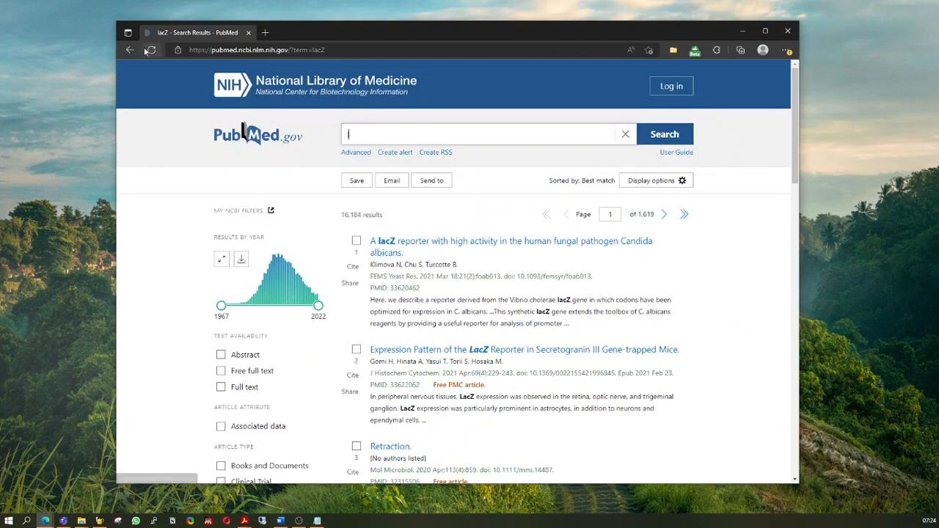
{"action": "left_click", "coordinate": [131, 50]}
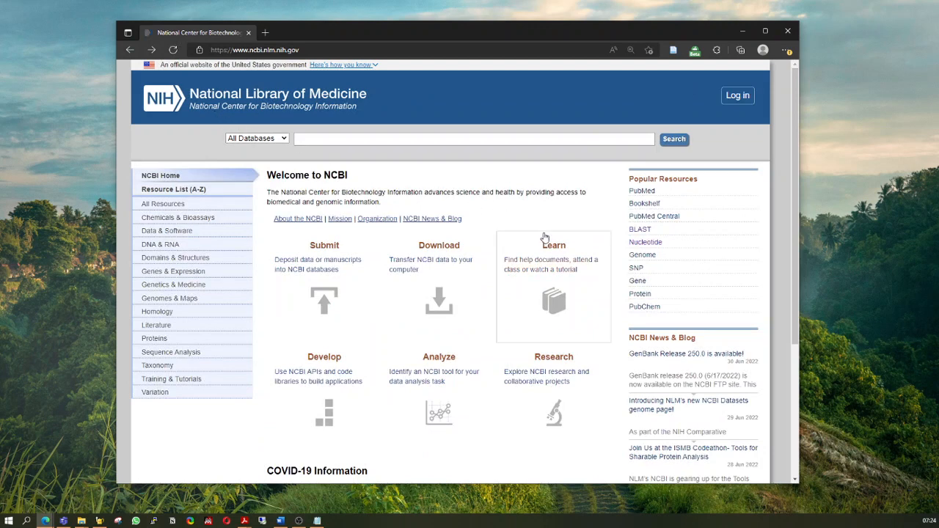
{"action": "left_click", "coordinate": [285, 139]}
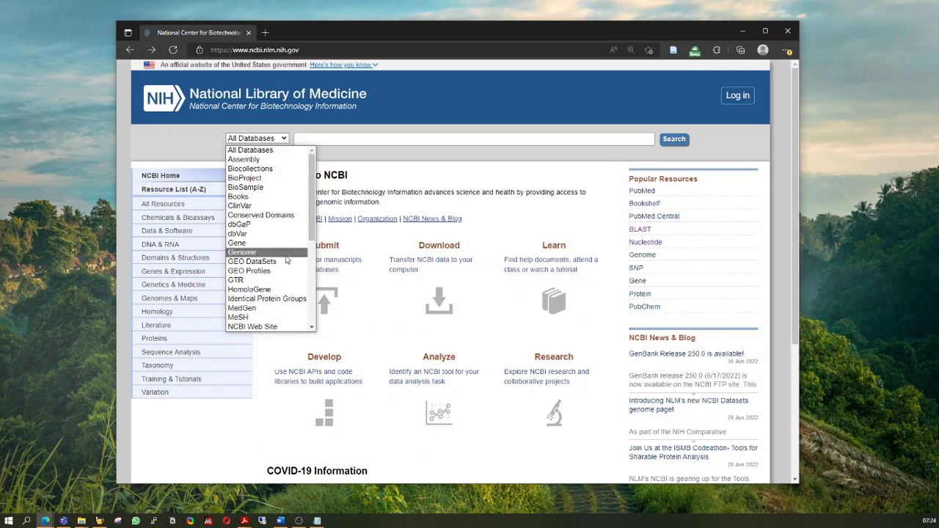
{"action": "left_click", "coordinate": [436, 118]}
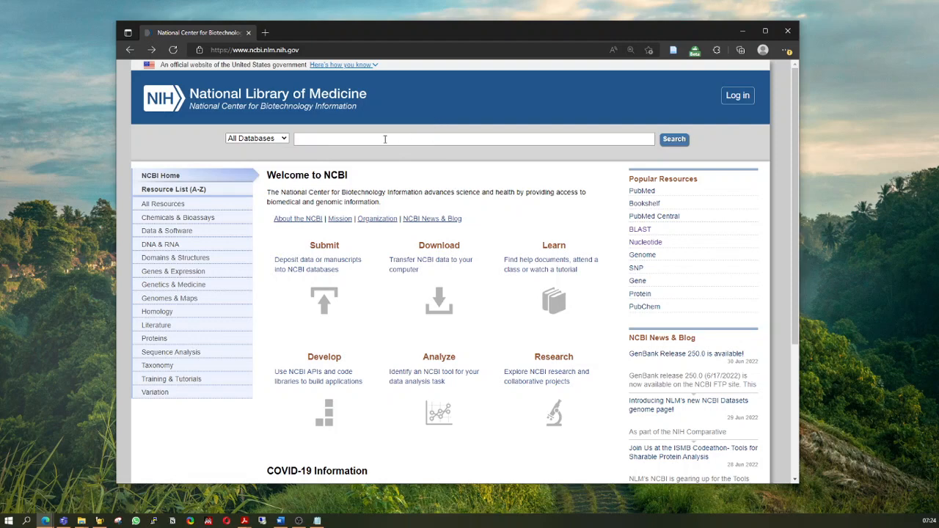
{"action": "left_click", "coordinate": [285, 139]}
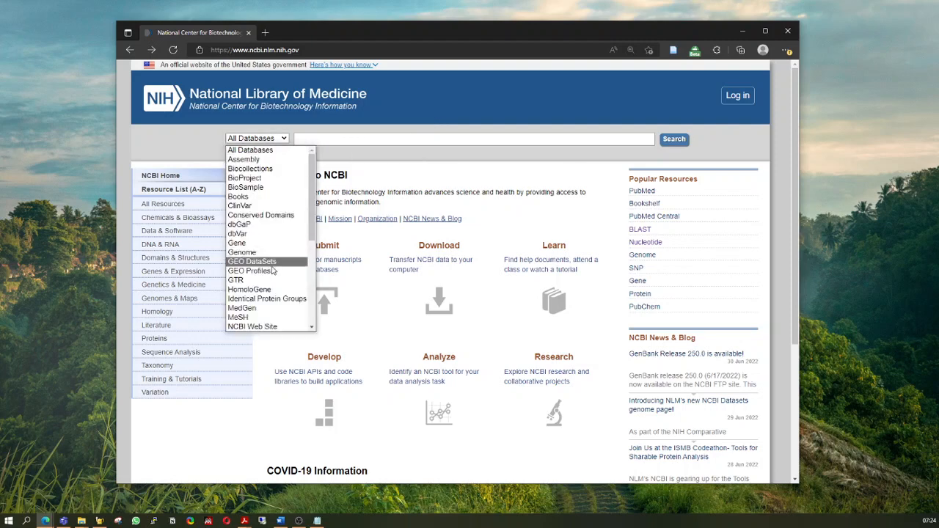
{"action": "left_click", "coordinate": [397, 122]}
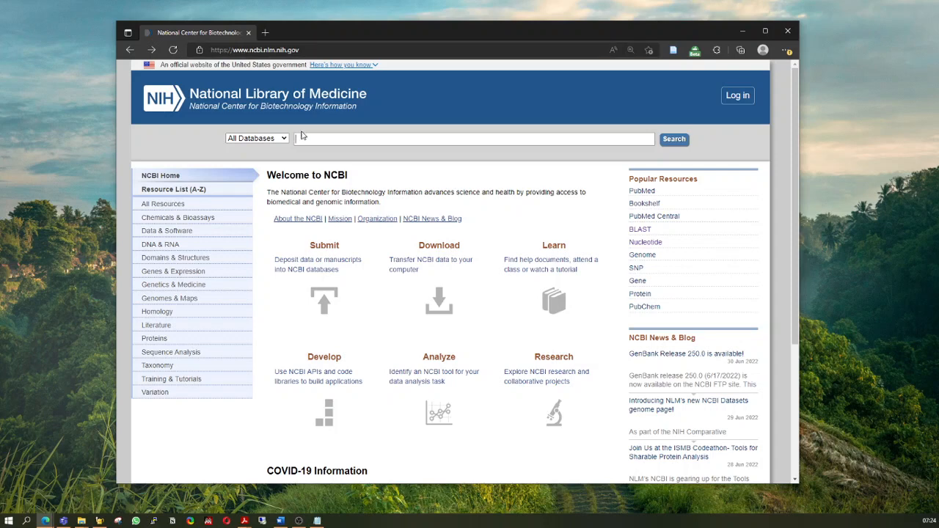
- Search all NCBI databases for HSP90
{"action": "type", "text": "HSP"}
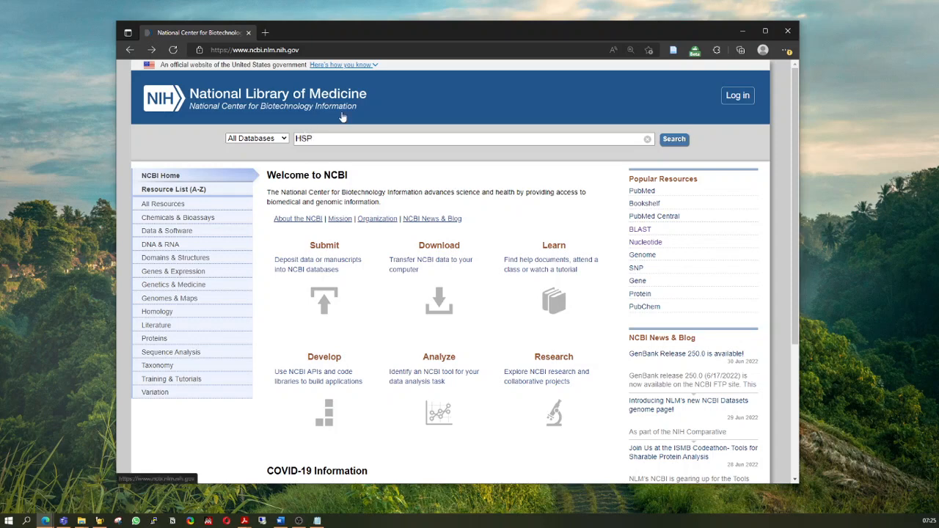
{"action": "type", "text": "90"}
{"action": "key", "text": "Return"}
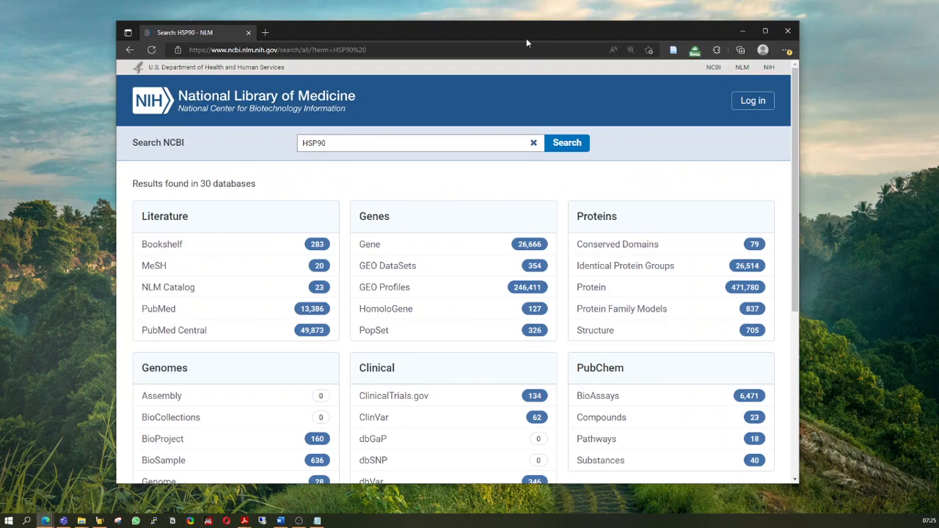
- Move the browser window up, extend its height and review the HSP90 results by database category
{"action": "left_click_drag", "start_coordinate": [526, 39], "coordinate": [520, 17]}
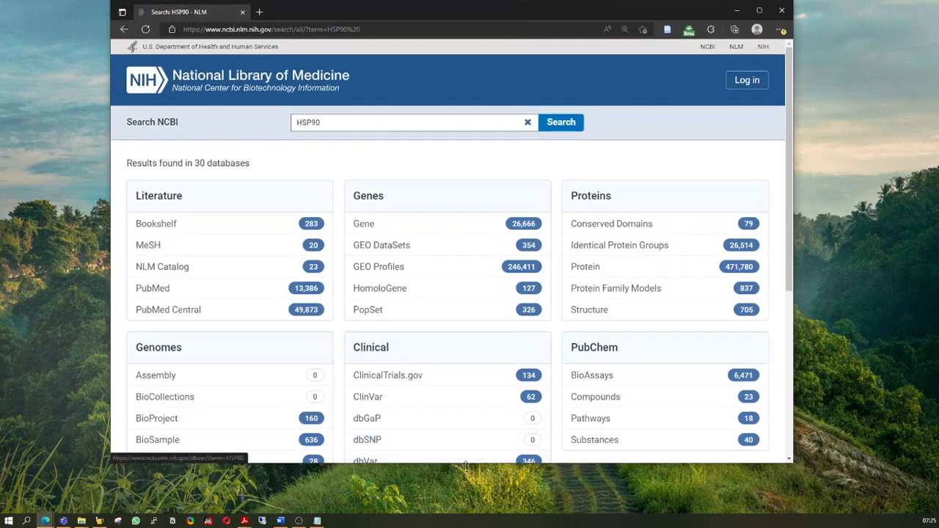
{"action": "left_click_drag", "start_coordinate": [466, 463], "coordinate": [468, 522]}
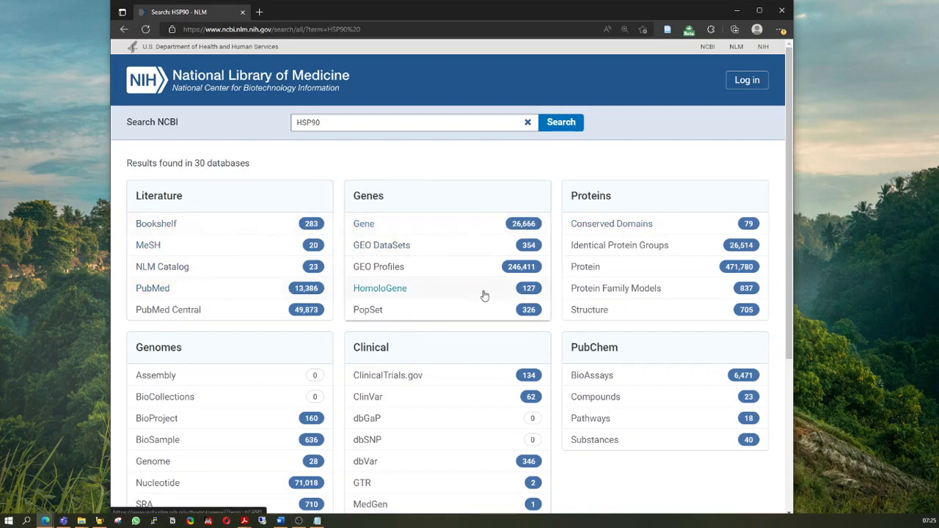
{"action": "scroll", "coordinate": [482, 293], "scroll_direction": "down", "scroll_amount": 1}
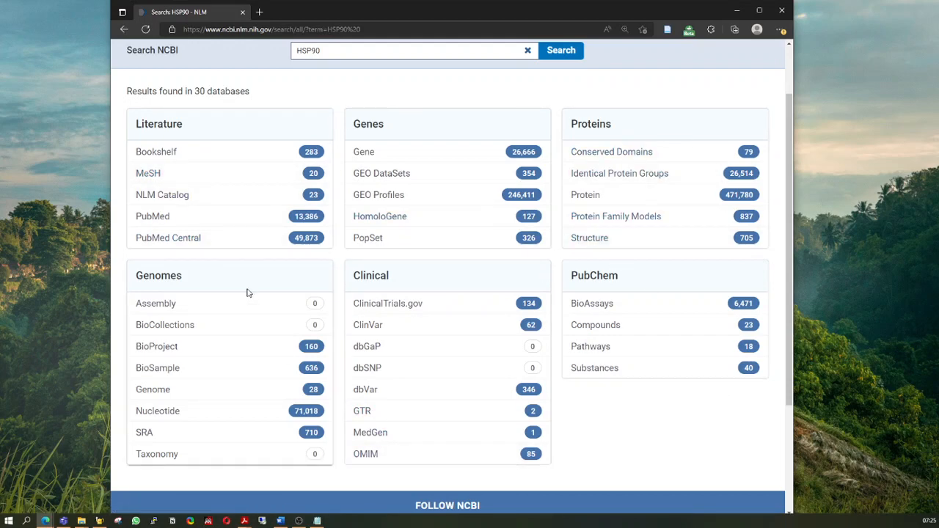
{"action": "scroll", "coordinate": [247, 293], "scroll_direction": "up", "scroll_amount": 1}
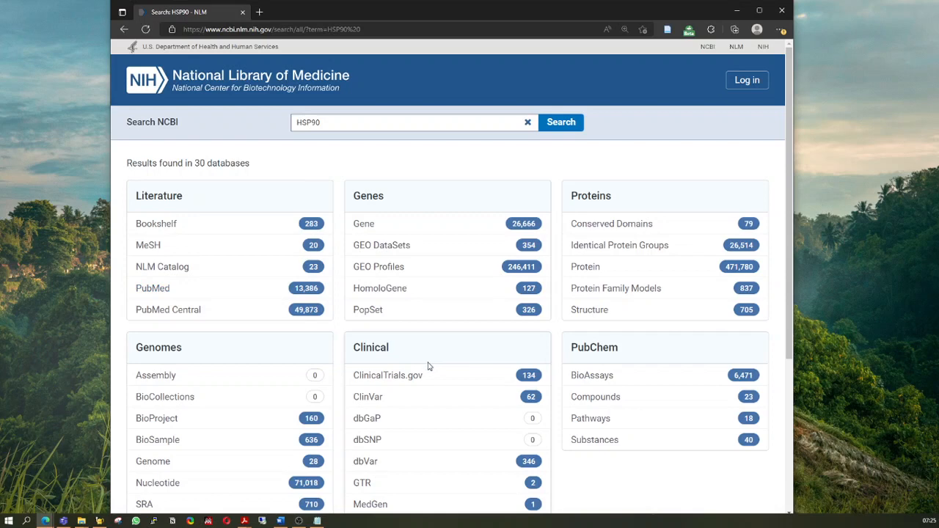
{"action": "scroll", "coordinate": [430, 363], "scroll_direction": "down", "scroll_amount": 1}
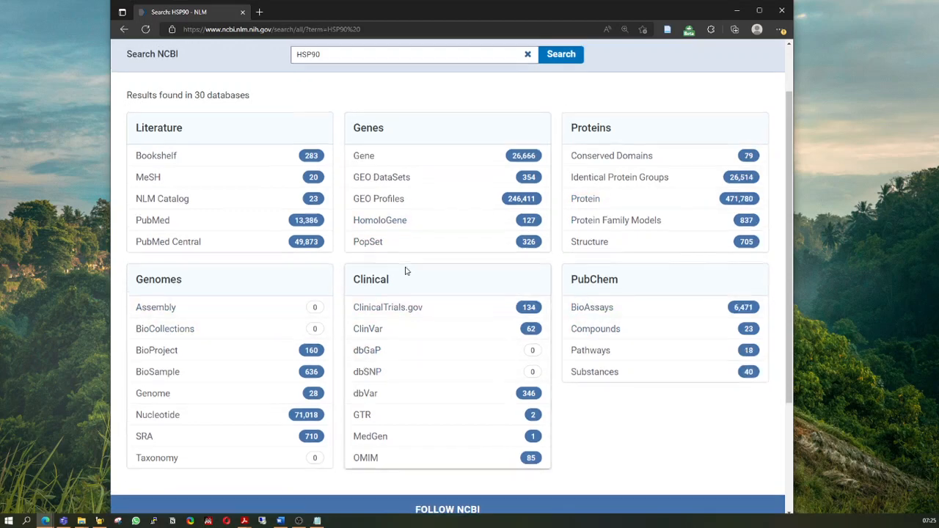
{"action": "scroll", "coordinate": [405, 271], "scroll_direction": "up", "scroll_amount": 1}
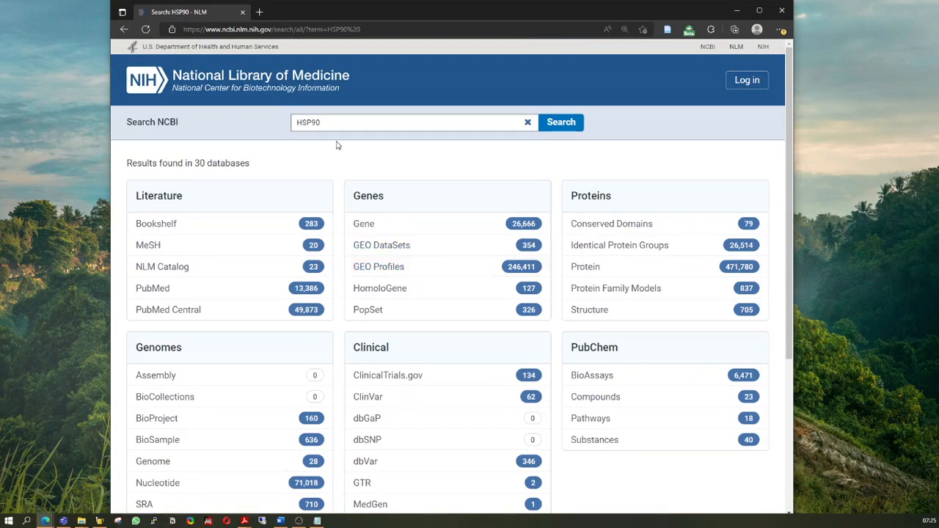
- Open the Nucleotide results for HSP90 in a new tab and switch to that tab
{"action": "scroll", "coordinate": [336, 150], "scroll_direction": "down", "scroll_amount": 2}
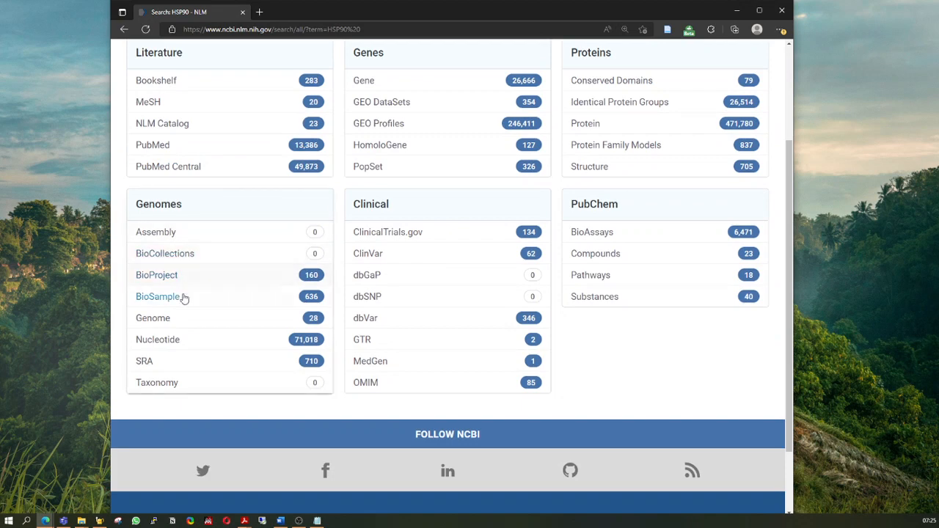
{"action": "right_click", "coordinate": [163, 346]}
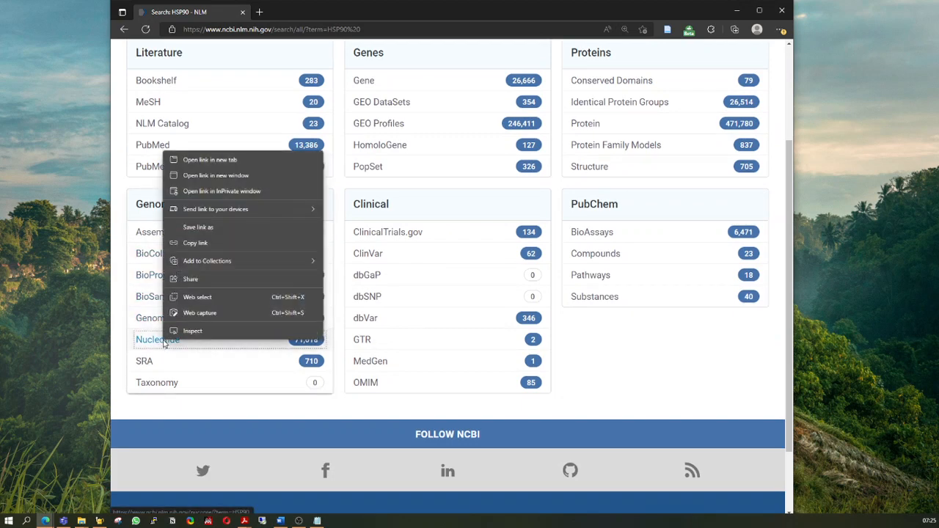
{"action": "left_click", "coordinate": [219, 159]}
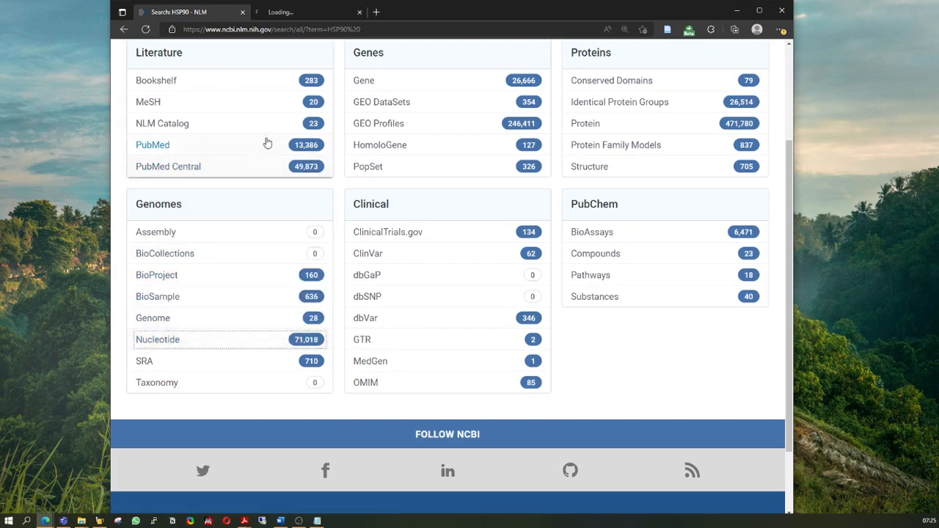
{"action": "left_click", "coordinate": [301, 13]}
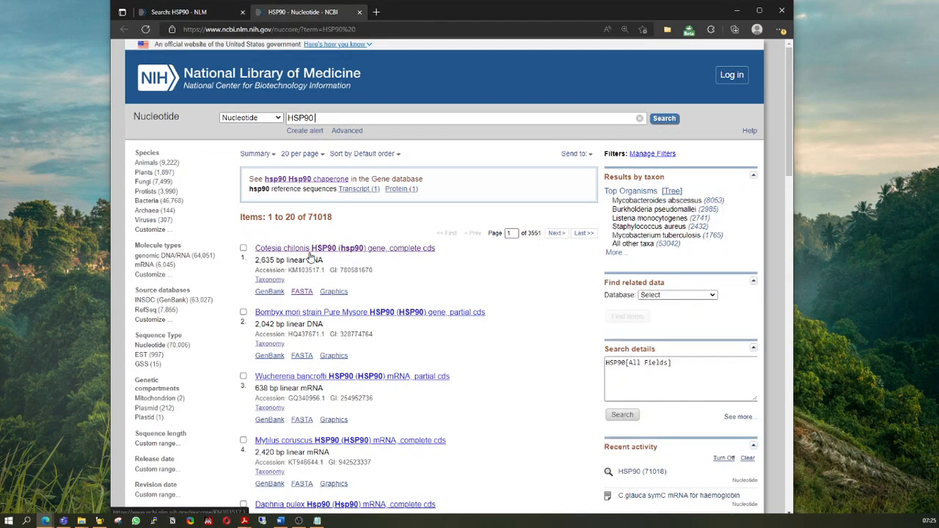
- Open the Cotesia chilonis HSP90 (hsp90) gene record in a new tab and switch to that tab
{"action": "scroll", "coordinate": [374, 334], "scroll_direction": "down", "scroll_amount": 1}
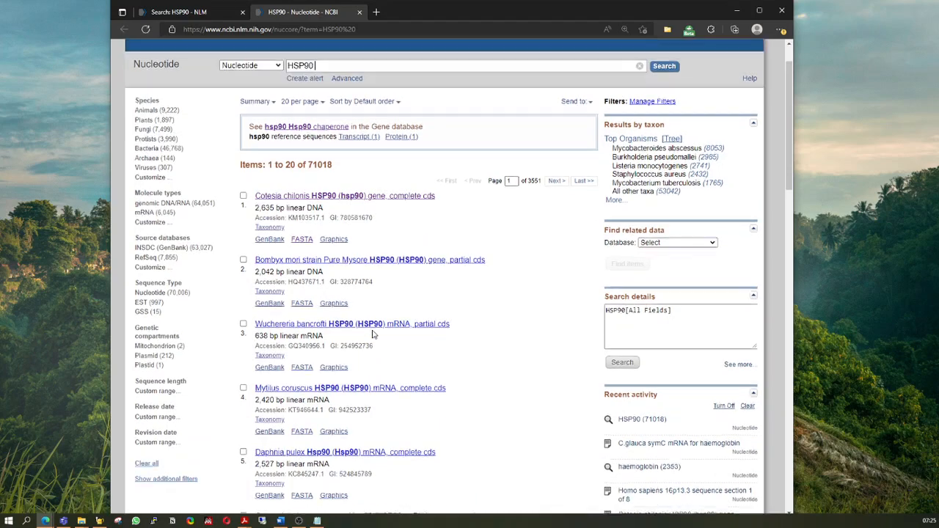
{"action": "scroll", "coordinate": [373, 334], "scroll_direction": "up", "scroll_amount": 1}
{"action": "right_click", "coordinate": [360, 250]}
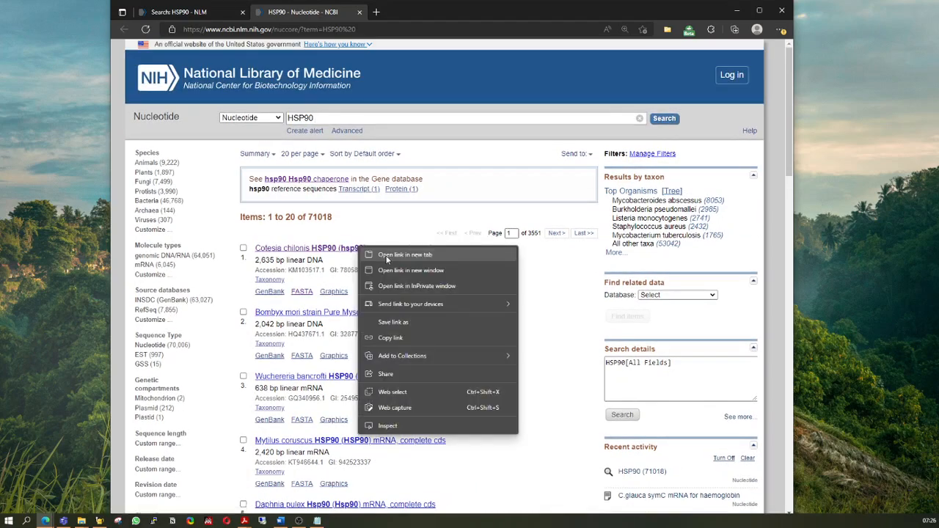
{"action": "left_click", "coordinate": [405, 255]}
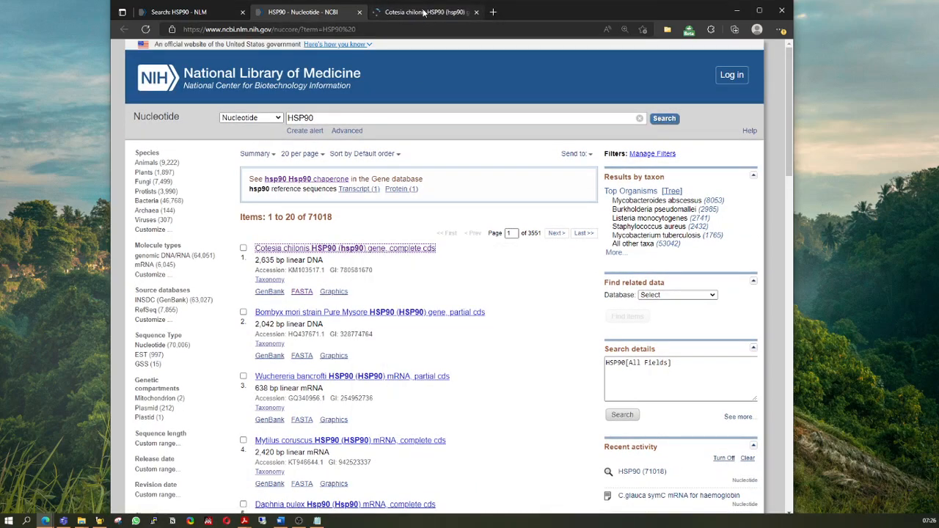
{"action": "left_click", "coordinate": [423, 13]}
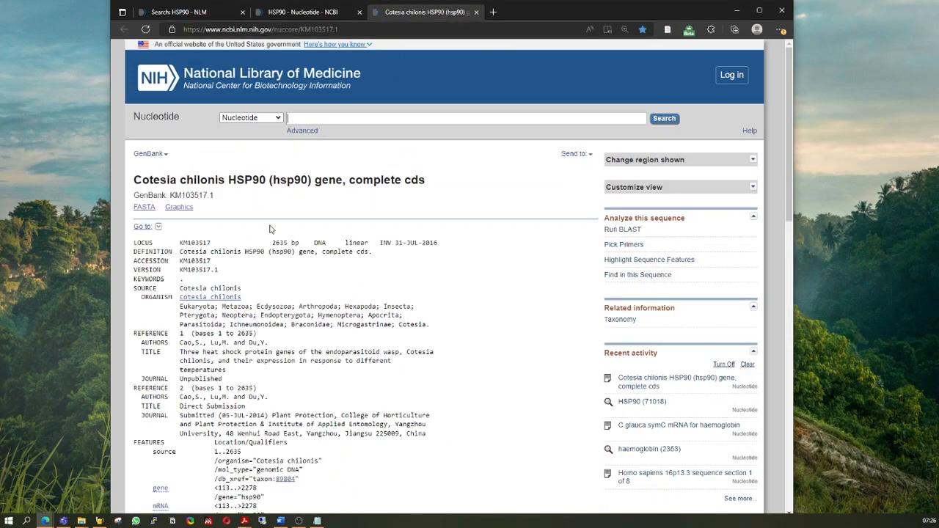
- Skim the GenBank record through to its nucleotide sequence and highlight "complete cds" in the record title
{"action": "scroll", "coordinate": [269, 228], "scroll_direction": "down", "scroll_amount": 2}
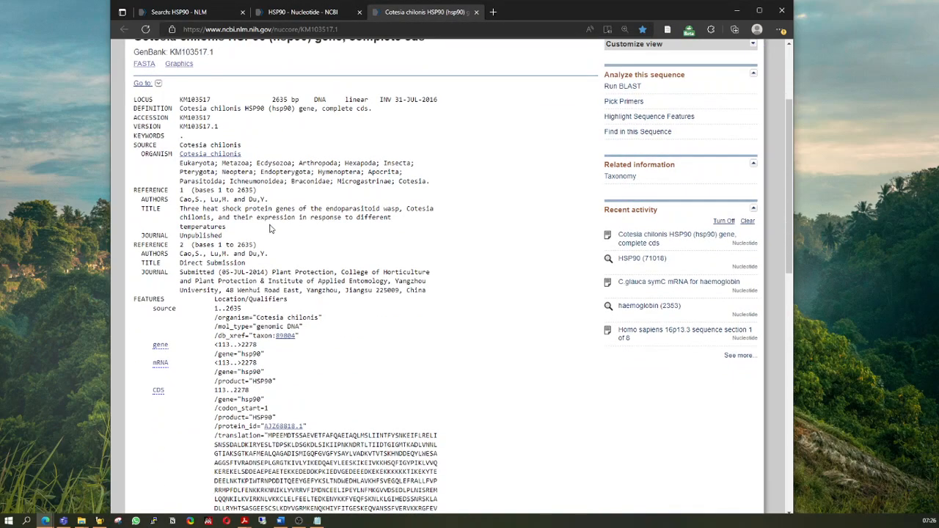
{"action": "scroll", "coordinate": [269, 228], "scroll_direction": "down", "scroll_amount": 9}
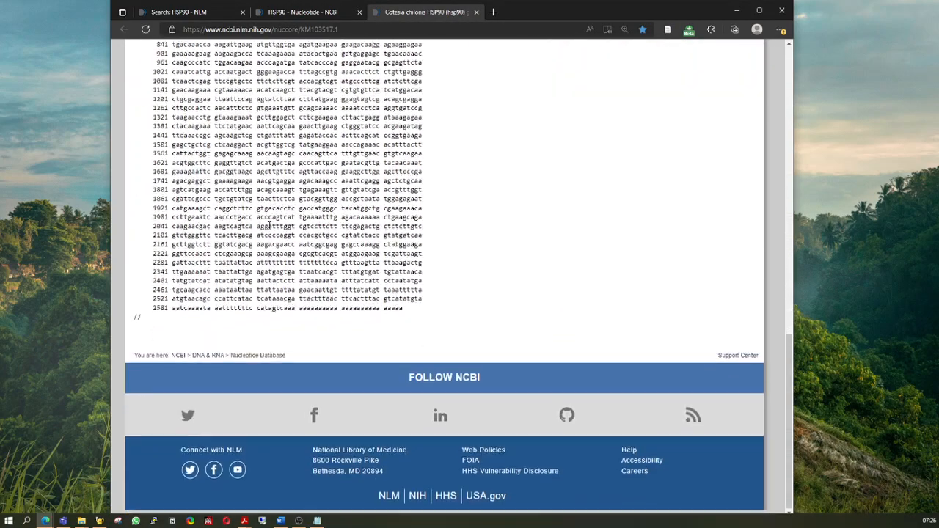
{"action": "scroll", "coordinate": [269, 228], "scroll_direction": "up", "scroll_amount": 4}
{"action": "scroll", "coordinate": [269, 229], "scroll_direction": "up", "scroll_amount": 12}
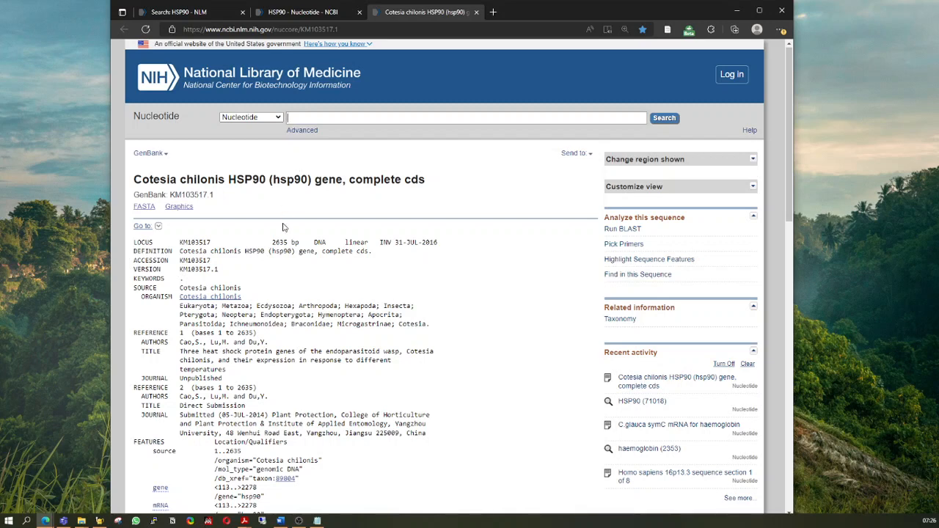
{"action": "scroll", "coordinate": [286, 268], "scroll_direction": "down", "scroll_amount": 1}
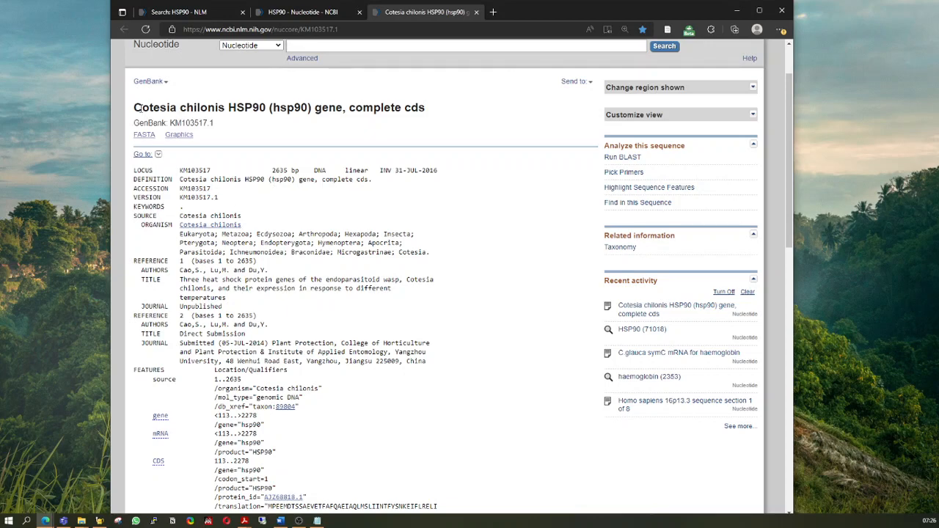
{"action": "left_click_drag", "start_coordinate": [135, 109], "coordinate": [433, 111]}
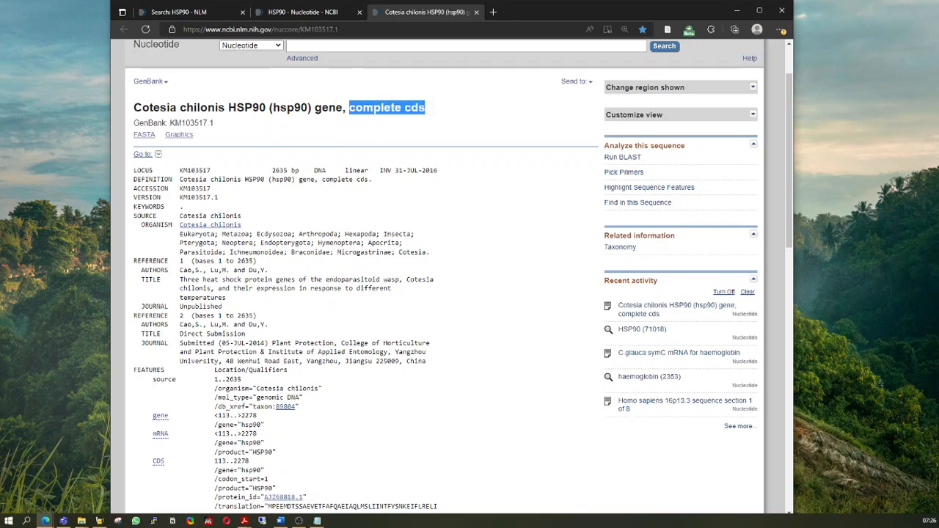
- Open the record's Graphics and FASTA views in separate new tabs
{"action": "right_click", "coordinate": [185, 139]}
{"action": "left_click", "coordinate": [188, 142]}
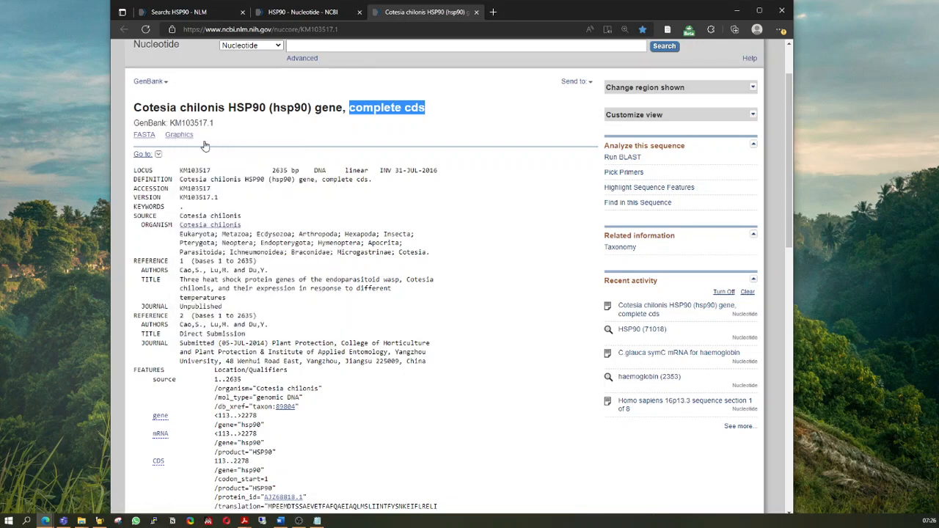
{"action": "right_click", "coordinate": [145, 137]}
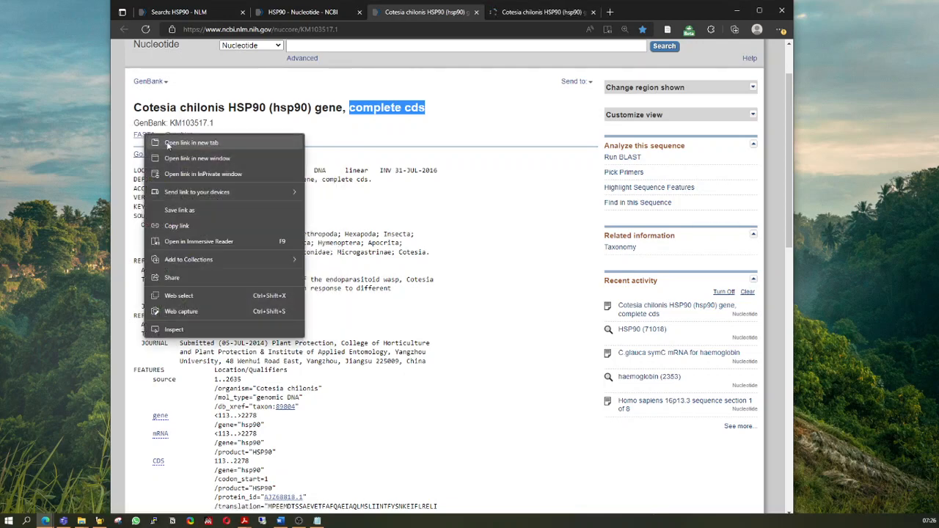
{"action": "left_click", "coordinate": [185, 143]}
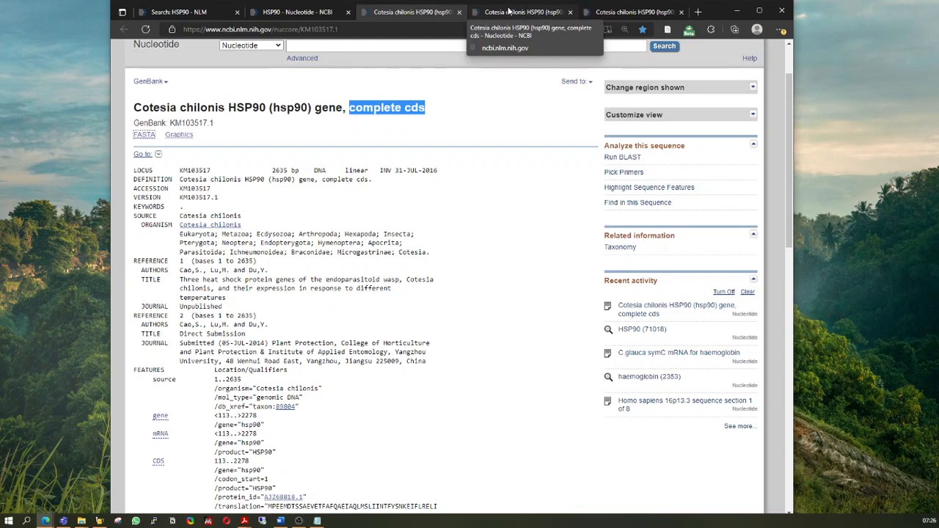
- Examine the gene tracks in the Graphics view and the full sequence in the FASTA view
{"action": "left_click", "coordinate": [505, 13]}
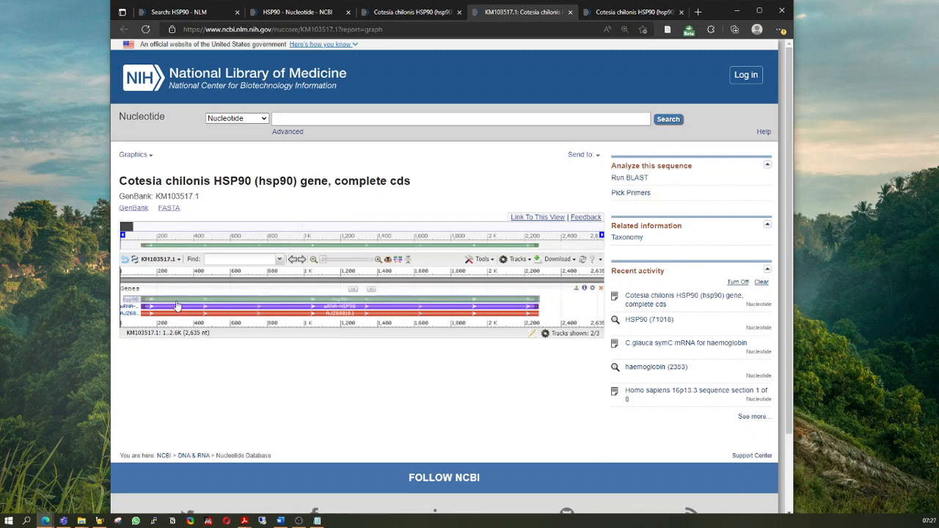
{"action": "mouse_move", "coordinate": [128, 302]}
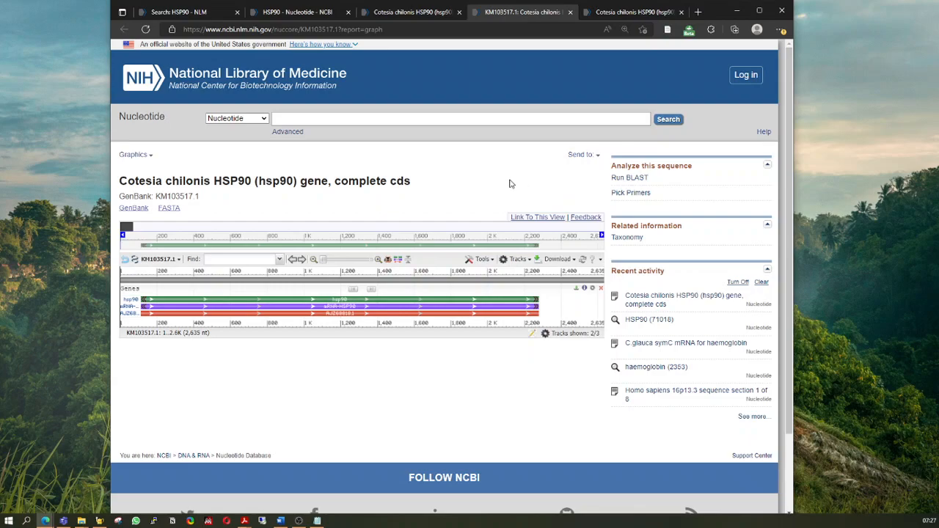
{"action": "left_click", "coordinate": [623, 14]}
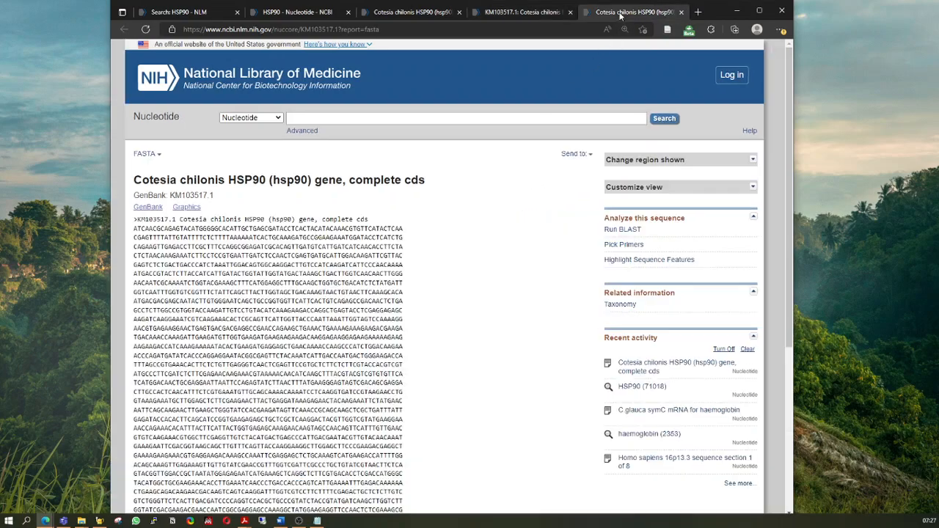
{"action": "scroll", "coordinate": [410, 308], "scroll_direction": "down", "scroll_amount": 10}
{"action": "scroll", "coordinate": [407, 308], "scroll_direction": "up", "scroll_amount": 10}
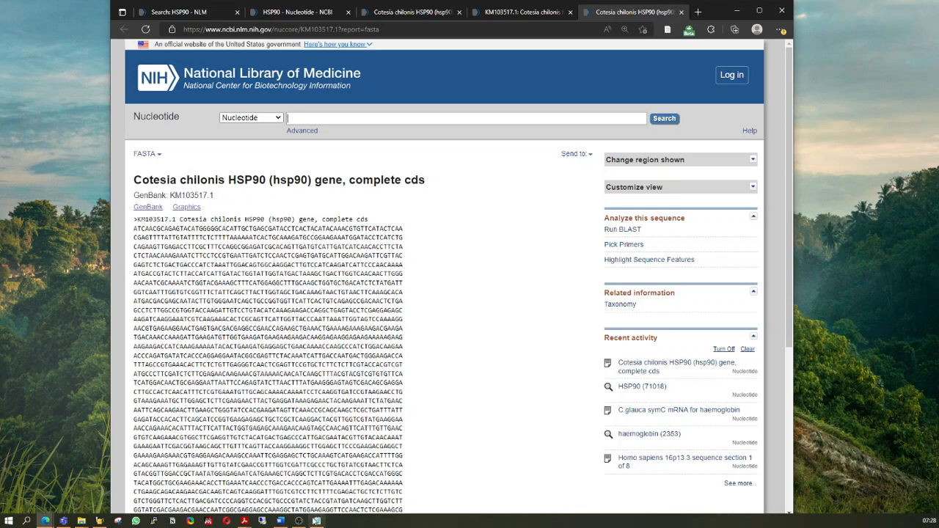
- Switch to Notepad and replace all existing text with the FASTA header line ">TITle 233243 Information"
{"action": "left_click", "coordinate": [317, 521]}
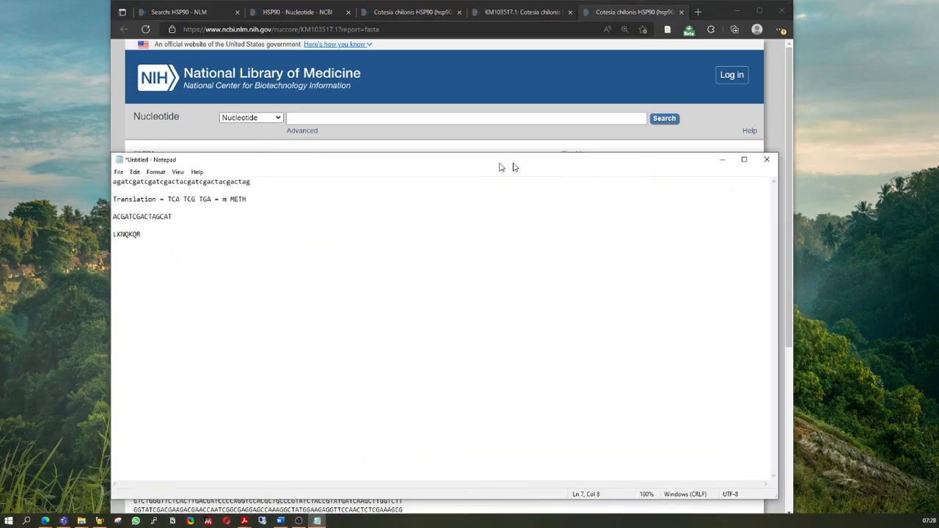
{"action": "left_click_drag", "start_coordinate": [334, 262], "coordinate": [288, 186]}
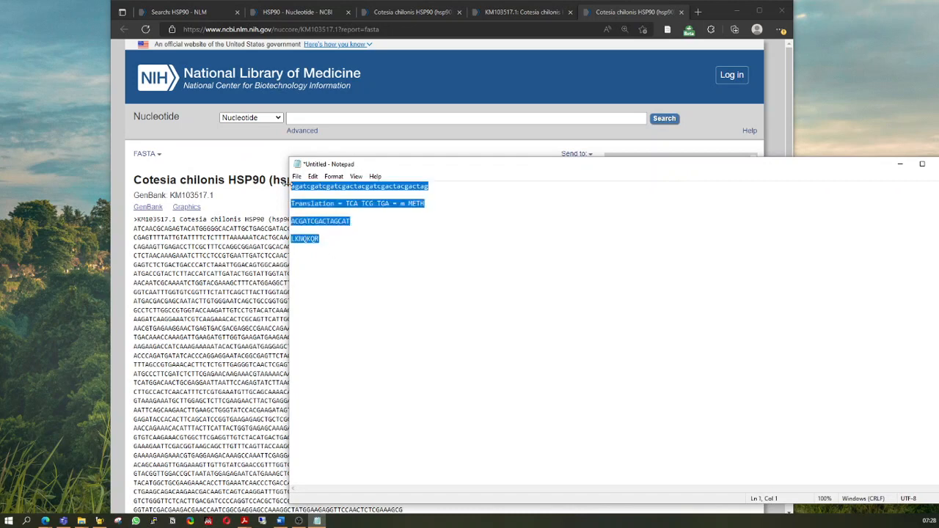
{"action": "key", "text": "Delete"}
{"action": "type", "text": ">"}
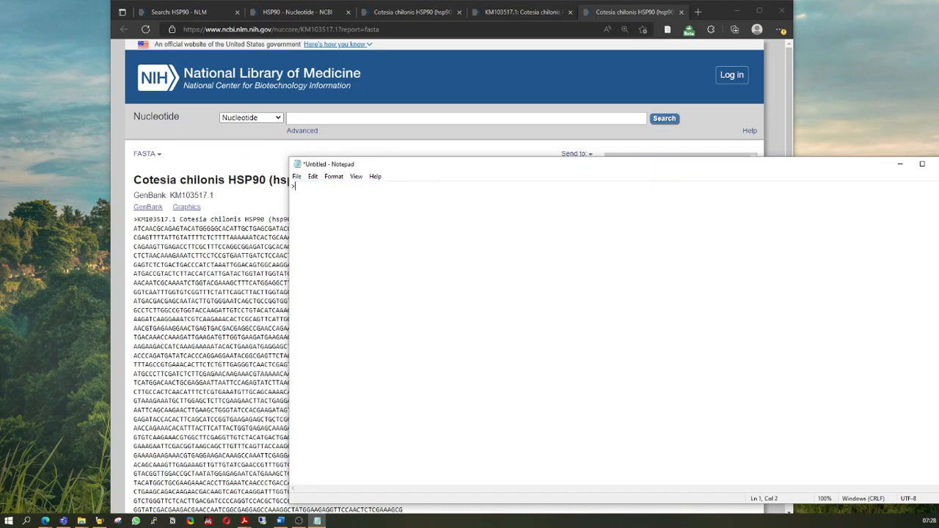
{"action": "type", "text": "TIT"}
{"action": "type", "text": "le 233243"}
{"action": "type", "text": "Infor"}
{"action": "type", "text": "mation "}
- Below the header, enter the sequence AGCTACGATCAGCTTCGACTACGACTACGATCAGCATCAGCATCGACTACGACTACGATCAGCATCGACTACGACT
{"action": "type", "text": "ABAG"}
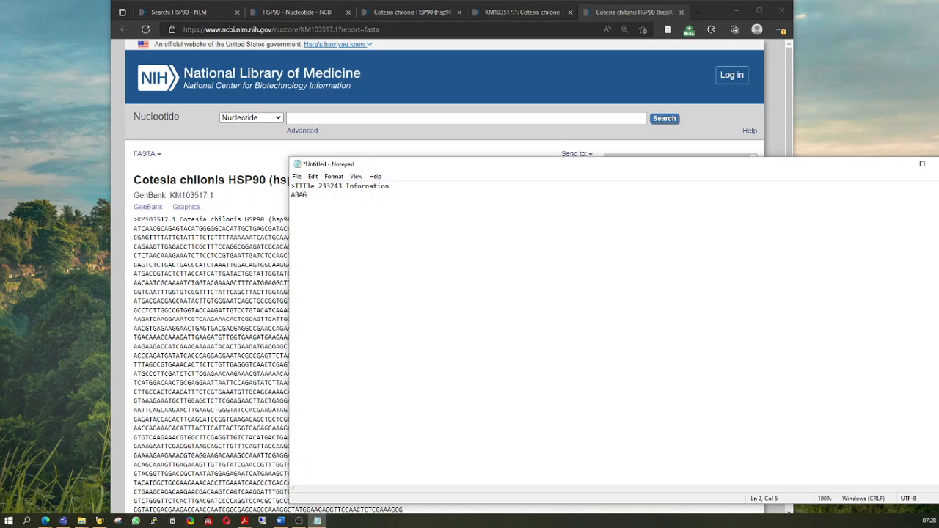
{"action": "key", "text": "BackSpace"}
{"action": "key", "text": "BackSpace"}
{"action": "key", "text": "BackSpace"}
{"action": "key", "text": "BackSpace"}
{"action": "type", "text": "AGCTACGATCAGCTTCGACTACGACTACG"}
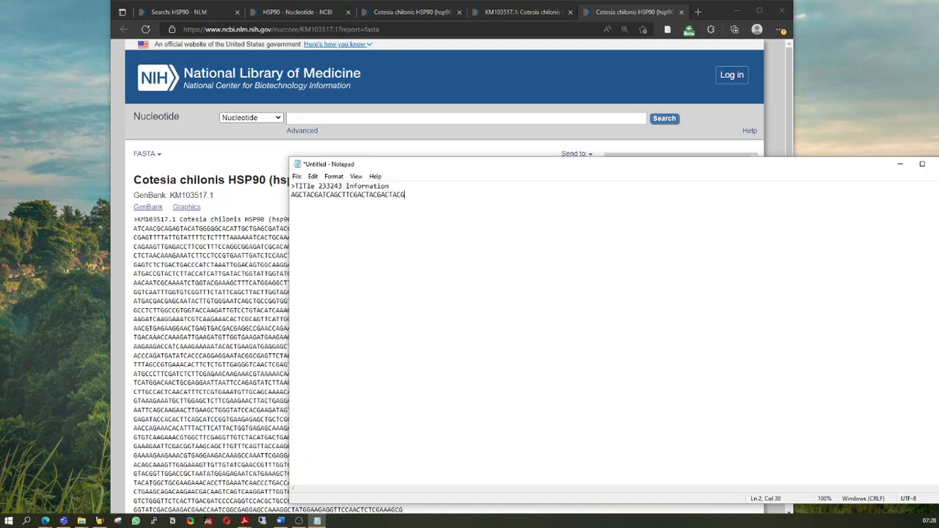
{"action": "type", "text": "ATCAGCATCAGCATCGACTACGACTACGATC"}
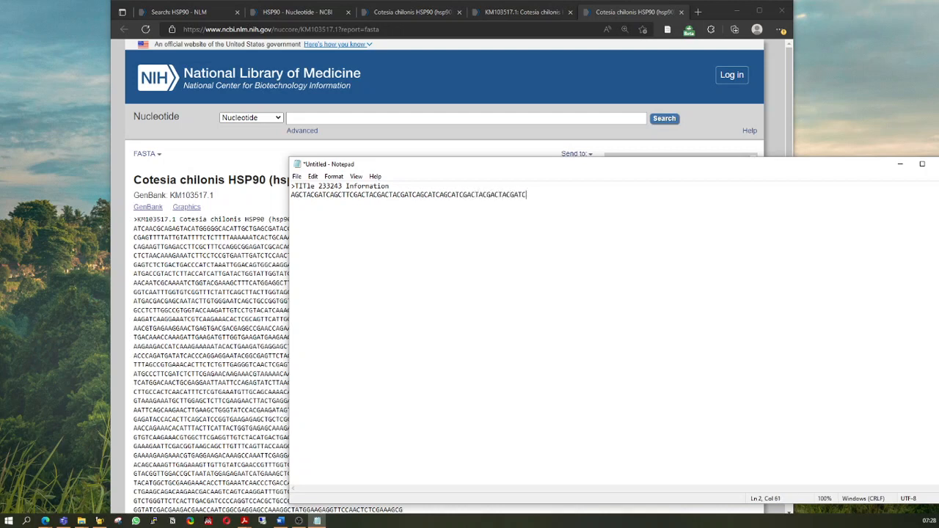
{"action": "type", "text": "AGCATCGACTACGACT"}
- Move the Notepad window up and save the text as mySEQ1.fasta in the TEL4 folder, with All Files as the file type
{"action": "left_click_drag", "start_coordinate": [410, 173], "coordinate": [400, 70]}
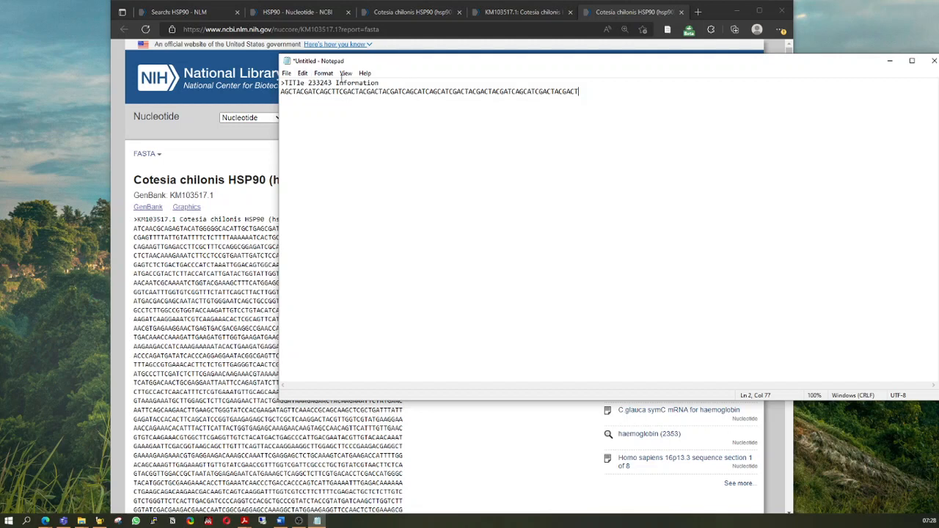
{"action": "left_click", "coordinate": [287, 74]}
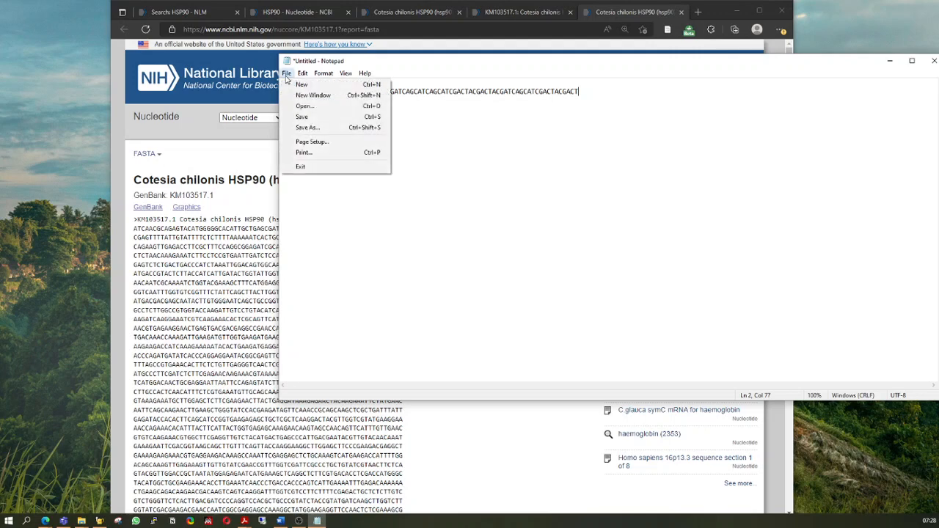
{"action": "left_click", "coordinate": [306, 129]}
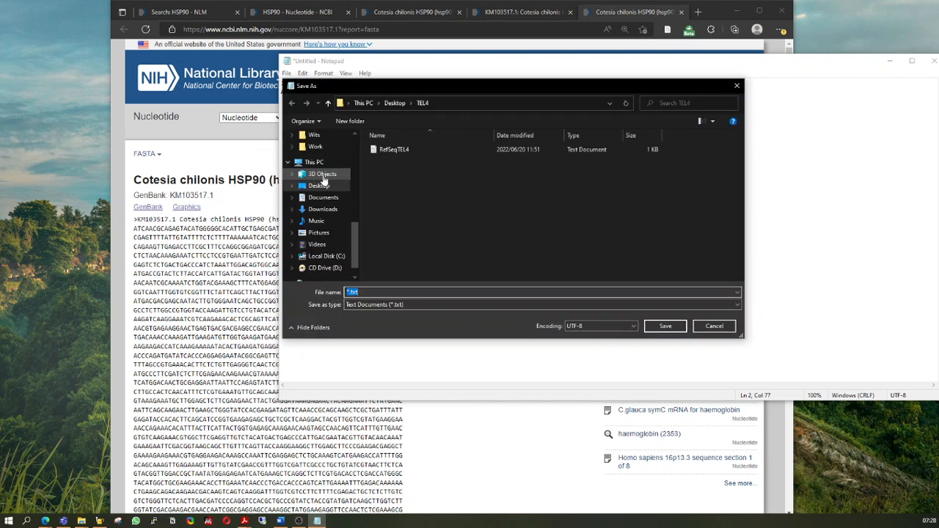
{"action": "left_click", "coordinate": [410, 305]}
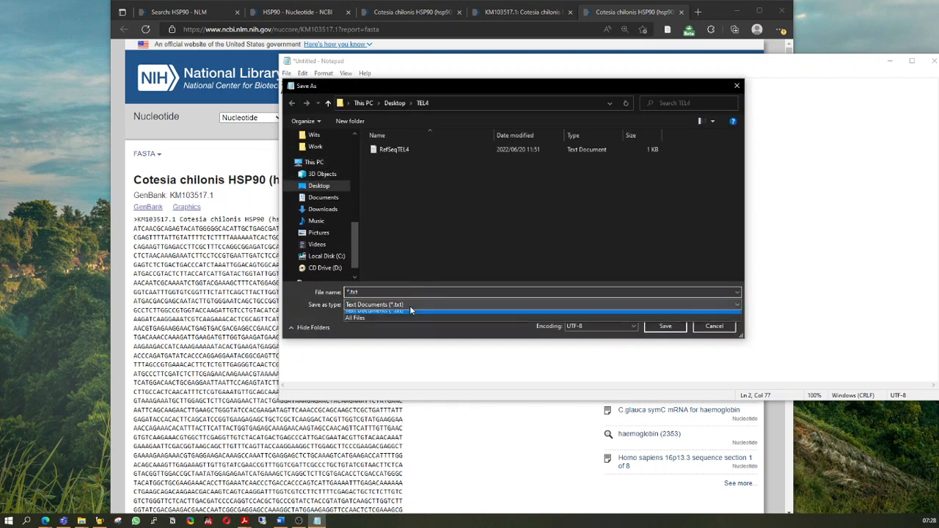
{"action": "left_click", "coordinate": [395, 322]}
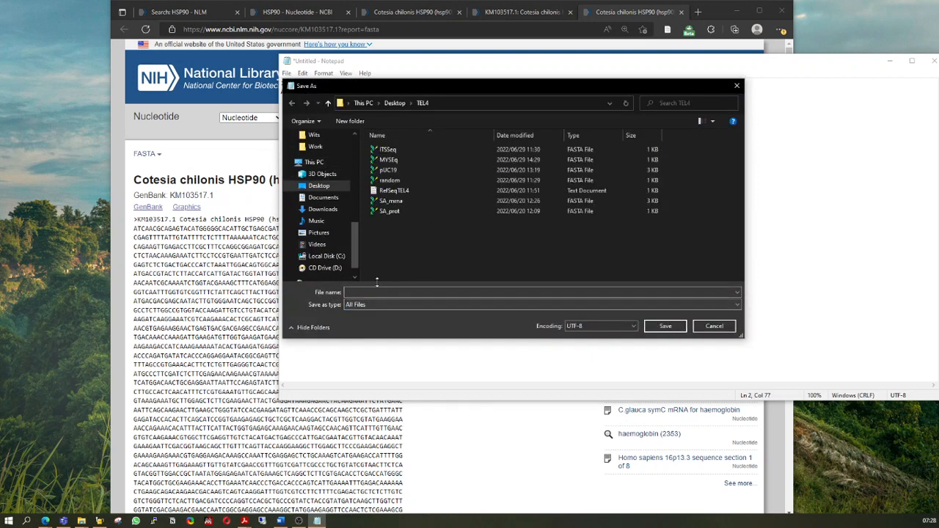
{"action": "left_click", "coordinate": [367, 291]}
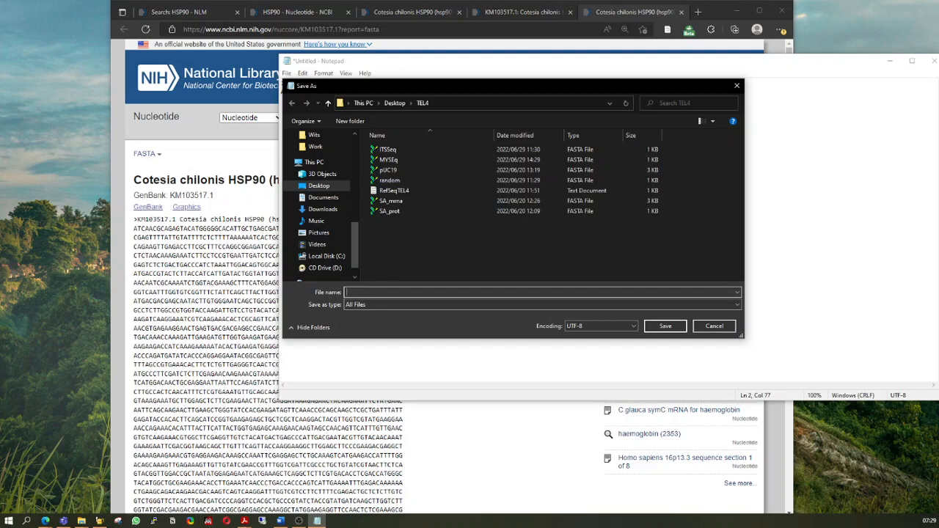
{"action": "type", "text": "my"}
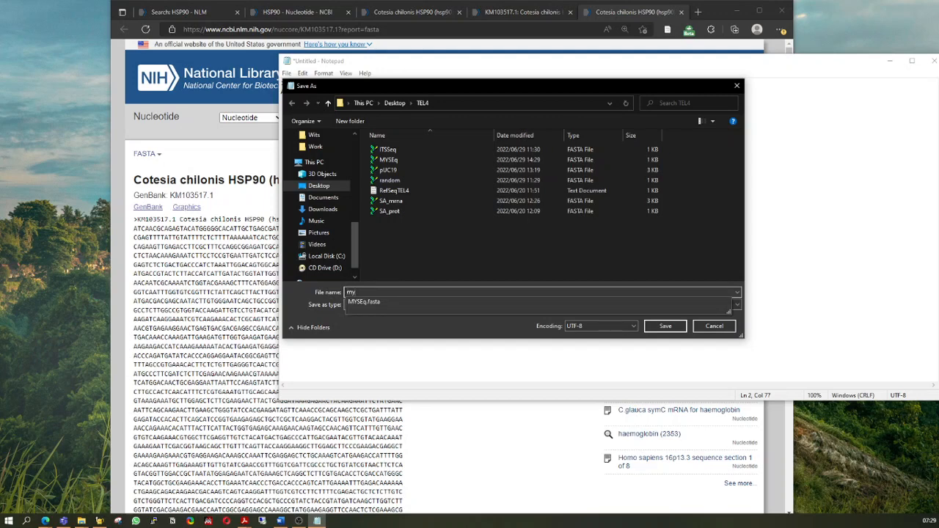
{"action": "type", "text": "SEQ1"}
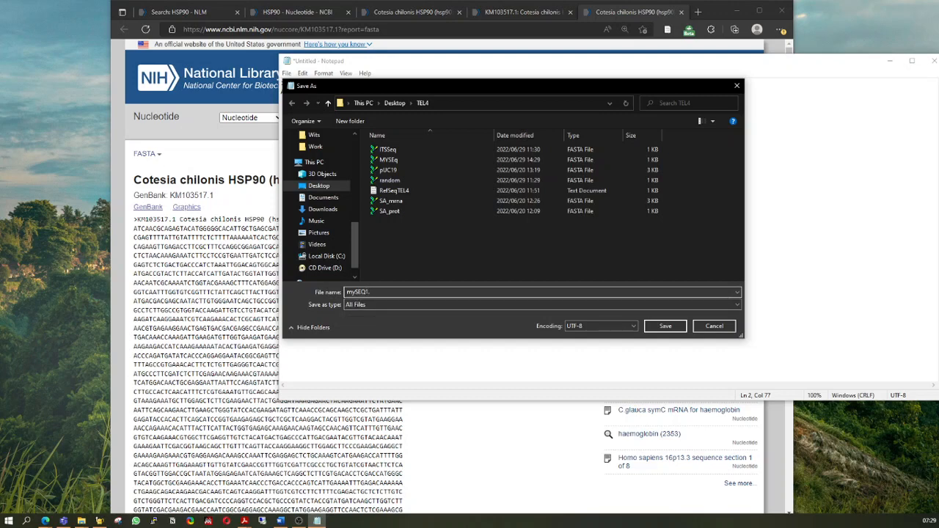
{"action": "type", "text": ".fasta"}
{"action": "key", "text": "Return"}
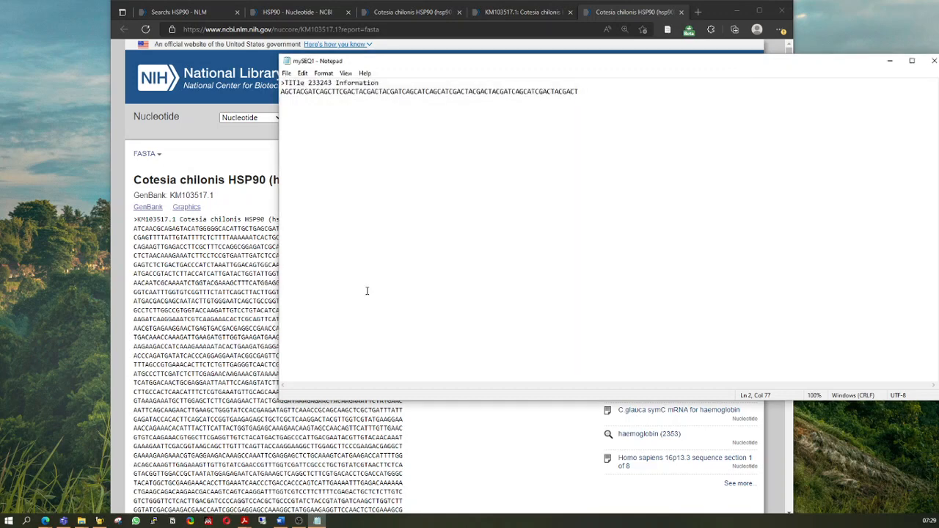
- Switch to File Explorer, locate and select mySEQ1 in the TEL4 folder, and move the Explorer window out of the way
{"action": "left_click", "coordinate": [82, 522]}
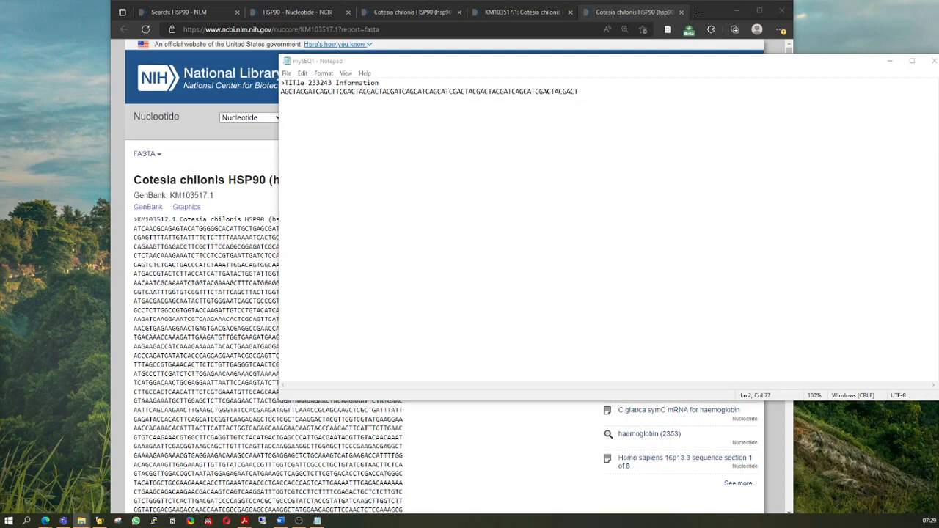
{"action": "left_click_drag", "start_coordinate": [0, 345], "coordinate": [373, 90]}
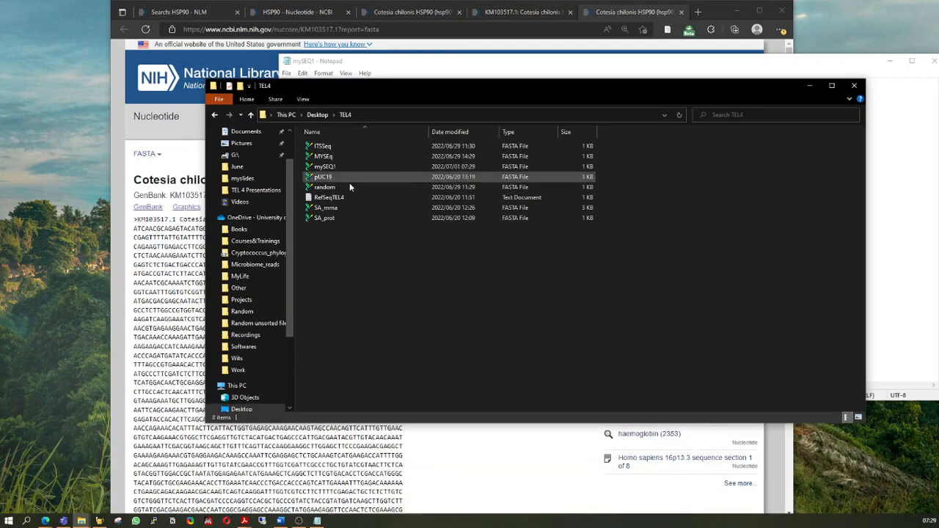
{"action": "left_click", "coordinate": [336, 167]}
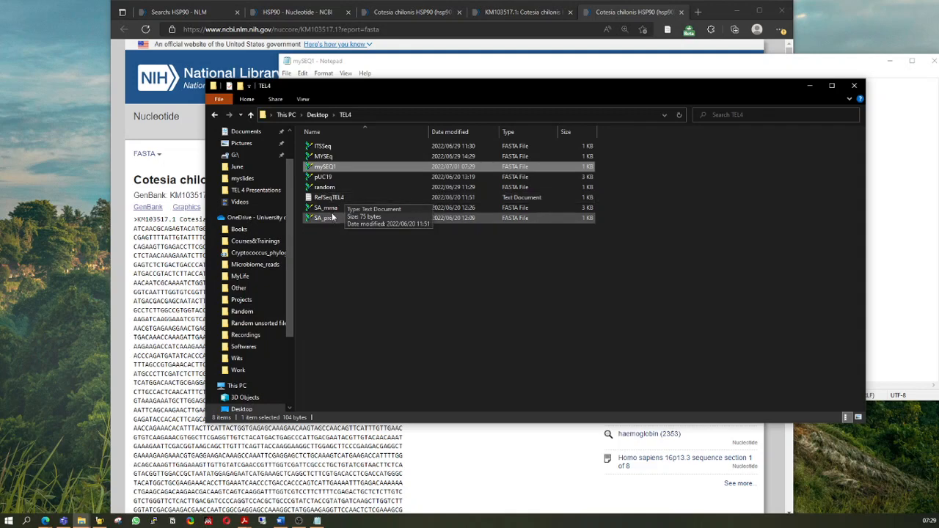
{"action": "left_click_drag", "start_coordinate": [476, 84], "coordinate": [0, 308]}
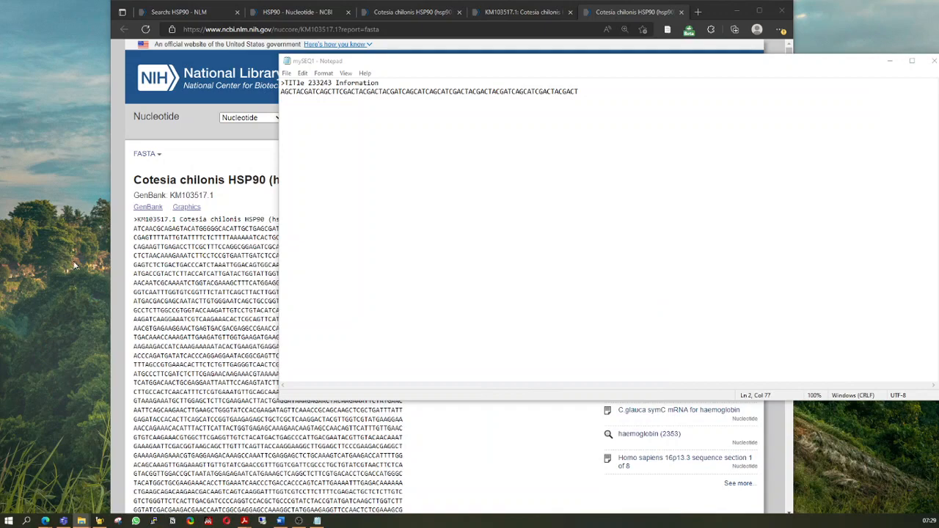
- Move the Notepad window aside and copy the entire Cotesia chilonis HSP90 FASTA record, header included, from the NCBI page
{"action": "left_click", "coordinate": [462, 76]}
{"action": "left_click_drag", "start_coordinate": [406, 60], "coordinate": [554, 131]}
{"action": "scroll", "coordinate": [244, 235], "scroll_direction": "down", "scroll_amount": 1}
{"action": "scroll", "coordinate": [244, 233], "scroll_direction": "down", "scroll_amount": 3}
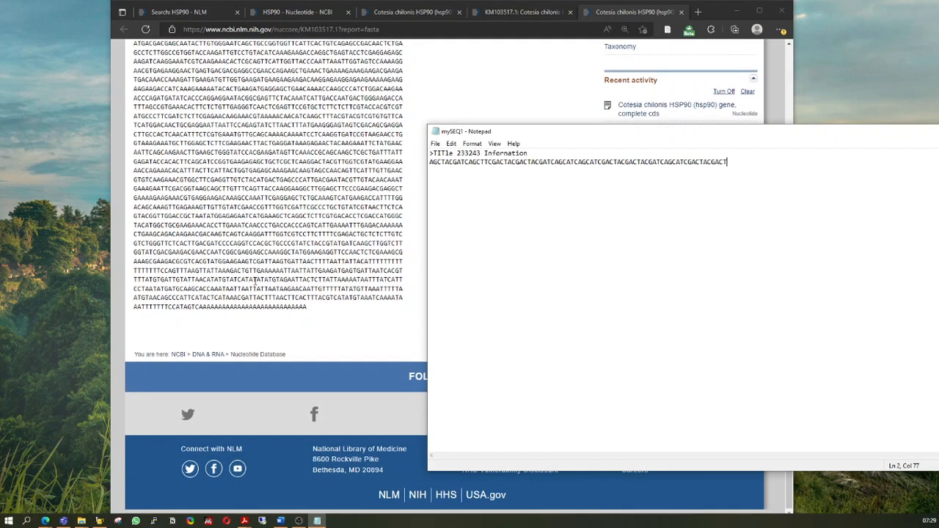
{"action": "left_click_drag", "start_coordinate": [302, 320], "coordinate": [134, 220]}
{"action": "right_click", "coordinate": [151, 227]}
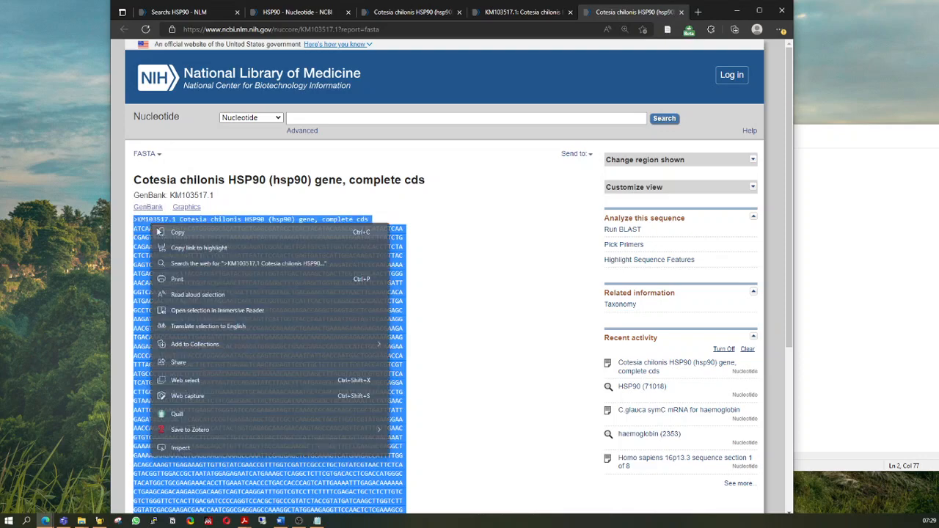
{"action": "left_click", "coordinate": [187, 232]}
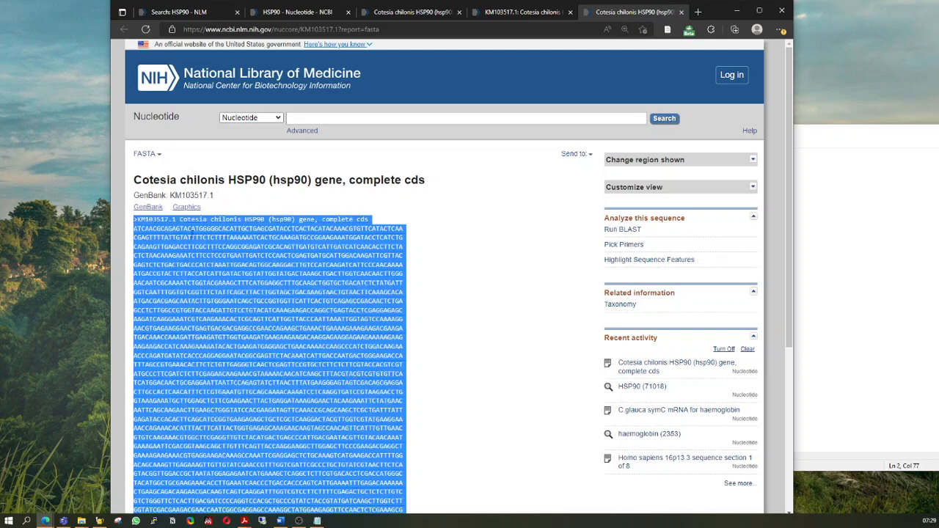
- Return to Notepad, bring its window into view and replace all existing text with the copied KM103517.1 FASTA record
{"action": "left_click", "coordinate": [926, 222]}
{"action": "left_click_drag", "start_coordinate": [701, 124], "coordinate": [454, 124]}
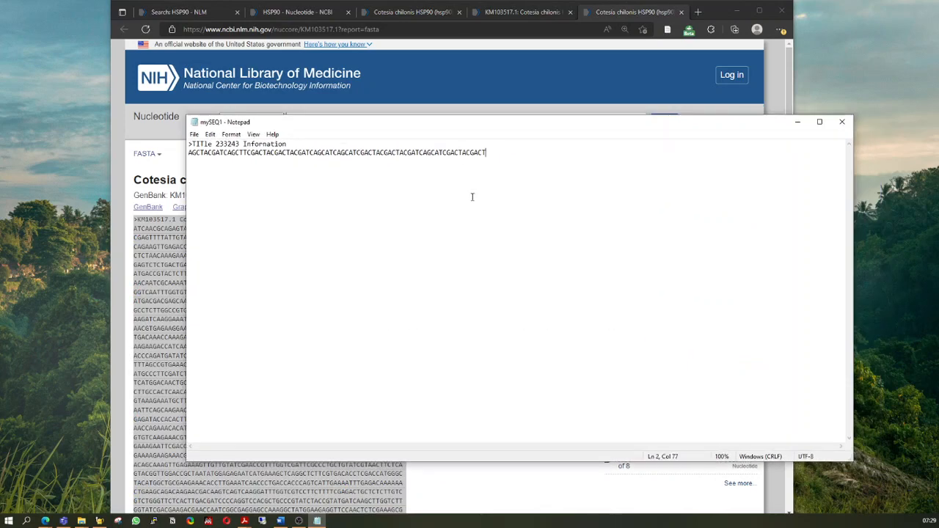
{"action": "key", "text": "ctrl+a"}
{"action": "key", "text": "Delete"}
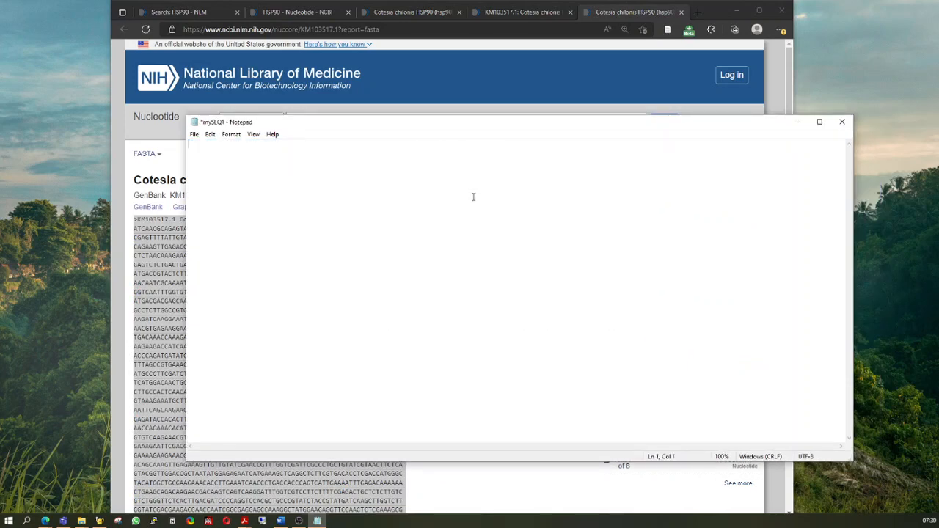
{"action": "key", "text": "ctrl+v"}
{"action": "scroll", "coordinate": [473, 197], "scroll_direction": "up", "scroll_amount": 2}
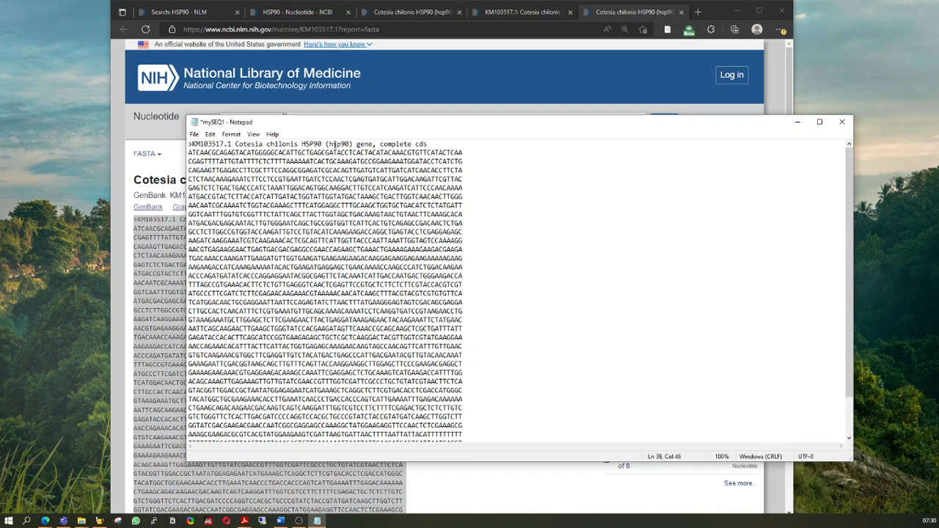
- Save the text as a new file named HSP90gene.fasta in the TEL4 folder, with All Files as the file type
{"action": "left_click", "coordinate": [195, 134]}
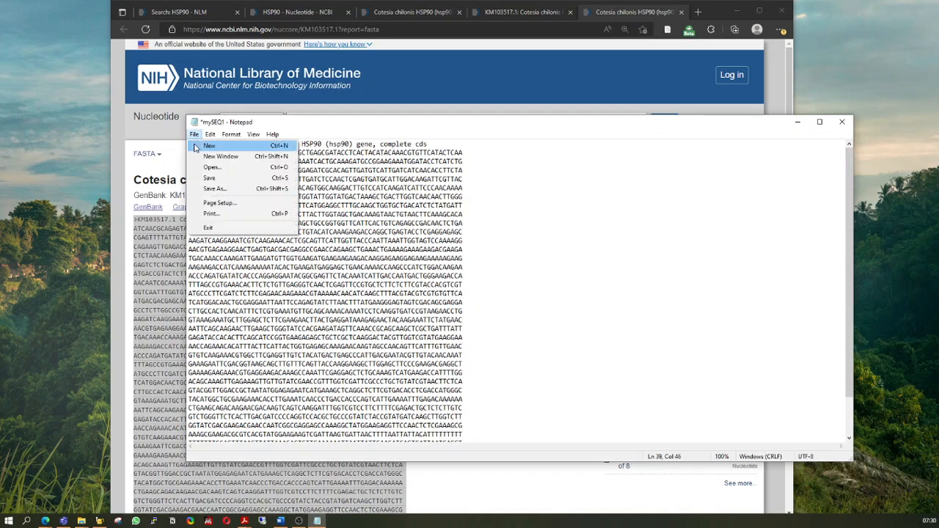
{"action": "left_click", "coordinate": [215, 189]}
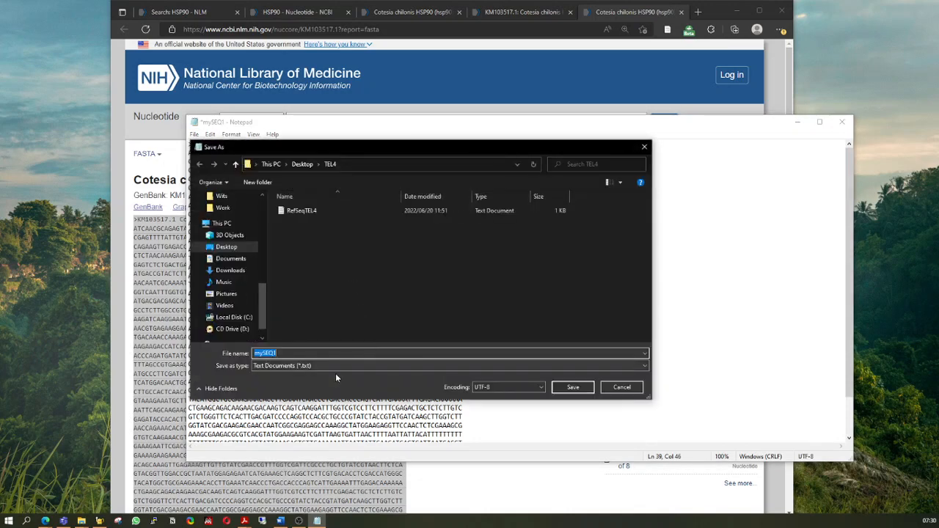
{"action": "left_click", "coordinate": [335, 365]}
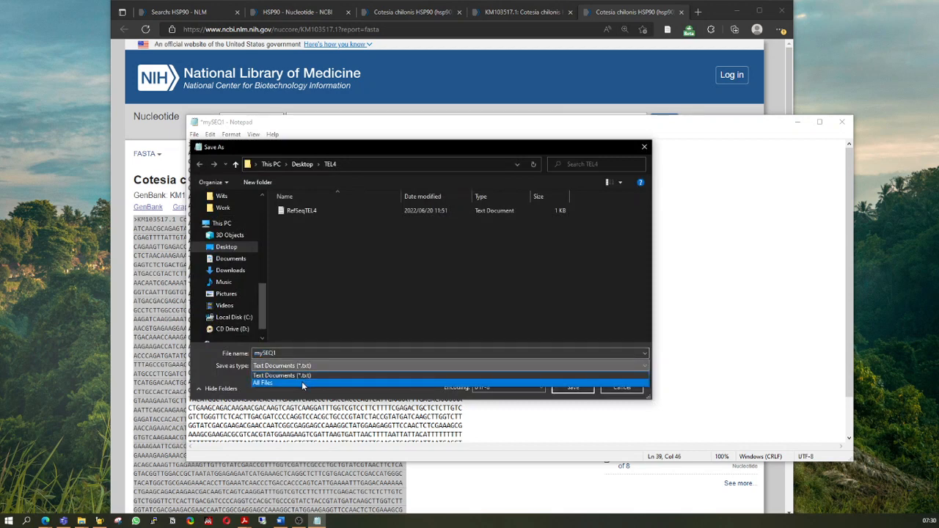
{"action": "left_click", "coordinate": [301, 381]}
{"action": "left_click", "coordinate": [276, 353]}
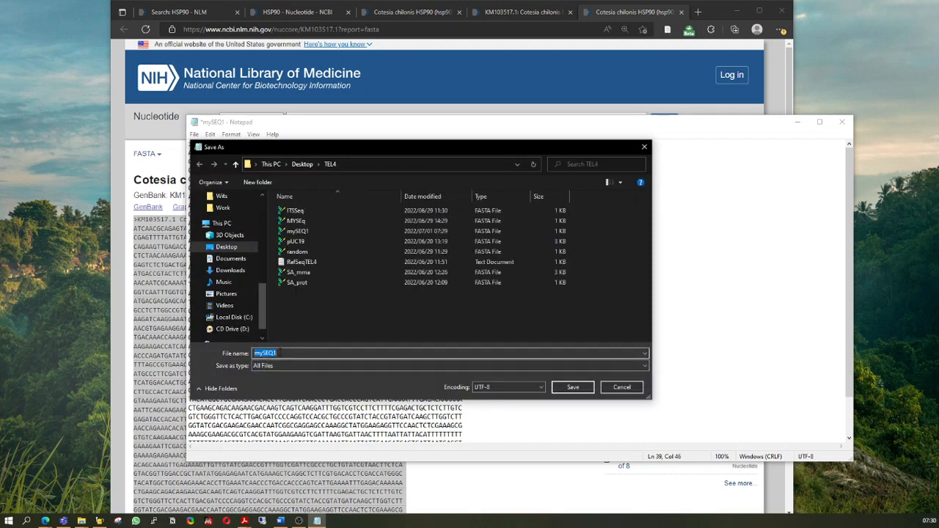
{"action": "type", "text": "HSP90gene.fasta"}
{"action": "key", "text": "Return"}
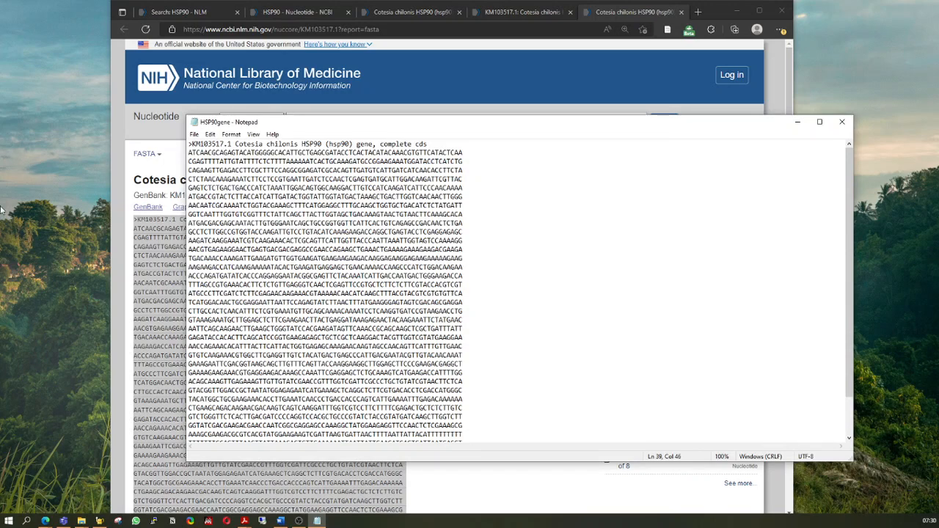
- Switch to File Explorer, refresh the TEL4 folder and open the HSP90gene file in BioEdit
{"action": "left_click_drag", "start_coordinate": [0, 374], "coordinate": [591, 116]}
{"action": "left_click", "coordinate": [405, 338]}
{"action": "right_click", "coordinate": [404, 337]}
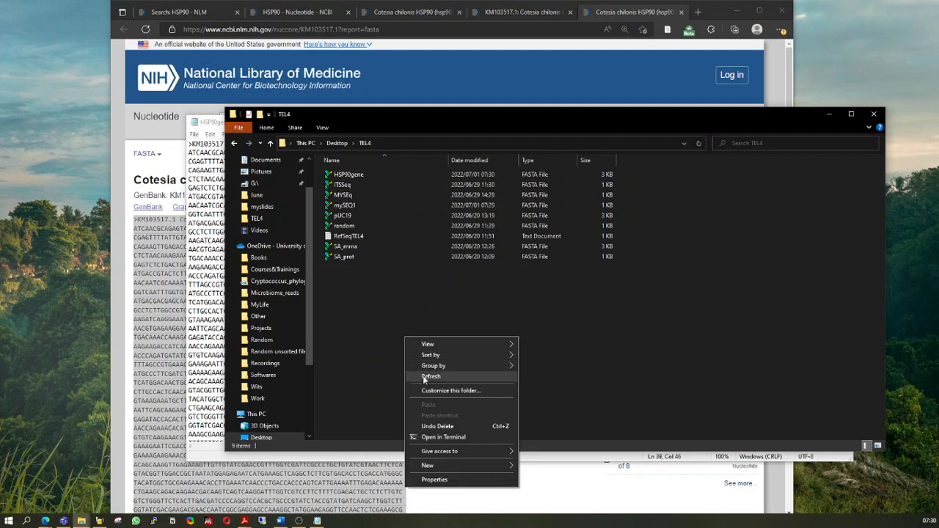
{"action": "left_click", "coordinate": [421, 376]}
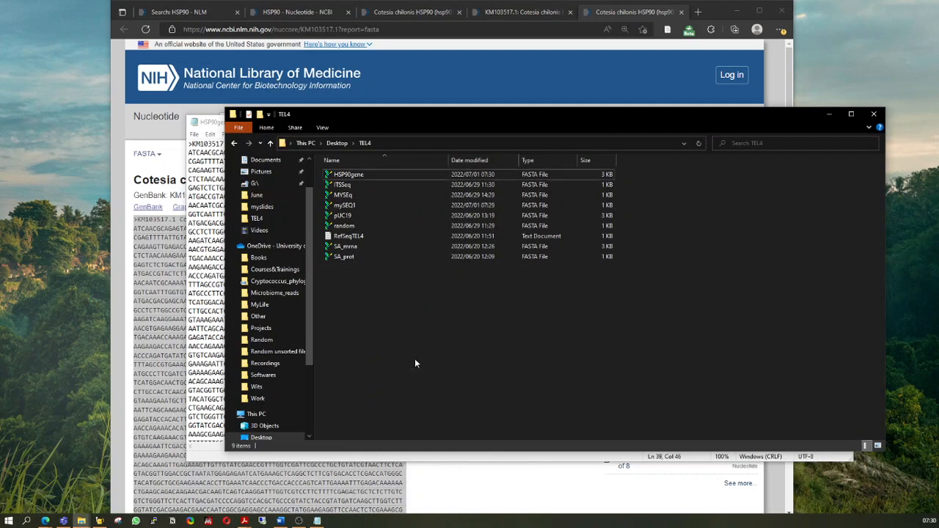
{"action": "left_click", "coordinate": [349, 177]}
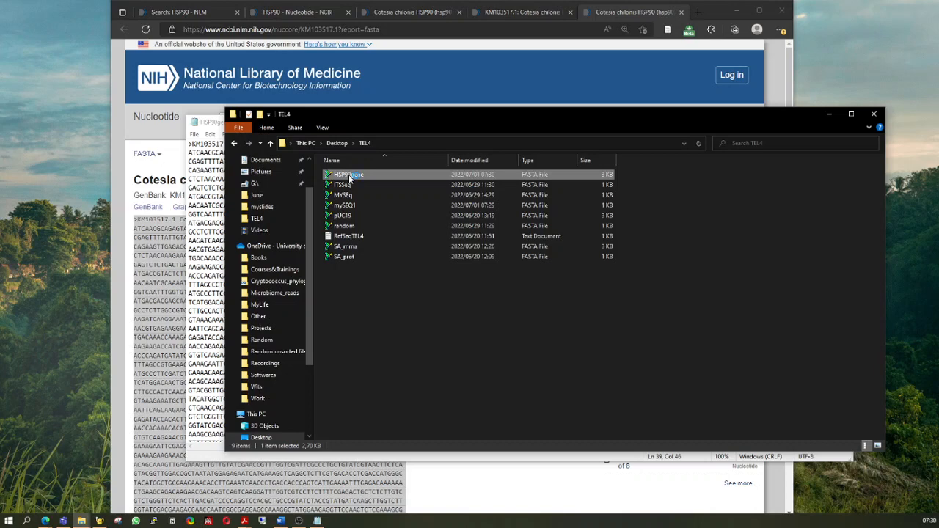
{"action": "double_click", "coordinate": [349, 177]}
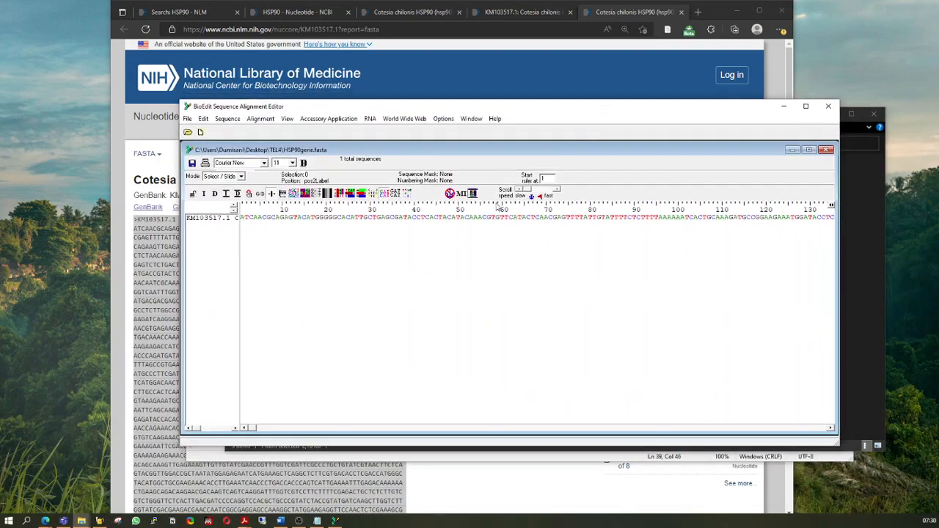
- Shade the bases of the KM103517.1 sequence with coloured backgrounds and close BioEdit
{"action": "left_click_drag", "start_coordinate": [250, 429], "coordinate": [154, 433]}
{"action": "left_click", "coordinate": [240, 217]}
{"action": "left_click", "coordinate": [220, 219]}
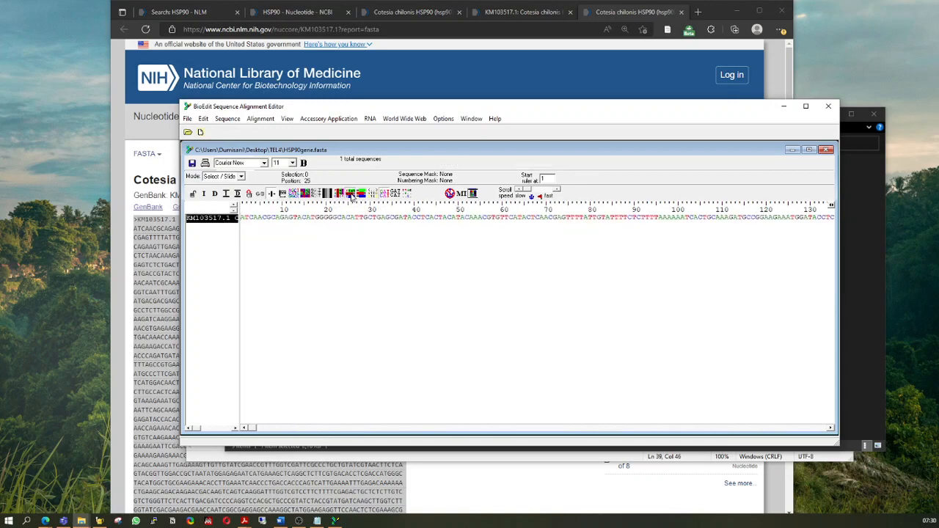
{"action": "left_click", "coordinate": [340, 194]}
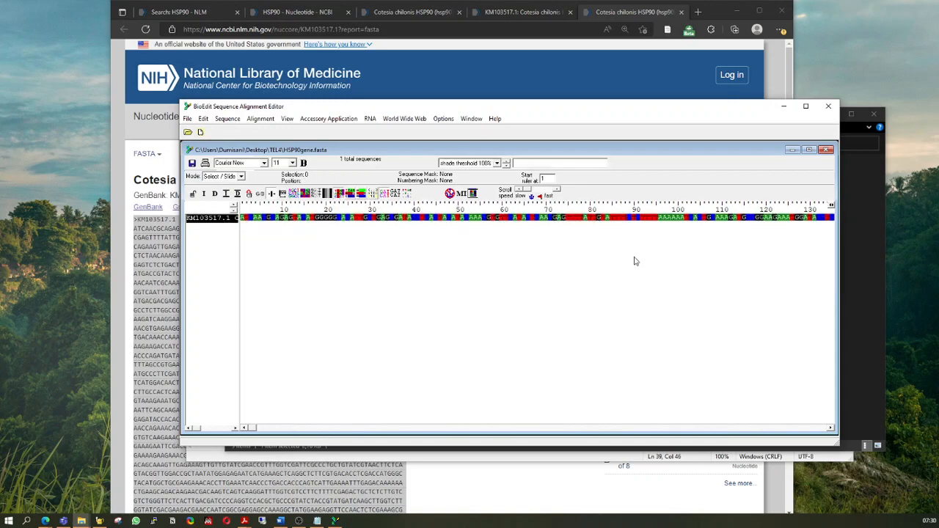
{"action": "left_click", "coordinate": [828, 106]}
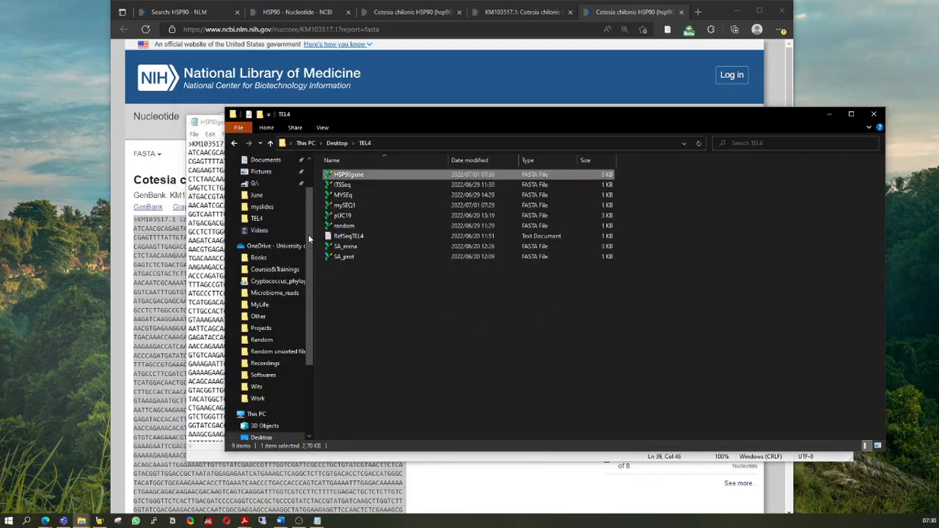
- Return to the browser and review the Cotesia chilonis HSP90 FASTA page, highlighting the whole record from header to end of sequence
{"action": "left_click", "coordinate": [829, 114]}
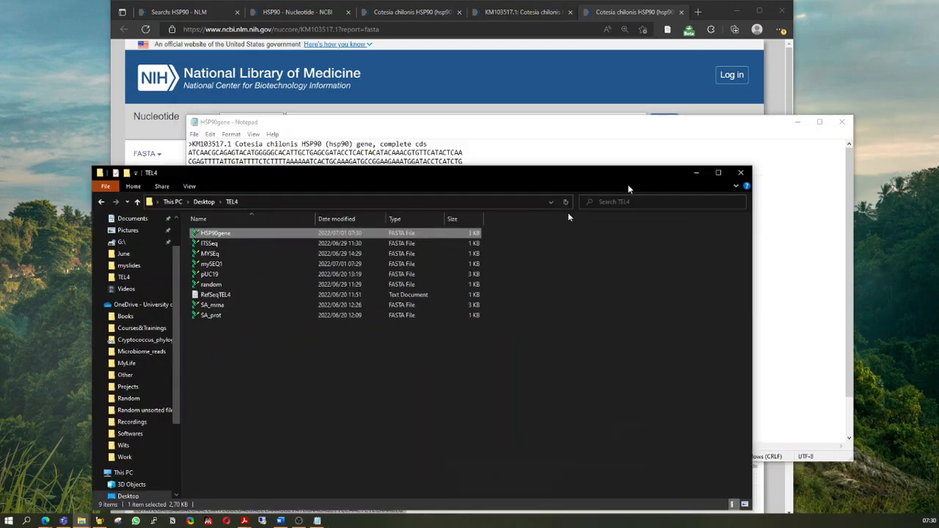
{"action": "left_click", "coordinate": [686, 111]}
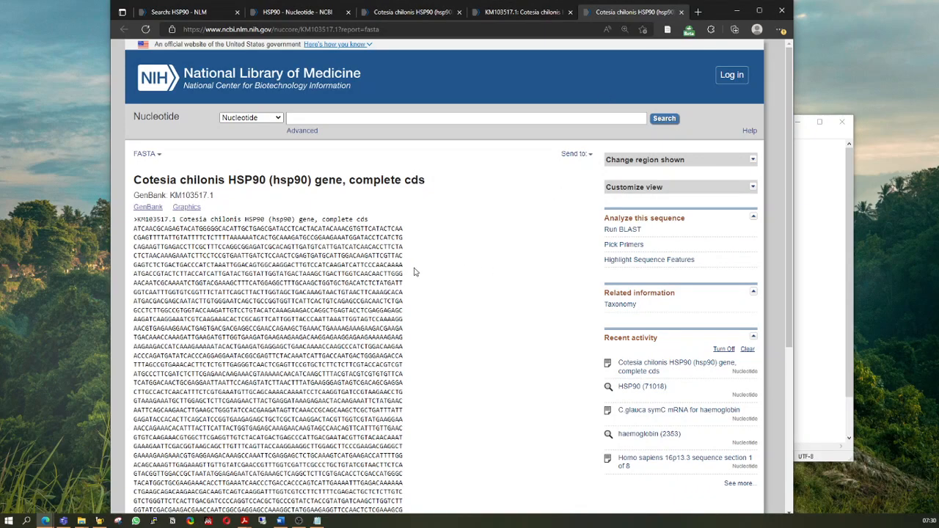
{"action": "scroll", "coordinate": [176, 257], "scroll_direction": "down", "scroll_amount": 6}
{"action": "scroll", "coordinate": [184, 258], "scroll_direction": "up", "scroll_amount": 5}
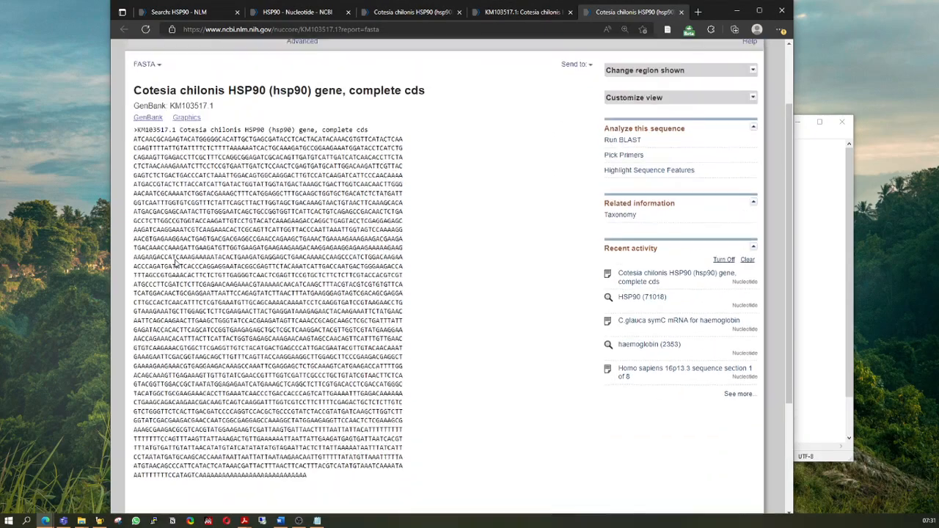
{"action": "scroll", "coordinate": [202, 263], "scroll_direction": "down", "scroll_amount": 1}
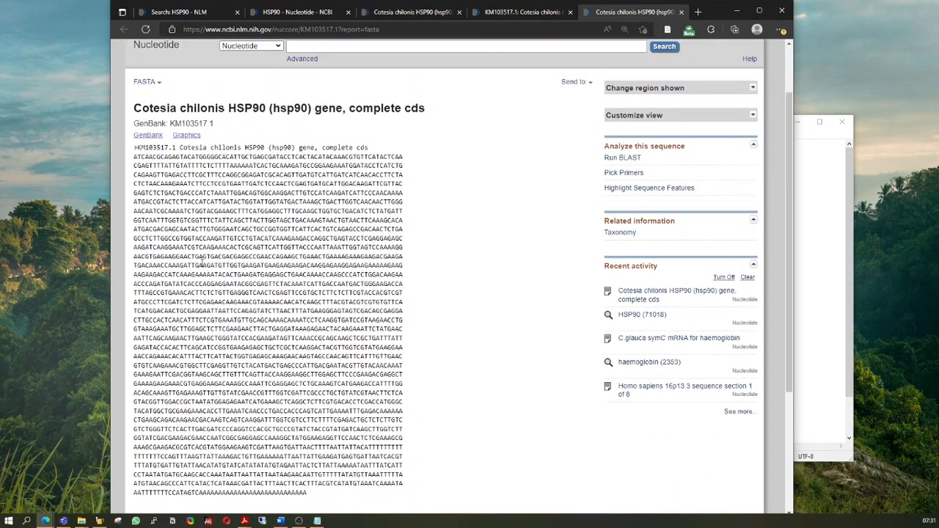
{"action": "double_click", "coordinate": [309, 147]}
{"action": "scroll", "coordinate": [318, 352], "scroll_direction": "down", "scroll_amount": 1}
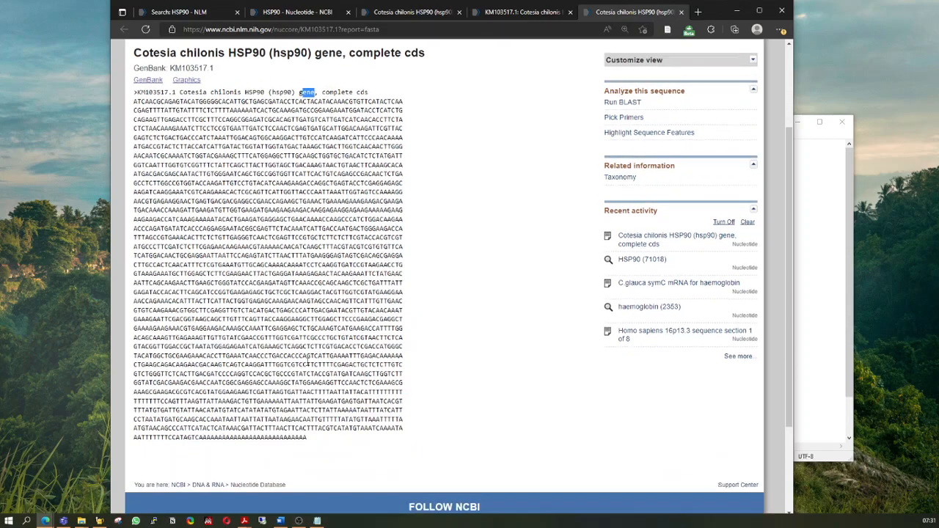
{"action": "scroll", "coordinate": [309, 359], "scroll_direction": "down", "scroll_amount": 1}
{"action": "left_click_drag", "start_coordinate": [314, 356], "coordinate": [129, 226]}
{"action": "scroll", "coordinate": [239, 277], "scroll_direction": "up", "scroll_amount": 4}
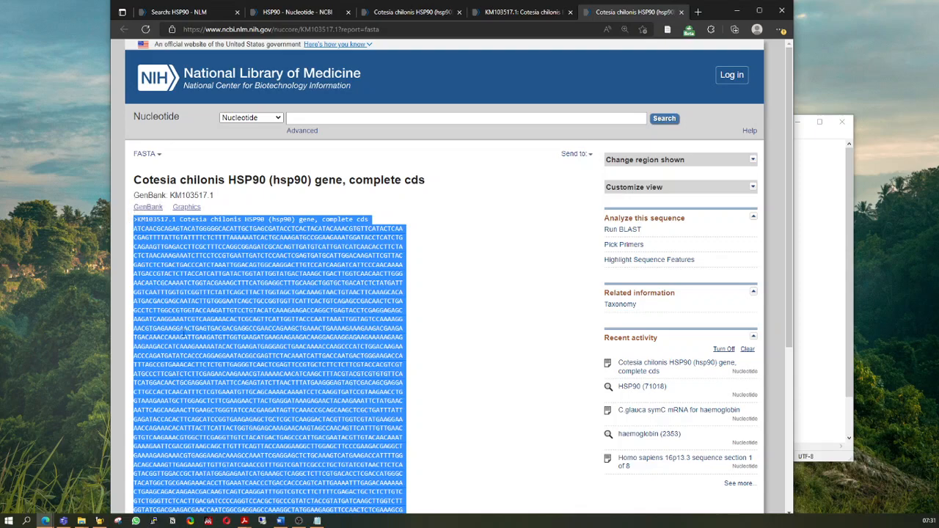
- Switch to Notepad and examine the HSP90gene record from its header line to the end of the sequence
{"action": "left_click", "coordinate": [317, 520]}
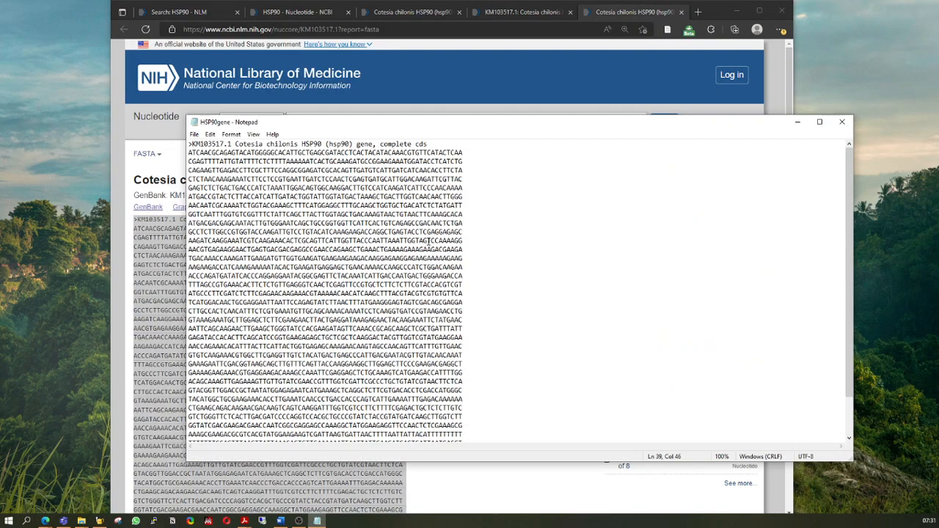
{"action": "left_click_drag", "start_coordinate": [423, 123], "coordinate": [450, 108]}
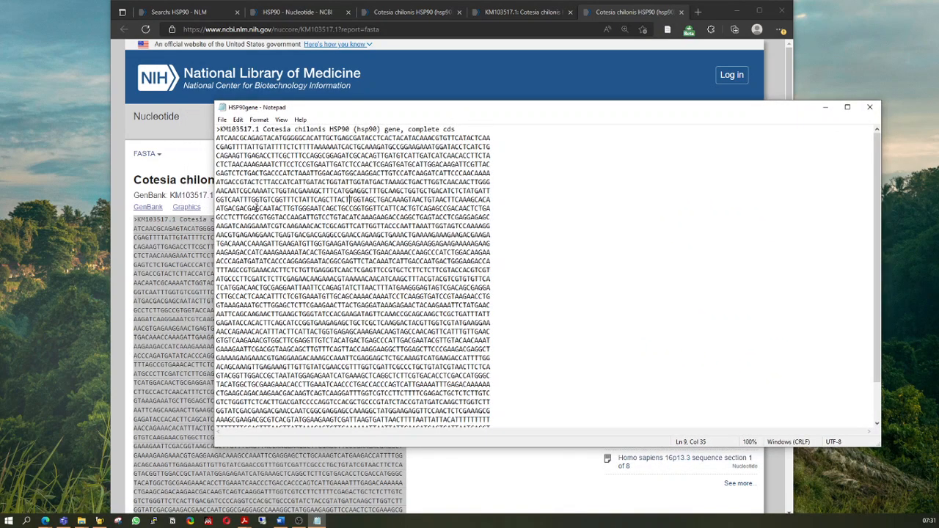
{"action": "left_click_drag", "start_coordinate": [353, 217], "coordinate": [357, 226]}
{"action": "scroll", "coordinate": [365, 257], "scroll_direction": "down", "scroll_amount": 2}
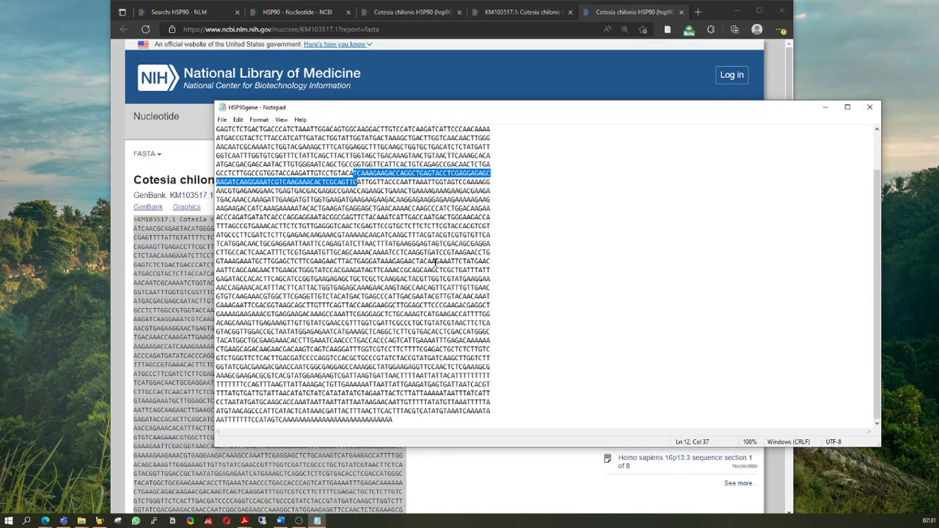
{"action": "scroll", "coordinate": [435, 262], "scroll_direction": "up", "scroll_amount": 2}
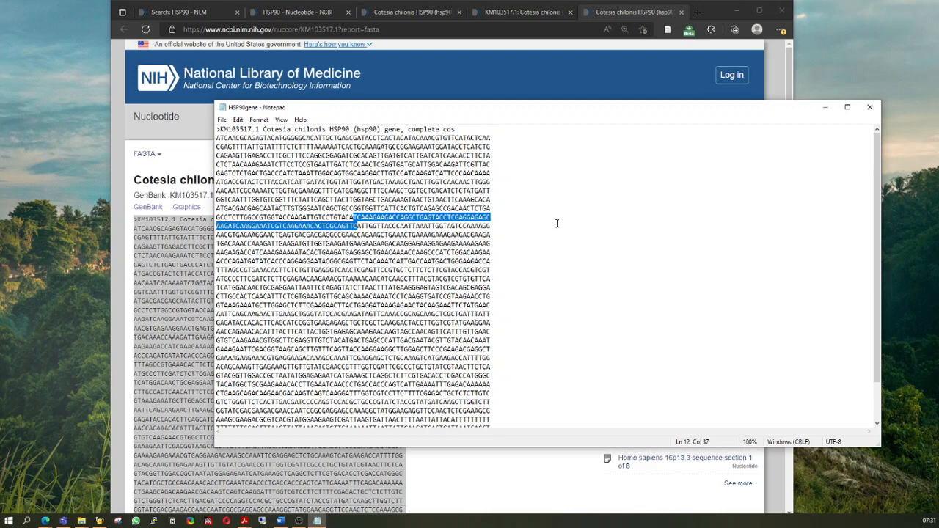
{"action": "left_click", "coordinate": [316, 170]}
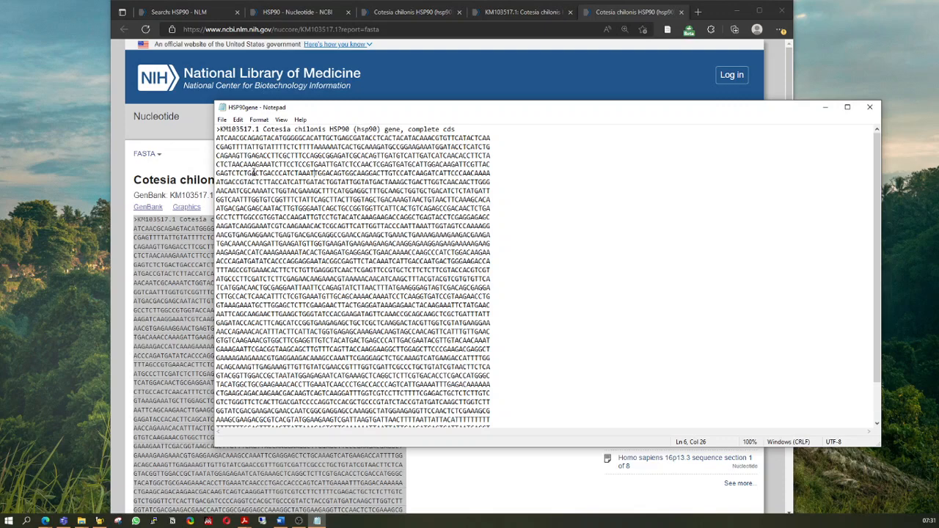
{"action": "scroll", "coordinate": [250, 169], "scroll_direction": "down", "scroll_amount": 2}
{"action": "scroll", "coordinate": [453, 124], "scroll_direction": "up", "scroll_amount": 2}
- Stretch the Notepad window to full screen height and temporarily highlight most of the HSP90 sequence to point it out
{"action": "left_click_drag", "start_coordinate": [464, 105], "coordinate": [454, 4]}
{"action": "double_click", "coordinate": [454, 3]}
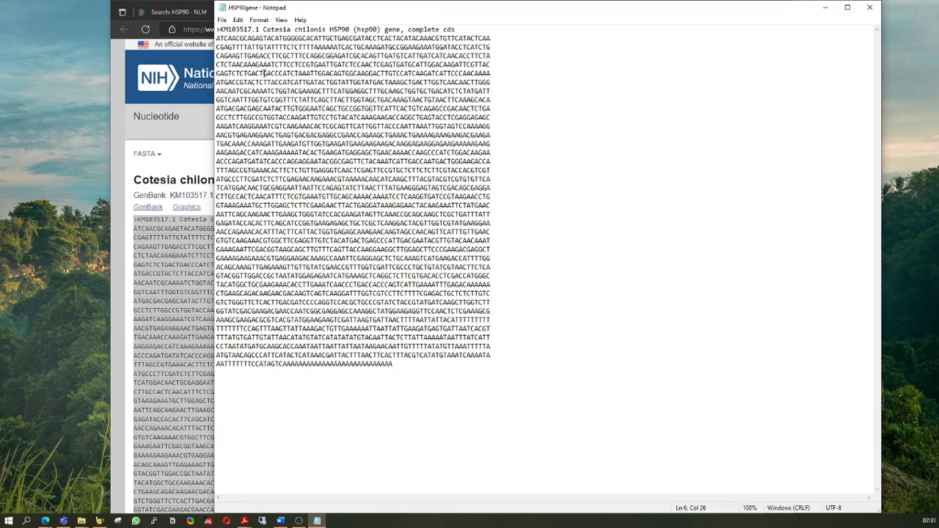
{"action": "left_click_drag", "start_coordinate": [247, 65], "coordinate": [283, 82]}
{"action": "left_click_drag", "start_coordinate": [401, 198], "coordinate": [412, 329]}
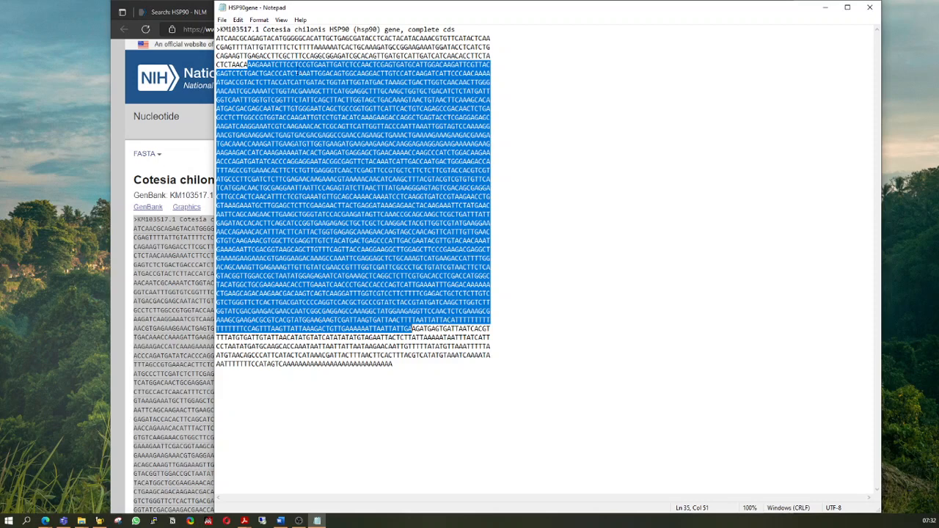
{"action": "left_click", "coordinate": [605, 194]}
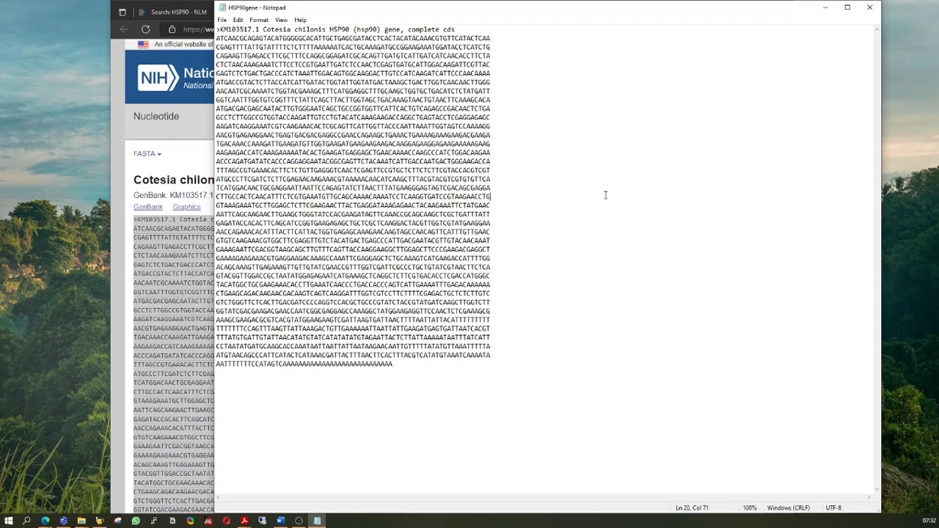
- Switch back to the browser and examine the GenBank view of the Cotesia chilonis HSP90 record KM103517.1
{"action": "left_click", "coordinate": [181, 138]}
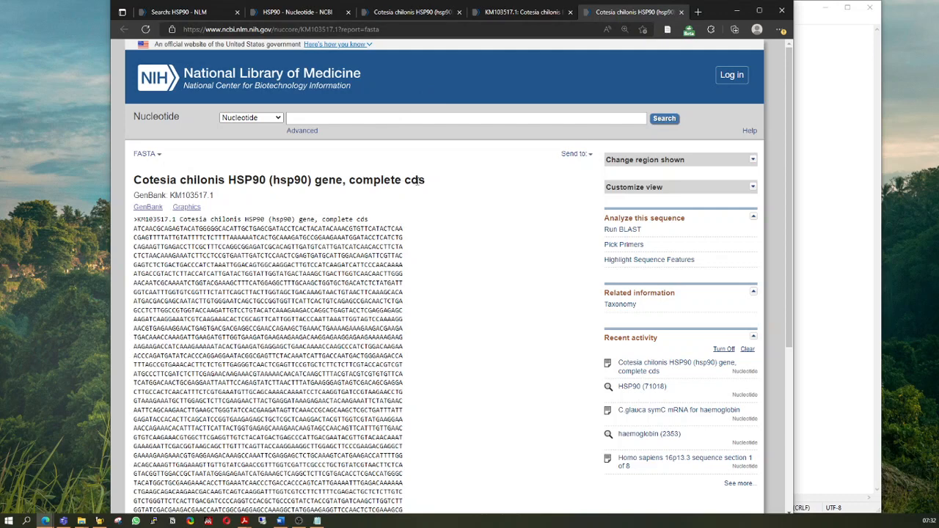
{"action": "left_click", "coordinate": [398, 16]}
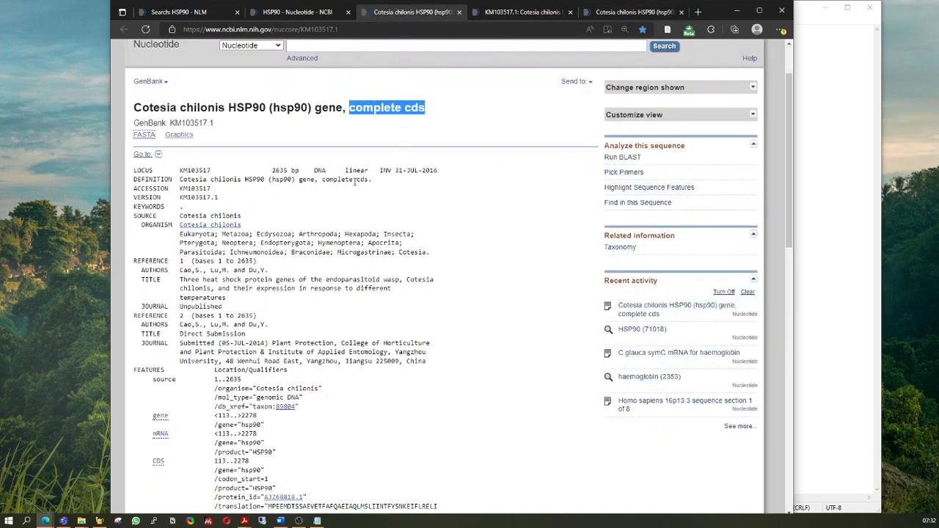
{"action": "scroll", "coordinate": [356, 182], "scroll_direction": "down", "scroll_amount": 2}
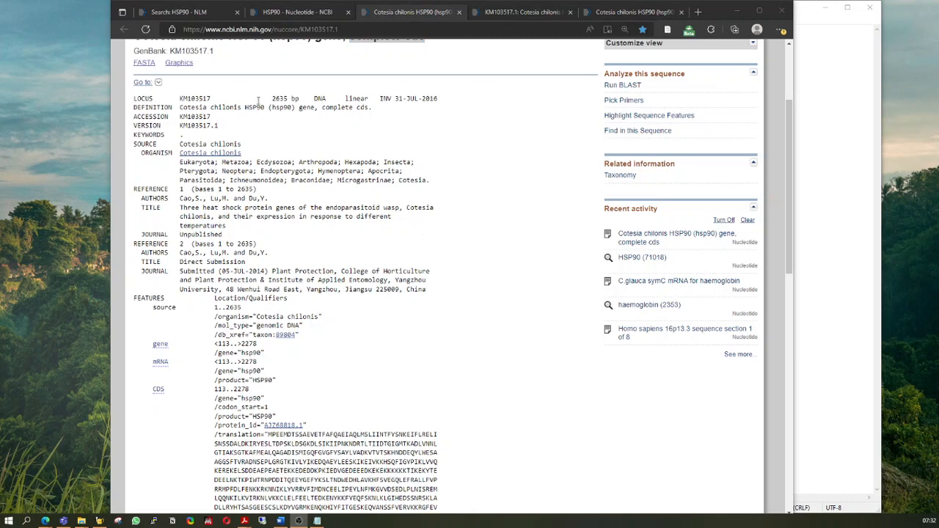
- Point out the locus name, the date and the base-pair length in the LOCUS line by highlighting each one
{"action": "left_click_drag", "start_coordinate": [178, 98], "coordinate": [215, 99]}
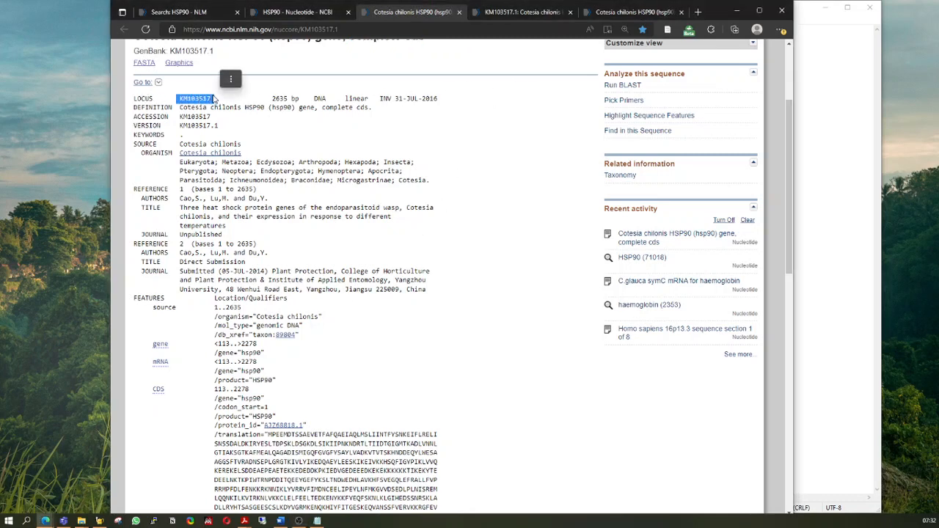
{"action": "left_click", "coordinate": [374, 115]}
{"action": "left_click_drag", "start_coordinate": [396, 98], "coordinate": [446, 102]}
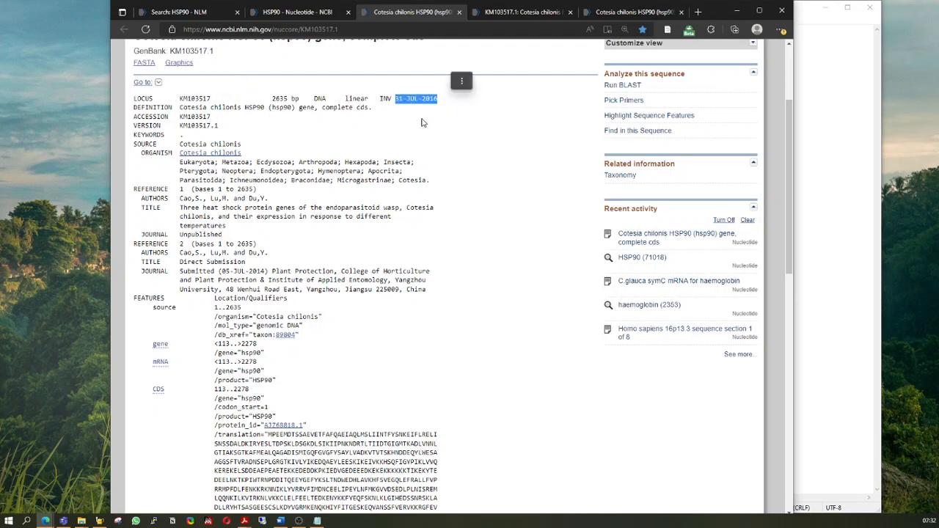
{"action": "left_click", "coordinate": [407, 122]}
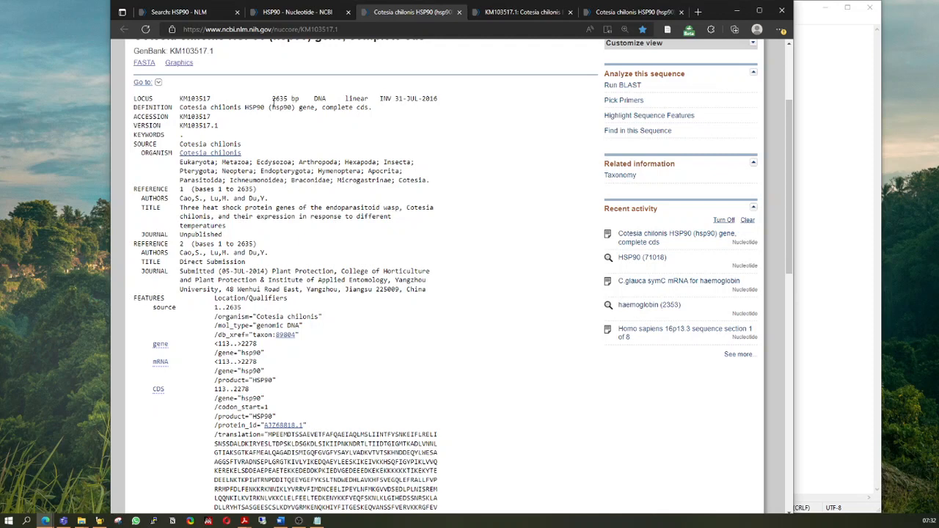
{"action": "left_click_drag", "start_coordinate": [273, 98], "coordinate": [298, 97]}
- Copy the accession number KM103517 from the record and paste it in Notepad a few lines below the HSP90gene sequence
{"action": "left_click_drag", "start_coordinate": [178, 117], "coordinate": [211, 118]}
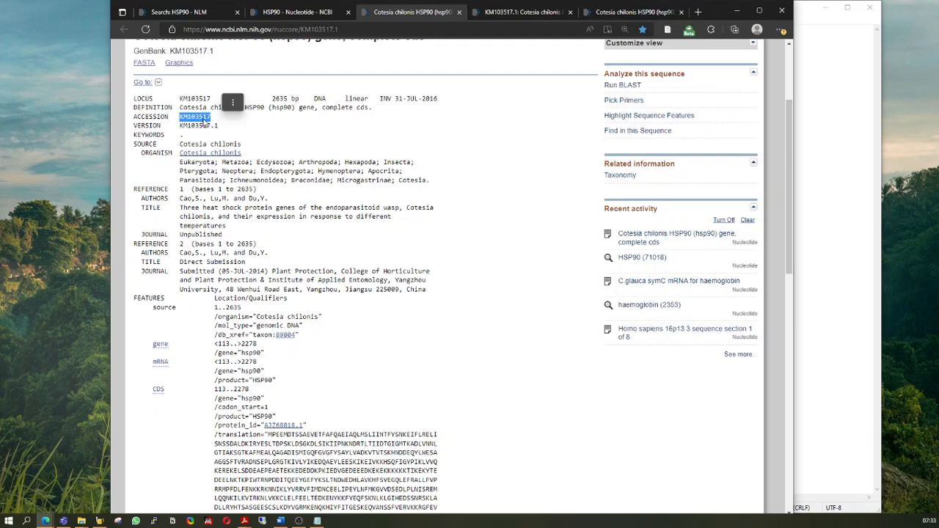
{"action": "right_click", "coordinate": [204, 123]}
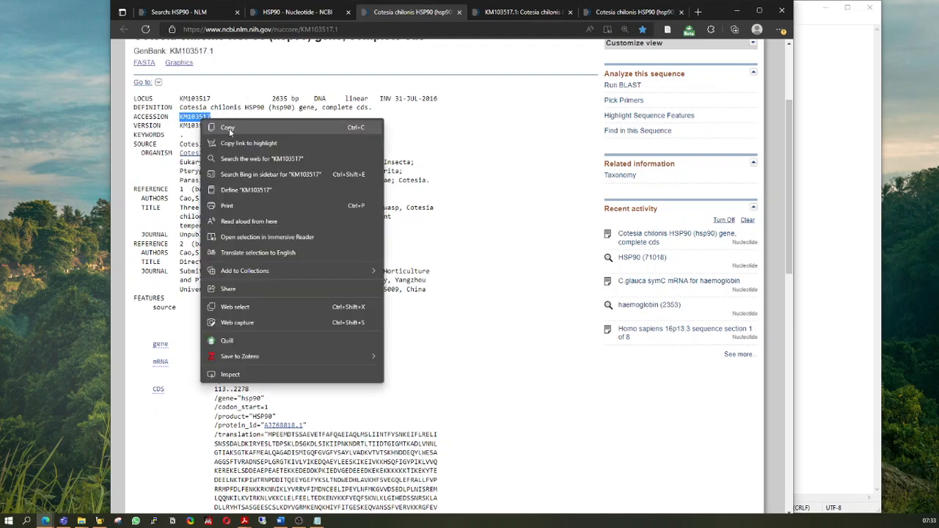
{"action": "left_click", "coordinate": [229, 128]}
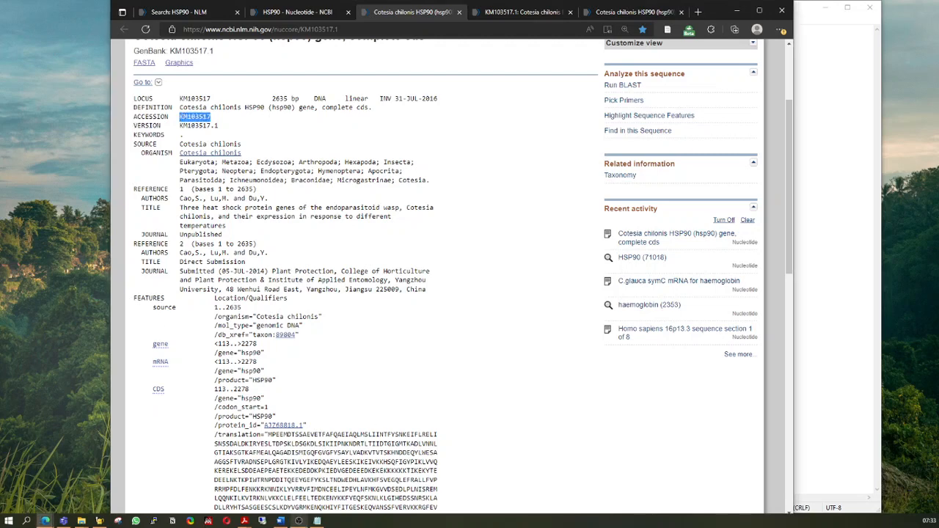
{"action": "left_click", "coordinate": [318, 521]}
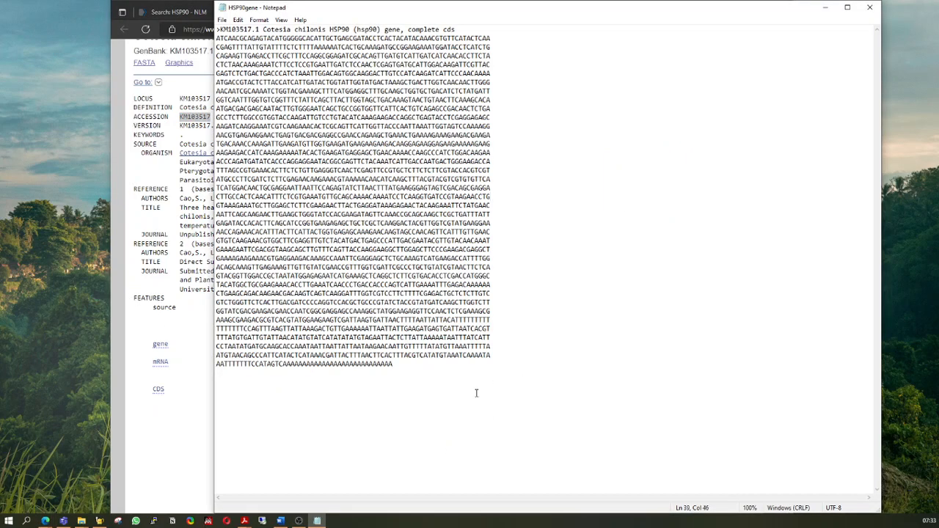
{"action": "key", "text": "Return"}
{"action": "key", "text": "Return"}
{"action": "key", "text": "Return"}
{"action": "key", "text": "ctrl+v"}
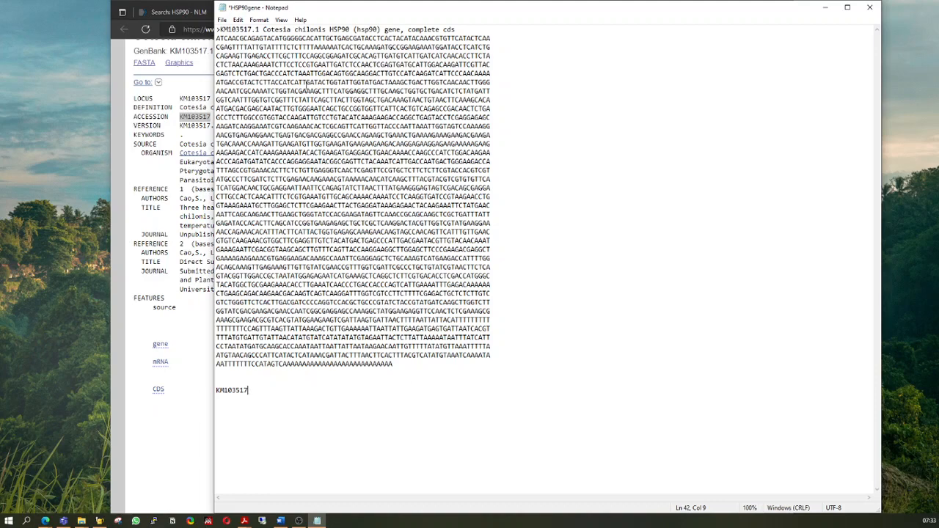
- Move the Notepad window away from the browser's record and copy the accession number KM103517 below the sequence
{"action": "left_click_drag", "start_coordinate": [400, 11], "coordinate": [464, 125]}
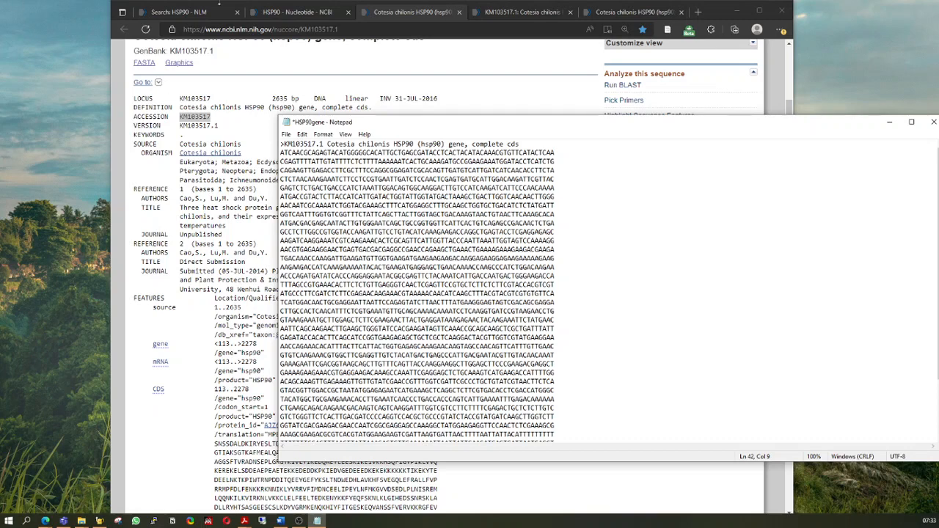
{"action": "scroll", "coordinate": [458, 346], "scroll_direction": "down", "scroll_amount": 2}
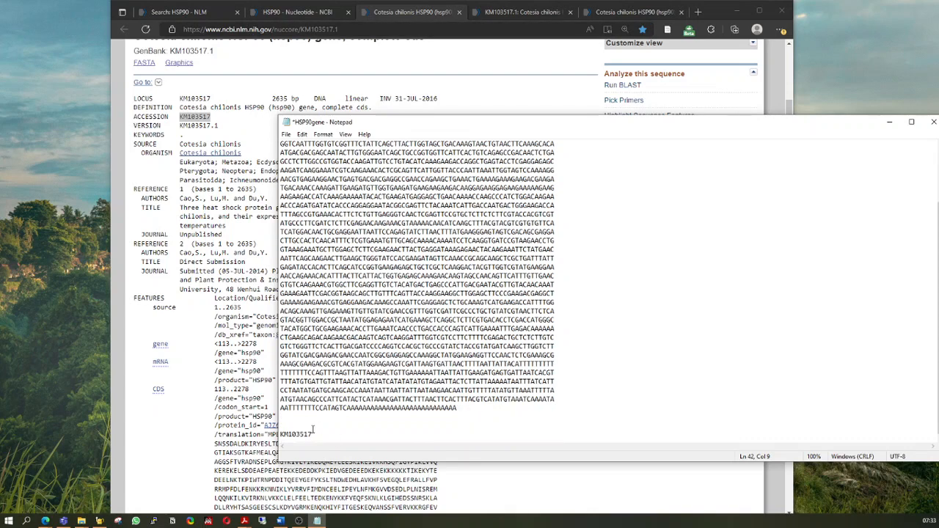
{"action": "left_click_drag", "start_coordinate": [313, 434], "coordinate": [277, 426]}
{"action": "right_click", "coordinate": [306, 434]}
{"action": "left_click", "coordinate": [347, 320]}
- Switch back to the browser and open the NCBI home page in a new tab
{"action": "left_click", "coordinate": [629, 13]}
{"action": "left_click", "coordinate": [699, 14]}
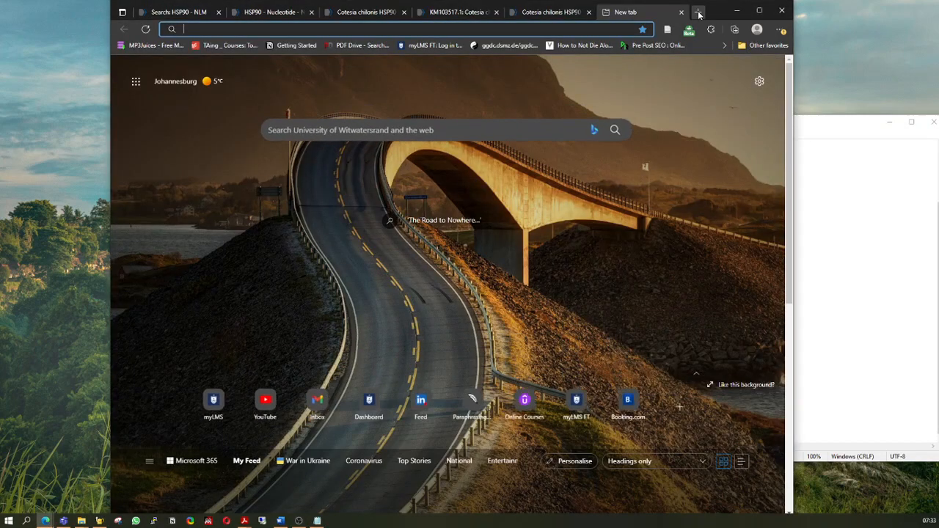
{"action": "type", "text": "NCb"}
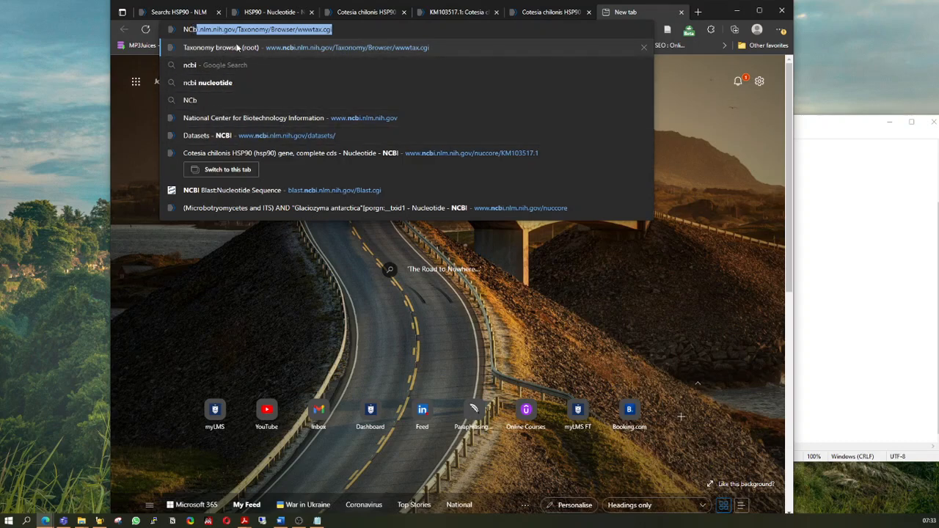
{"action": "left_click", "coordinate": [237, 47]}
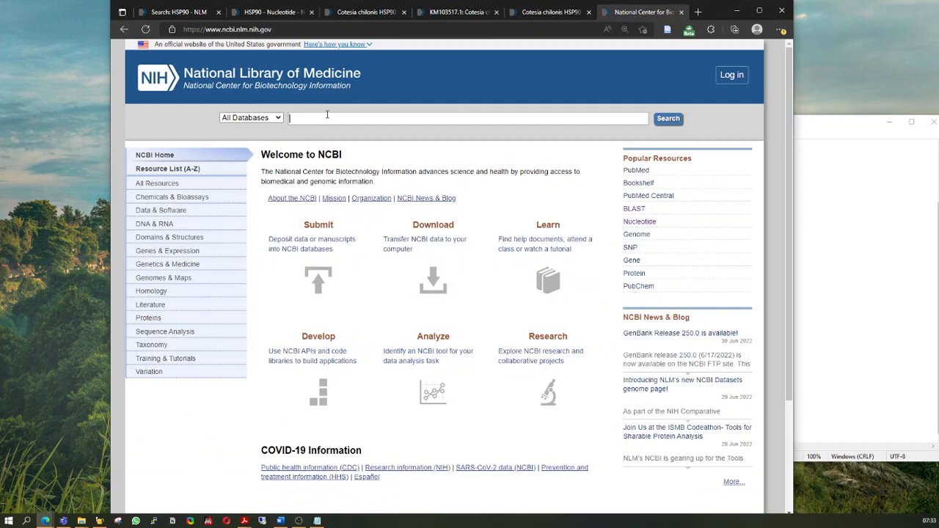
- Search all NCBI databases for the copied accession KM103517 and open its Nucleotide result
{"action": "left_click", "coordinate": [327, 114]}
{"action": "key", "text": "ctrl+v"}
{"action": "key", "text": "Return"}
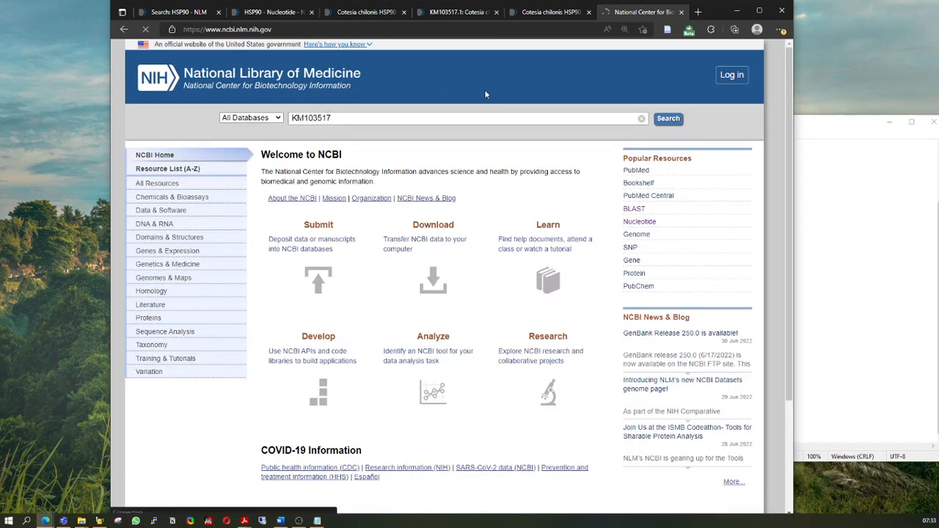
{"action": "scroll", "coordinate": [436, 183], "scroll_direction": "down", "scroll_amount": 2}
{"action": "scroll", "coordinate": [436, 183], "scroll_direction": "down", "scroll_amount": 3}
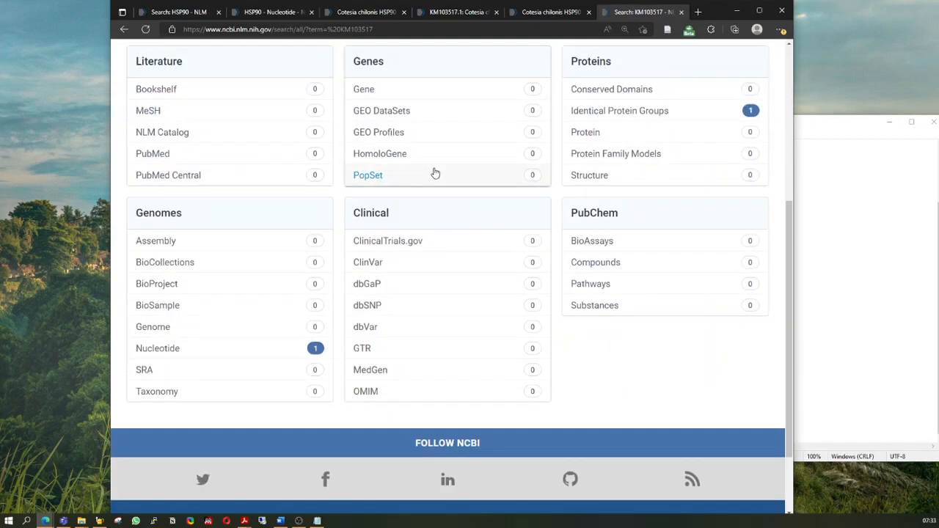
{"action": "scroll", "coordinate": [383, 129], "scroll_direction": "up", "scroll_amount": 2}
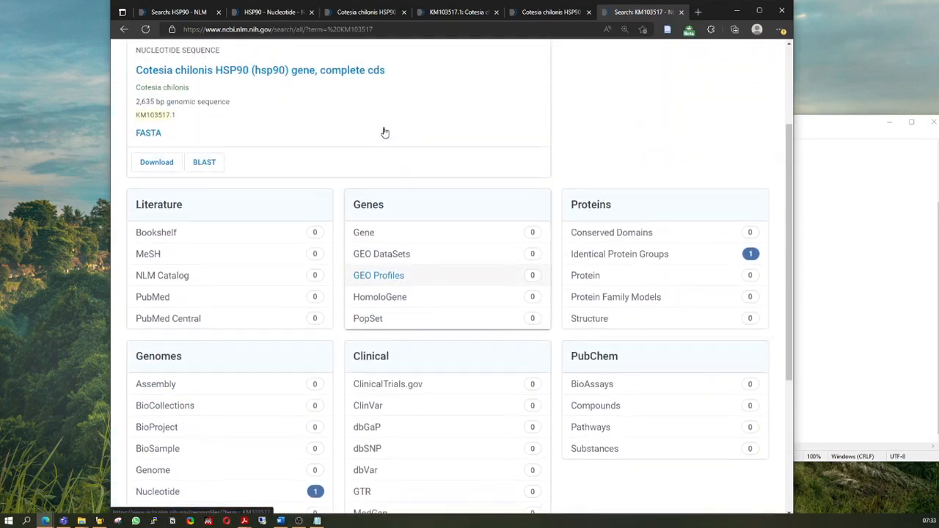
{"action": "scroll", "coordinate": [613, 263], "scroll_direction": "down", "scroll_amount": 2}
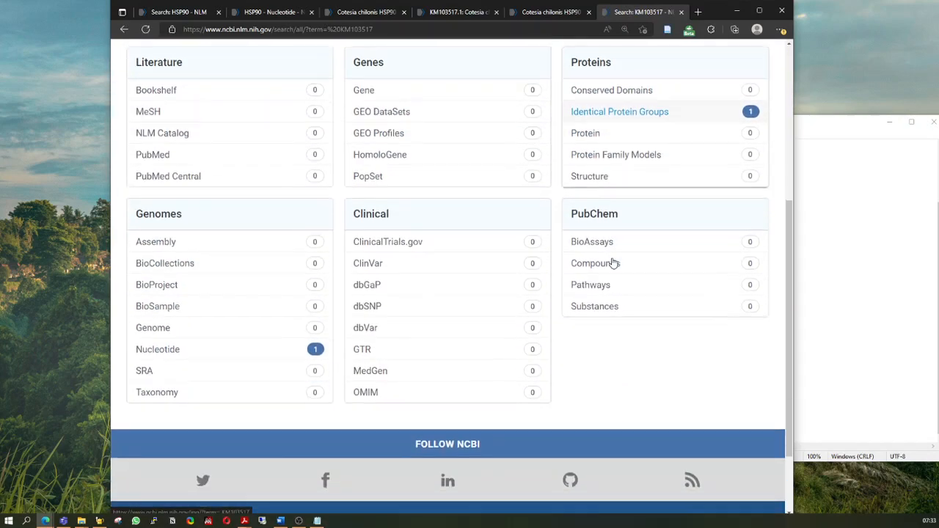
{"action": "left_click", "coordinate": [168, 352]}
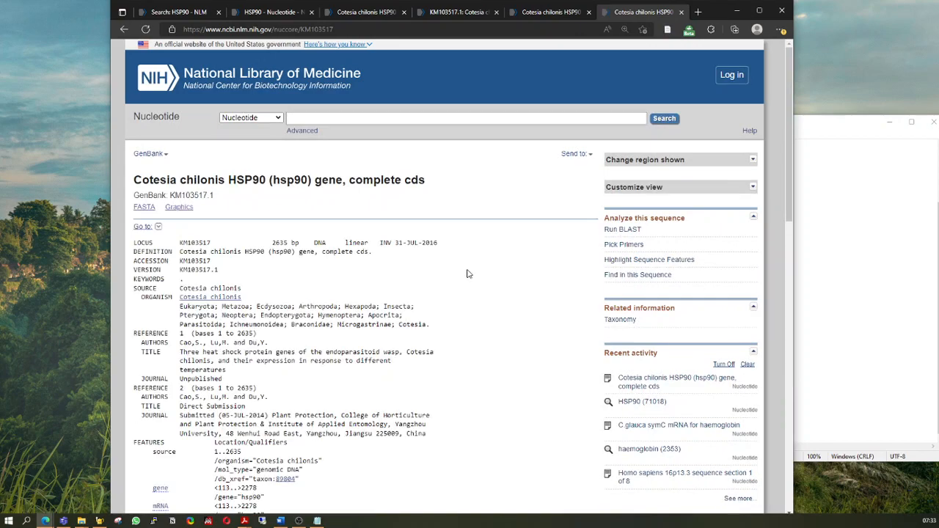
- Compare the KM103517 record with the Cotesia chilonis entry in the HSP90 Nucleotide results, returning to the record
{"action": "scroll", "coordinate": [468, 274], "scroll_direction": "down", "scroll_amount": 3}
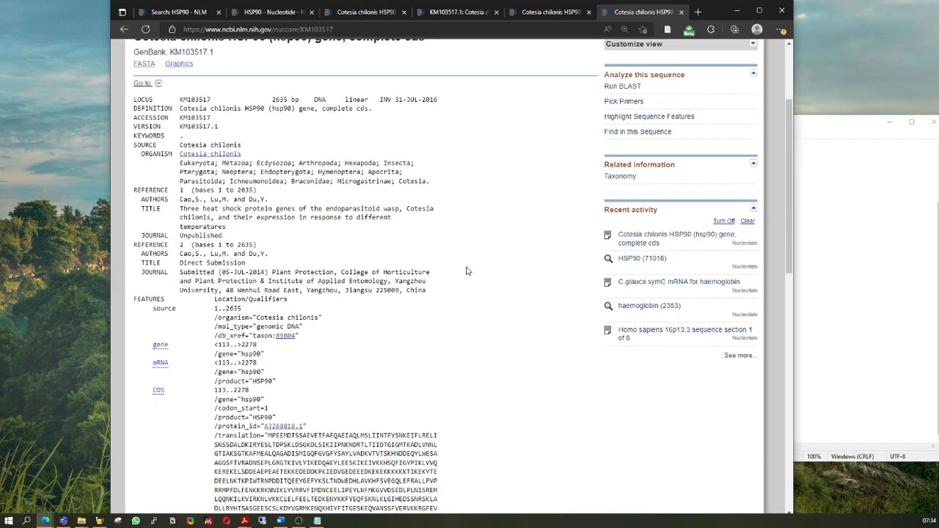
{"action": "scroll", "coordinate": [467, 271], "scroll_direction": "down", "scroll_amount": 6}
{"action": "scroll", "coordinate": [462, 267], "scroll_direction": "up", "scroll_amount": 9}
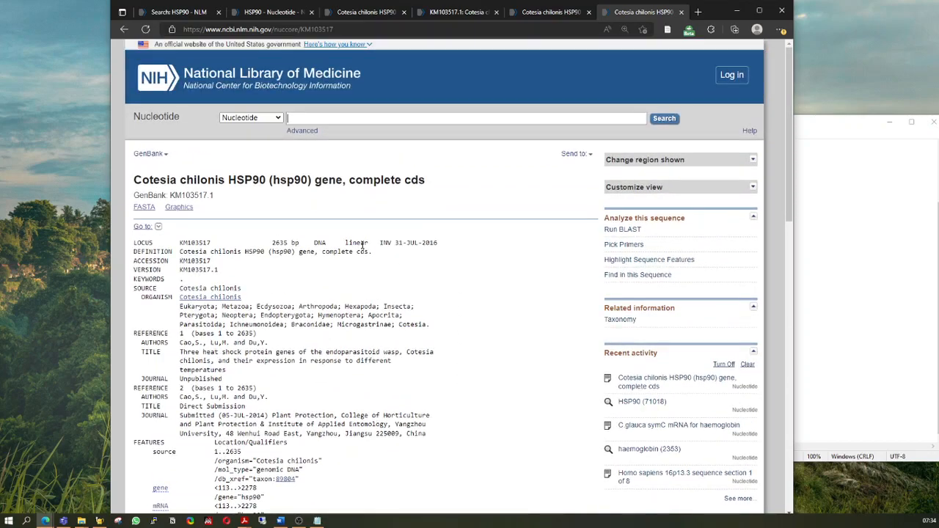
{"action": "left_click", "coordinate": [279, 12]}
{"action": "scroll", "coordinate": [314, 258], "scroll_direction": "down", "scroll_amount": 12}
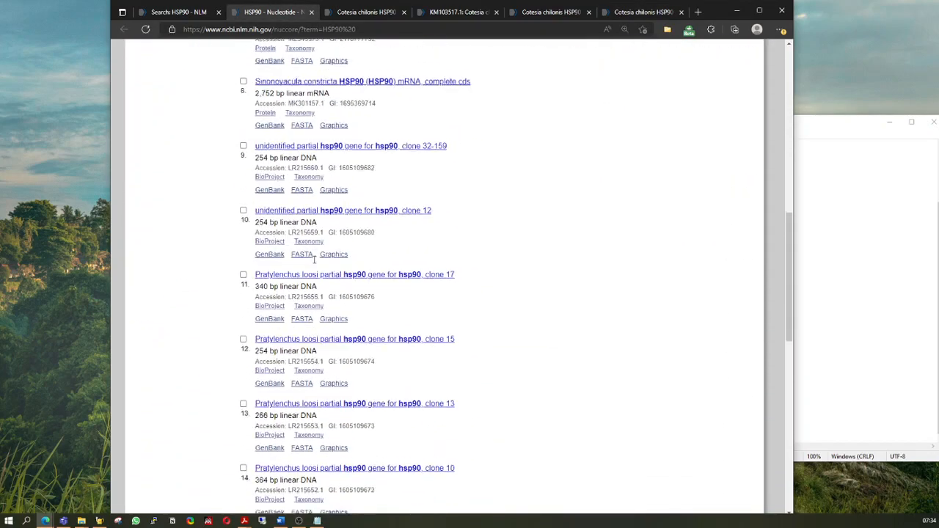
{"action": "scroll", "coordinate": [314, 258], "scroll_direction": "up", "scroll_amount": 12}
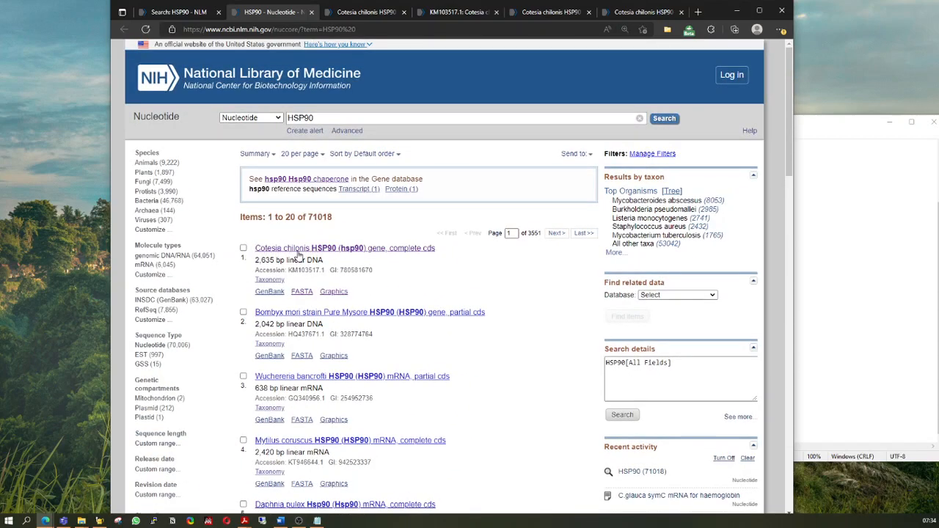
{"action": "left_click", "coordinate": [298, 254]}
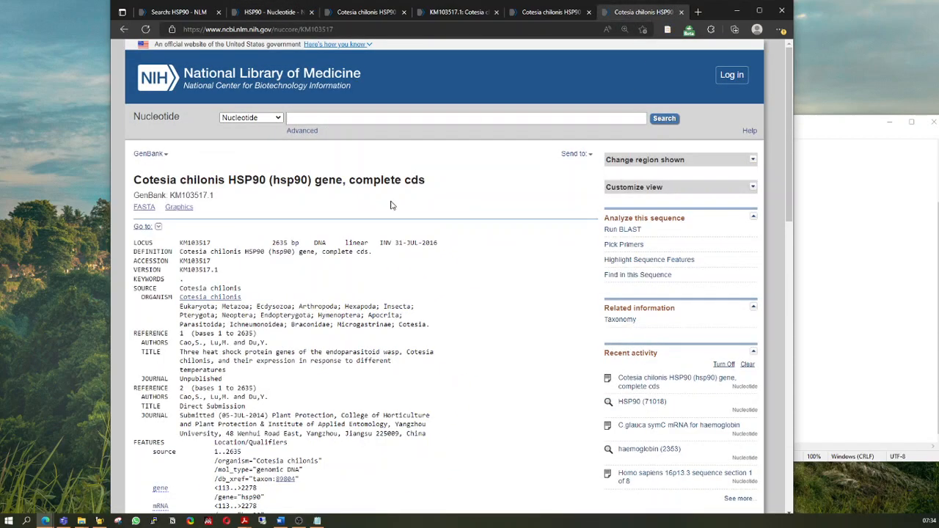
- Read the GenBank record down to its FEATURES section and highlight the gene, mRNA and CDS location ranges in turn
{"action": "scroll", "coordinate": [387, 205], "scroll_direction": "down", "scroll_amount": 1}
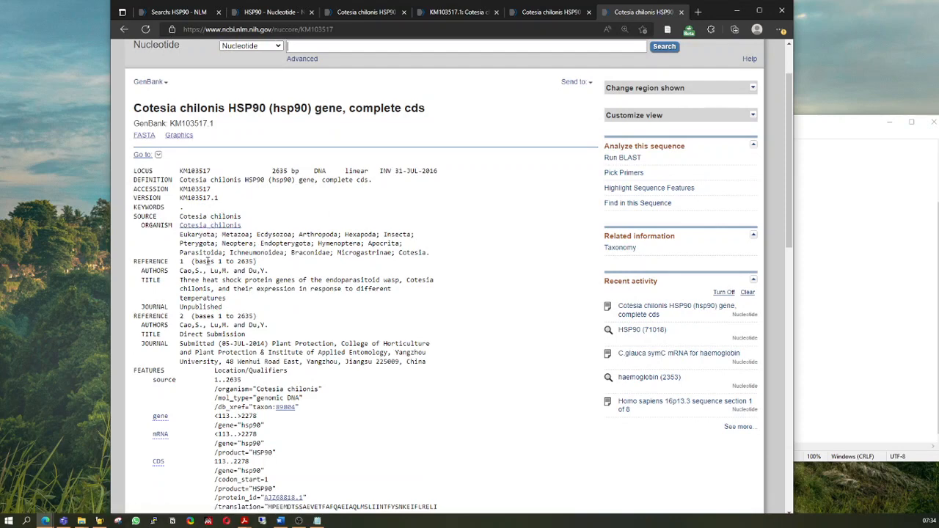
{"action": "scroll", "coordinate": [207, 261], "scroll_direction": "down", "scroll_amount": 1}
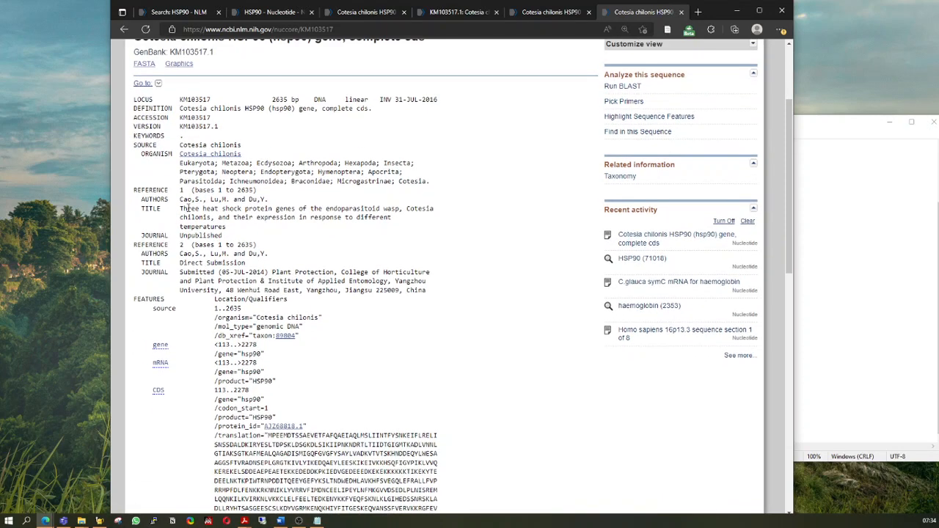
{"action": "scroll", "coordinate": [188, 209], "scroll_direction": "down", "scroll_amount": 1}
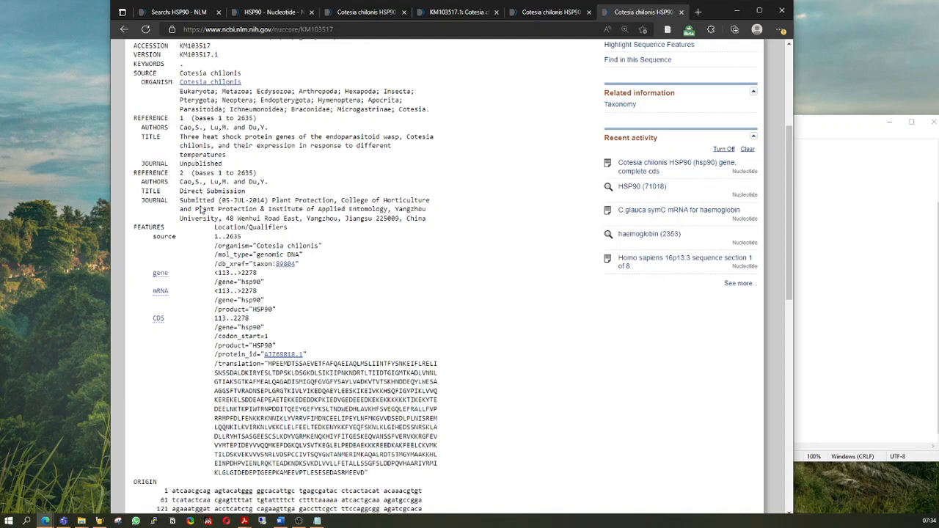
{"action": "scroll", "coordinate": [380, 227], "scroll_direction": "down", "scroll_amount": 1}
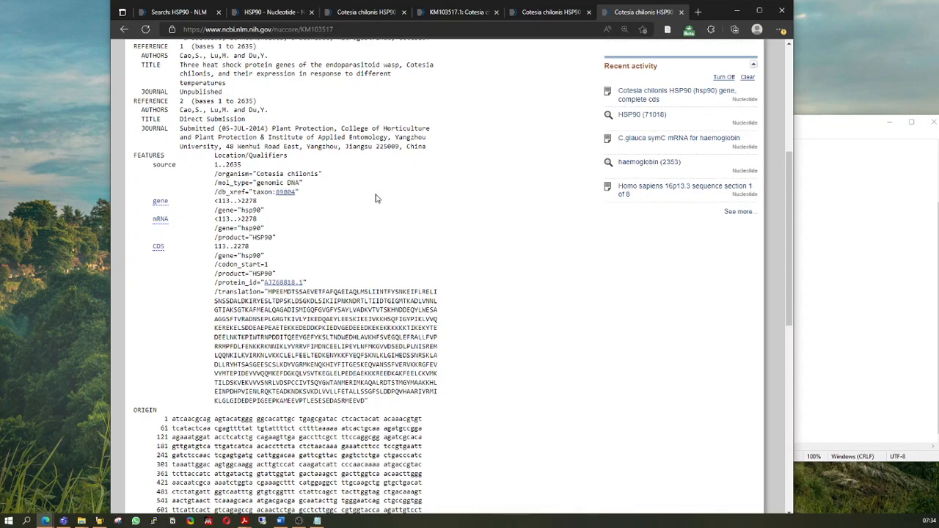
{"action": "scroll", "coordinate": [155, 164], "scroll_direction": "down", "scroll_amount": 1}
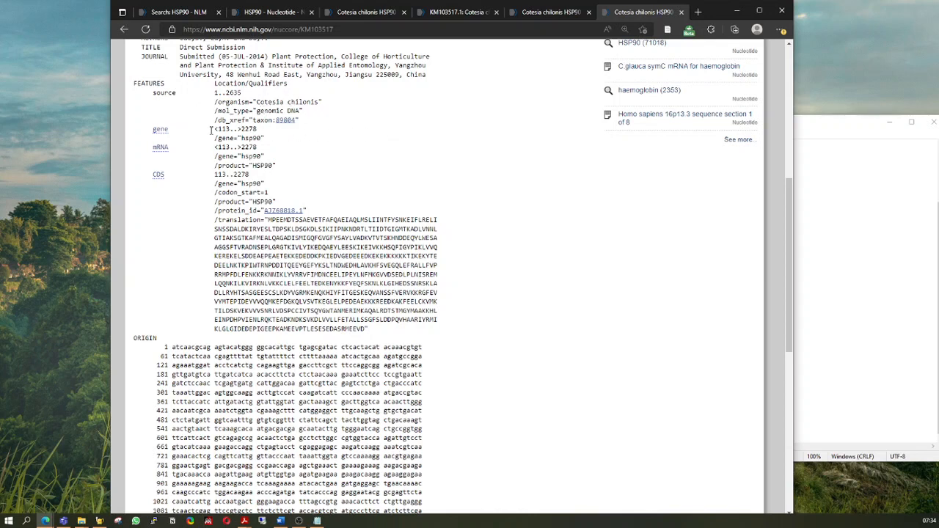
{"action": "left_click_drag", "start_coordinate": [210, 129], "coordinate": [278, 133]}
{"action": "left_click_drag", "start_coordinate": [211, 147], "coordinate": [277, 149]}
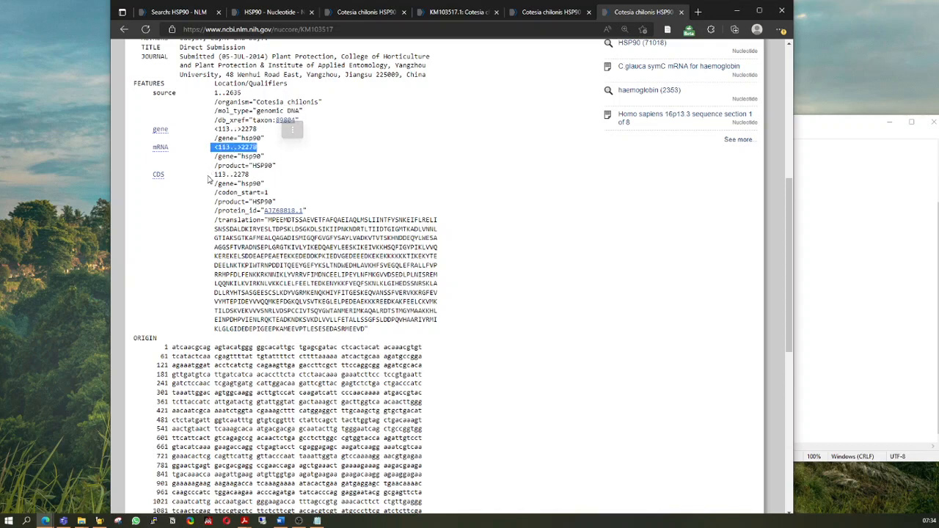
{"action": "left_click_drag", "start_coordinate": [208, 179], "coordinate": [291, 180]}
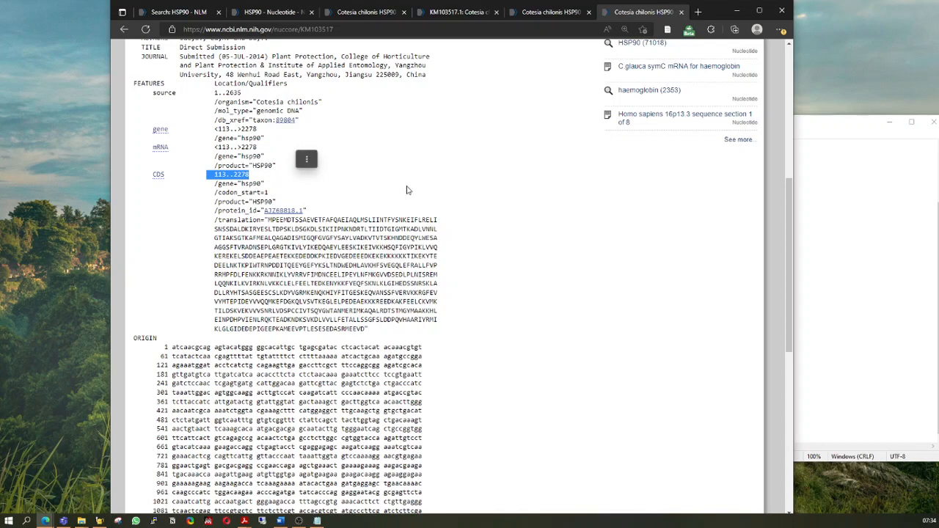
{"action": "left_click", "coordinate": [580, 195]}
- Highlight the CDS location row and examine the protein translation and the ORIGIN sequence to the end of the record
{"action": "scroll", "coordinate": [433, 249], "scroll_direction": "up", "scroll_amount": 1}
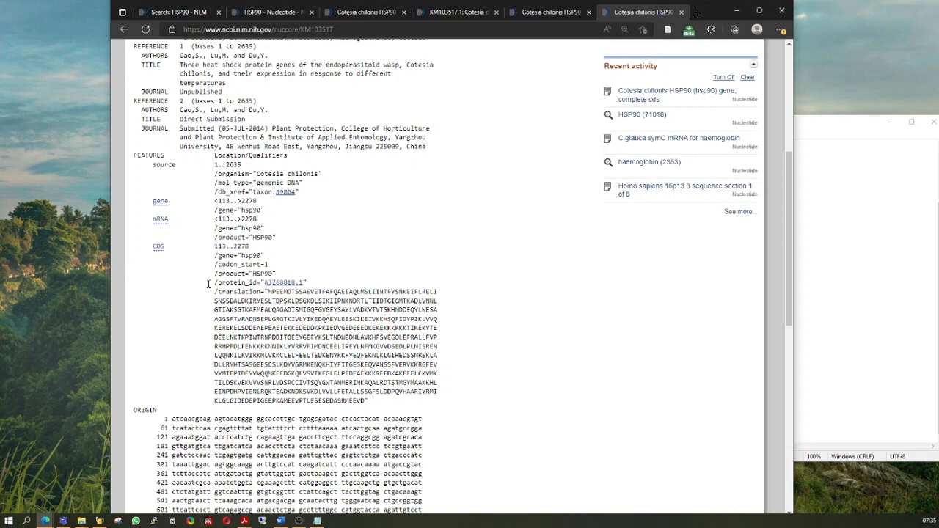
{"action": "left_click_drag", "start_coordinate": [173, 252], "coordinate": [299, 247]}
{"action": "scroll", "coordinate": [197, 254], "scroll_direction": "down", "scroll_amount": 1}
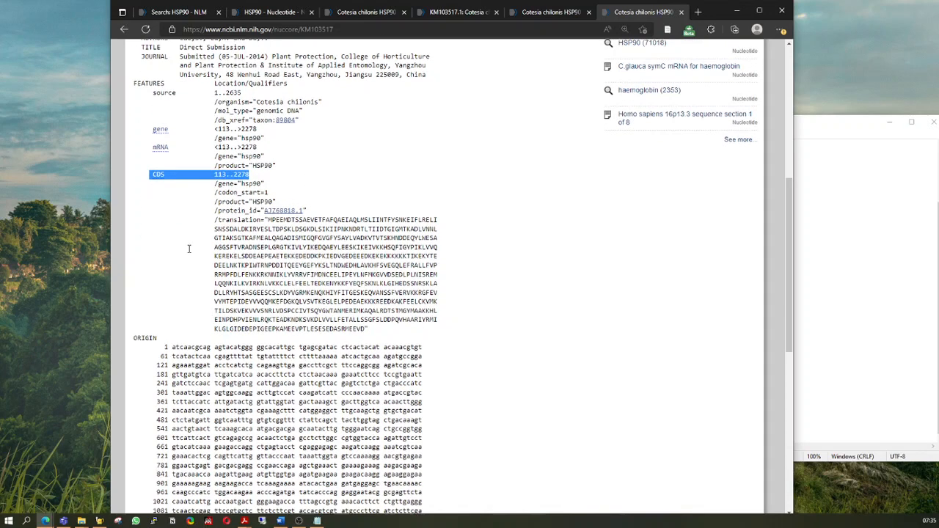
{"action": "left_click", "coordinate": [205, 194]}
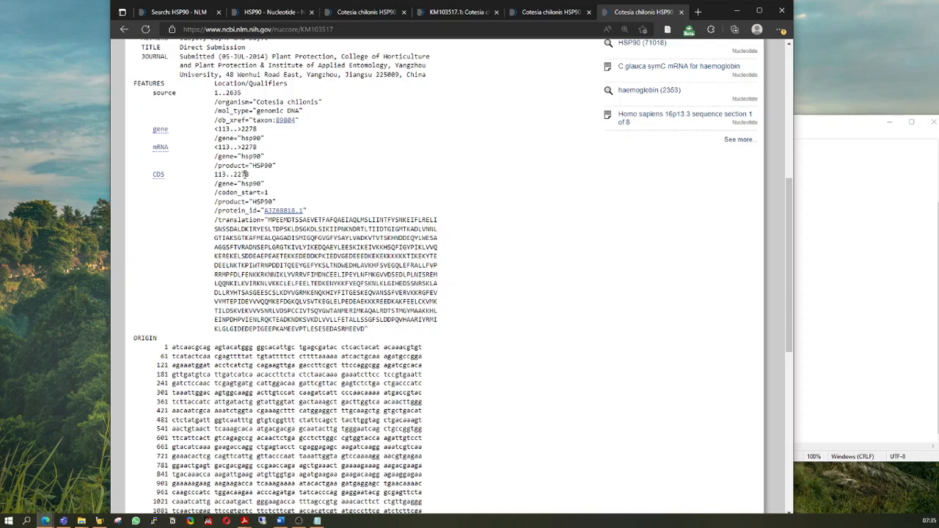
{"action": "scroll", "coordinate": [255, 178], "scroll_direction": "down", "scroll_amount": 1}
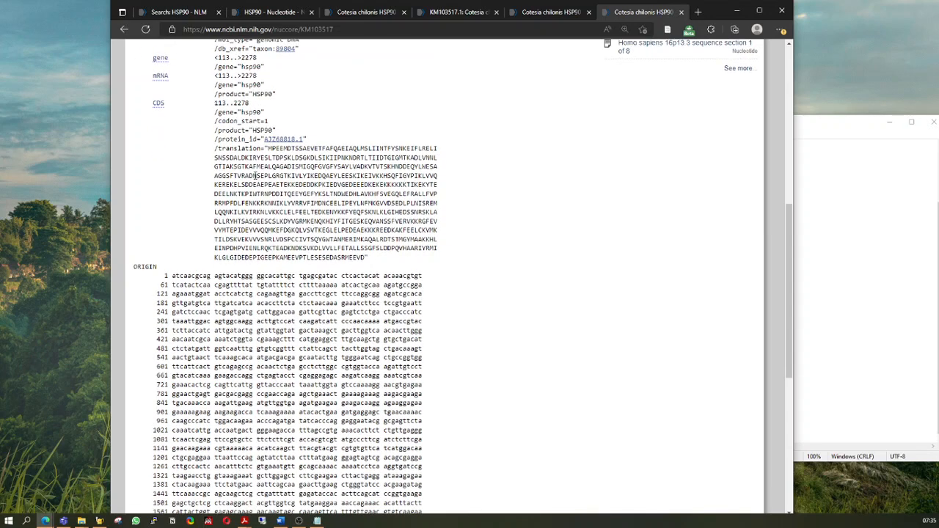
{"action": "scroll", "coordinate": [249, 175], "scroll_direction": "down", "scroll_amount": 3}
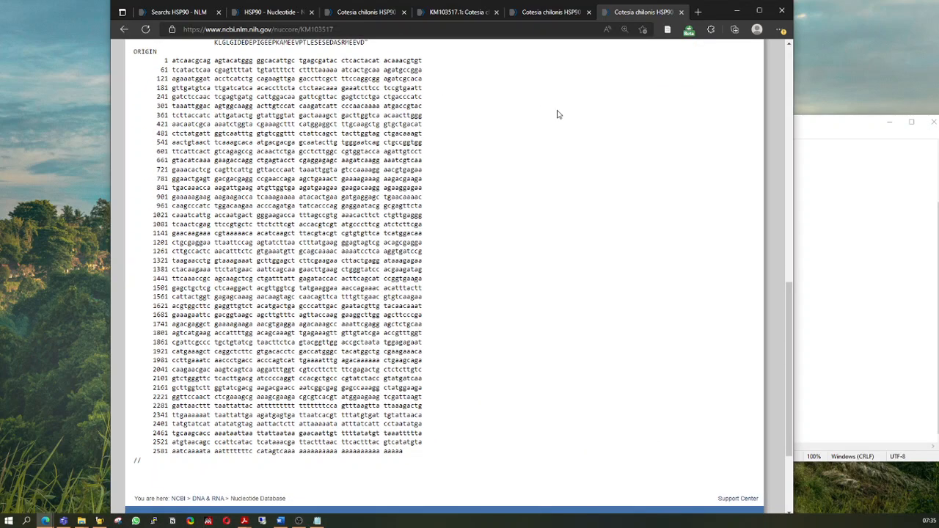
- Compare the saved Notepad sequence with the record's ORIGIN section, and follow the ORIGIN base numbering from its first lines to the end
{"action": "left_click", "coordinate": [833, 118]}
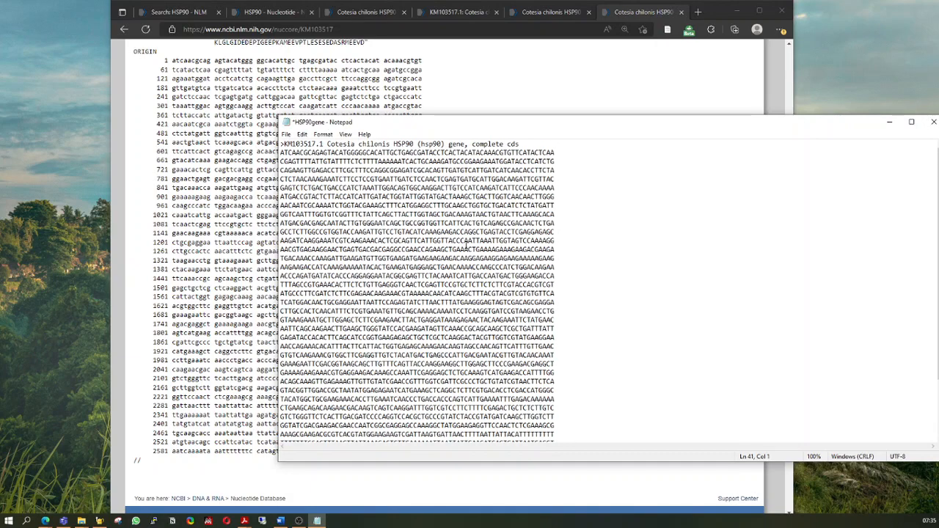
{"action": "left_click", "coordinate": [528, 102]}
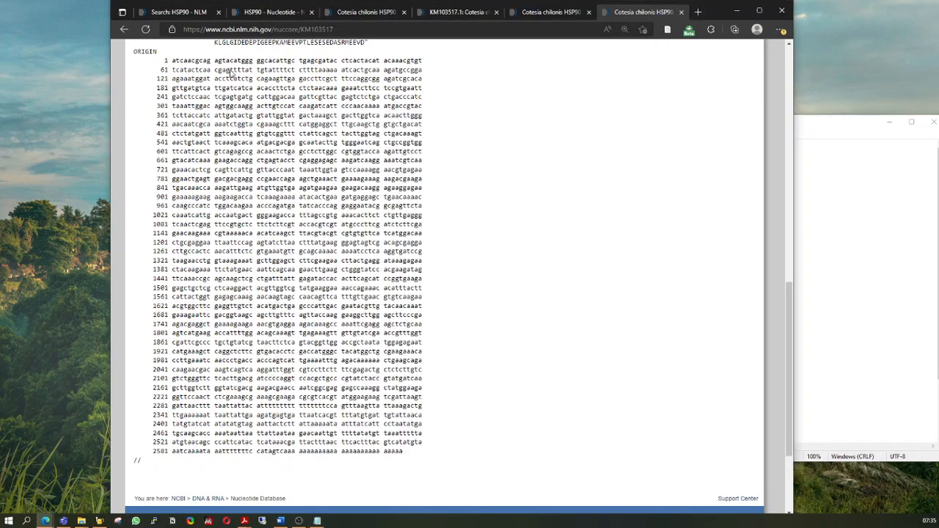
{"action": "scroll", "coordinate": [232, 74], "scroll_direction": "up", "scroll_amount": 3}
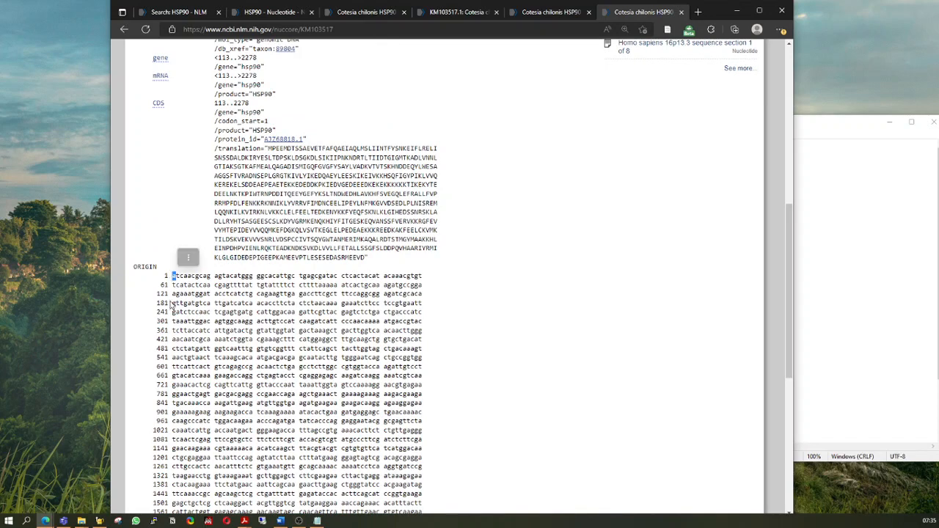
{"action": "left_click", "coordinate": [172, 288]}
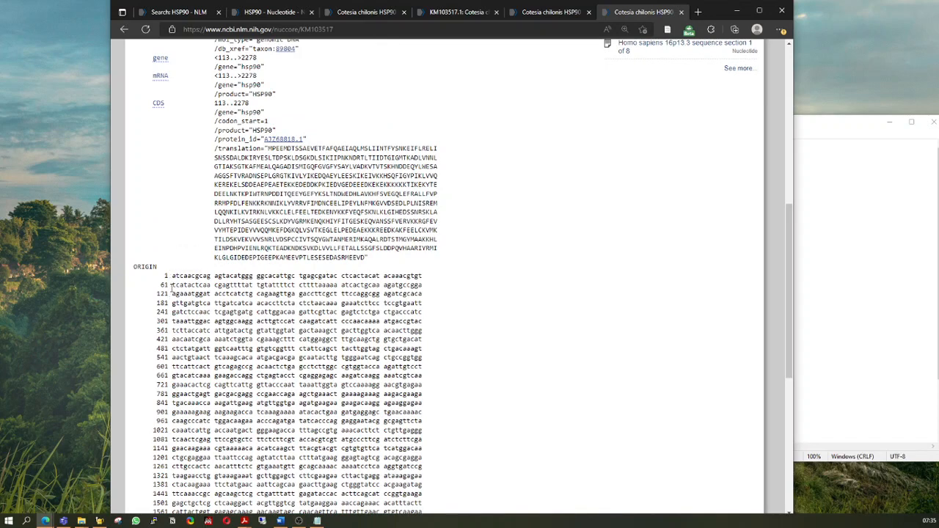
{"action": "left_click", "coordinate": [176, 294]}
{"action": "scroll", "coordinate": [175, 294], "scroll_direction": "down", "scroll_amount": 5}
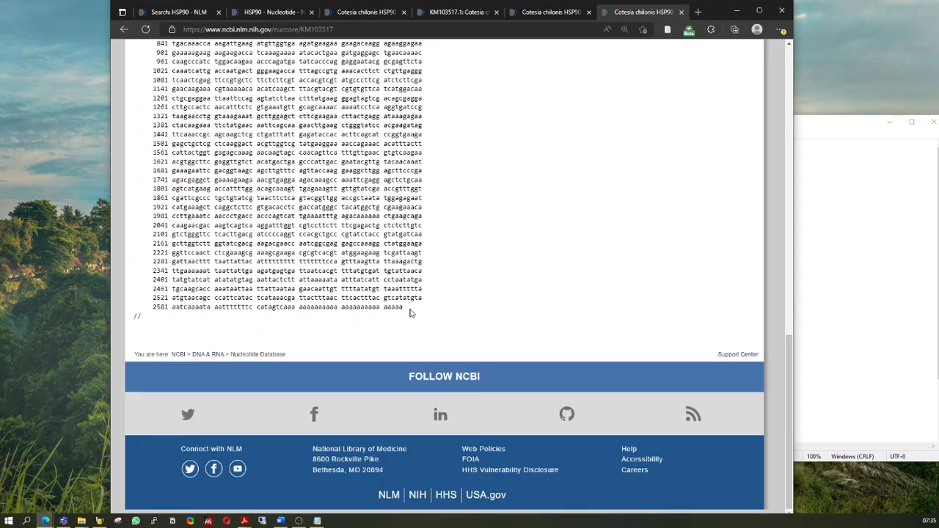
- Return to the start of the KM103517 record and highlight the sequence length in the LOCUS line
{"action": "scroll", "coordinate": [396, 317], "scroll_direction": "up", "scroll_amount": 5}
{"action": "scroll", "coordinate": [381, 323], "scroll_direction": "up", "scroll_amount": 1}
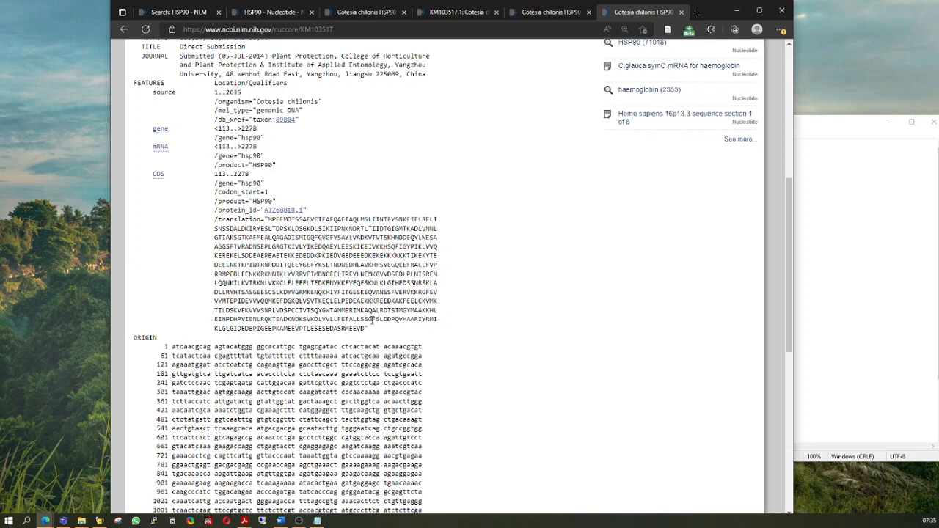
{"action": "scroll", "coordinate": [373, 321], "scroll_direction": "up", "scroll_amount": 5}
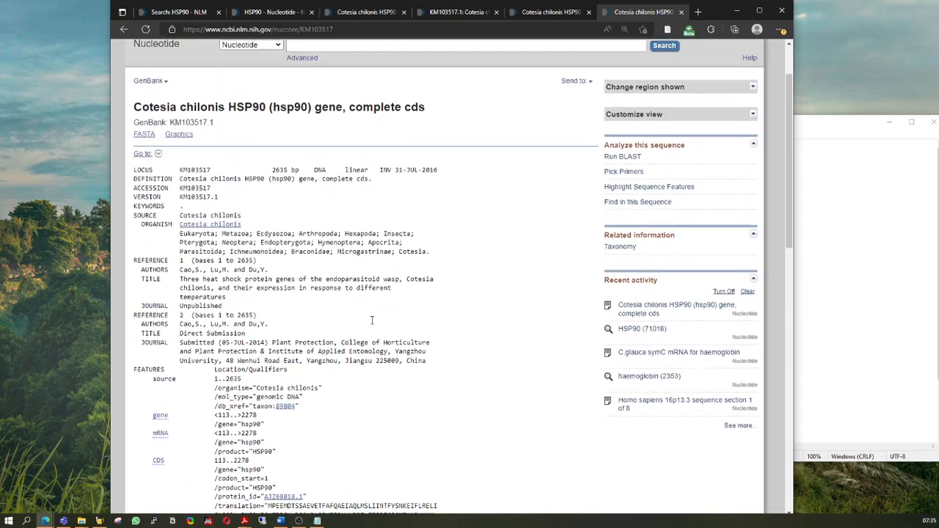
{"action": "scroll", "coordinate": [335, 305], "scroll_direction": "down", "scroll_amount": 1}
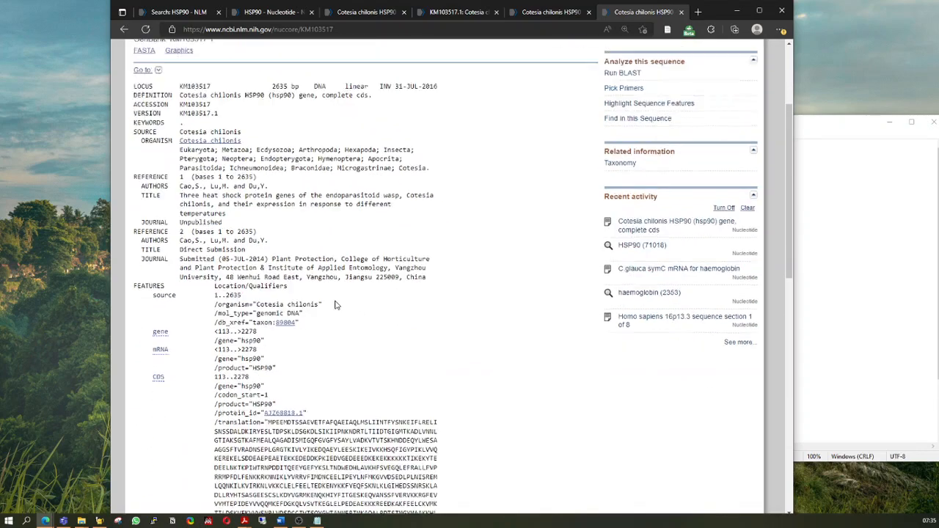
{"action": "scroll", "coordinate": [315, 279], "scroll_direction": "up", "scroll_amount": 3}
{"action": "double_click", "coordinate": [284, 242]}
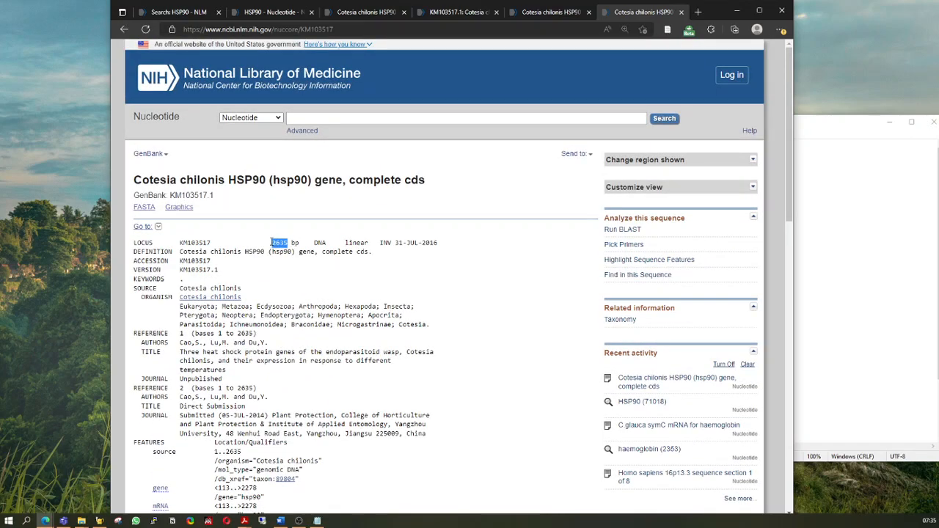
- Highlight the CDS location row, and locate its start in ORIGIN by highlighting the final bases of the line numbered 61
{"action": "scroll", "coordinate": [290, 355], "scroll_direction": "down", "scroll_amount": 5}
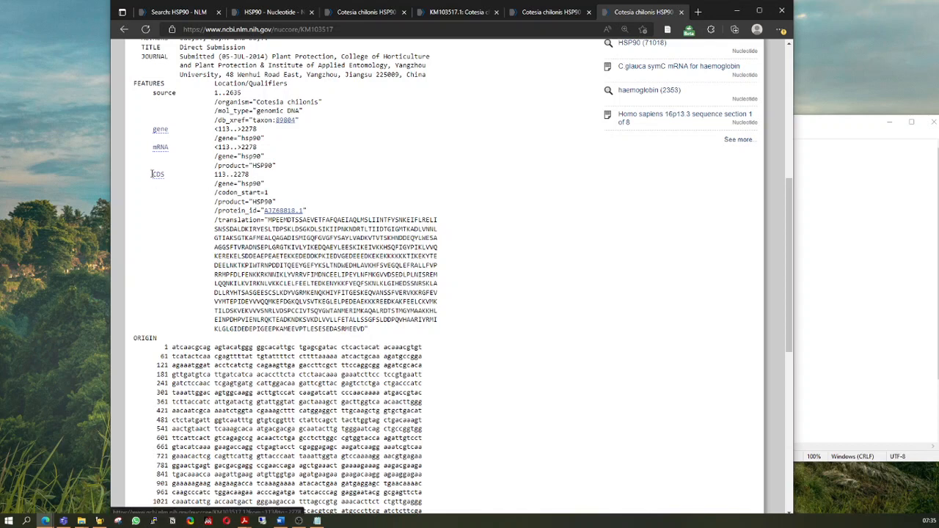
{"action": "left_click_drag", "start_coordinate": [149, 173], "coordinate": [256, 176]}
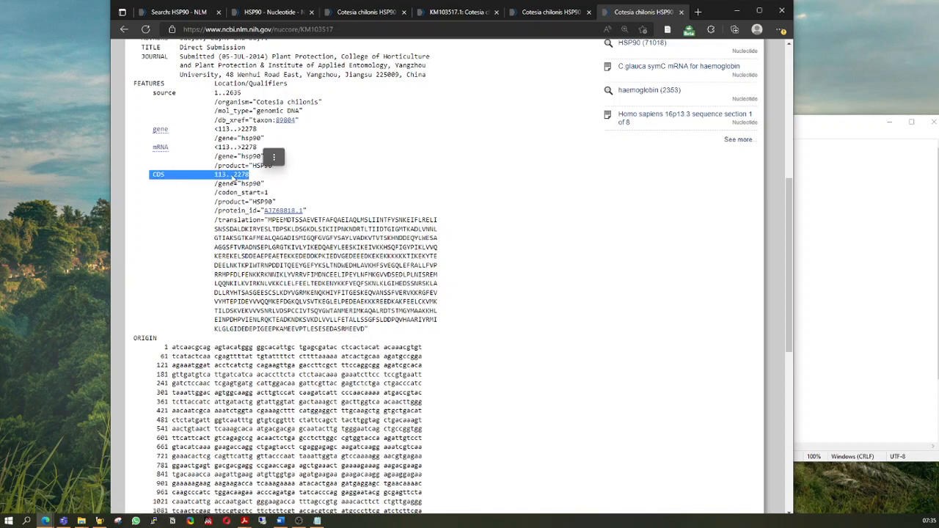
{"action": "scroll", "coordinate": [272, 231], "scroll_direction": "down", "scroll_amount": 4}
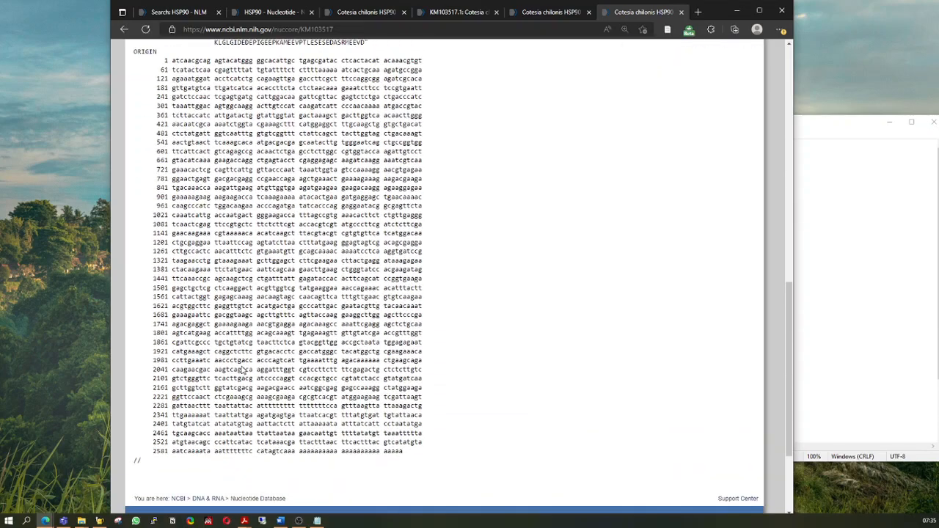
{"action": "scroll", "coordinate": [242, 365], "scroll_direction": "up", "scroll_amount": 2}
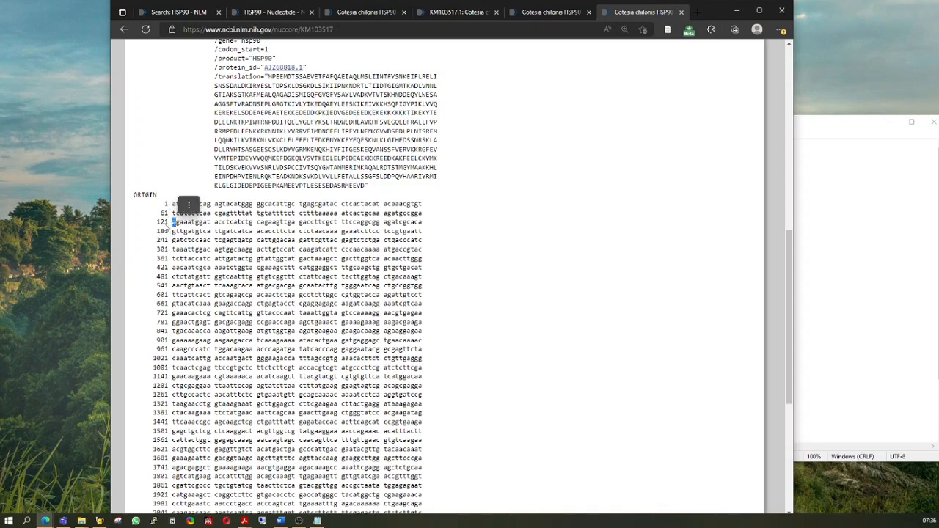
{"action": "left_click_drag", "start_coordinate": [424, 213], "coordinate": [339, 214]}
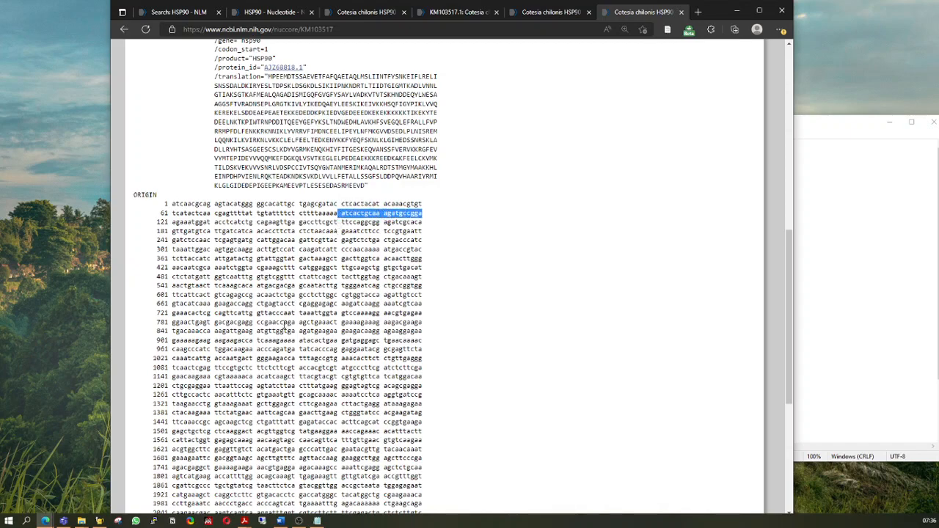
- Locate the CDS end in ORIGIN by checking the line numbered 2281 and highlighting the final bases of the line numbered 2221
{"action": "scroll", "coordinate": [284, 328], "scroll_direction": "down", "scroll_amount": 5}
{"action": "scroll", "coordinate": [285, 329], "scroll_direction": "up", "scroll_amount": 5}
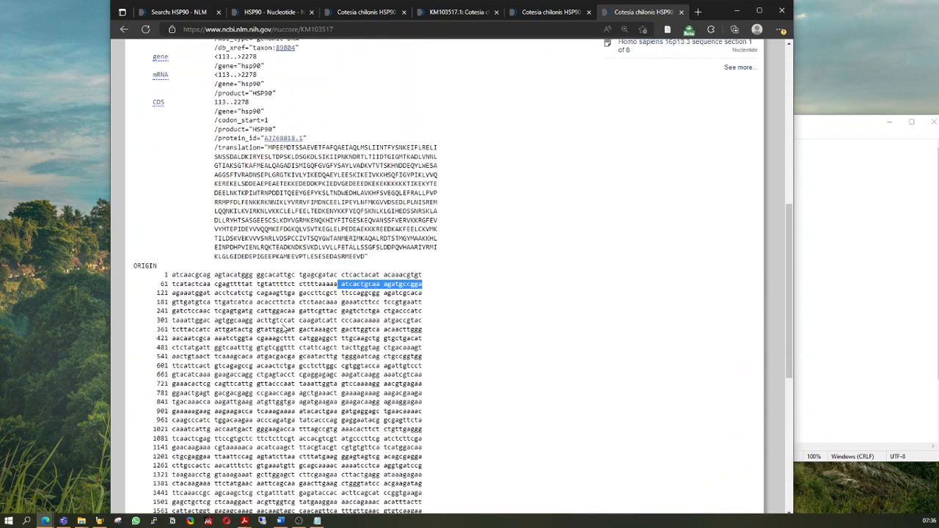
{"action": "scroll", "coordinate": [238, 394], "scroll_direction": "down", "scroll_amount": 5}
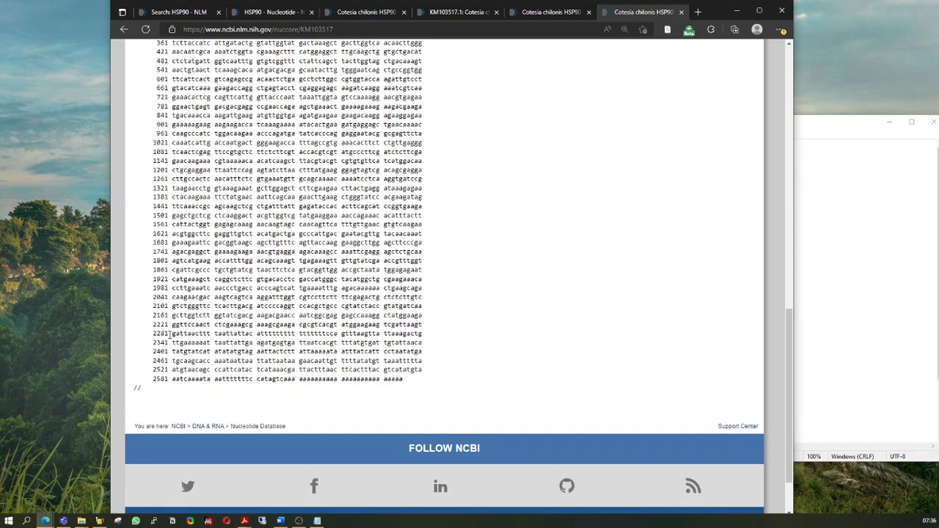
{"action": "left_click_drag", "start_coordinate": [168, 333], "coordinate": [147, 335]}
{"action": "double_click", "coordinate": [175, 335]}
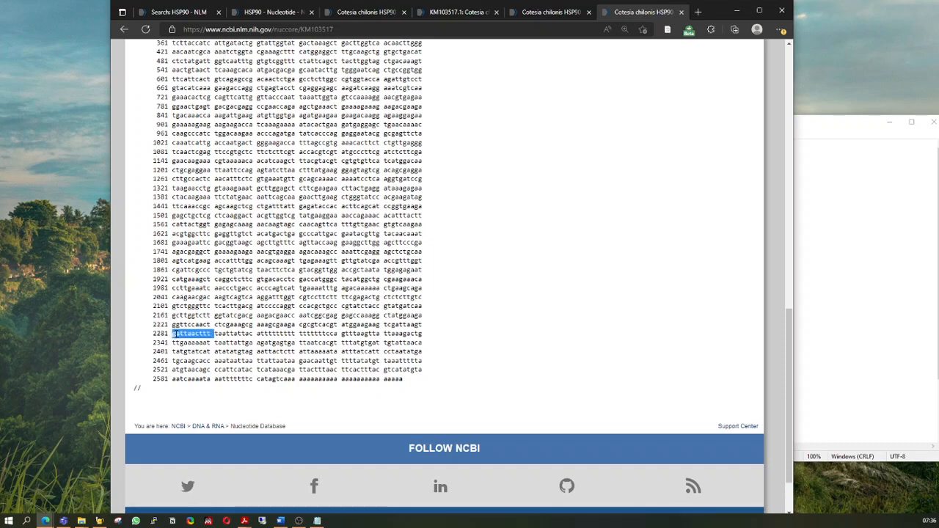
{"action": "left_click", "coordinate": [175, 333]}
{"action": "left_click_drag", "start_coordinate": [423, 325], "coordinate": [349, 325]}
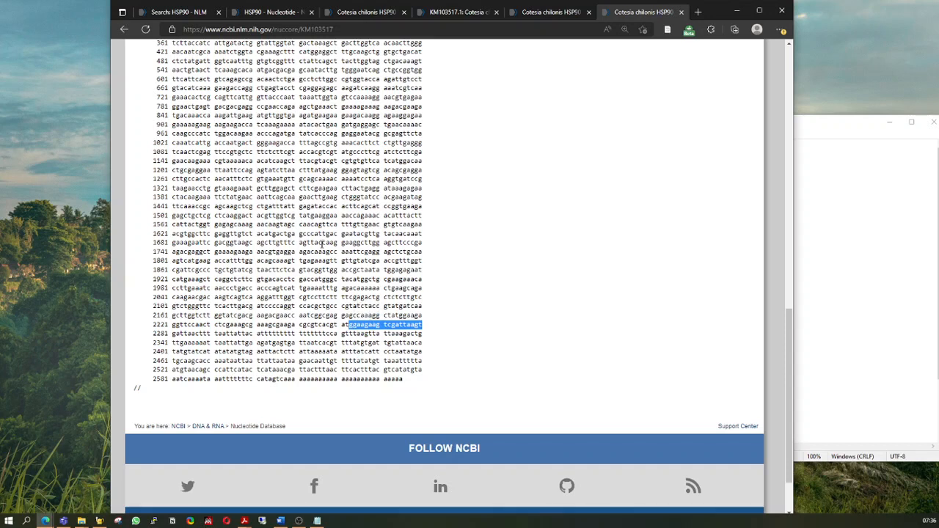
- Review the FEATURES section and highlight the complete amino acid sequence in the CDS translation
{"action": "scroll", "coordinate": [435, 284], "scroll_direction": "up", "scroll_amount": 6}
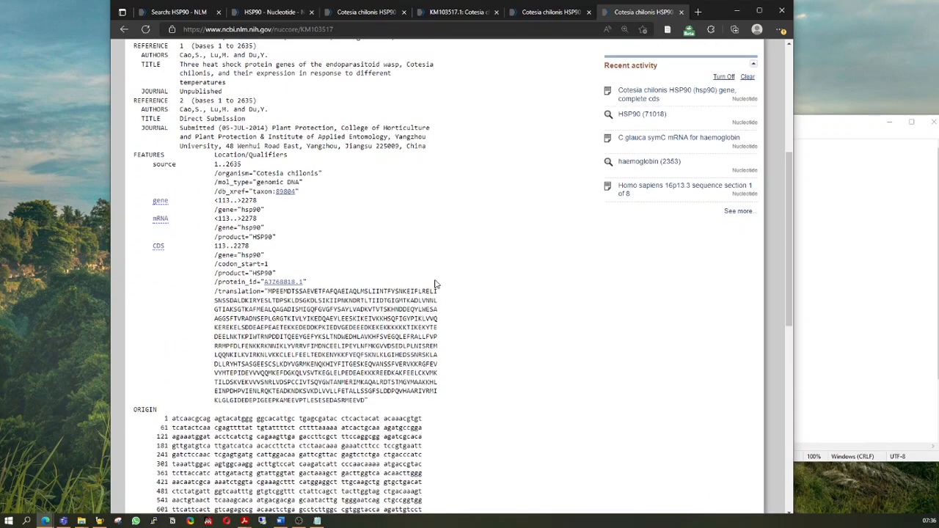
{"action": "scroll", "coordinate": [435, 284], "scroll_direction": "down", "scroll_amount": 2}
{"action": "scroll", "coordinate": [434, 284], "scroll_direction": "up", "scroll_amount": 2}
{"action": "scroll", "coordinate": [436, 289], "scroll_direction": "down", "scroll_amount": 3}
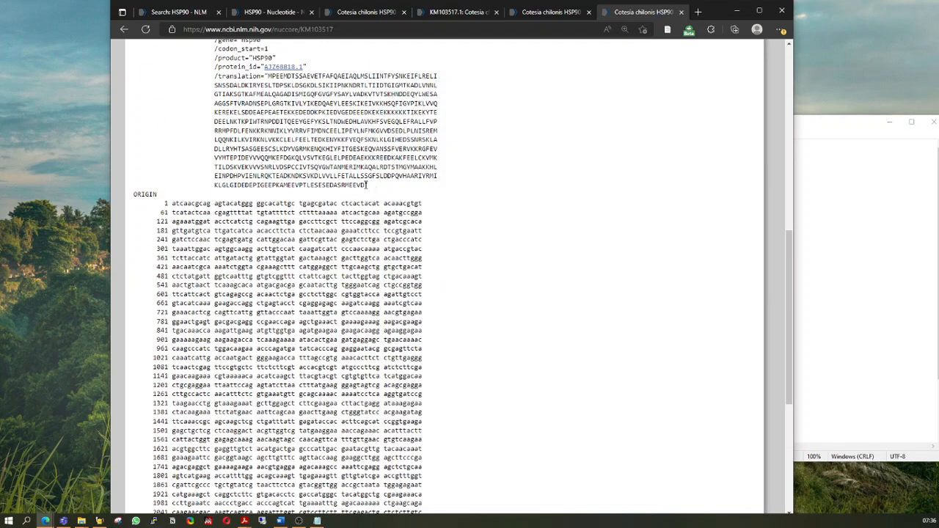
{"action": "left_click_drag", "start_coordinate": [367, 185], "coordinate": [268, 76]}
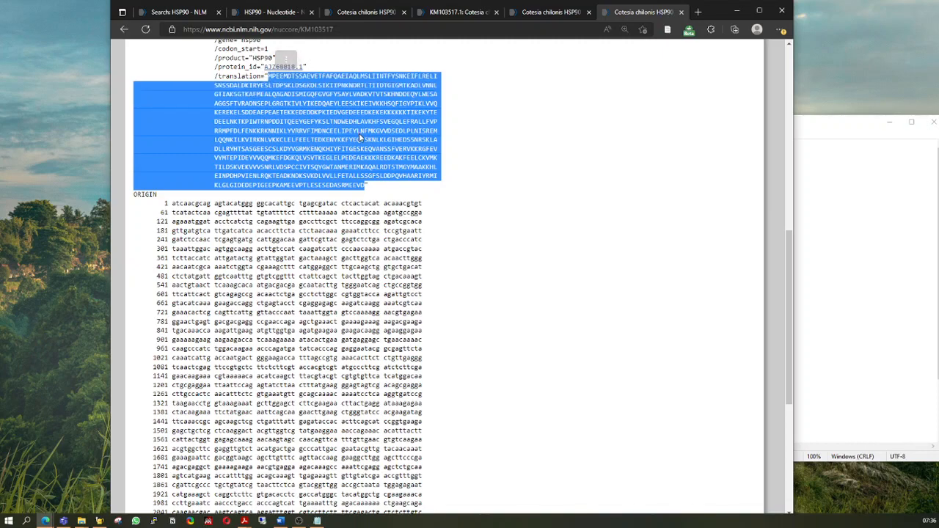
- Compare the CDS range and protein translation with the ORIGIN sequence, clearing the text highlight
{"action": "scroll", "coordinate": [330, 203], "scroll_direction": "up", "scroll_amount": 2}
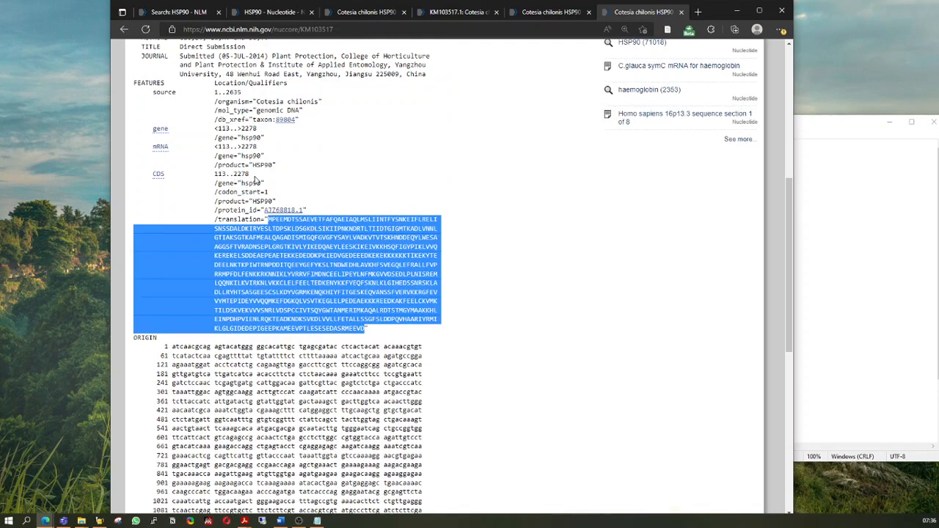
{"action": "left_click", "coordinate": [486, 326]}
{"action": "scroll", "coordinate": [478, 311], "scroll_direction": "down", "scroll_amount": 4}
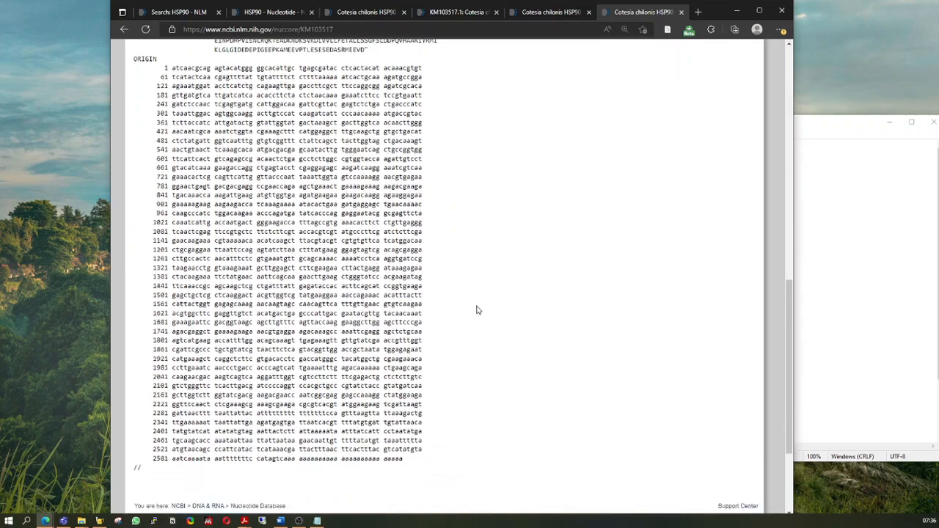
{"action": "scroll", "coordinate": [476, 309], "scroll_direction": "up", "scroll_amount": 3}
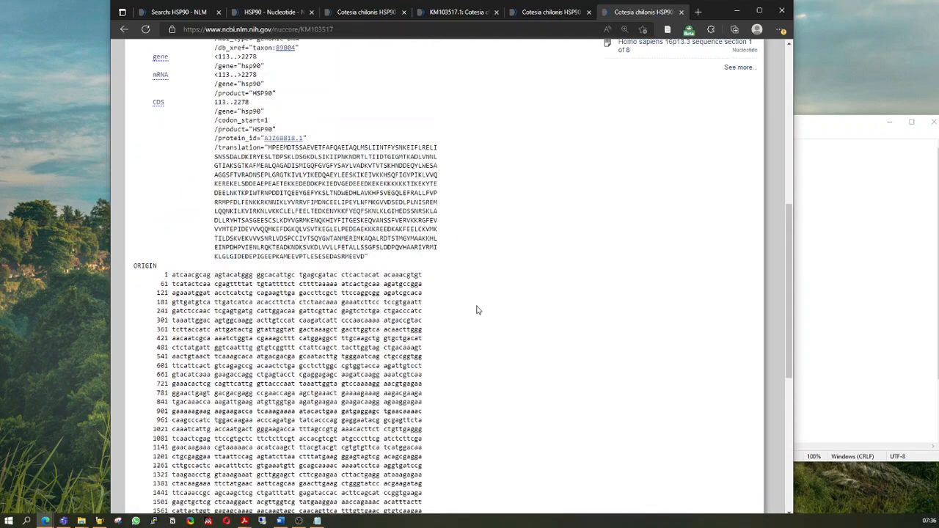
{"action": "scroll", "coordinate": [482, 296], "scroll_direction": "down", "scroll_amount": 3}
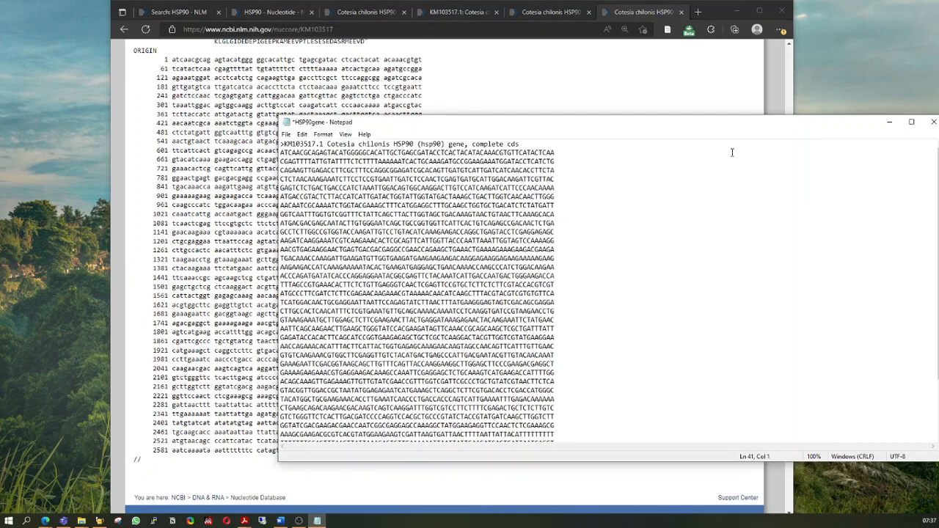
- Highlight part of the sequence in Notepad, then switch to the blank Word document and narrow its window to reveal the Notepad text
{"action": "left_click_drag", "start_coordinate": [358, 197], "coordinate": [496, 417]}
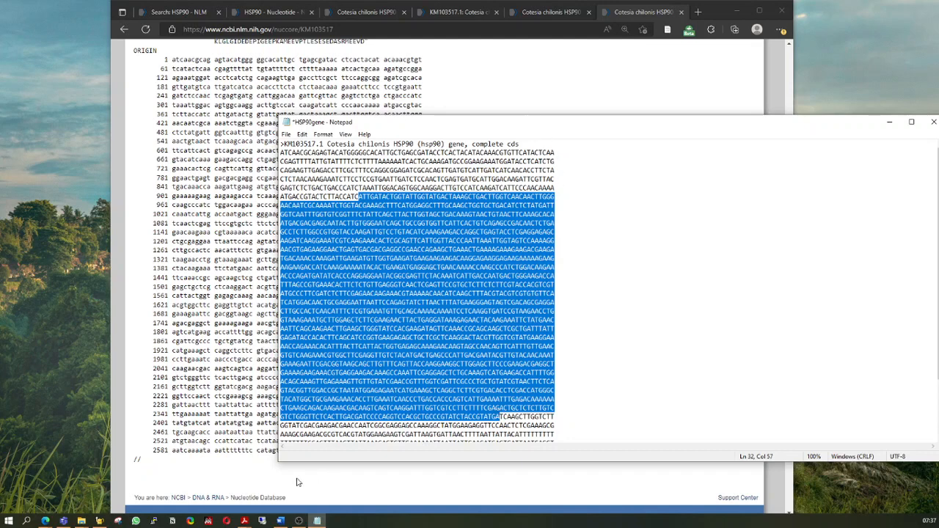
{"action": "mouse_move", "coordinate": [280, 519]}
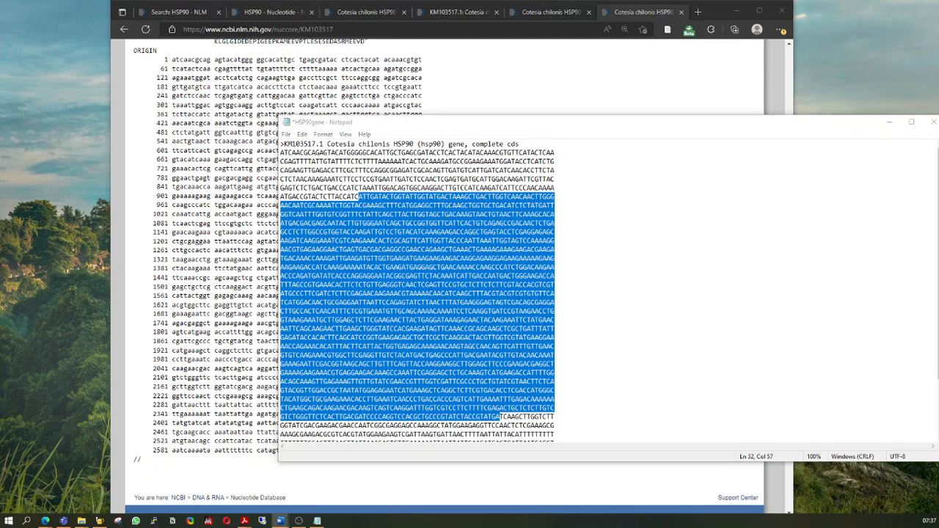
{"action": "left_click", "coordinate": [280, 521]}
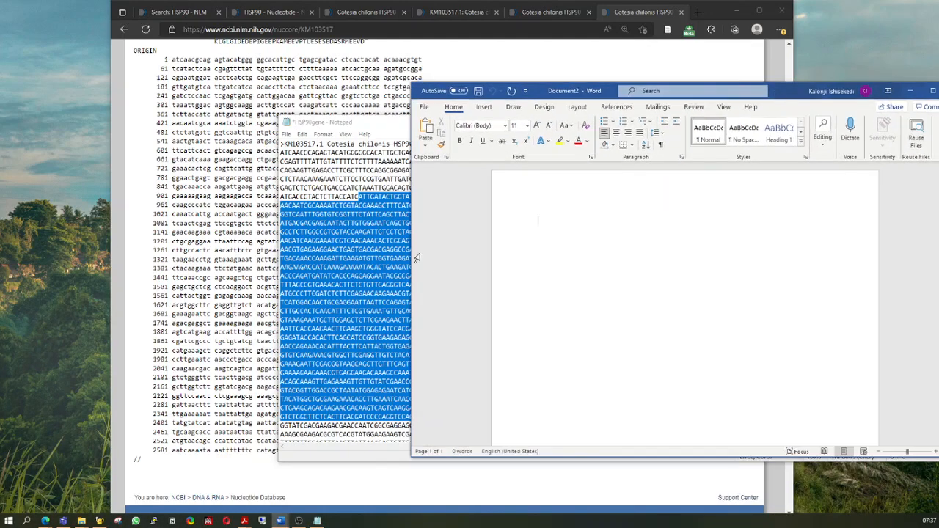
{"action": "left_click_drag", "start_coordinate": [413, 259], "coordinate": [595, 259]}
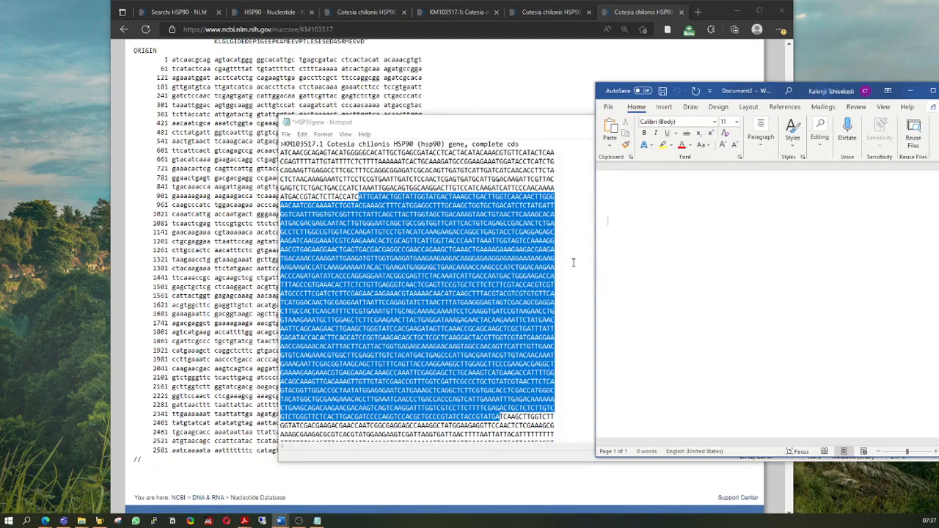
- Copy the complete KM103517.1 FASTA record in Notepad, from its header line through the final sequence line
{"action": "left_click", "coordinate": [477, 312]}
{"action": "scroll", "coordinate": [477, 316], "scroll_direction": "down", "scroll_amount": 3}
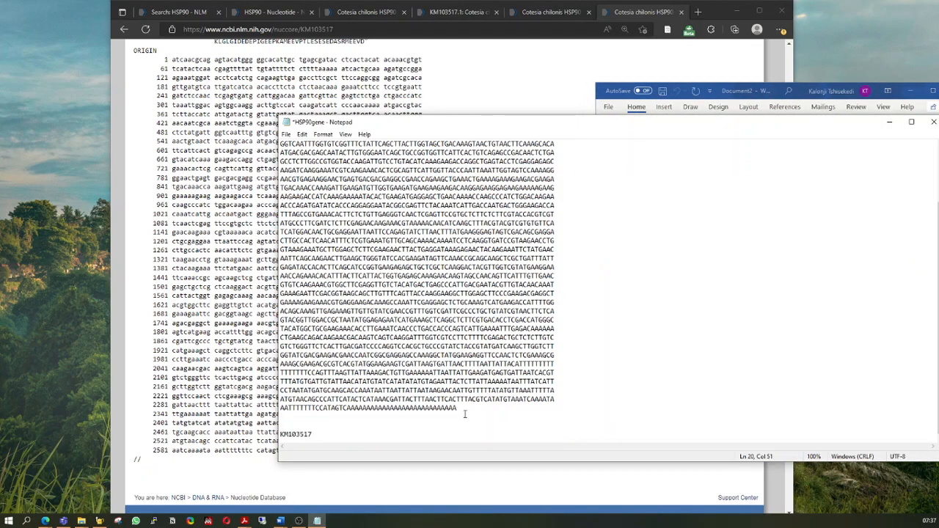
{"action": "left_click_drag", "start_coordinate": [465, 414], "coordinate": [286, 320]}
{"action": "right_click", "coordinate": [286, 320]}
{"action": "left_click", "coordinate": [717, 359]}
{"action": "left_click_drag", "start_coordinate": [450, 407], "coordinate": [272, 144]}
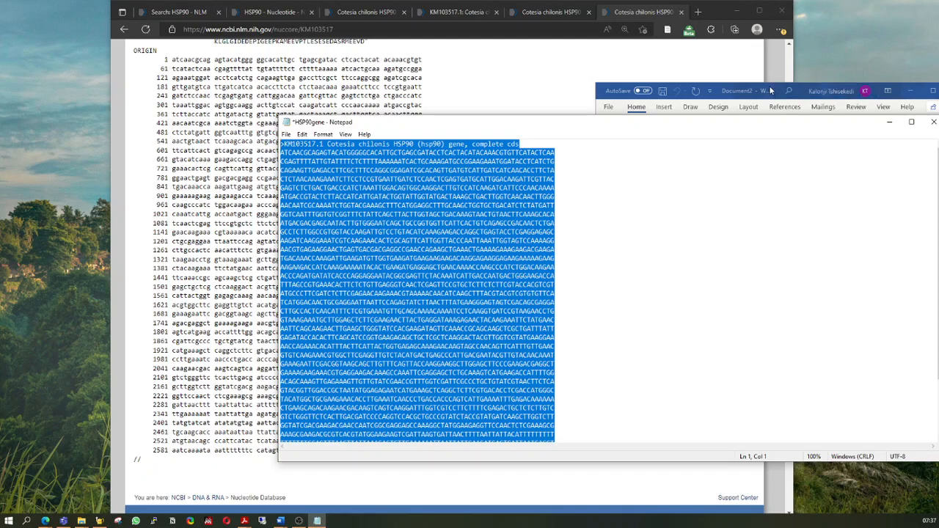
- Switch to Word, move its window over Notepad, and paste the copied FASTA record into the blank document
{"action": "left_click", "coordinate": [770, 90]}
{"action": "left_click_drag", "start_coordinate": [719, 90], "coordinate": [488, 91]}
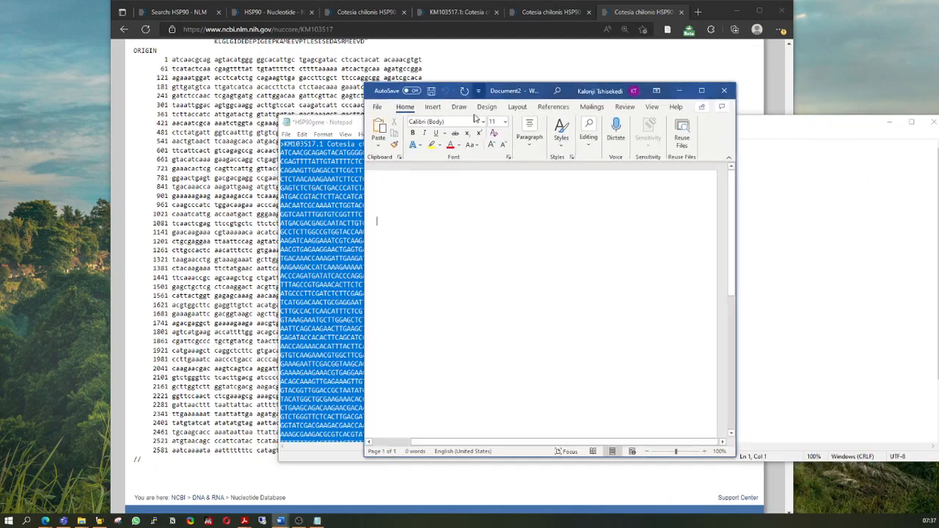
{"action": "key", "text": "ctrl+v"}
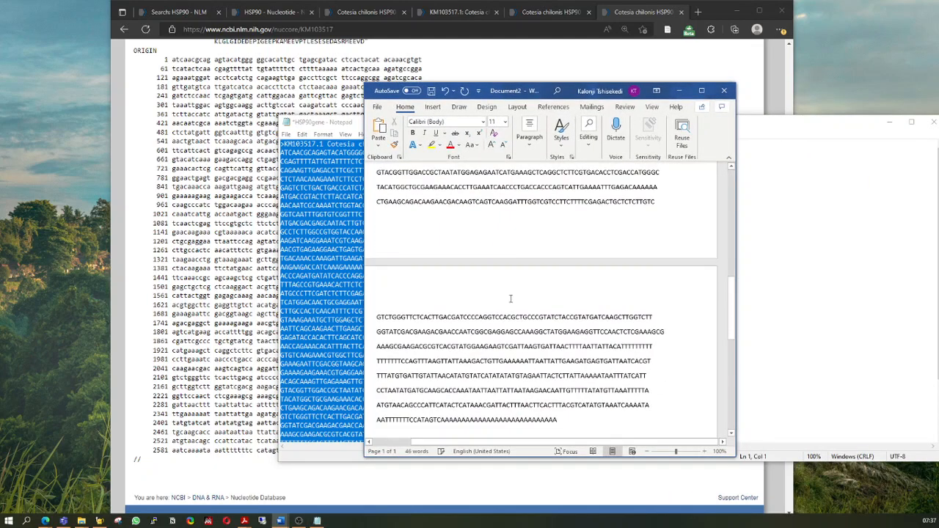
- Remove the spacing after paragraphs throughout the pasted FASTA record and justify its text
{"action": "key", "text": "ctrl+a"}
{"action": "left_click", "coordinate": [529, 135]}
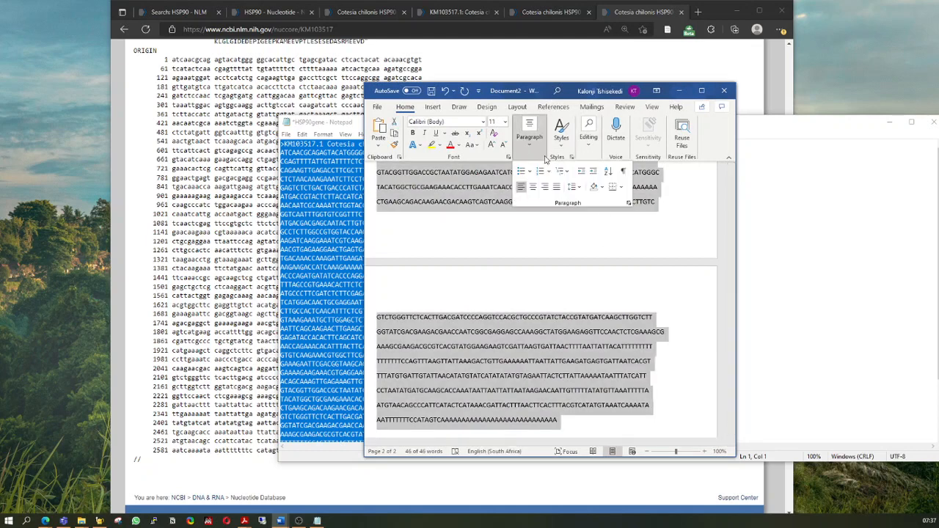
{"action": "left_click", "coordinate": [573, 186]}
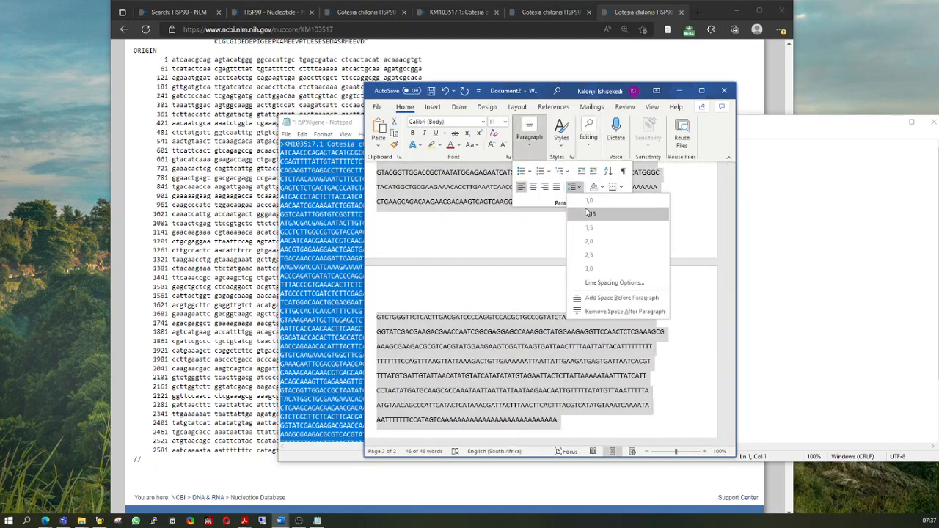
{"action": "left_click", "coordinate": [601, 311]}
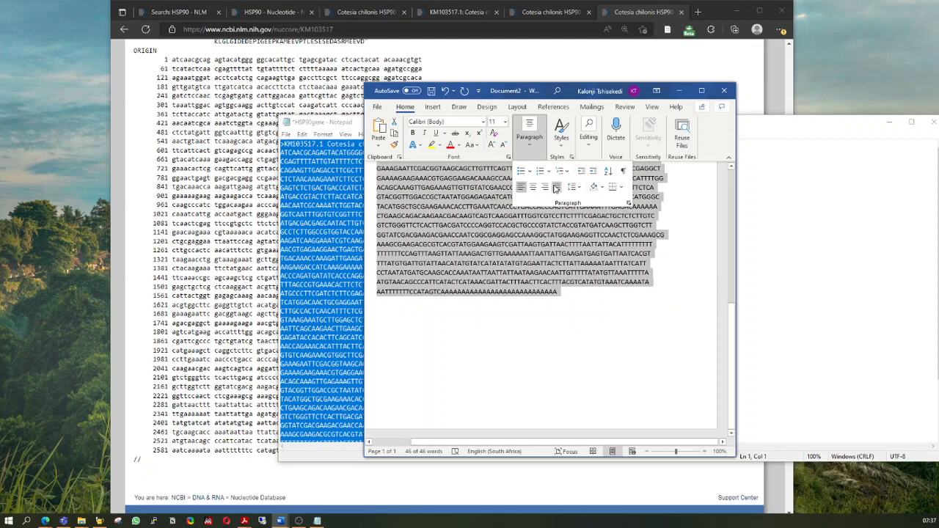
{"action": "left_click", "coordinate": [556, 188]}
{"action": "left_click_drag", "start_coordinate": [731, 343], "coordinate": [726, 233]}
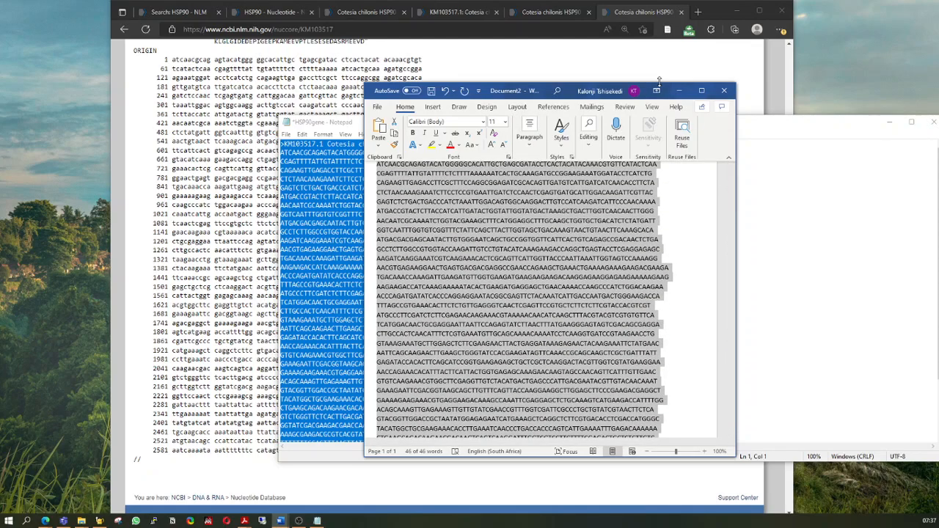
- Extend the Word window upward to show more of the sequence and clear the text selection
{"action": "left_click_drag", "start_coordinate": [660, 82], "coordinate": [662, 16]}
{"action": "scroll", "coordinate": [691, 242], "scroll_direction": "up", "scroll_amount": 2}
{"action": "scroll", "coordinate": [692, 242], "scroll_direction": "down", "scroll_amount": 2}
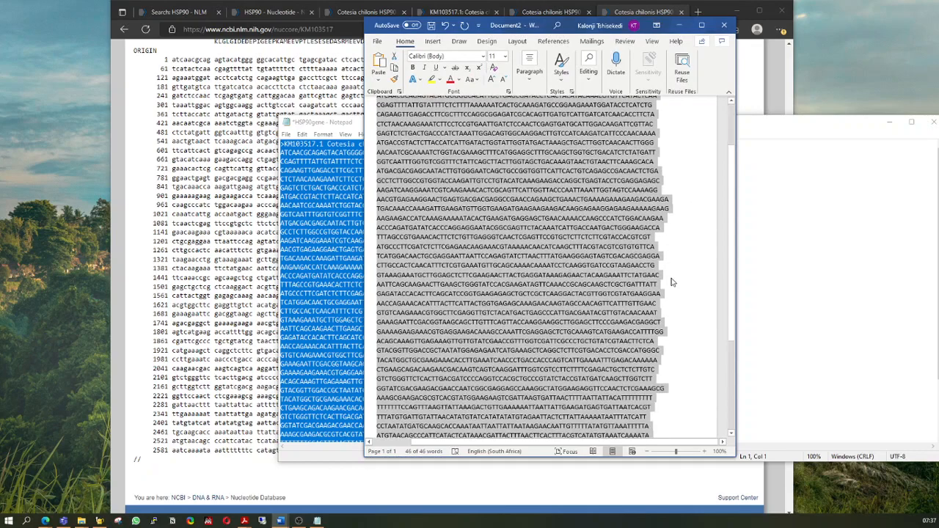
{"action": "left_click", "coordinate": [671, 283]}
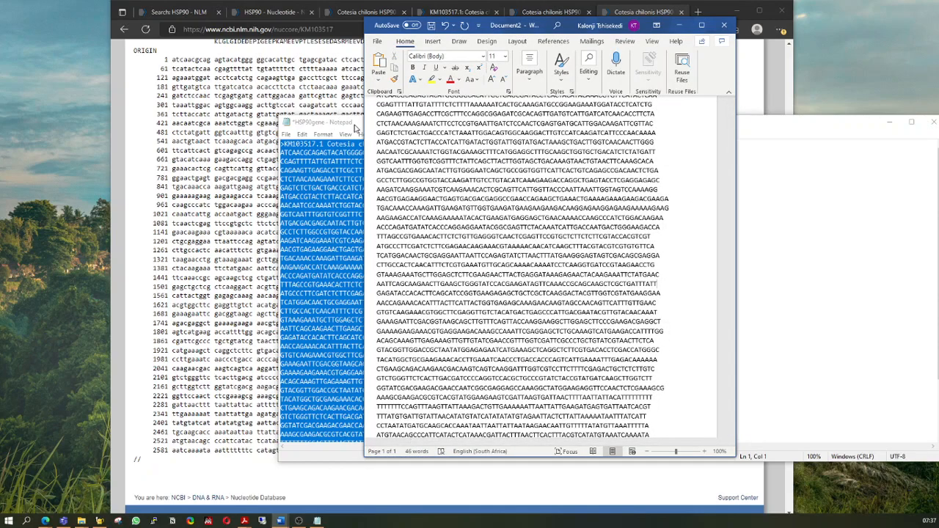
- Bring the HSP90gene Notepad window forward, narrow it to the sequence width, and move it away from the Word text
{"action": "left_click", "coordinate": [357, 125]}
{"action": "left_click_drag", "start_coordinate": [701, 131], "coordinate": [548, 138]}
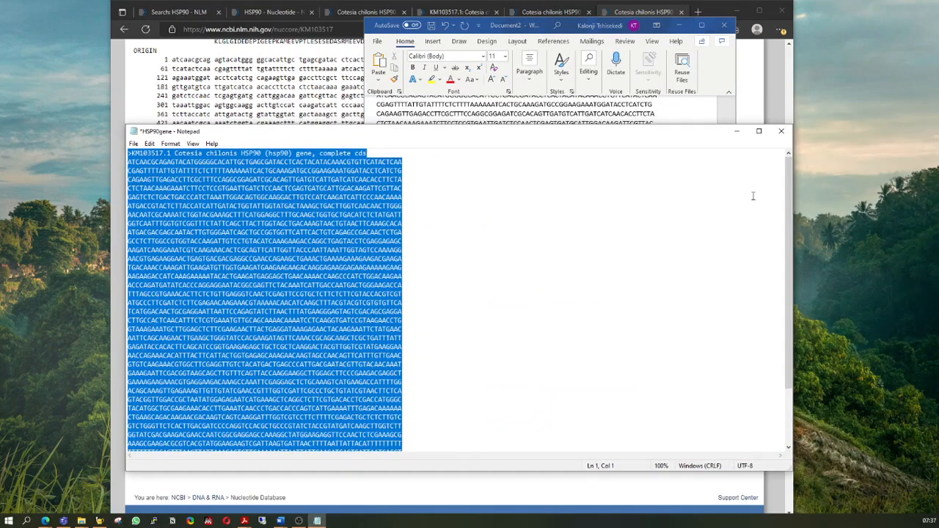
{"action": "left_click_drag", "start_coordinate": [792, 229], "coordinate": [430, 242]}
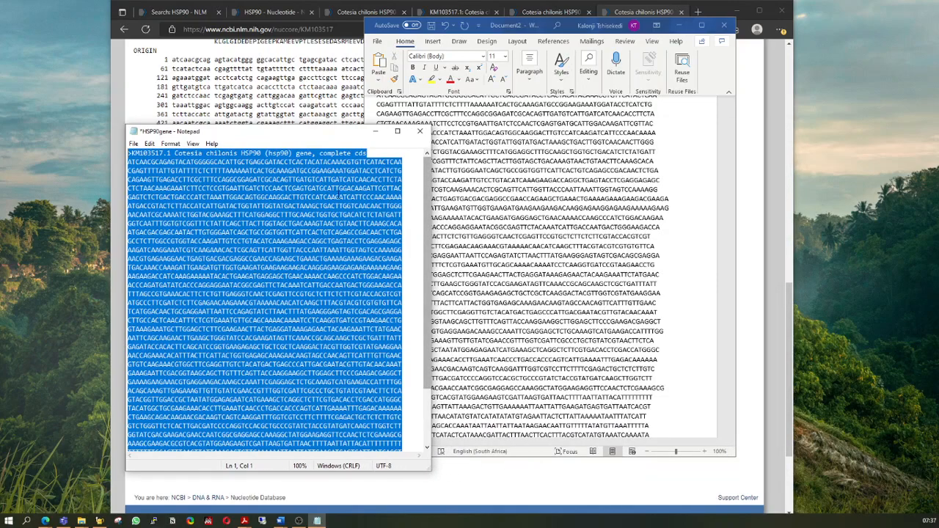
{"action": "left_click_drag", "start_coordinate": [295, 131], "coordinate": [860, 202]}
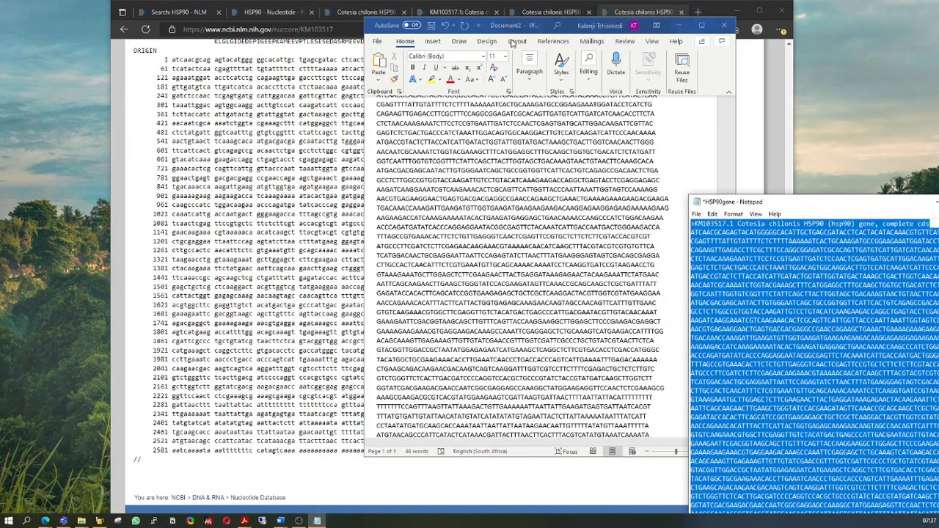
- Check the CDS range of the KM103517 record in the browser against the ORIGIN sequence, selecting its lines and clearing the selection
{"action": "scroll", "coordinate": [177, 218], "scroll_direction": "up", "scroll_amount": 2}
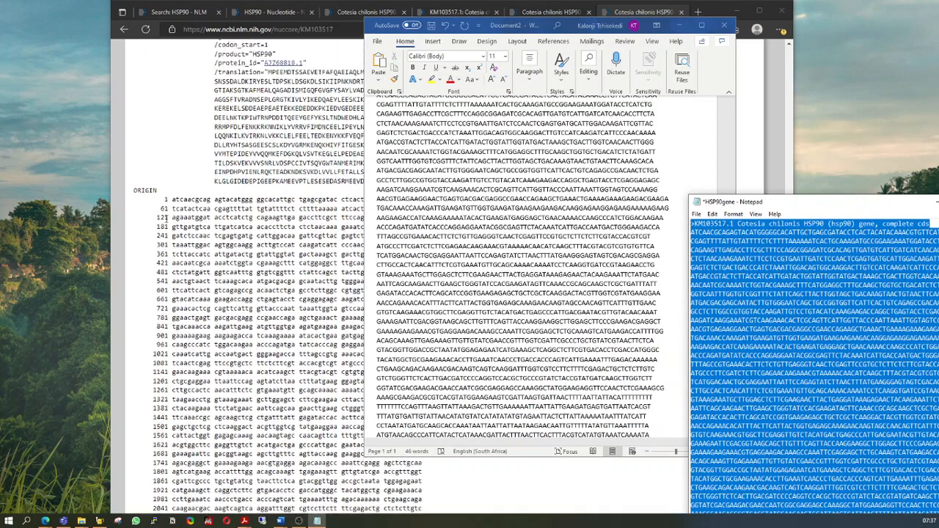
{"action": "left_click", "coordinate": [188, 203]}
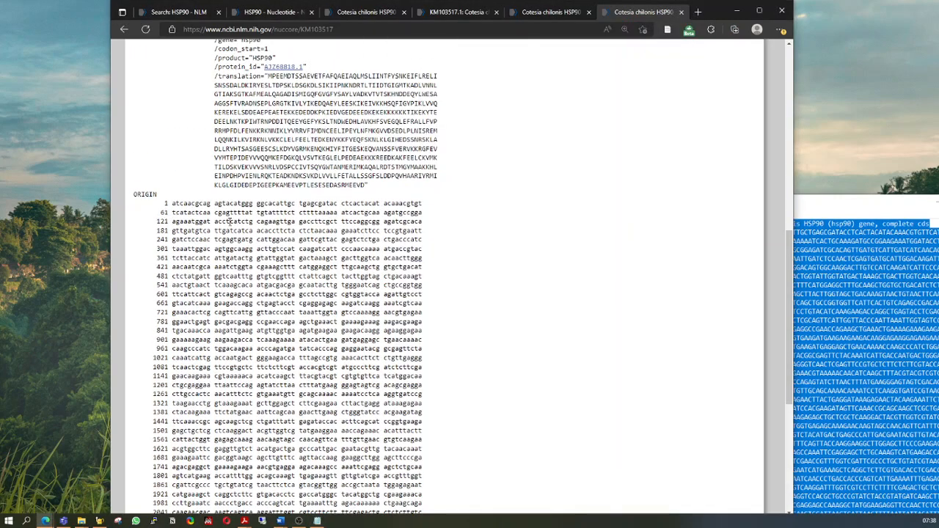
{"action": "scroll", "coordinate": [230, 221], "scroll_direction": "up", "scroll_amount": 1}
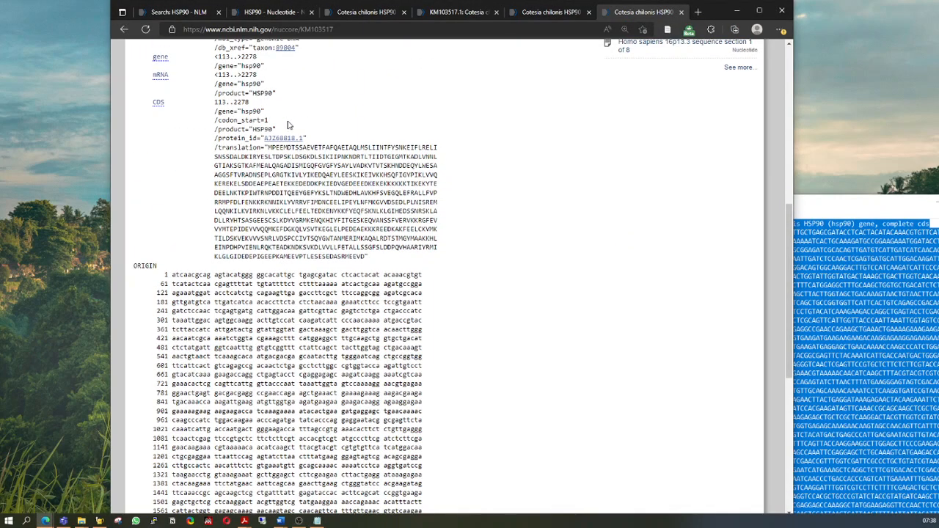
{"action": "scroll", "coordinate": [237, 299], "scroll_direction": "down", "scroll_amount": 1}
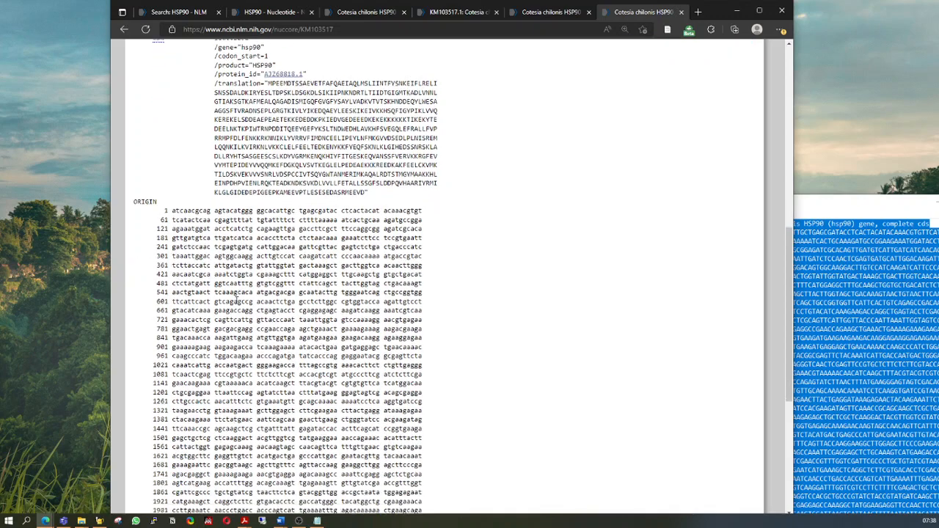
{"action": "scroll", "coordinate": [237, 297], "scroll_direction": "down", "scroll_amount": 1}
{"action": "left_click_drag", "start_coordinate": [169, 204], "coordinate": [382, 485]}
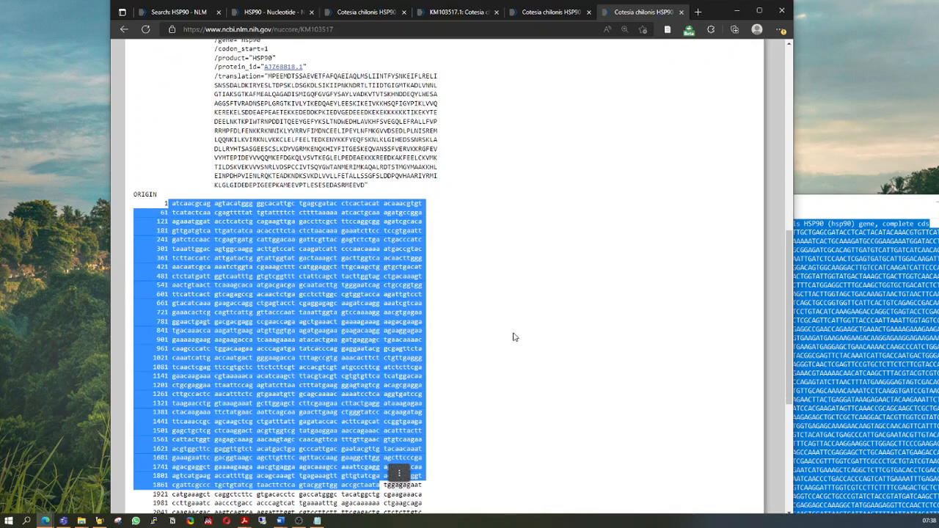
{"action": "left_click", "coordinate": [438, 228]}
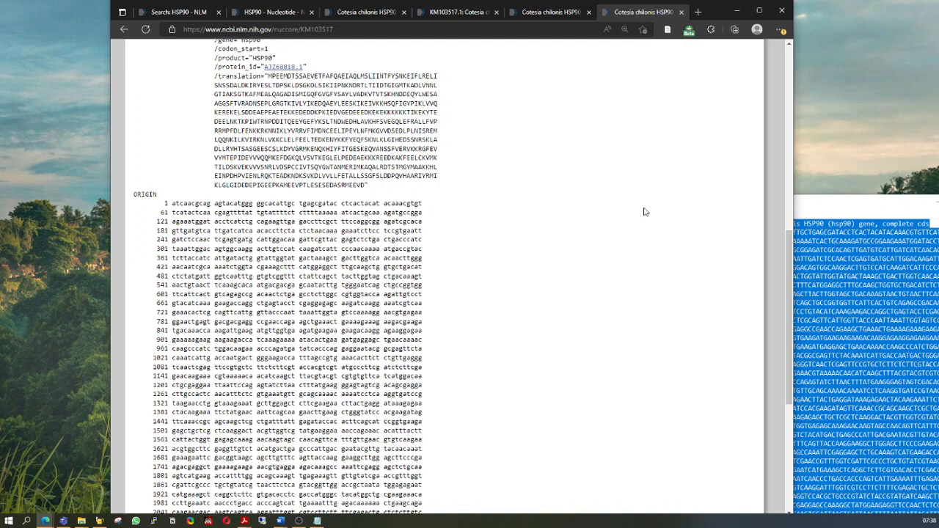
- Move the Notepad window over the browser page, then switch back to the Word document
{"action": "left_click", "coordinate": [811, 195]}
{"action": "left_click_drag", "start_coordinate": [822, 207], "coordinate": [513, 179]}
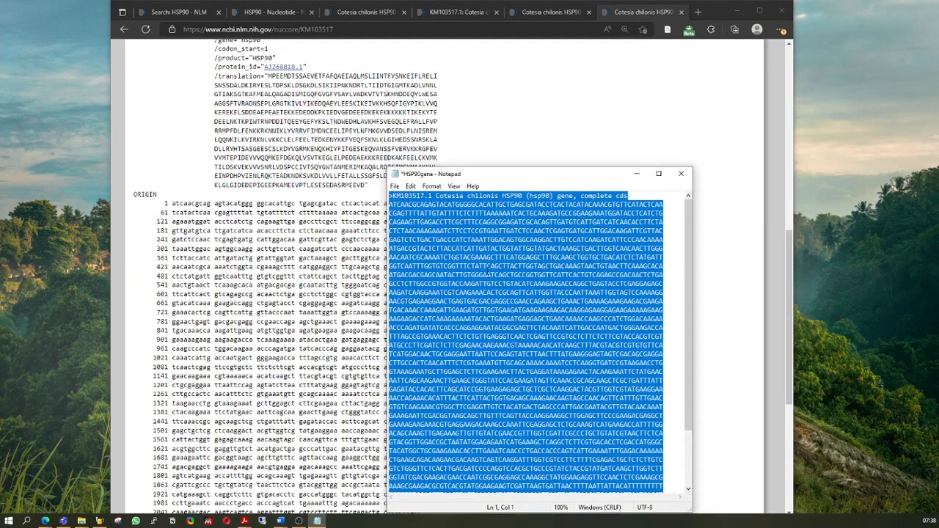
{"action": "mouse_move", "coordinate": [280, 521]}
{"action": "left_click", "coordinate": [340, 501]}
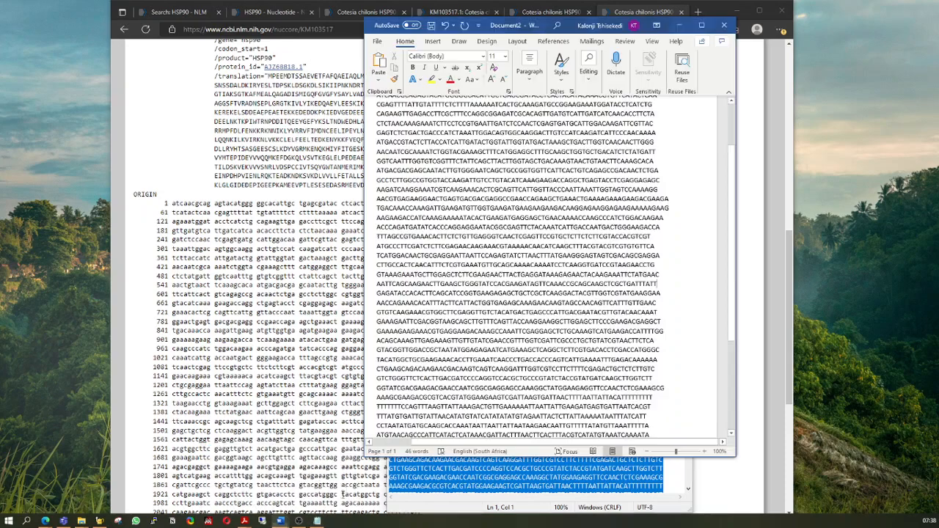
- Highlight the sequence in bright green from the third sequence line (CAGAAGTTGAGACC...) through the line beginning GTCTGGGTTCTCAC
{"action": "scroll", "coordinate": [543, 340], "scroll_direction": "up", "scroll_amount": 3}
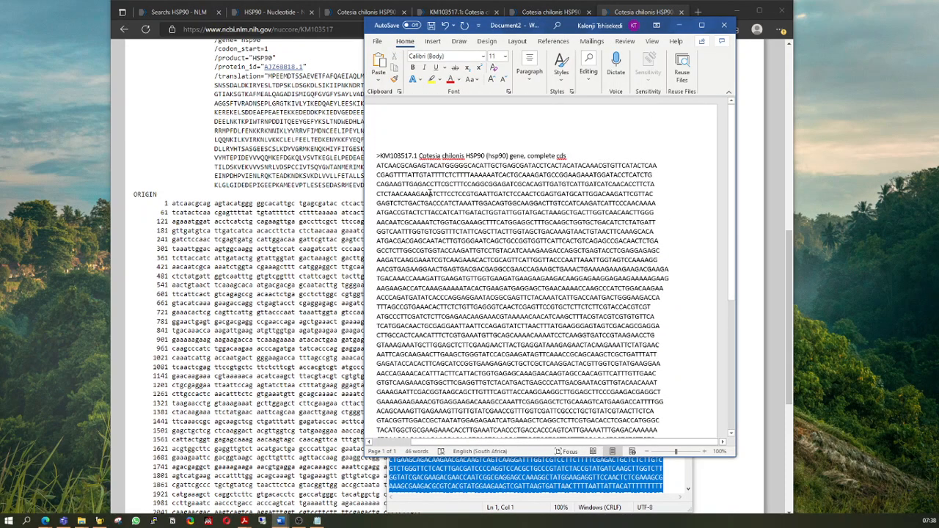
{"action": "scroll", "coordinate": [508, 268], "scroll_direction": "down", "scroll_amount": 1}
{"action": "left_click_drag", "start_coordinate": [429, 188], "coordinate": [503, 260]}
{"action": "left_click", "coordinate": [502, 260]}
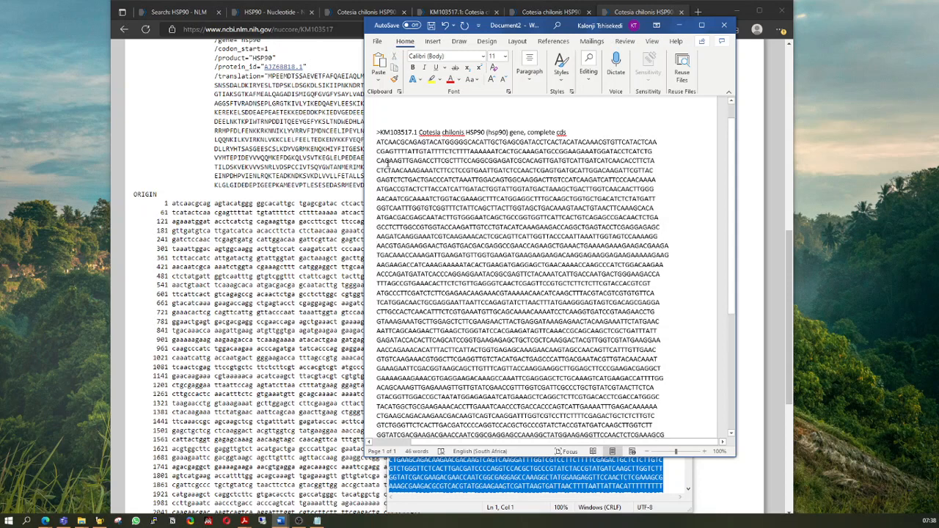
{"action": "left_click_drag", "start_coordinate": [389, 160], "coordinate": [521, 328]}
{"action": "left_click_drag", "start_coordinate": [569, 388], "coordinate": [580, 436]}
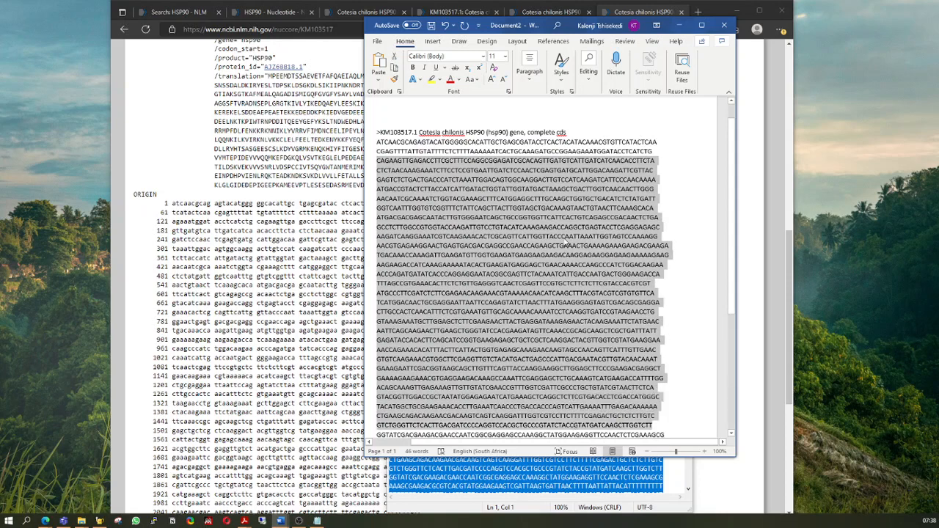
{"action": "left_click", "coordinate": [440, 79]}
{"action": "left_click", "coordinate": [456, 97]}
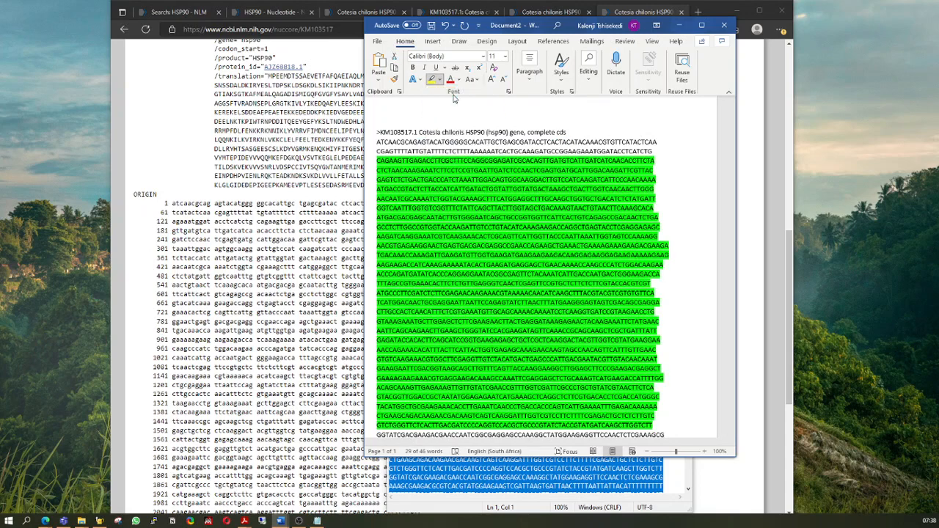
- Remove the green highlight from CAGAAGTTGAGACC at the start of the third sequence line
{"action": "left_click", "coordinate": [436, 154]}
{"action": "left_click_drag", "start_coordinate": [411, 160], "coordinate": [376, 160]}
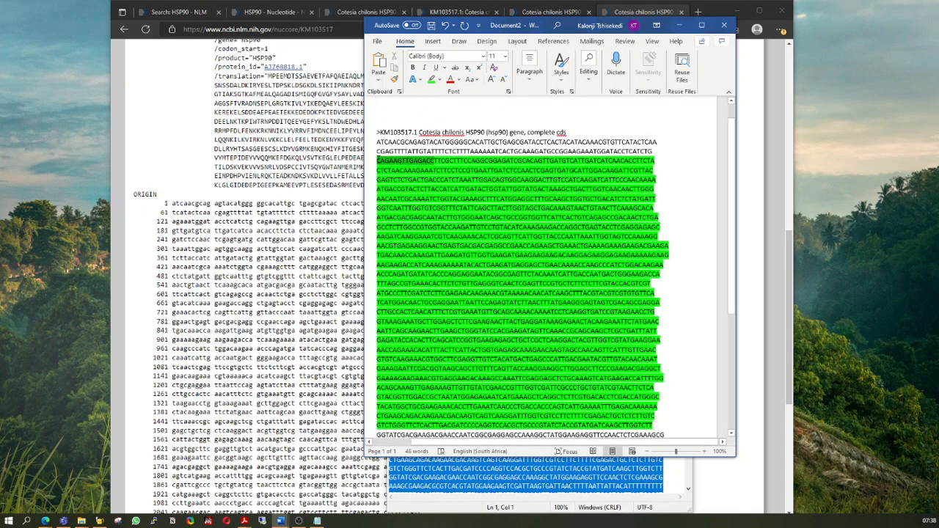
{"action": "left_click", "coordinate": [440, 80]}
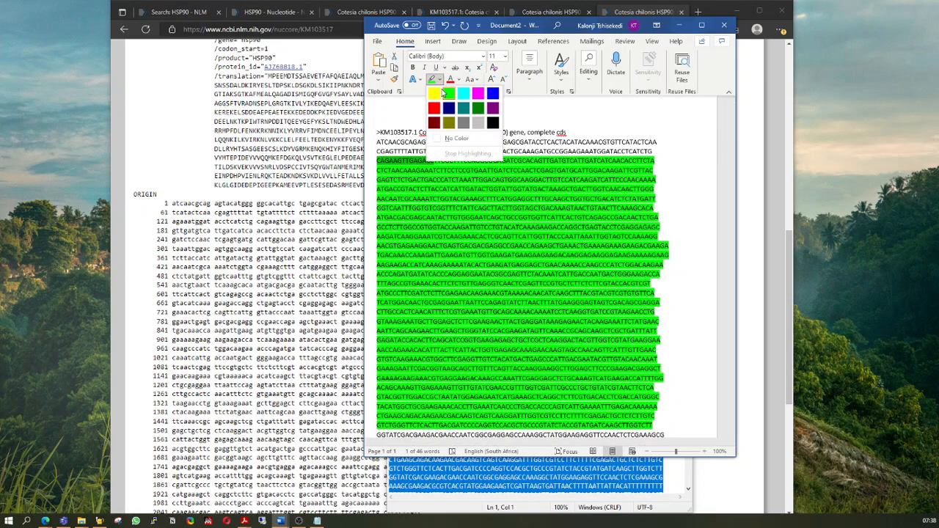
{"action": "left_click", "coordinate": [456, 137]}
- Remove the green highlight from TATCTACCGTATGATCAAGCTTGGTCTT at the end of the last highlighted line
{"action": "scroll", "coordinate": [643, 262], "scroll_direction": "down", "scroll_amount": 4}
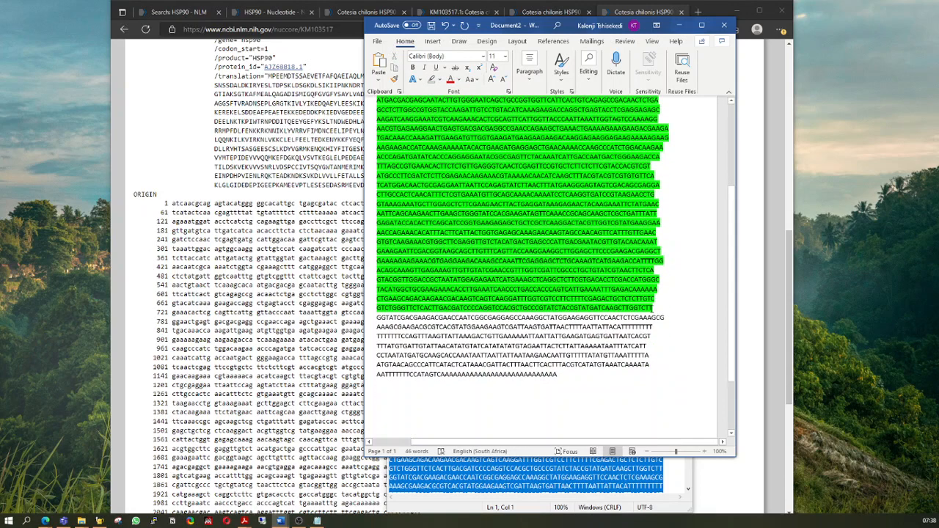
{"action": "left_click_drag", "start_coordinate": [655, 309], "coordinate": [541, 309]}
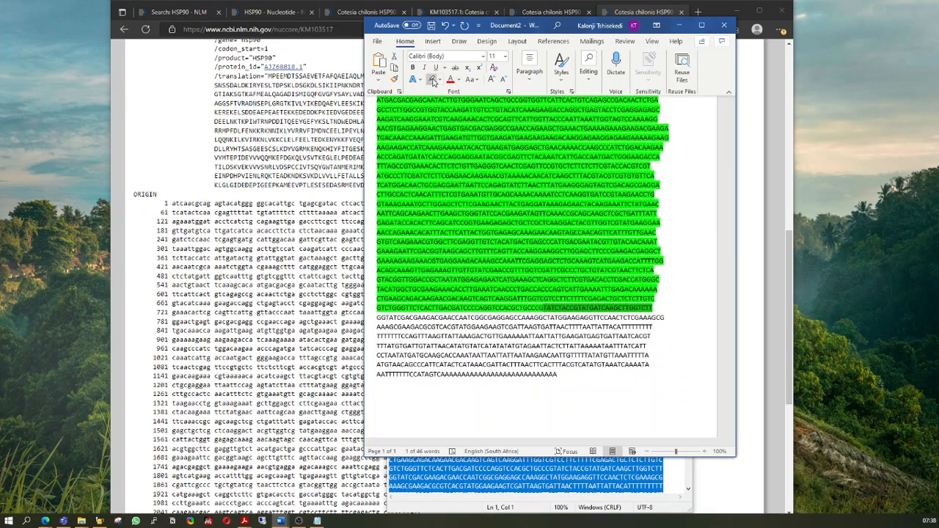
{"action": "left_click", "coordinate": [434, 80]}
{"action": "scroll", "coordinate": [606, 373], "scroll_direction": "up", "scroll_amount": 2}
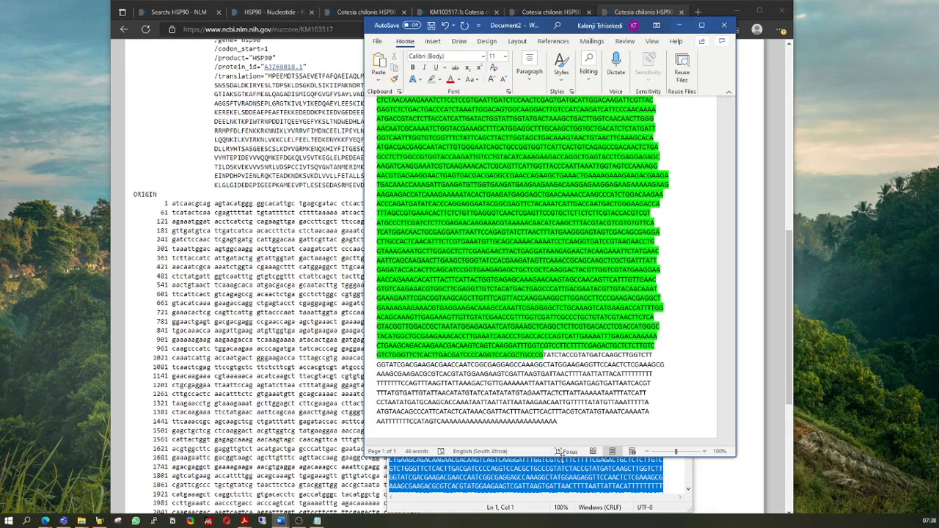
- Enlarge the Word window in height and width so the whole FASTA record is shown
{"action": "left_click_drag", "start_coordinate": [546, 458], "coordinate": [548, 527]}
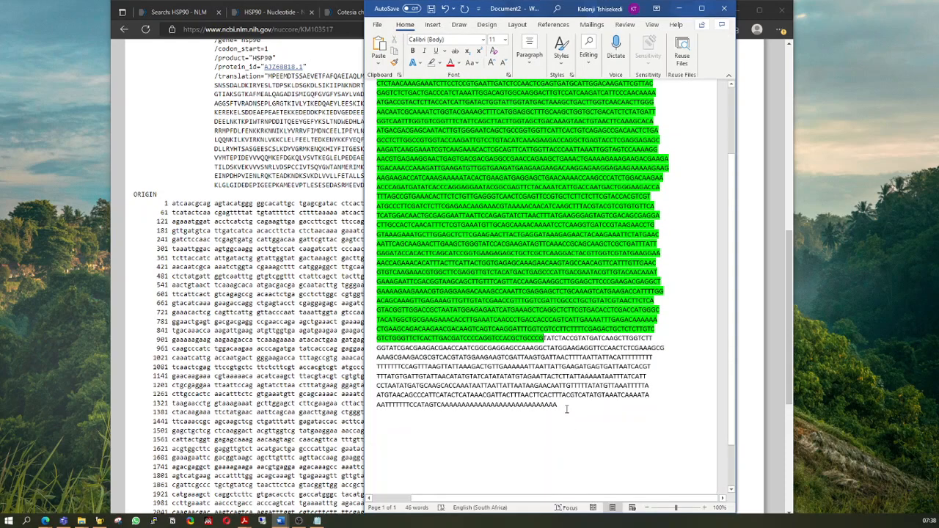
{"action": "scroll", "coordinate": [567, 410], "scroll_direction": "up", "scroll_amount": 2}
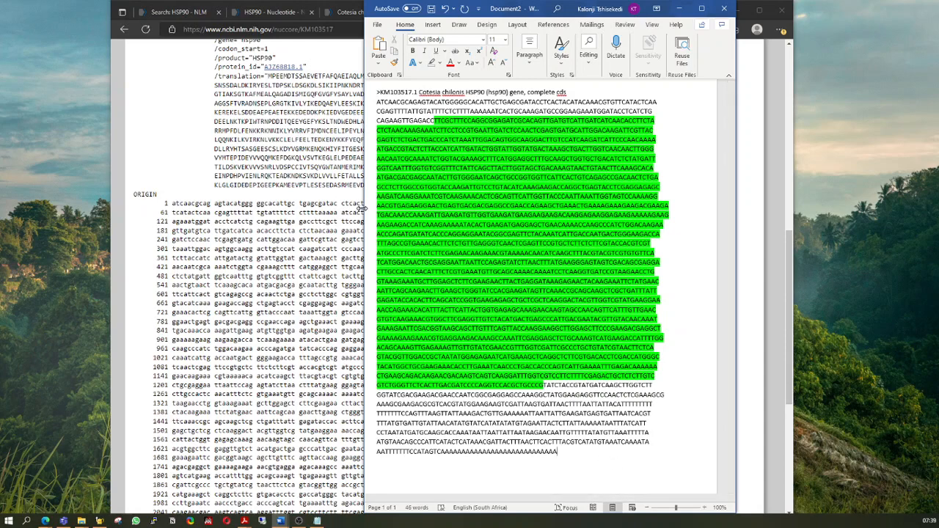
{"action": "left_click_drag", "start_coordinate": [365, 209], "coordinate": [343, 208]}
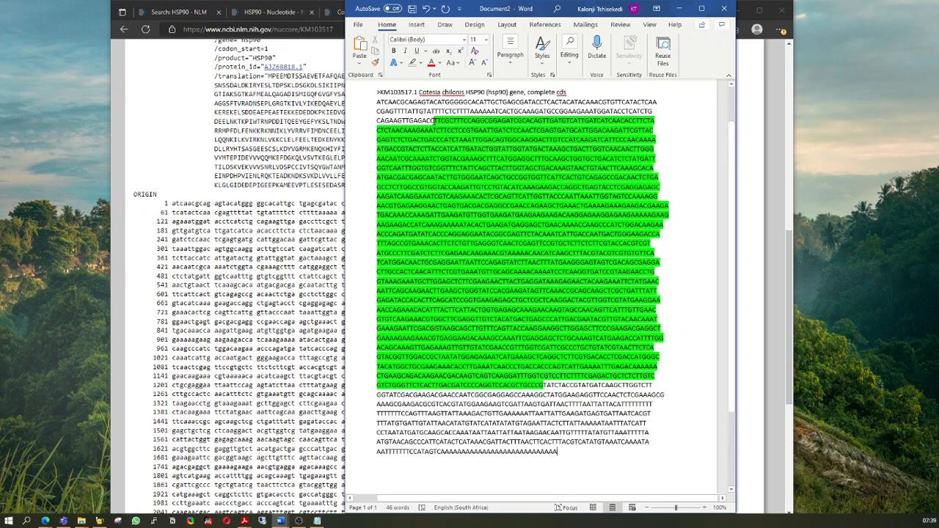
- Examine the unhighlighted sequence immediately before and after the green coding region, selecting each flank and clearing the selection
{"action": "left_click_drag", "start_coordinate": [434, 119], "coordinate": [378, 120]}
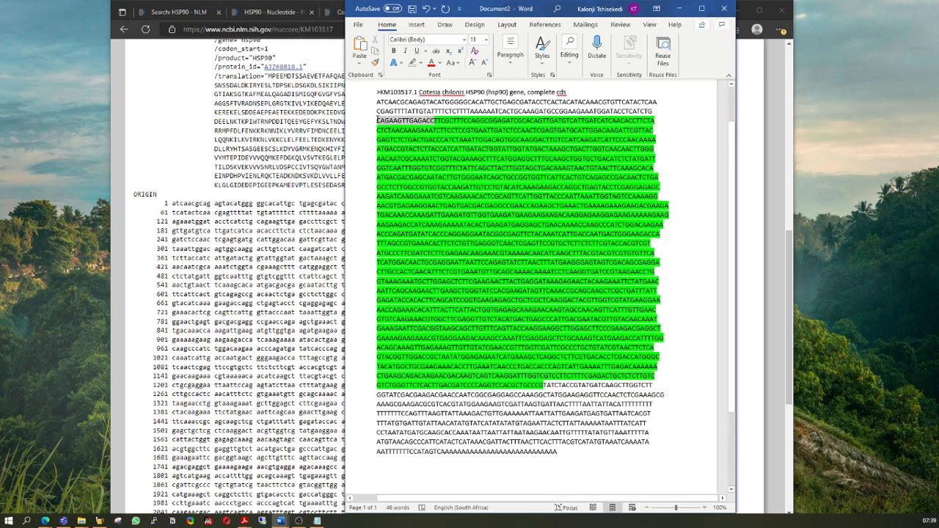
{"action": "left_click", "coordinate": [431, 121]}
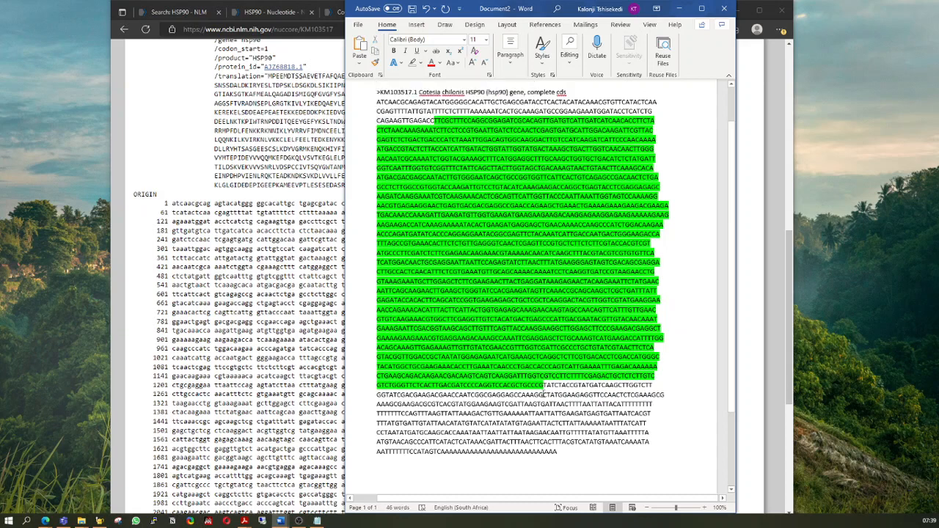
{"action": "left_click_drag", "start_coordinate": [544, 384], "coordinate": [632, 388]}
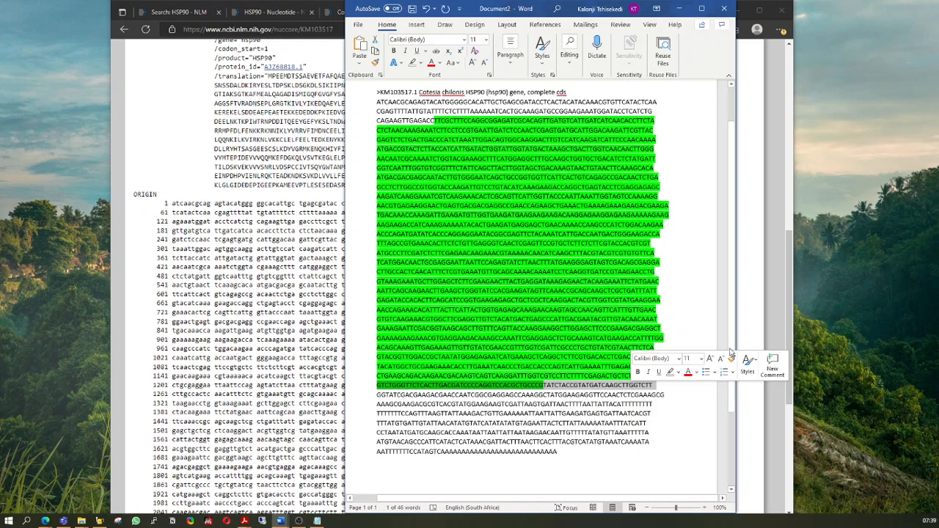
{"action": "left_click", "coordinate": [692, 334]}
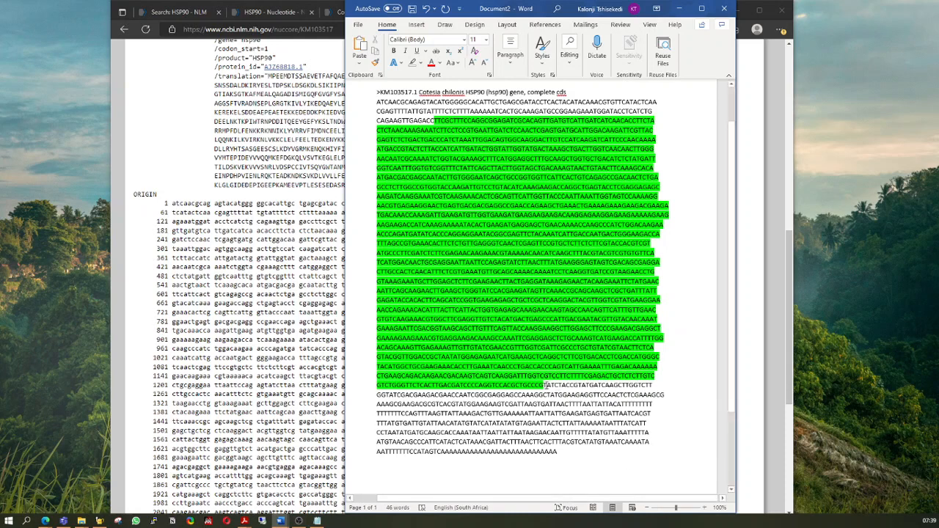
{"action": "left_click_drag", "start_coordinate": [546, 385], "coordinate": [652, 386]}
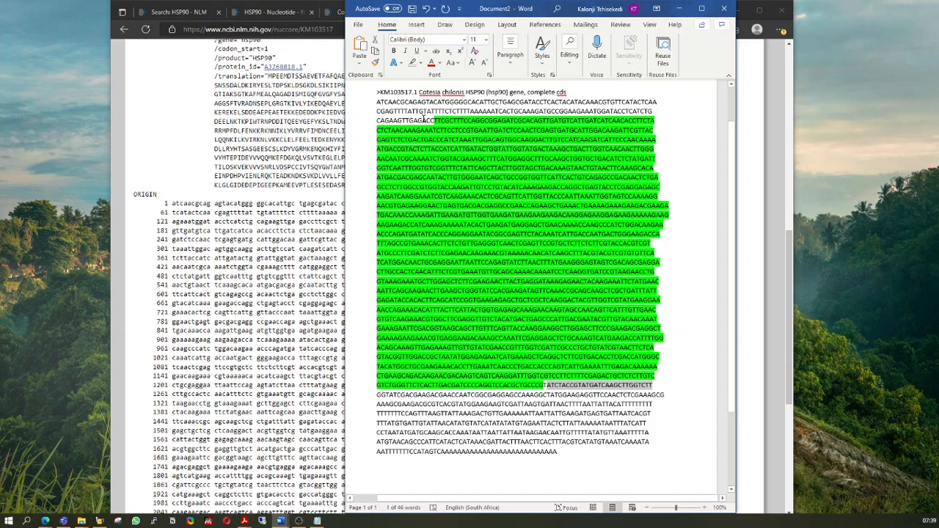
{"action": "left_click_drag", "start_coordinate": [433, 120], "coordinate": [377, 102]}
{"action": "left_click", "coordinate": [398, 120]}
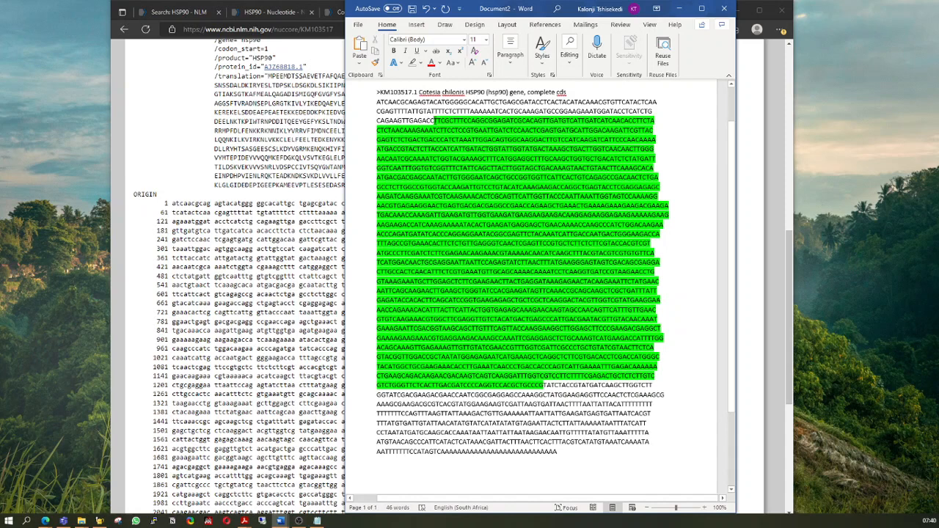
- Highlight CAGAAGTTGAGACC, just before the green coding region on the third sequence line, in blue
{"action": "left_click_drag", "start_coordinate": [434, 120], "coordinate": [376, 119]}
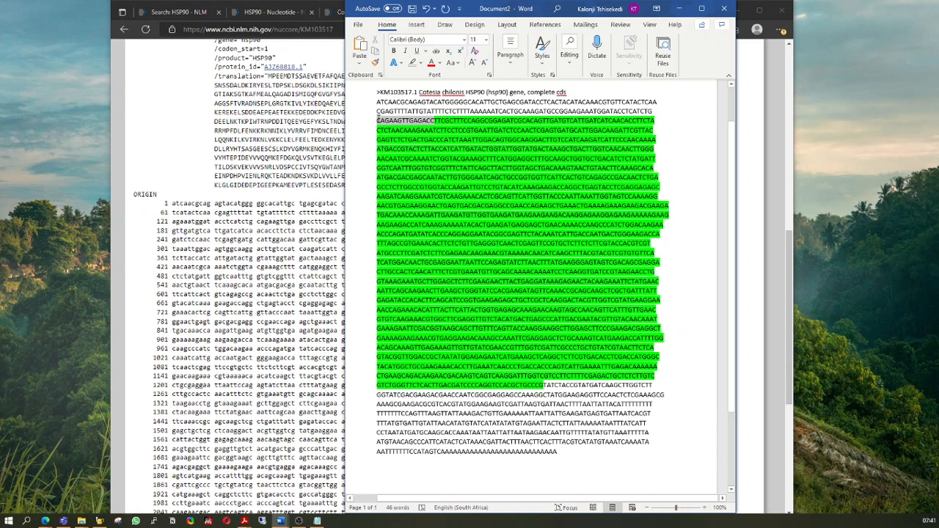
{"action": "left_click", "coordinate": [422, 65]}
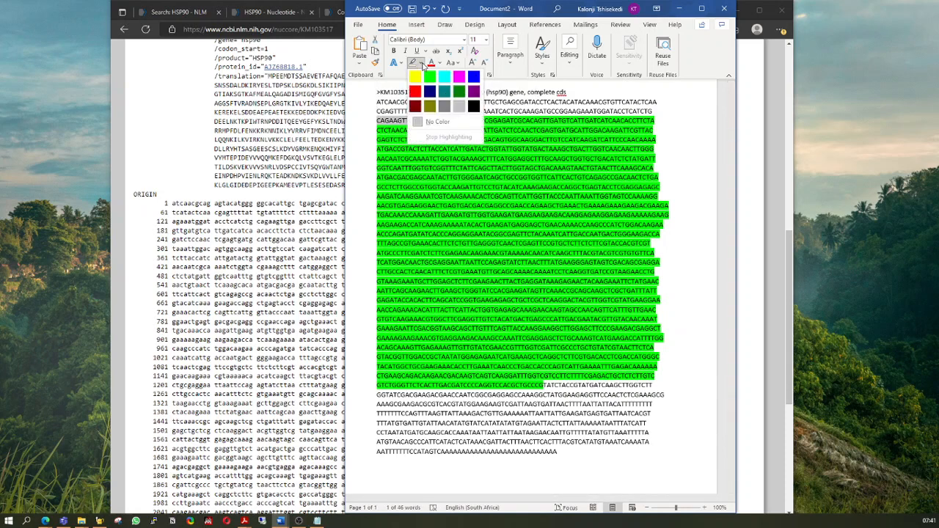
{"action": "left_click", "coordinate": [477, 81]}
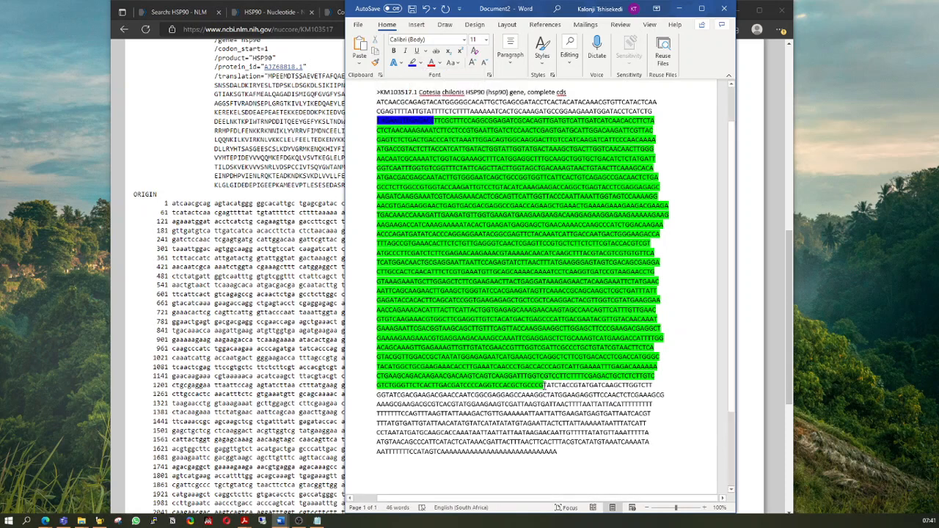
- Highlight TATCTACCGTATGATCAAGCTTGGT, just after the green coding region, in pink
{"action": "left_click_drag", "start_coordinate": [546, 384], "coordinate": [643, 391]}
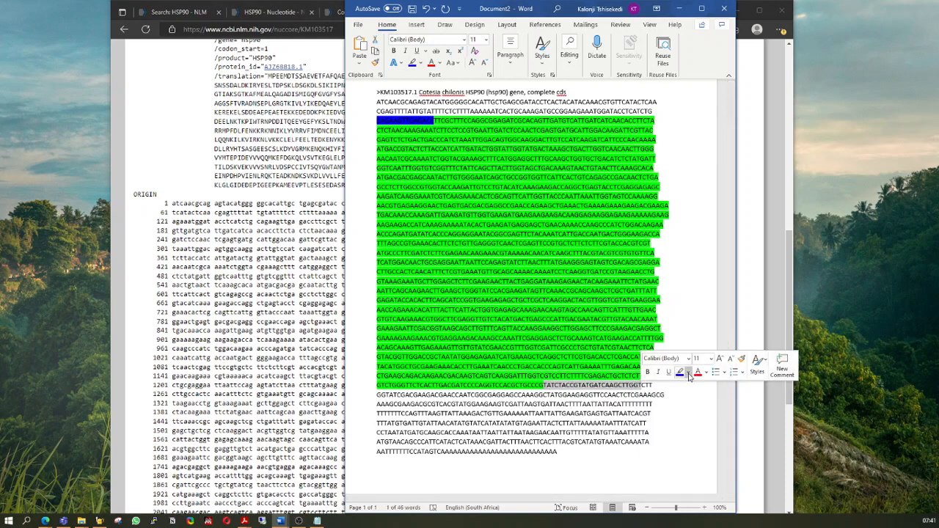
{"action": "left_click", "coordinate": [687, 373]}
{"action": "left_click", "coordinate": [728, 387]}
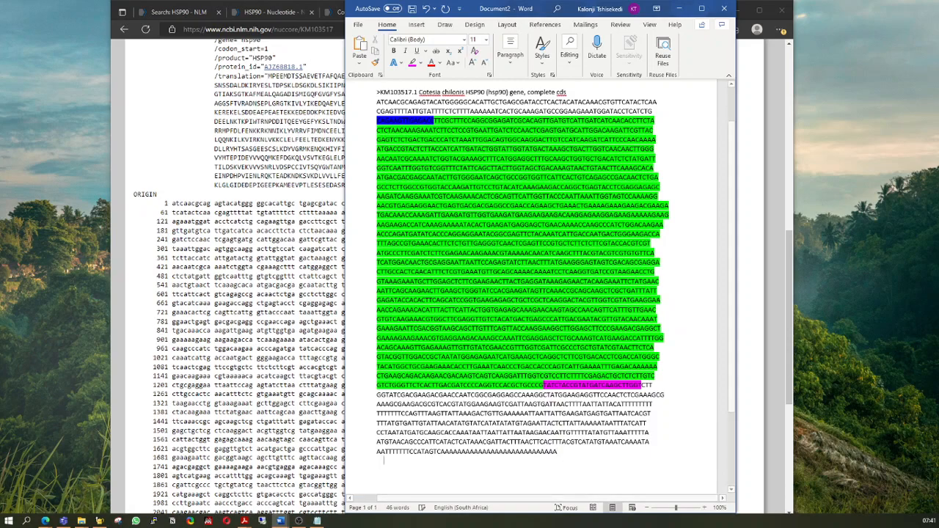
- Add two blank lines below the end of the sequence in the Word document
{"action": "key", "text": "Return"}
{"action": "key", "text": "Return"}
{"action": "scroll", "coordinate": [565, 411], "scroll_direction": "down", "scroll_amount": 3}
{"action": "scroll", "coordinate": [566, 382], "scroll_direction": "up", "scroll_amount": 4}
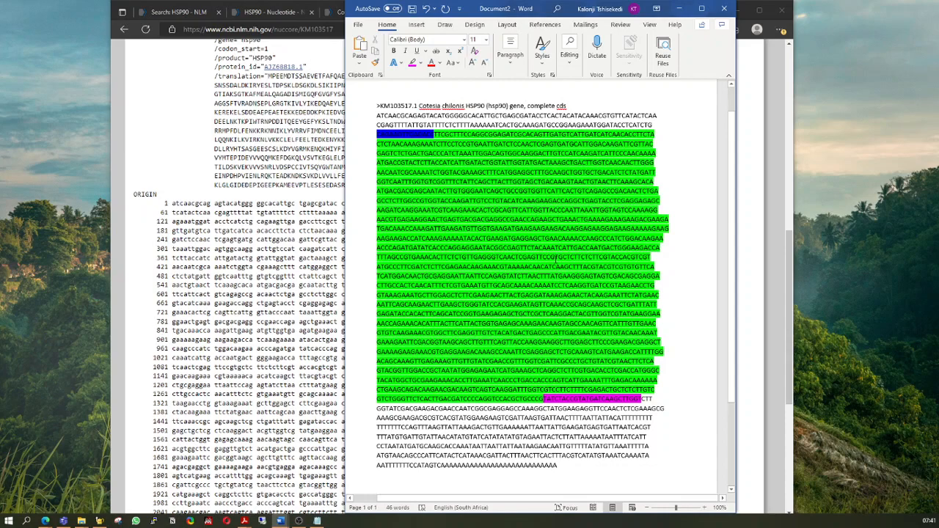
- Move the Word and Notepad windows aside to uncover the NCBI record and bring its CDS feature location into view
{"action": "left_click_drag", "start_coordinate": [472, 10], "coordinate": [658, 25]}
{"action": "left_click", "coordinate": [496, 180]}
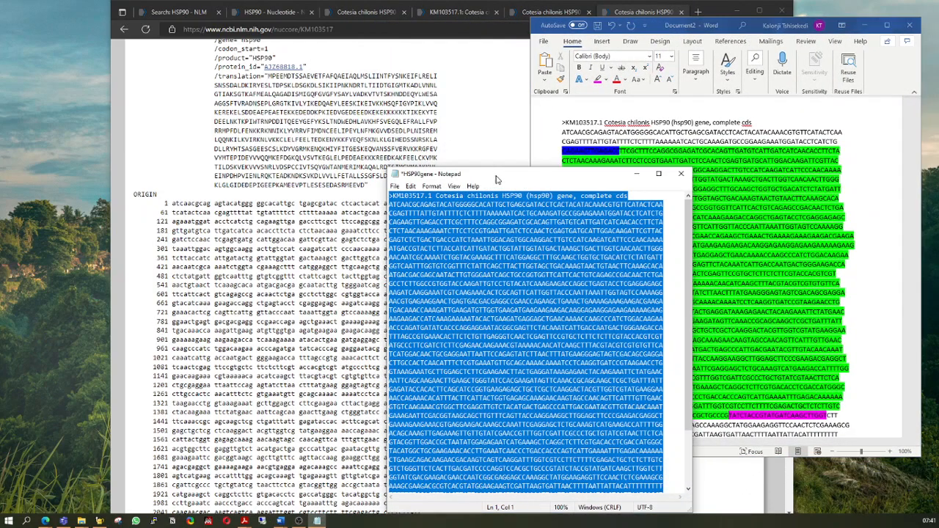
{"action": "left_click_drag", "start_coordinate": [496, 180], "coordinate": [481, 186]}
{"action": "left_click_drag", "start_coordinate": [577, 181], "coordinate": [630, 179]}
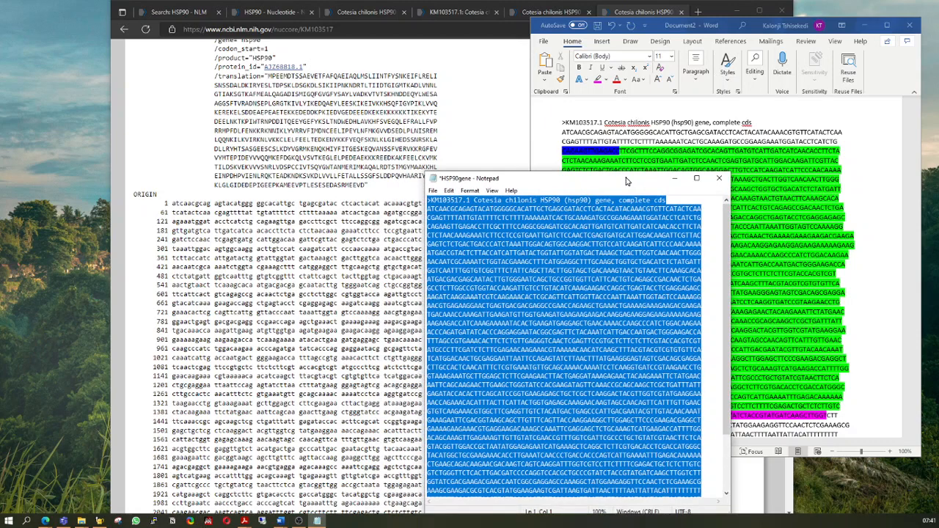
{"action": "scroll", "coordinate": [297, 169], "scroll_direction": "up", "scroll_amount": 3}
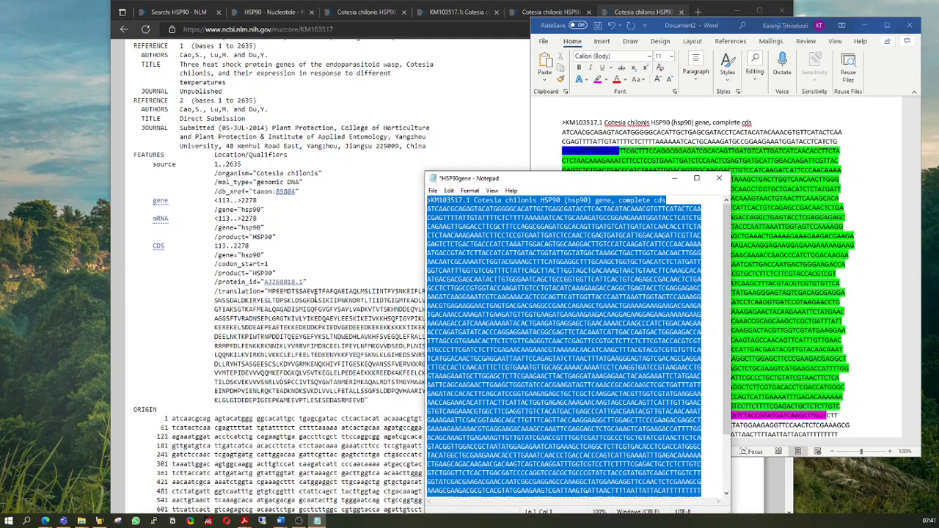
- Enter the CDS start and end positions "113 2278" below the sequence in the Word document
{"action": "left_click", "coordinate": [881, 252]}
{"action": "scroll", "coordinate": [844, 295], "scroll_direction": "down", "scroll_amount": 6}
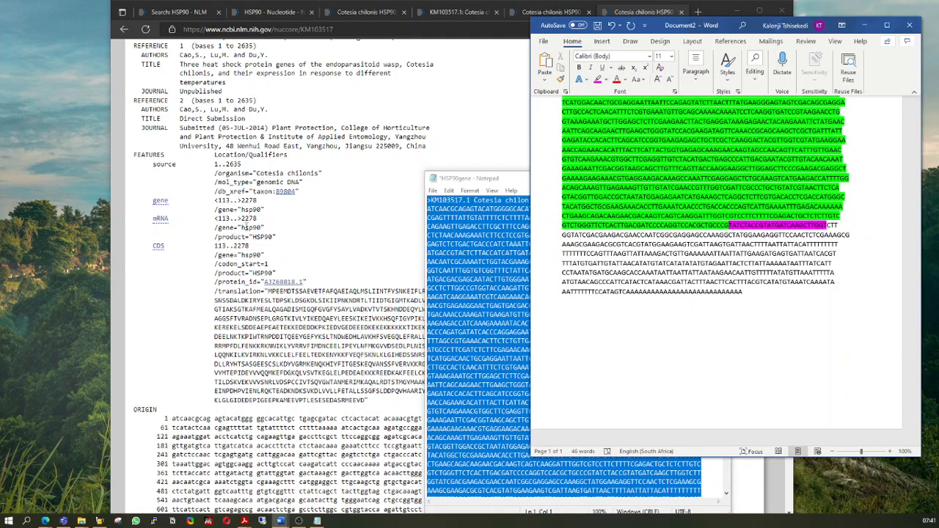
{"action": "left_click", "coordinate": [584, 315]}
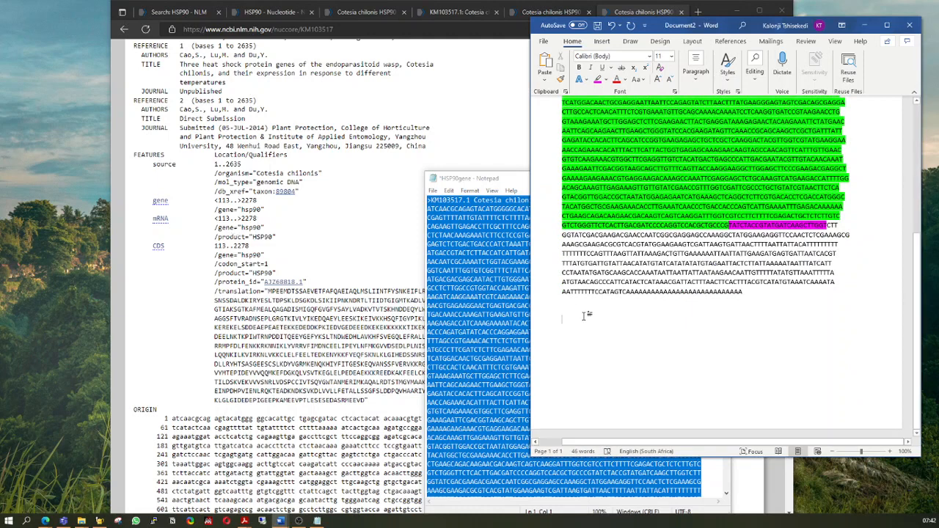
{"action": "type", "text": "113"}
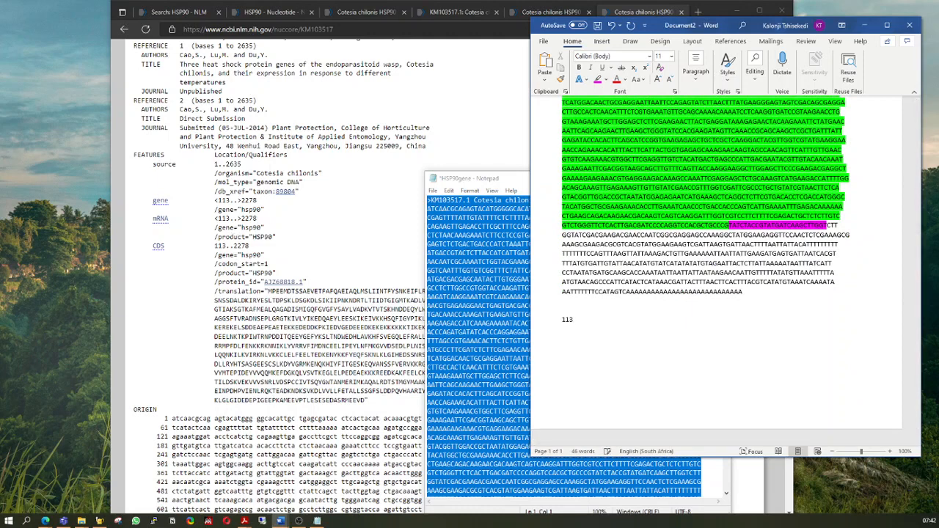
{"action": "type", "text": " 2278"}
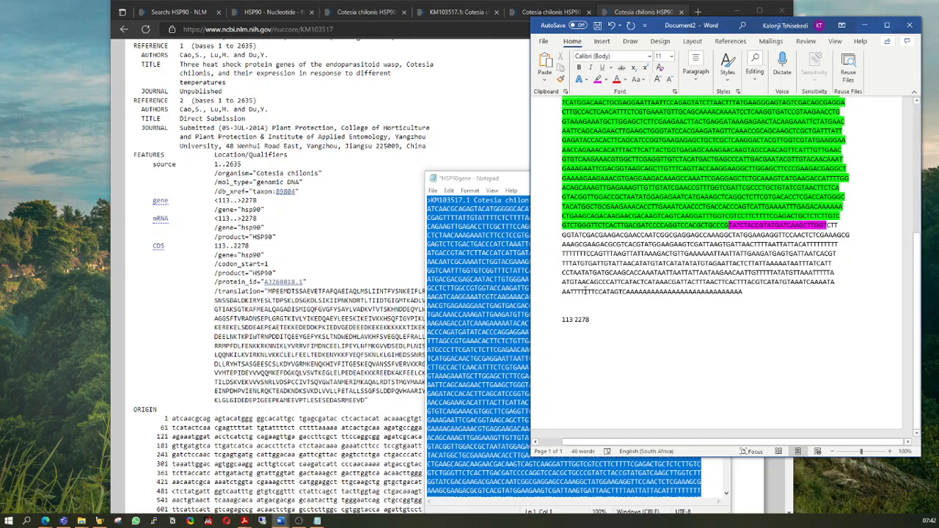
- Extend the coordinate note below the sequence to read "113 and 2278 ="
{"action": "left_click", "coordinate": [575, 322]}
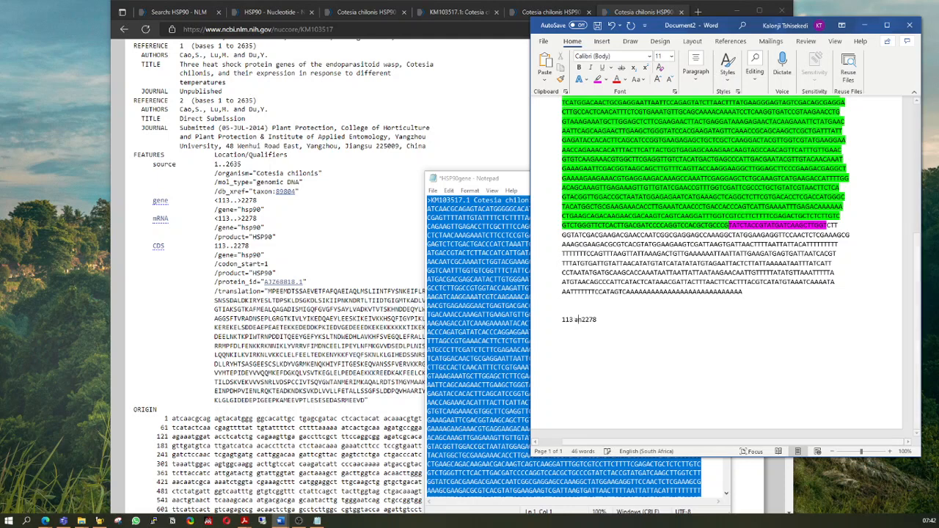
{"action": "type", "text": "and 2278"}
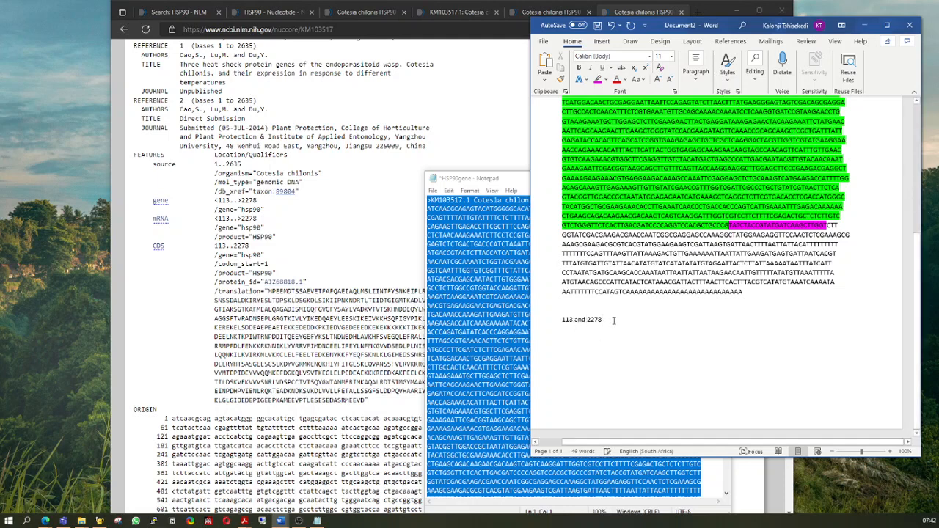
{"action": "type", "text": " +"}
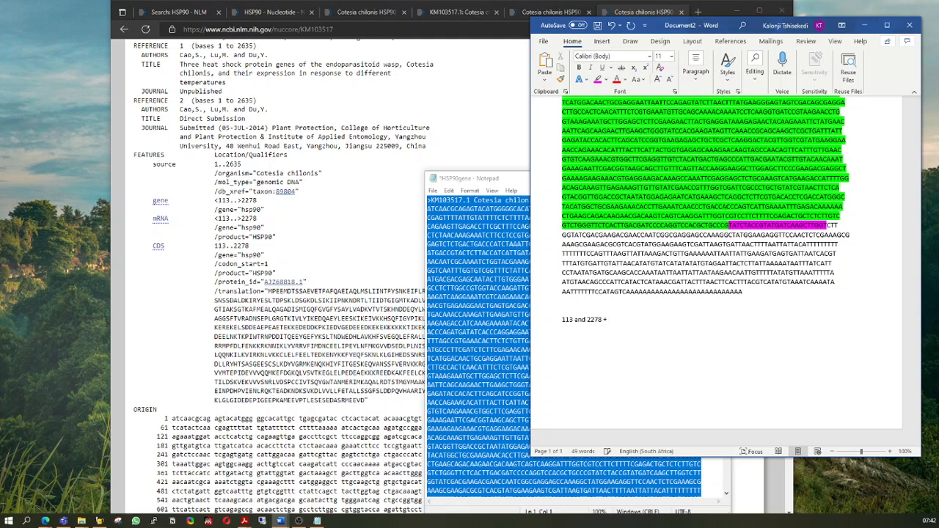
{"action": "key", "text": "BackSpace"}
{"action": "type", "text": "="}
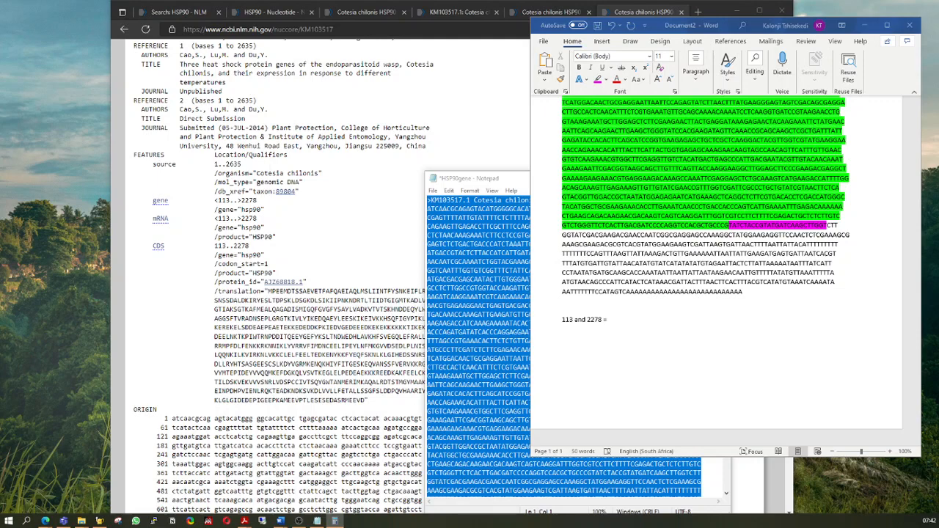
- Bring up Calculator with the difference 2278 − 113, place it beside the document, and complete the coordinate note with "2165 bp"
{"action": "key", "text": "alt+Tab"}
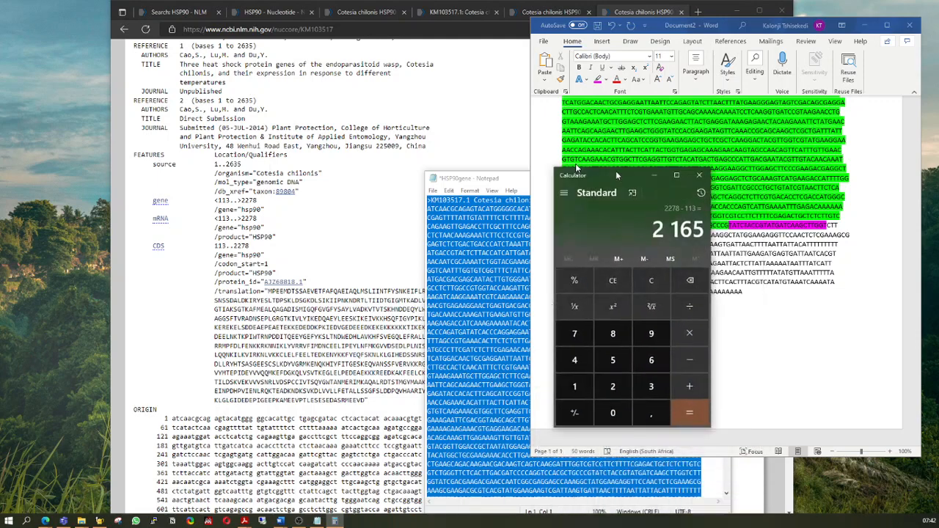
{"action": "left_click_drag", "start_coordinate": [615, 170], "coordinate": [387, 125]}
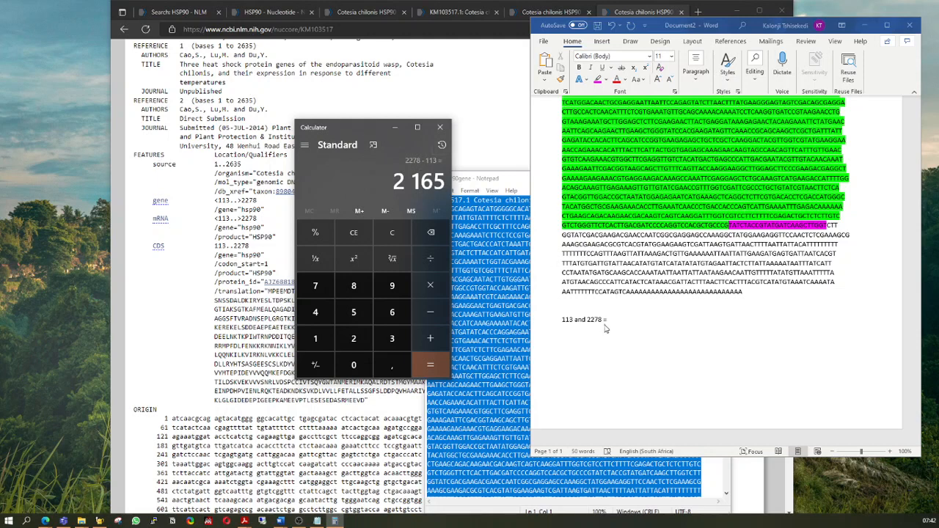
{"action": "key", "text": "alt+Tab"}
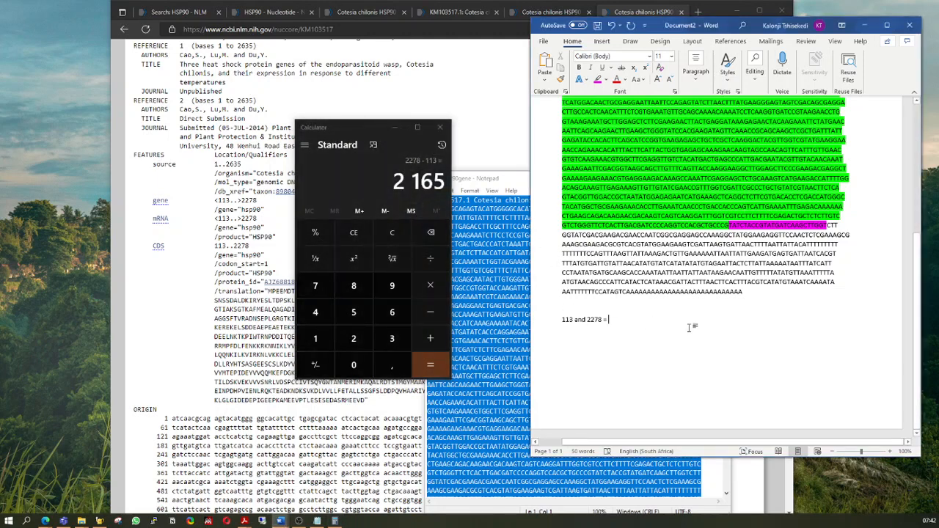
{"action": "type", "text": "2"}
{"action": "type", "text": "1"}
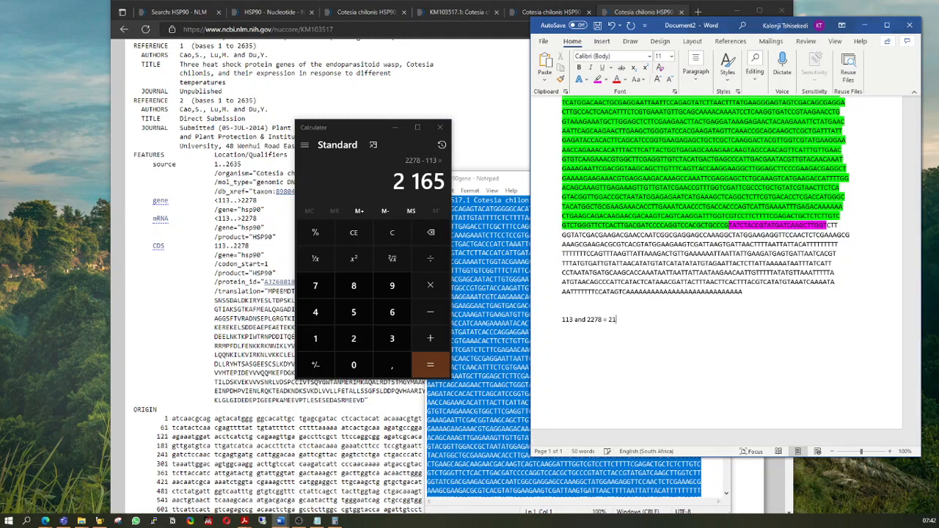
{"action": "type", "text": "65 bp"}
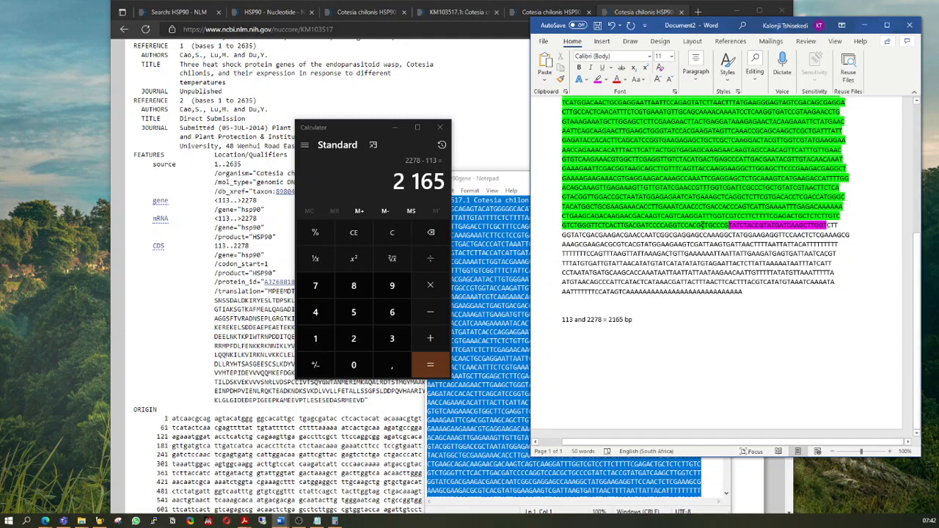
{"action": "key", "text": "Return"}
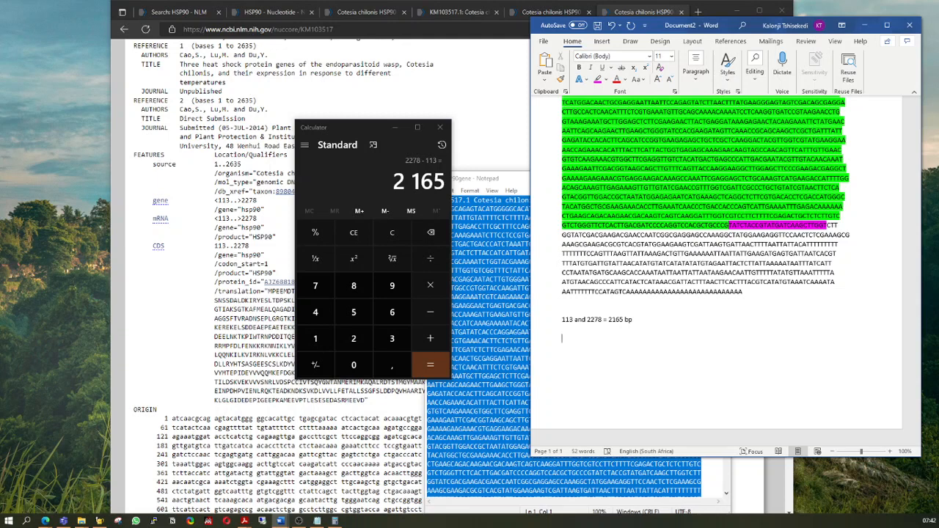
- Add the lines "Aa" and "1aa = 3" below the base-pair note
{"action": "type", "text": "aa"}
{"action": "key", "text": "BackSpace"}
{"action": "key", "text": "BackSpace"}
{"action": "key", "text": "BackSpace"}
{"action": "type", "text": "aa +"}
{"action": "key", "text": "BackSpace"}
{"action": "key", "text": "BackSpace"}
{"action": "type", "text": "1aa =b"}
{"action": "key", "text": "BackSpace"}
{"action": "type", "text": "3"}
{"action": "left_click", "coordinate": [572, 338]}
{"action": "key", "text": "Return"}
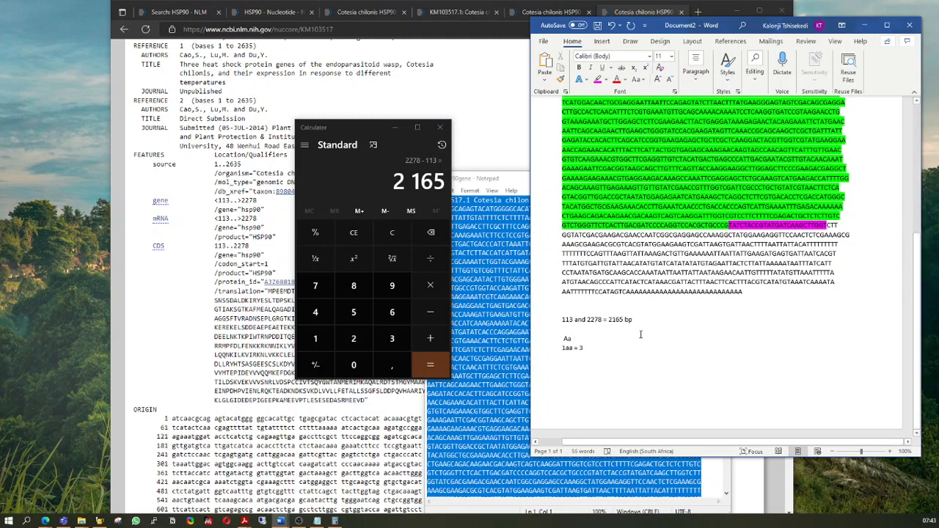
- Highlight in yellow the three bases TTC directly after the blue-marked stretch at the start of the green region
{"action": "scroll", "coordinate": [639, 321], "scroll_direction": "up", "scroll_amount": 2}
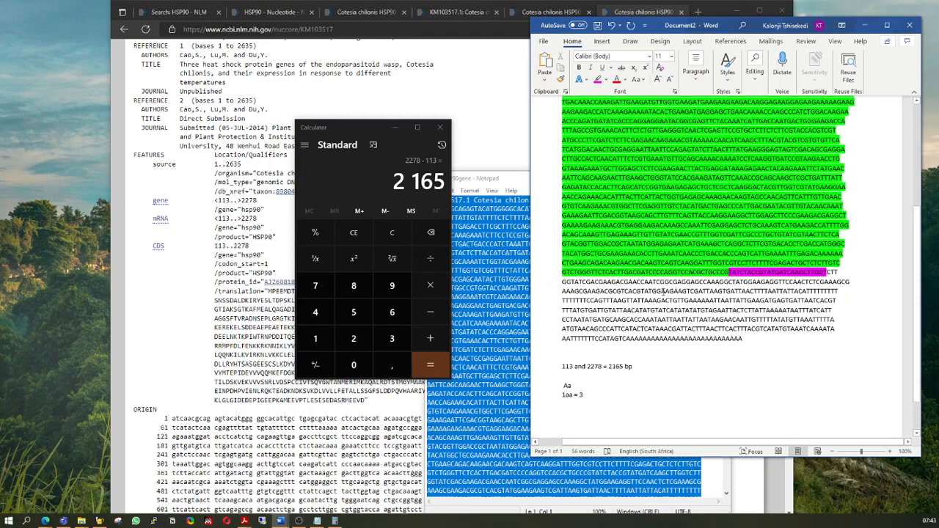
{"action": "scroll", "coordinate": [631, 148], "scroll_direction": "up", "scroll_amount": 4}
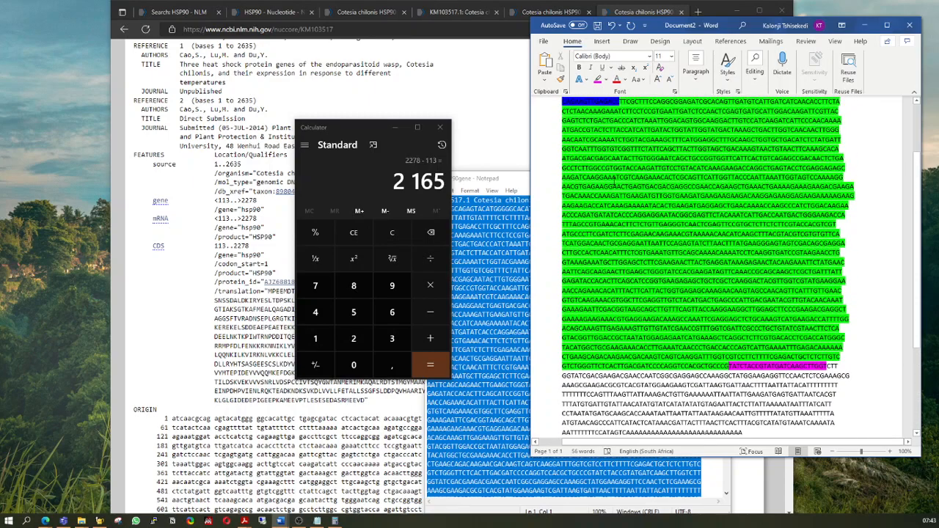
{"action": "left_click_drag", "start_coordinate": [630, 148], "coordinate": [621, 148]}
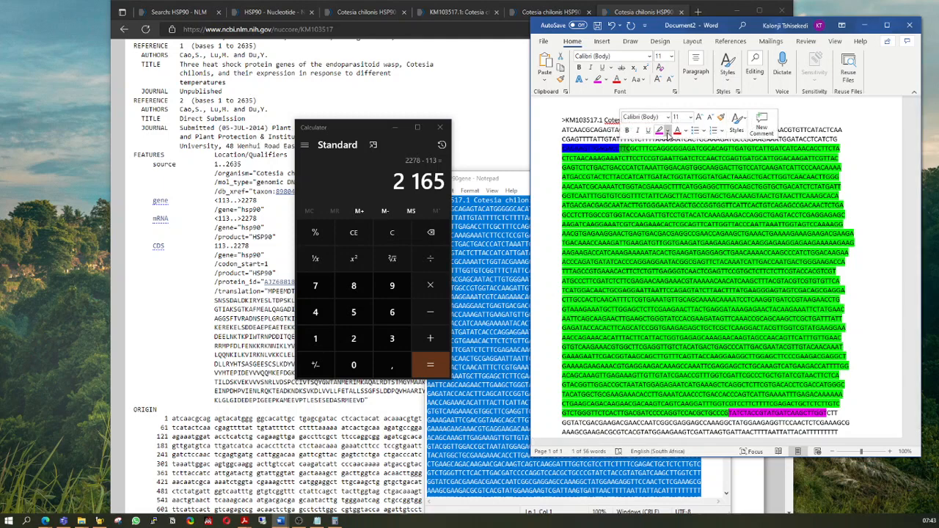
{"action": "left_click", "coordinate": [666, 131]}
{"action": "left_click", "coordinate": [664, 144]}
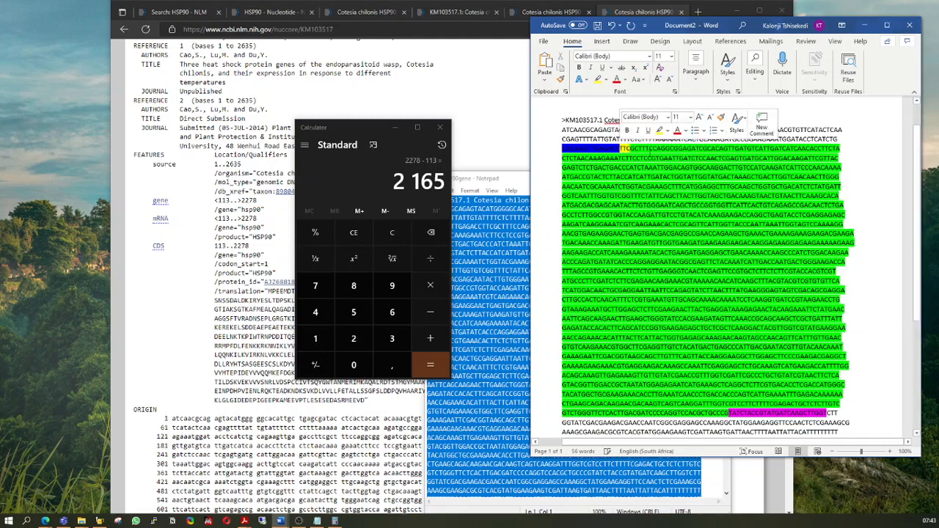
- Highlight in red the three bases CCG directly before the magenta-marked stretch at the end of the green region
{"action": "scroll", "coordinate": [723, 369], "scroll_direction": "down", "scroll_amount": 2}
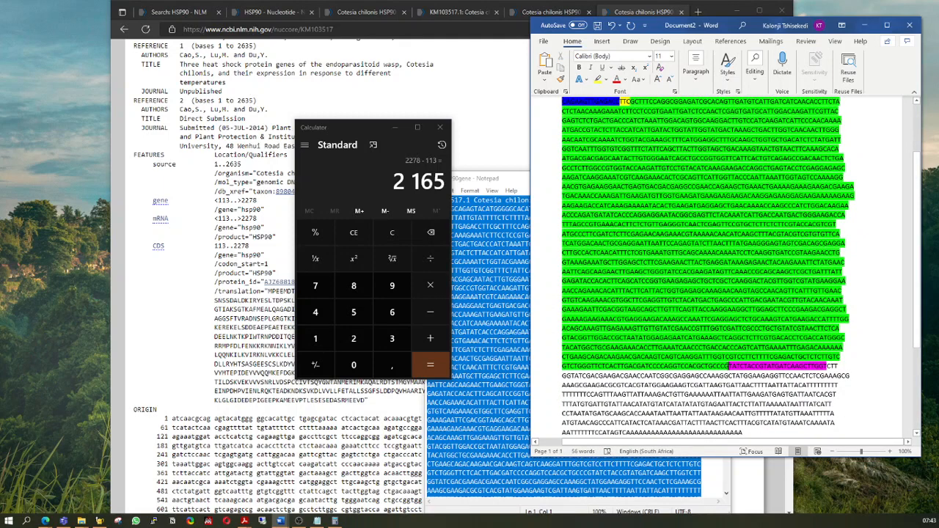
{"action": "left_click_drag", "start_coordinate": [729, 366], "coordinate": [717, 366]}
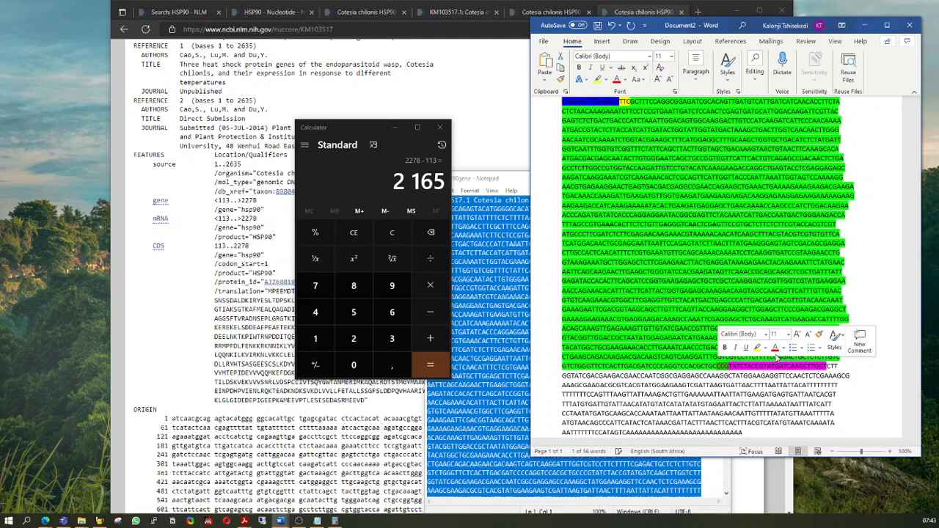
{"action": "left_click", "coordinate": [784, 348]}
{"action": "left_click", "coordinate": [775, 360]}
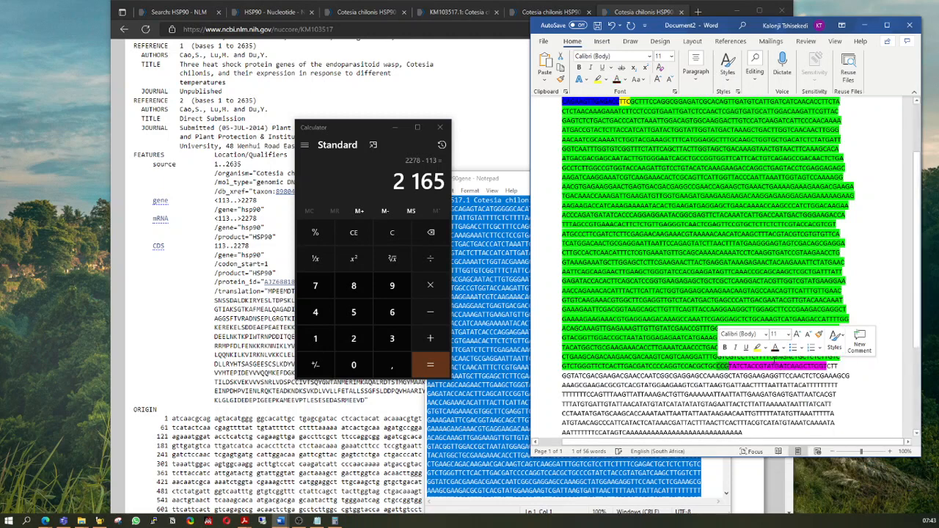
{"action": "left_click", "coordinate": [764, 349]}
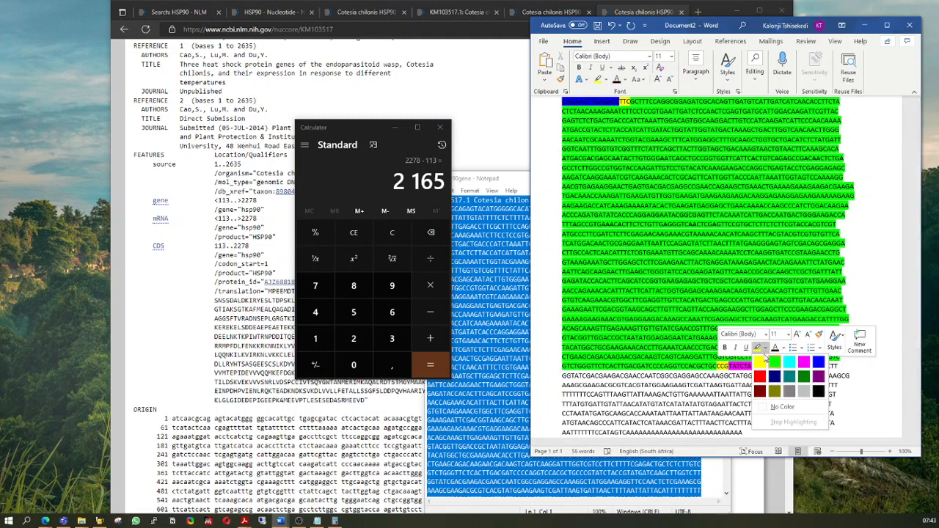
{"action": "left_click", "coordinate": [760, 375]}
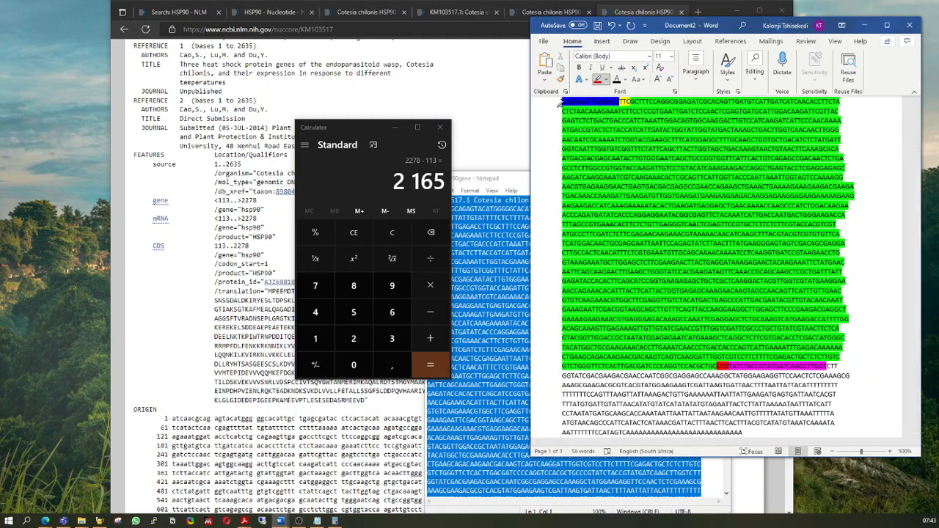
- Write the line "Start codon = Met= AUG = TAC" below the "1aa = 3" note
{"action": "scroll", "coordinate": [906, 381], "scroll_direction": "down", "scroll_amount": 3}
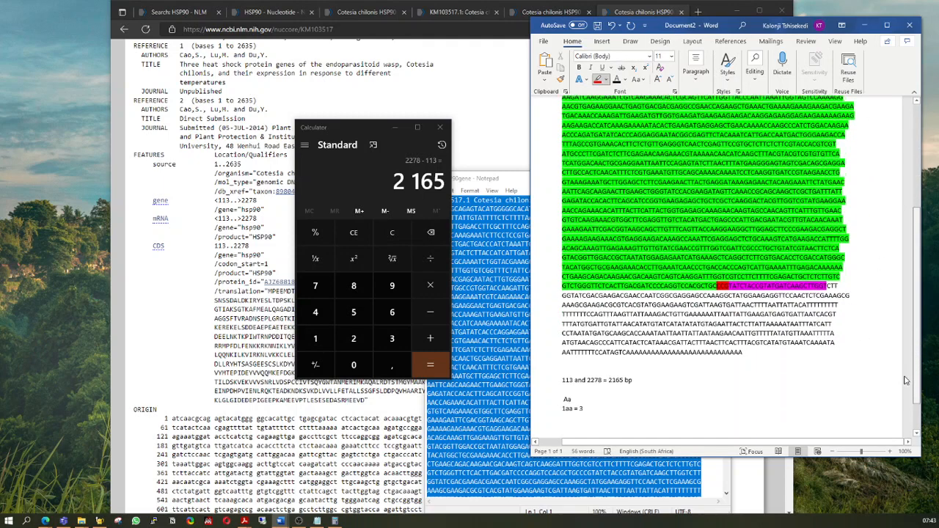
{"action": "scroll", "coordinate": [906, 381], "scroll_direction": "down", "scroll_amount": 2}
{"action": "left_click", "coordinate": [576, 380]}
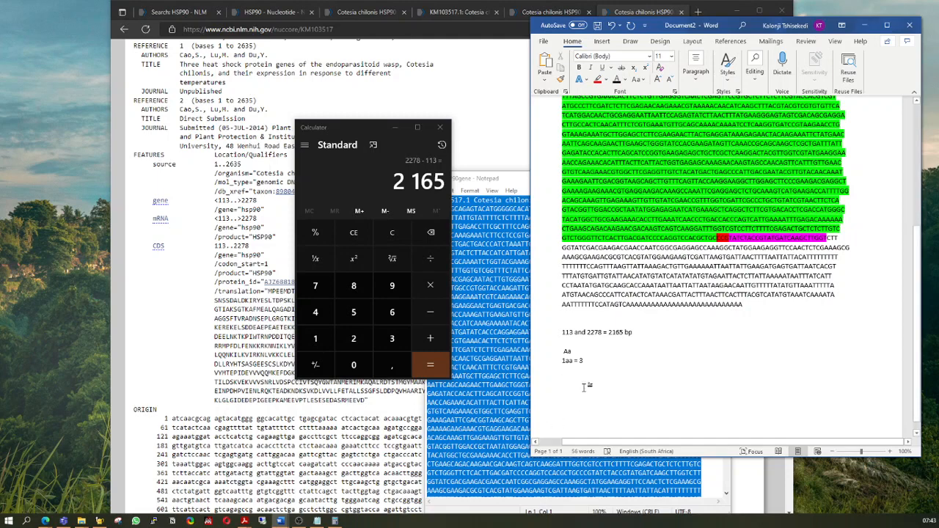
{"action": "key", "text": "ctrl+s"}
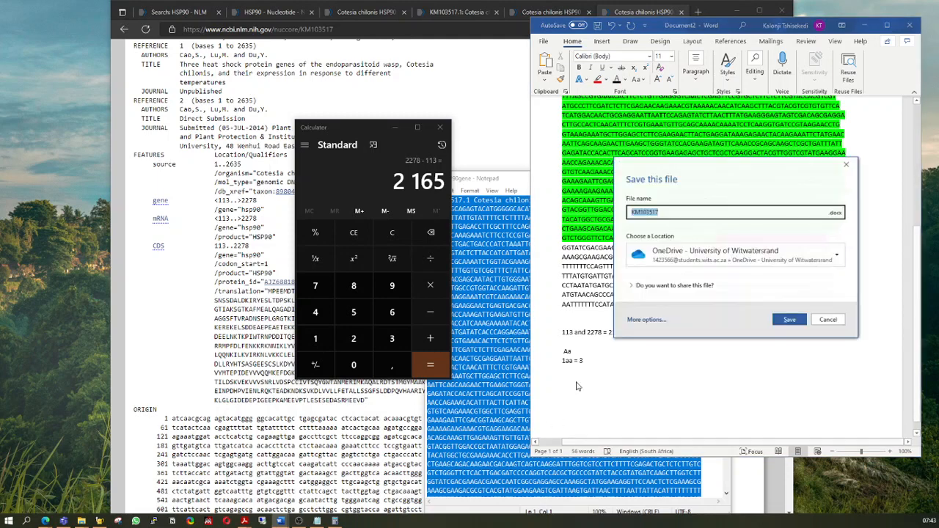
{"action": "left_click", "coordinate": [828, 320]}
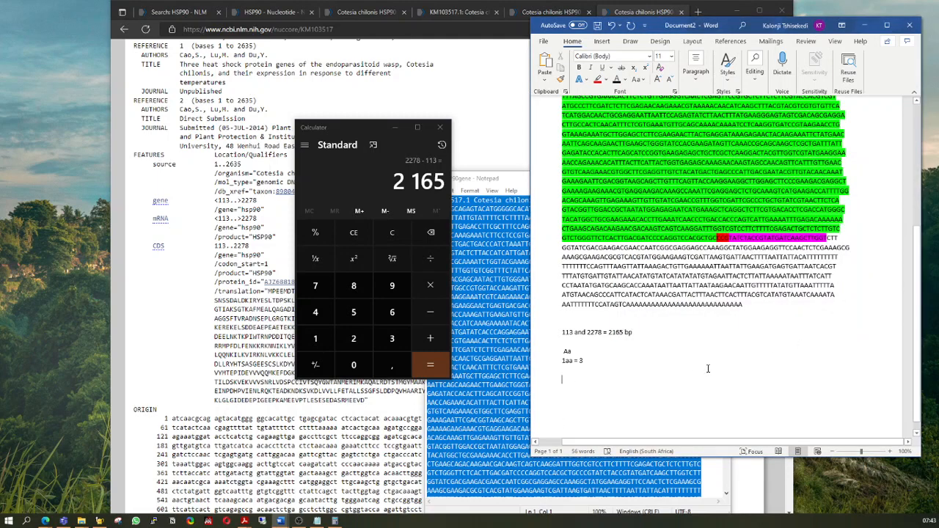
{"action": "type", "text": "Start codo"}
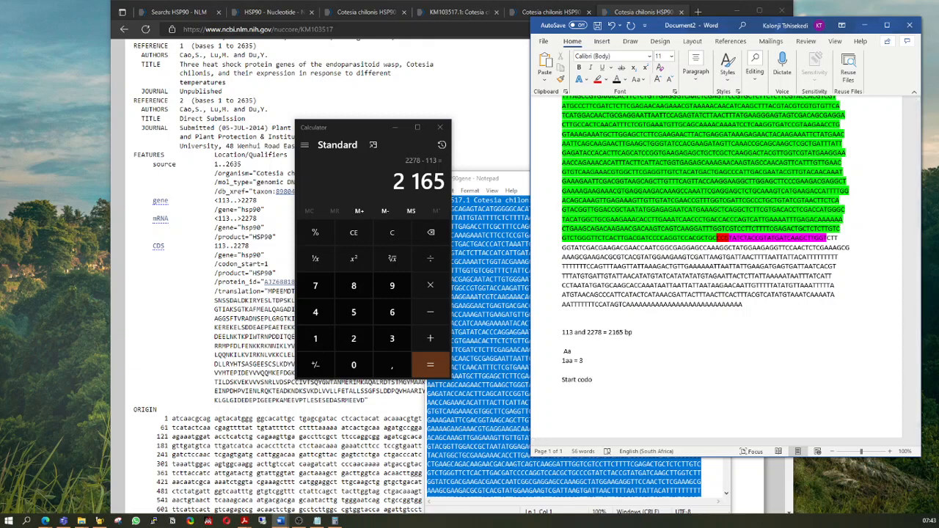
{"action": "type", "text": "n = AUG = TAC="}
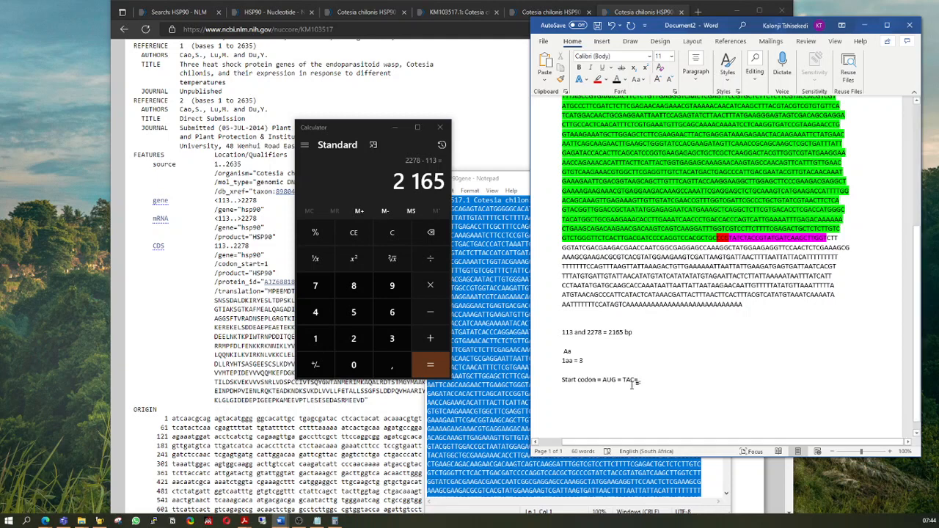
{"action": "left_click", "coordinate": [603, 379]}
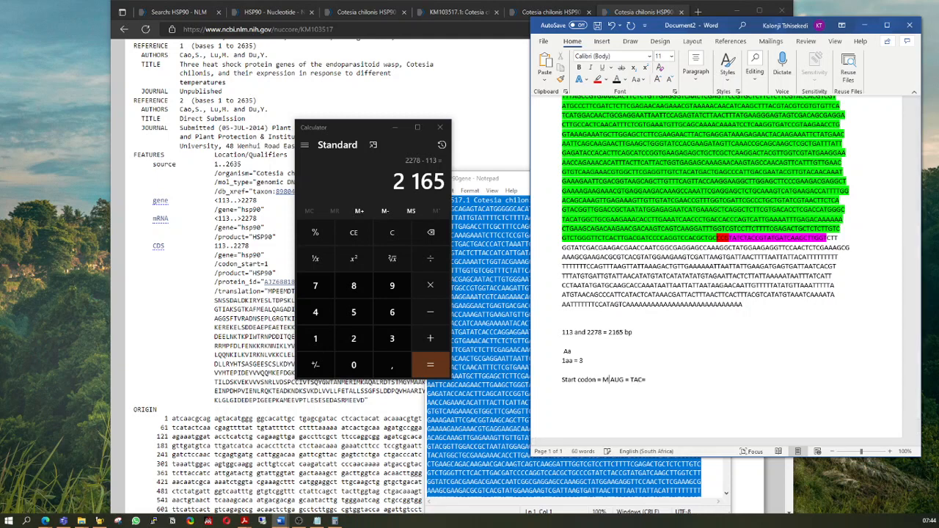
{"action": "type", "text": "Met="}
{"action": "left_click", "coordinate": [664, 379]}
- Add the line "Stop codon = UAA UGA UAG" below the start codon note
{"action": "key", "text": "Return"}
{"action": "key", "text": "Return"}
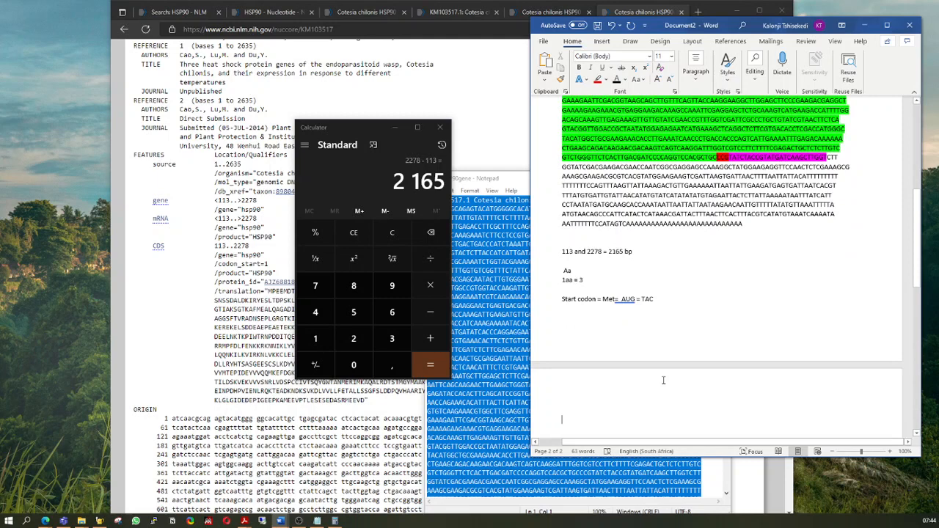
{"action": "type", "text": "Stop "}
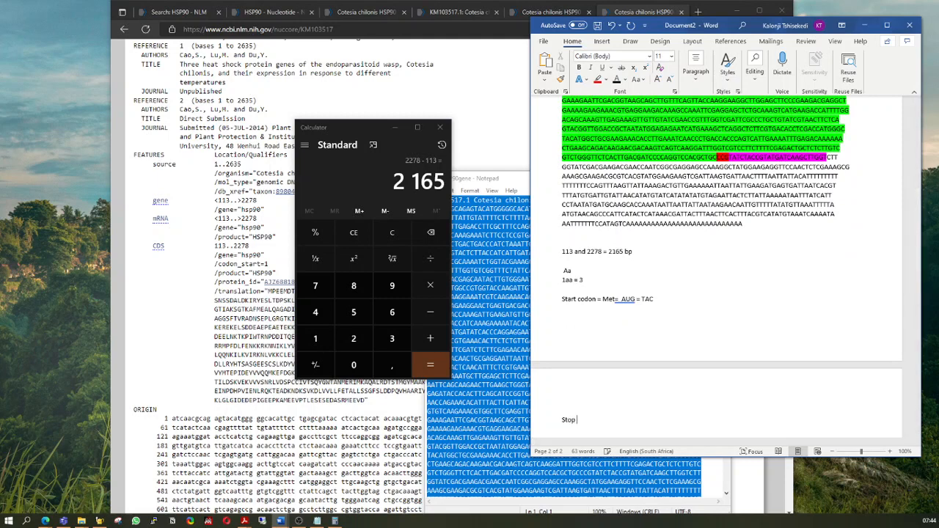
{"action": "type", "text": "codon = UAA UGA UAG"}
- Correct the spacing around the equals sign after Met so the start codon line reads "Met = AUG"
{"action": "scroll", "coordinate": [663, 347], "scroll_direction": "down", "scroll_amount": 2}
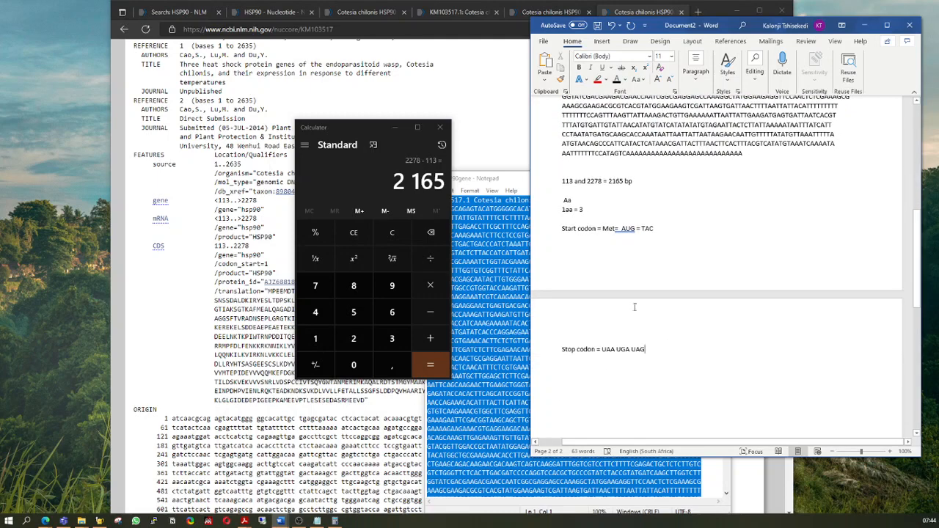
{"action": "left_click", "coordinate": [614, 228]}
{"action": "left_click", "coordinate": [624, 229]}
{"action": "key", "text": "BackSpace"}
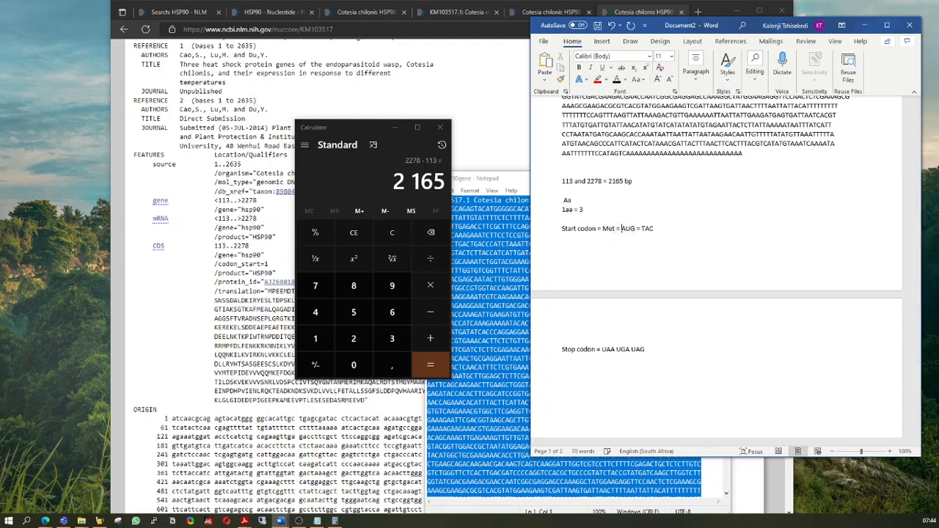
- Replace the "Aa" line above "1aa = 3" with "2165 bp"
{"action": "double_click", "coordinate": [567, 200]}
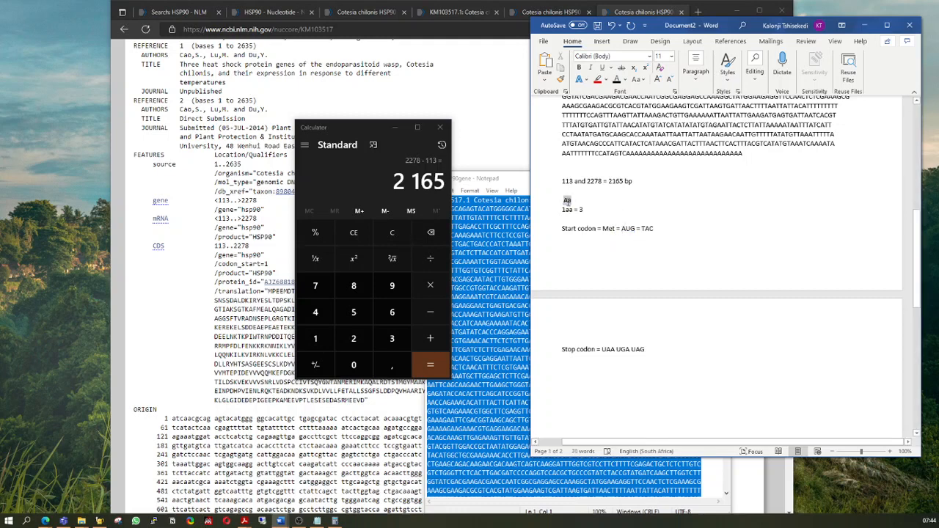
{"action": "key", "text": "BackSpace"}
{"action": "type", "text": "21"}
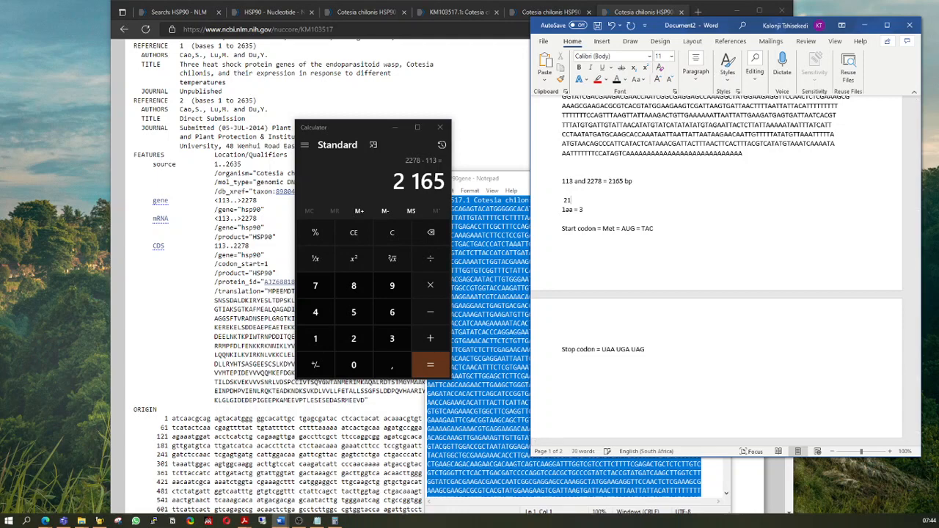
{"action": "type", "text": "65 bp"}
- Subtract 3 from 2165 in Calculator
{"action": "left_click", "coordinate": [430, 311]}
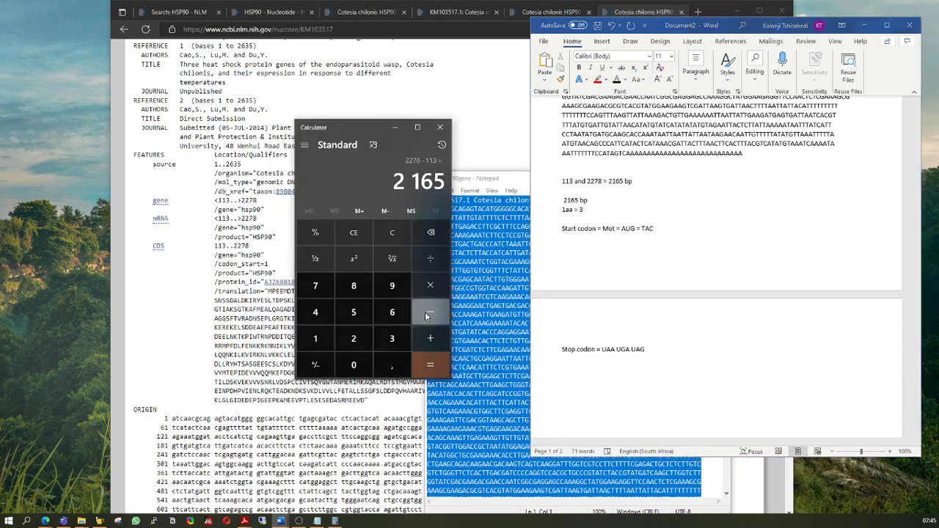
{"action": "left_click", "coordinate": [392, 338]}
{"action": "left_click", "coordinate": [433, 365]}
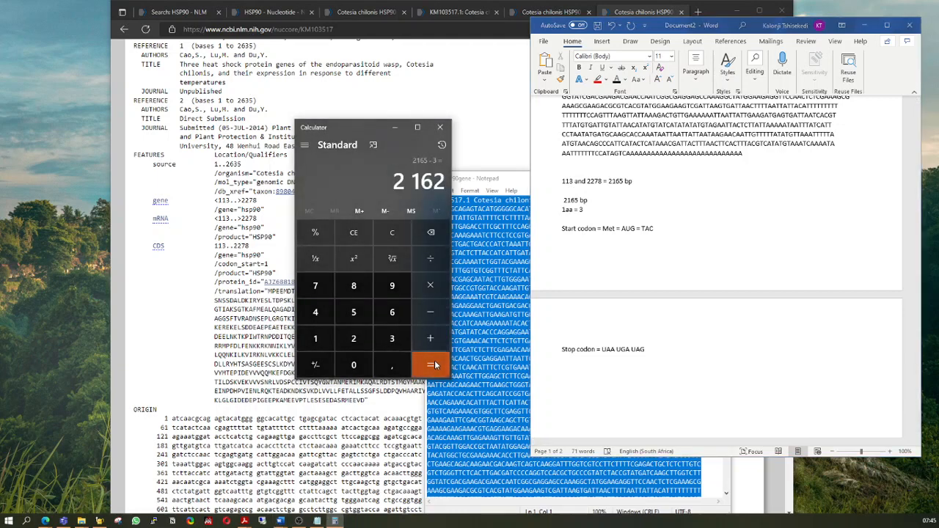
- Extend the "2165 bp" line in the document so it reads "2165 bp – 3bp = 2162"
{"action": "left_click", "coordinate": [595, 215]}
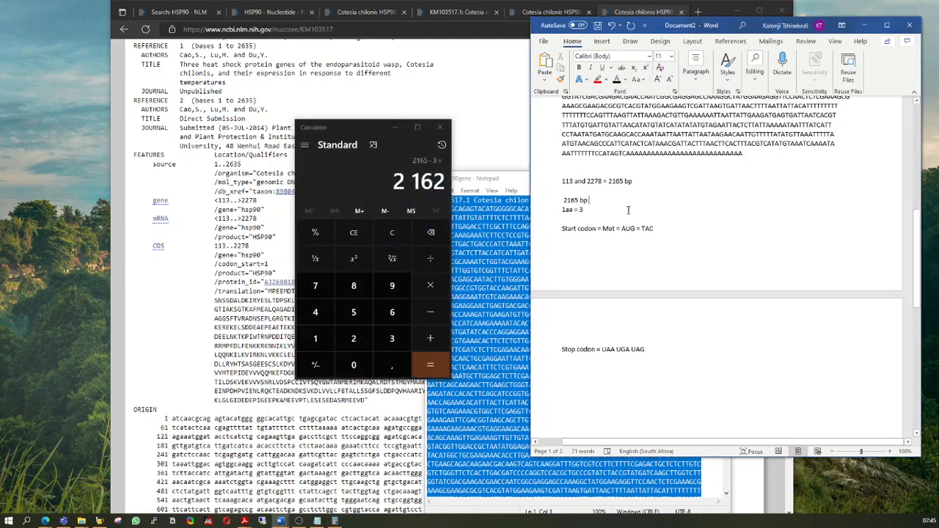
{"action": "type", "text": "21"}
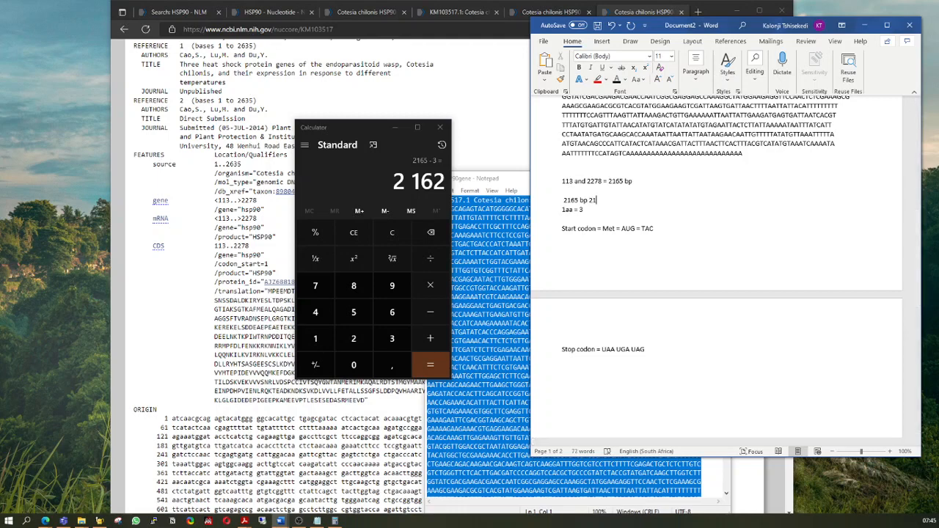
{"action": "type", "text": "62"}
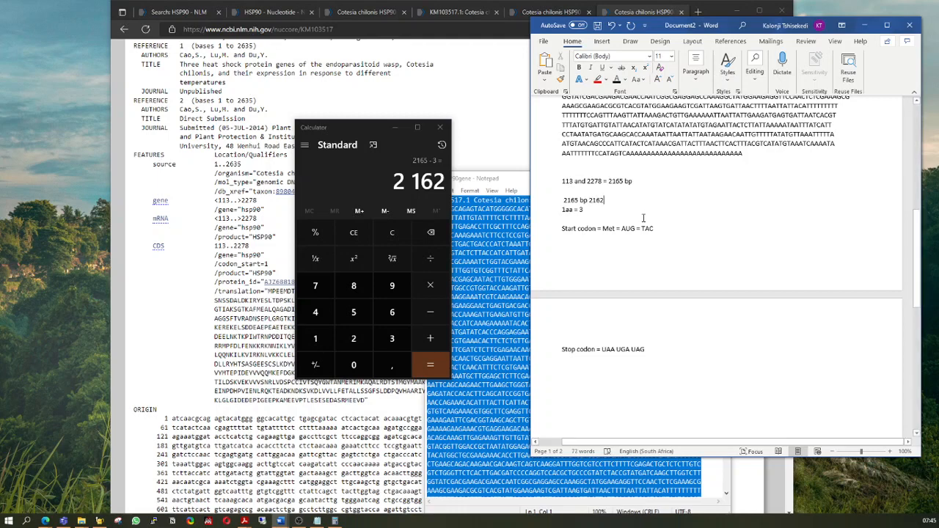
{"action": "left_click", "coordinate": [590, 202]}
{"action": "type", "text": "- 3bp"}
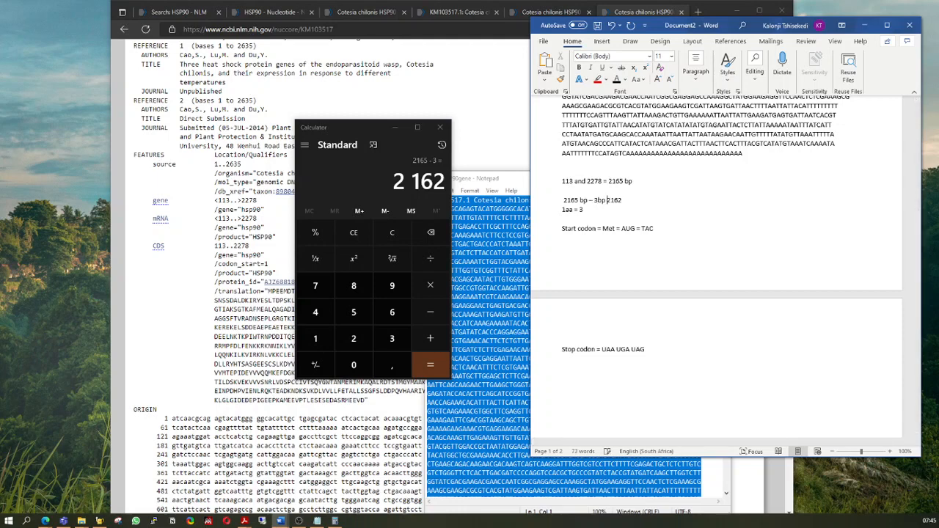
{"action": "type", "text": " ="}
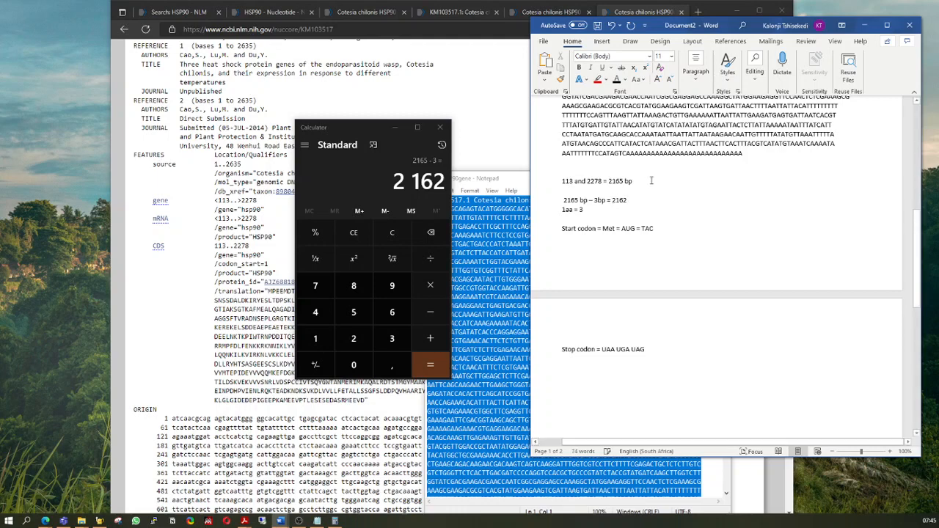
- Divide 2162 by 3 in Calculator and add the line "720 aa" below the subtraction in the document
{"action": "left_click", "coordinate": [644, 201]}
{"action": "key", "text": "Return"}
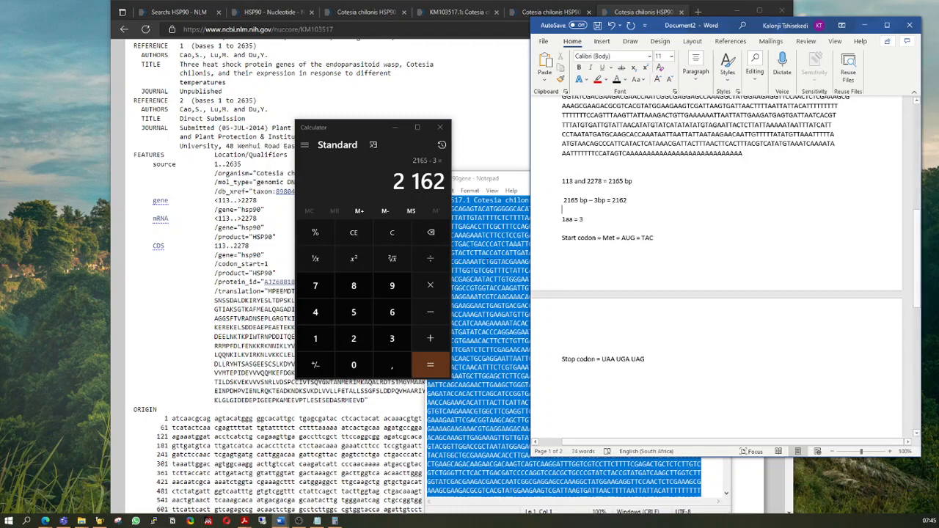
{"action": "left_click", "coordinate": [430, 260]}
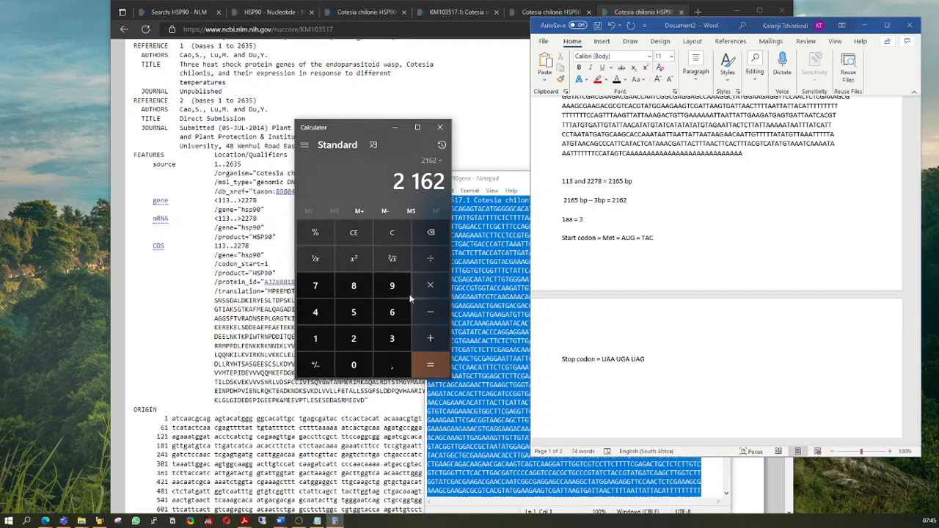
{"action": "left_click", "coordinate": [392, 338]}
{"action": "left_click", "coordinate": [430, 366]}
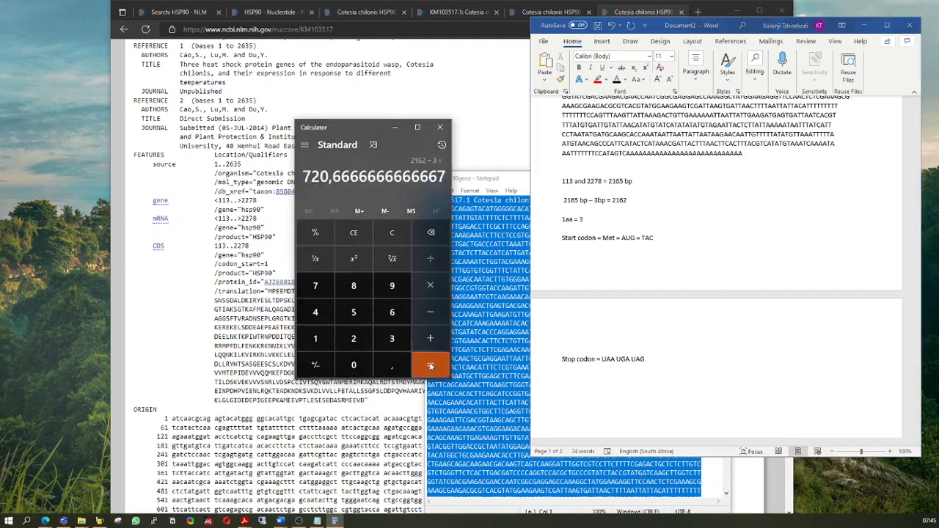
{"action": "left_click", "coordinate": [636, 211]}
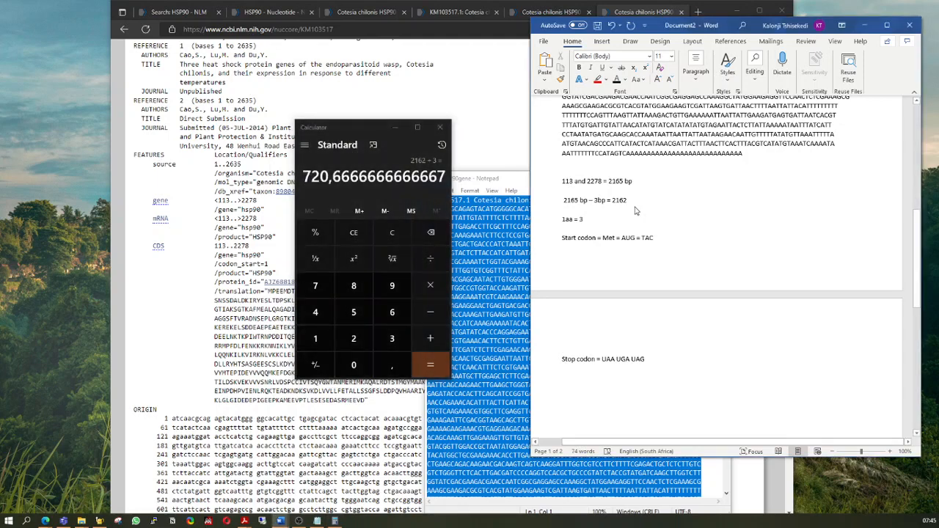
{"action": "type", "text": "72"}
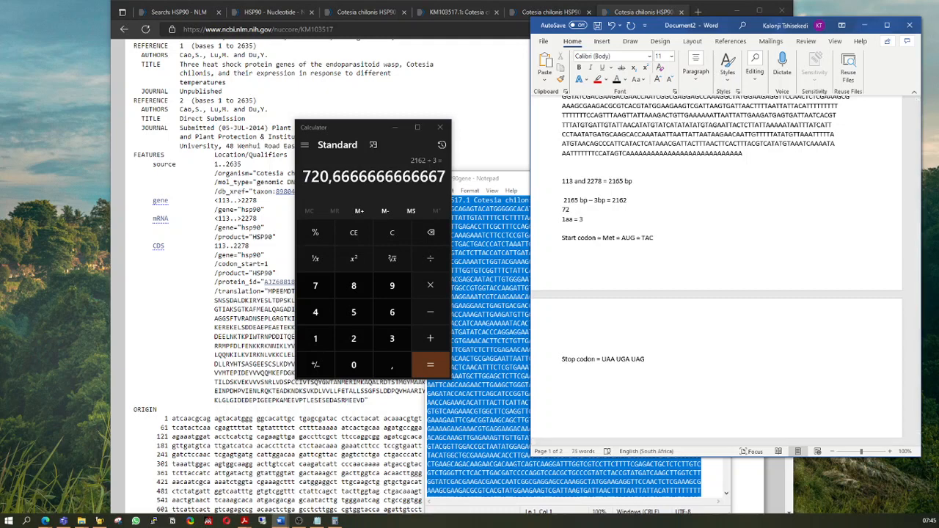
{"action": "type", "text": "0 aa"}
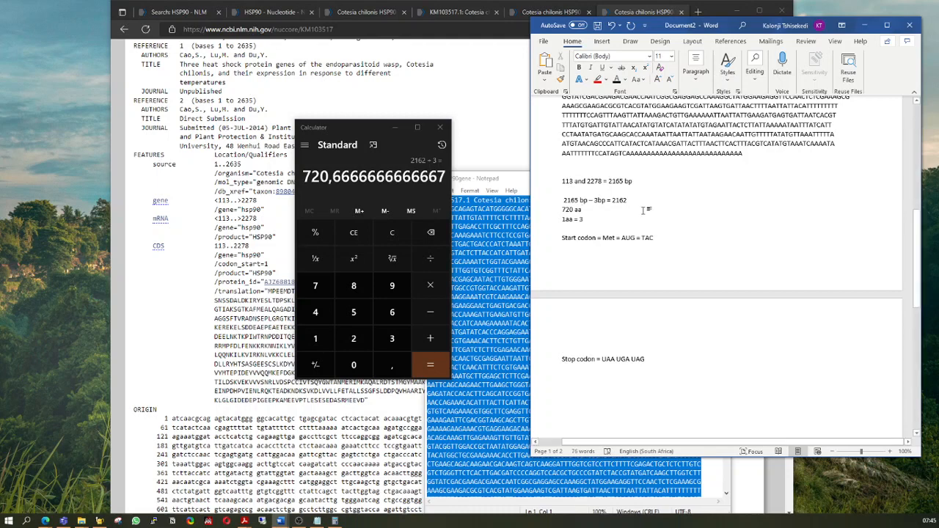
- Add the line "Size of the Protein = 1aa = ~ 100 Da" below the "720 aa" line
{"action": "key", "text": "Return"}
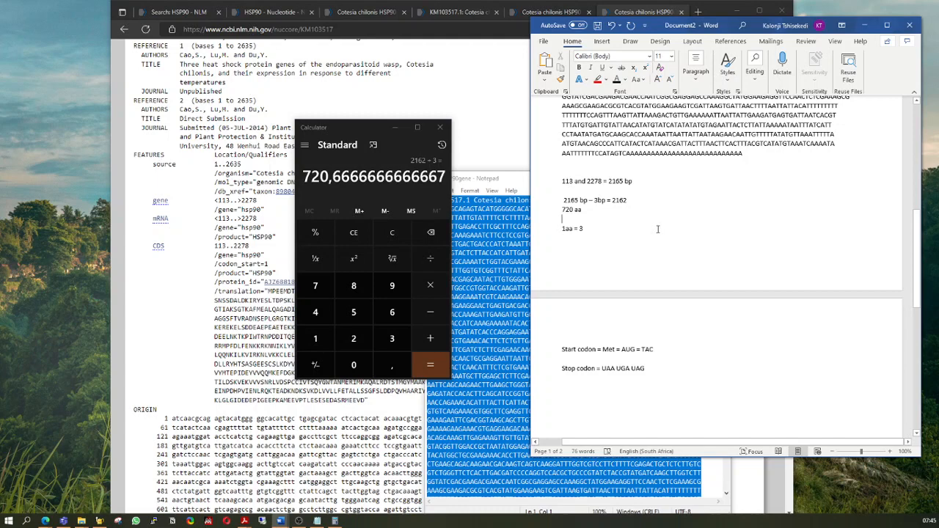
{"action": "type", "text": "Si"}
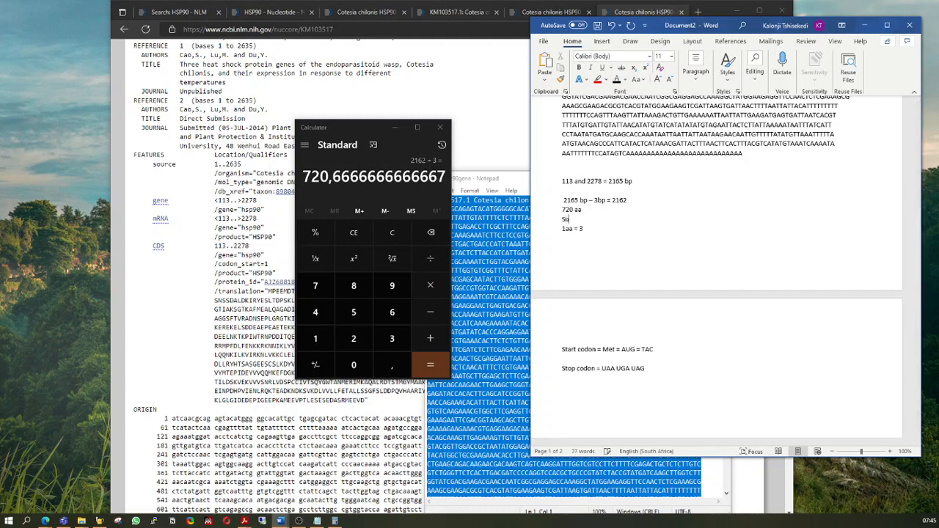
{"action": "type", "text": "ze of the Protein"}
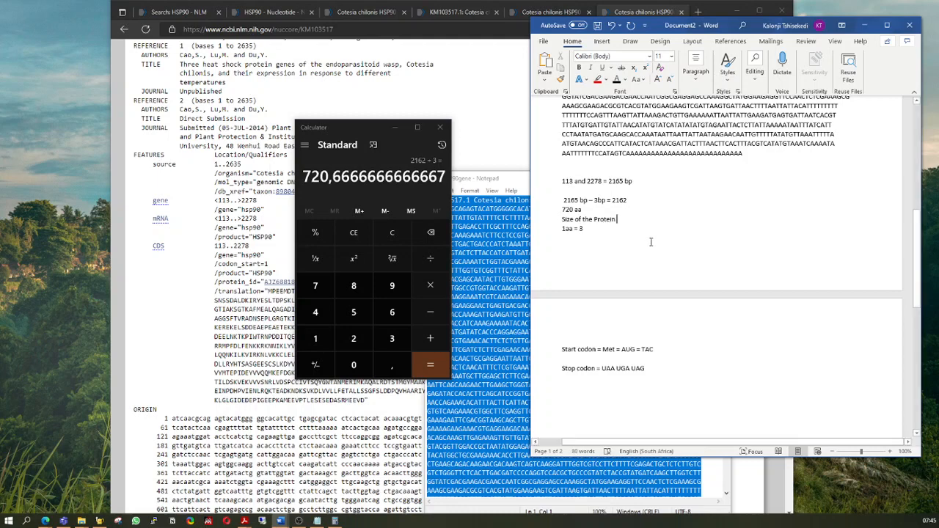
{"action": "type", "text": " = "}
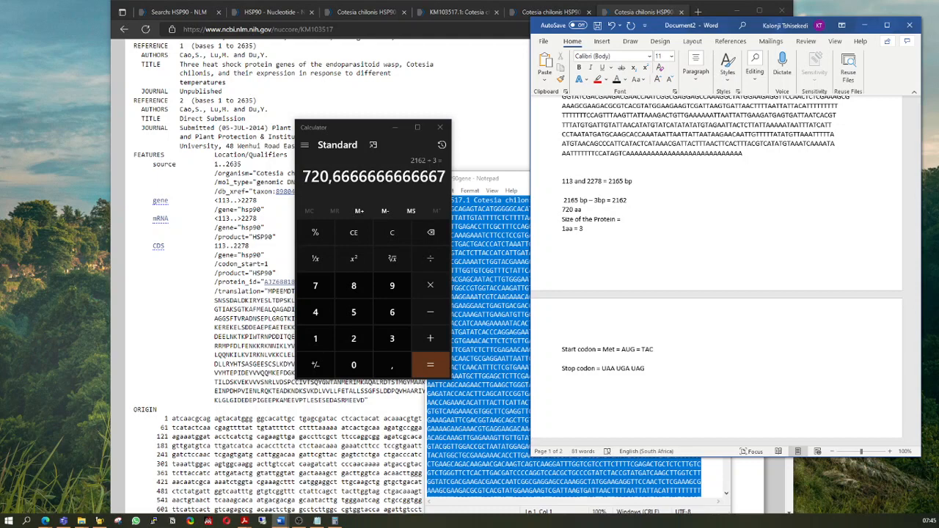
{"action": "type", "text": "1aa ~ 100 Da"}
{"action": "left_click", "coordinate": [633, 220]}
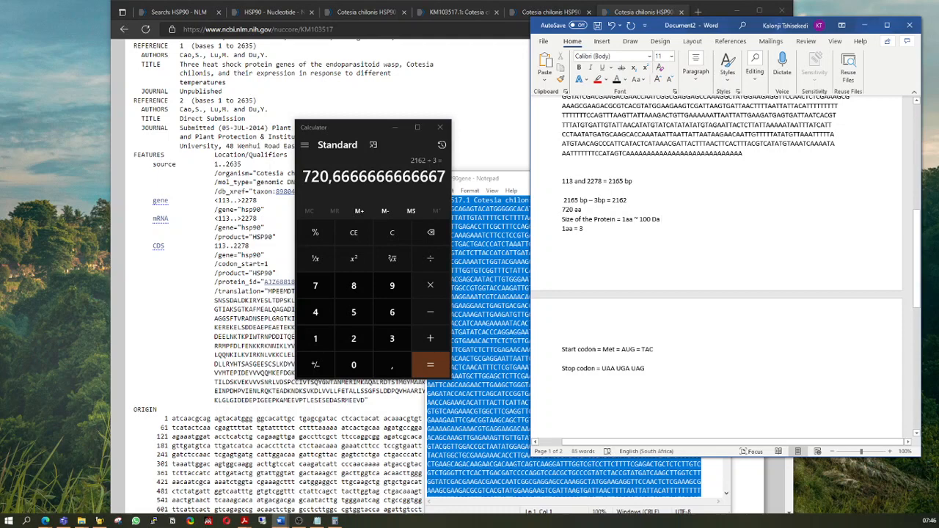
{"action": "type", "text": "="}
{"action": "left_click", "coordinate": [678, 220]}
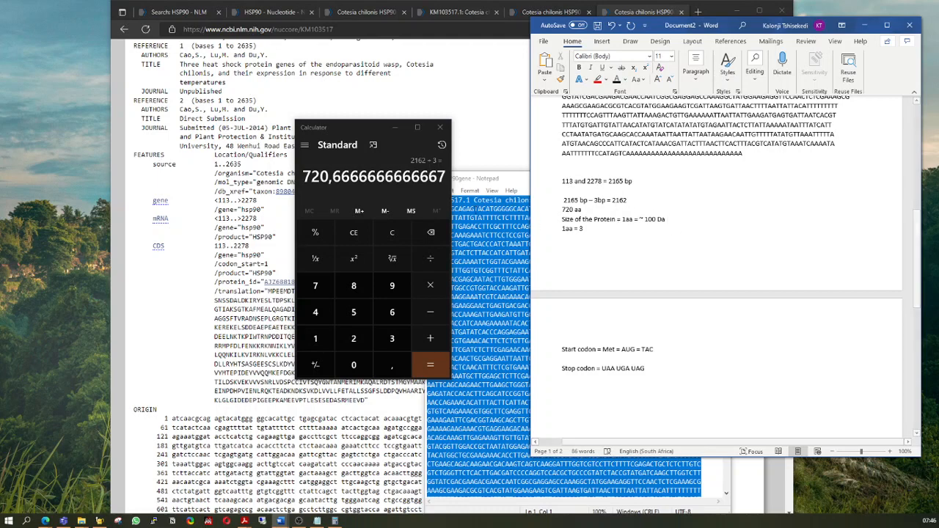
- Clear Calculator and multiply 720 by 100
{"action": "left_click", "coordinate": [391, 232]}
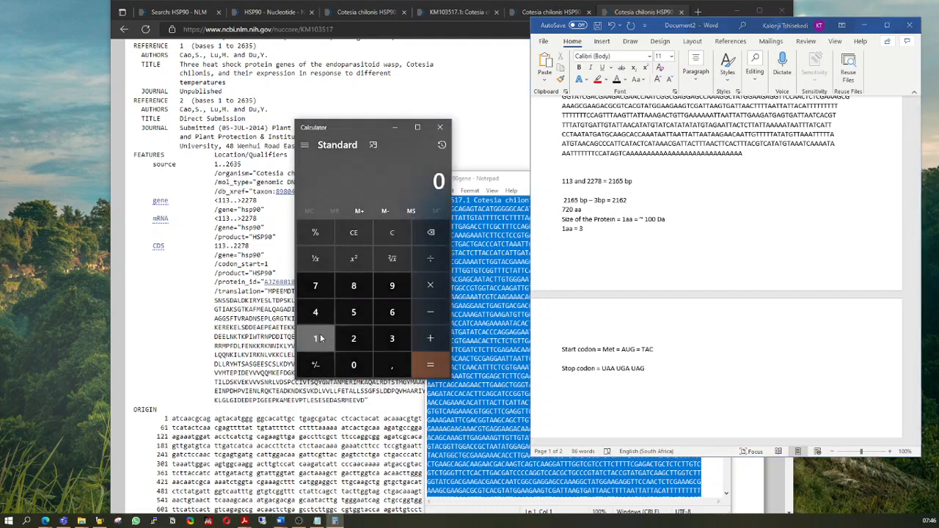
{"action": "left_click", "coordinate": [315, 286]}
{"action": "left_click", "coordinate": [356, 339]}
{"action": "left_click", "coordinate": [355, 362]}
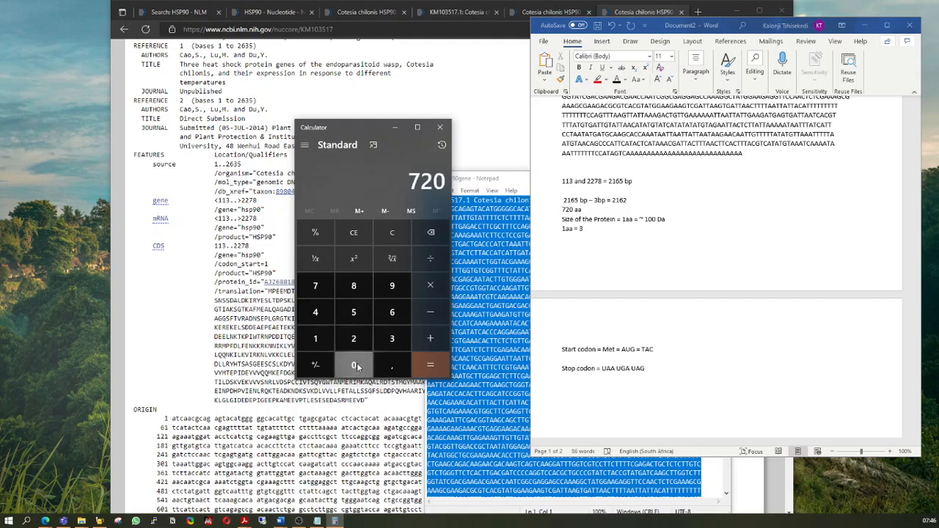
{"action": "left_click", "coordinate": [429, 285]}
{"action": "left_click", "coordinate": [311, 340]}
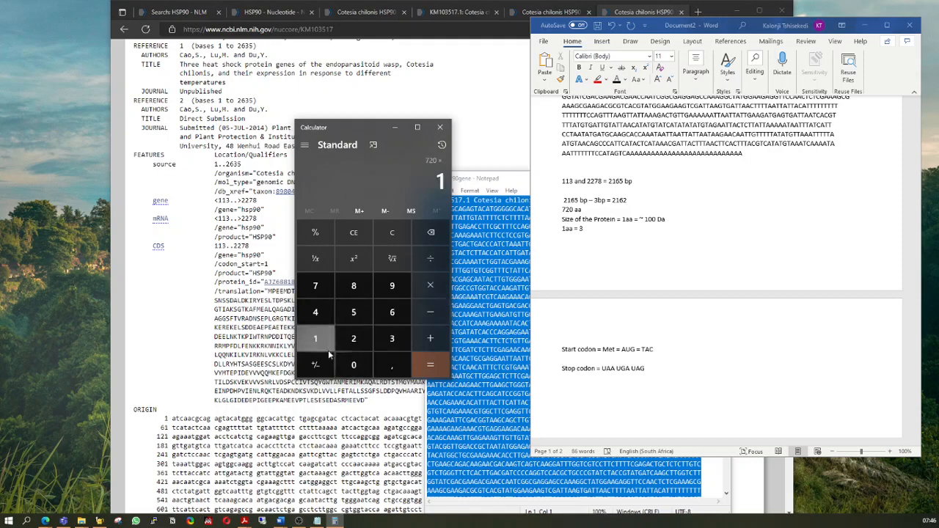
{"action": "double_click", "coordinate": [354, 365]}
{"action": "left_click", "coordinate": [442, 376]}
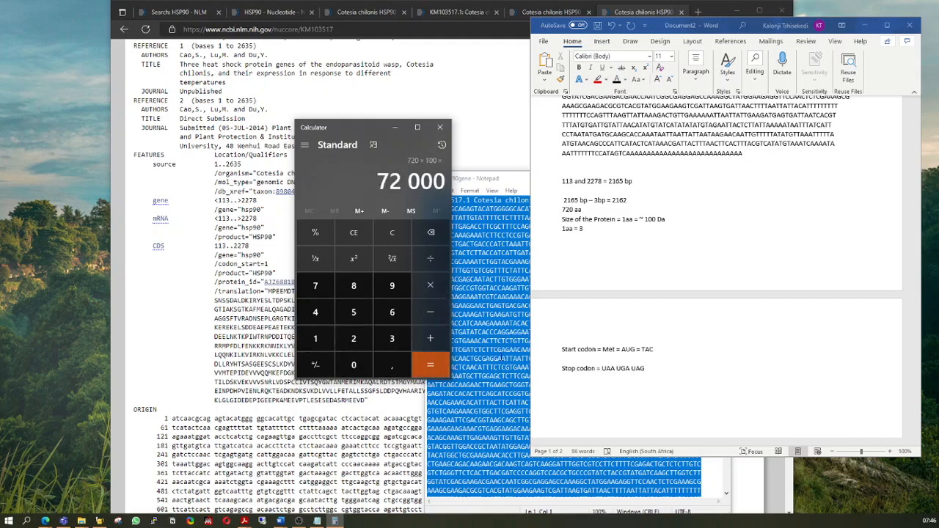
- Add the line "720 x 100 = 72000 Da =" below the protein size line in the document
{"action": "left_click", "coordinate": [675, 219]}
{"action": "key", "text": "Return"}
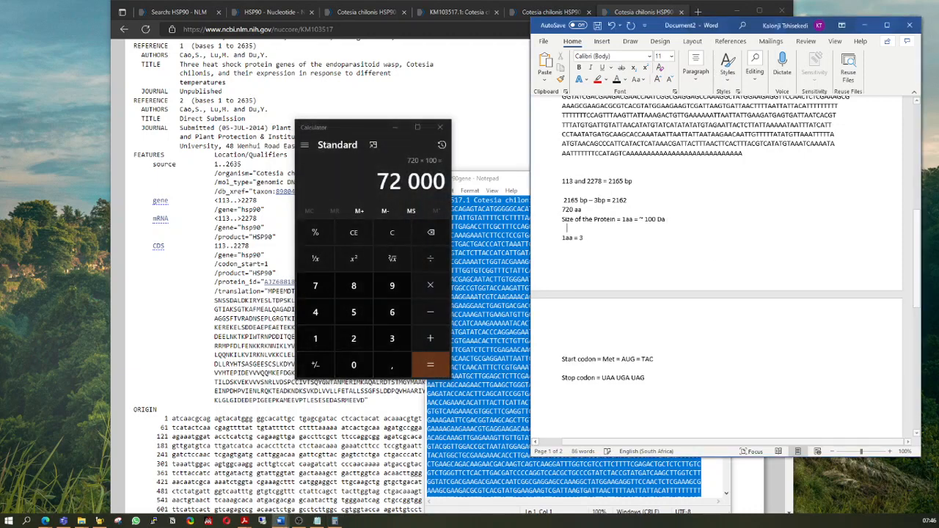
{"action": "type", "text": "720"}
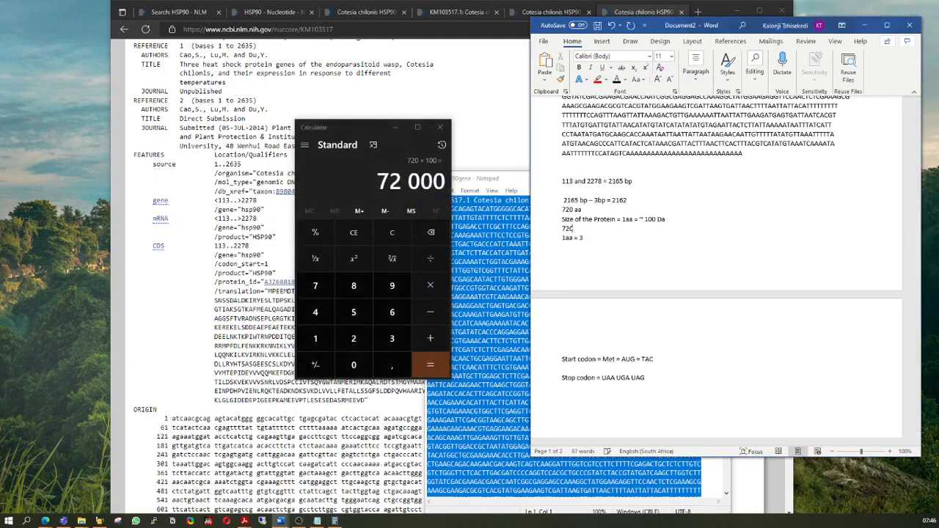
{"action": "type", "text": " x 100 = 72000 Da ="}
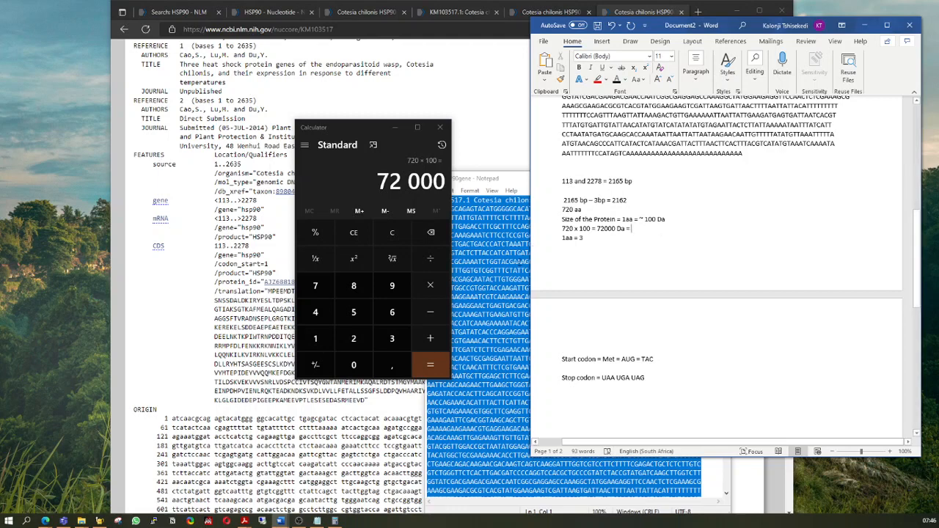
- Divide 72000 by 1000 in Calculator to convert the protein size to kilodaltons
{"action": "left_click", "coordinate": [430, 259]}
{"action": "left_click", "coordinate": [329, 337]}
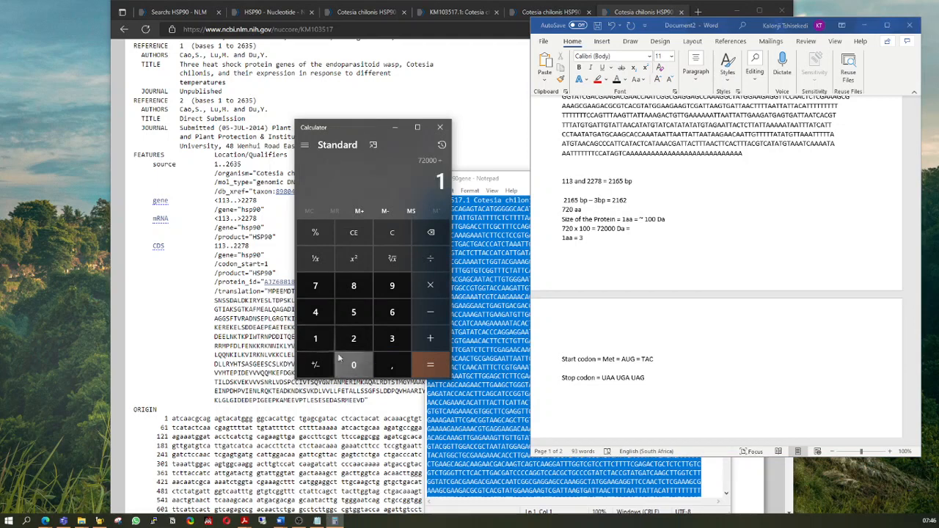
{"action": "left_click", "coordinate": [344, 365]}
{"action": "left_click", "coordinate": [345, 365]}
{"action": "left_click", "coordinate": [345, 364]}
{"action": "left_click", "coordinate": [420, 367]}
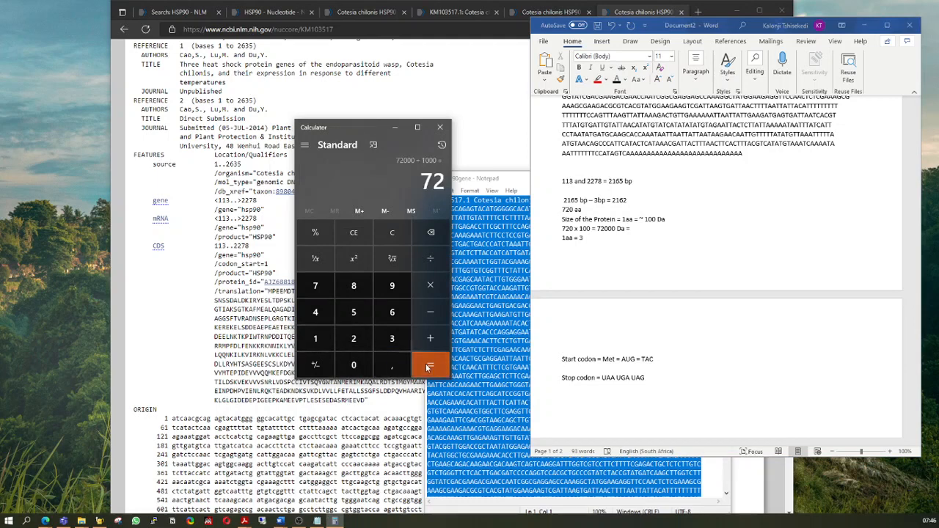
- Complete the "720 x 100 = 72000 Da =" line in the document with "72 kDa"
{"action": "left_click", "coordinate": [635, 229]}
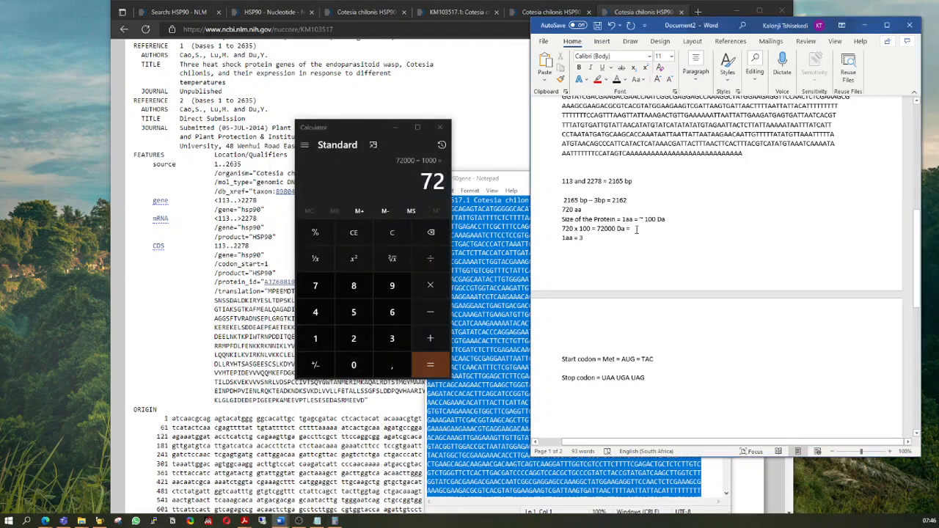
{"action": "type", "text": "72"}
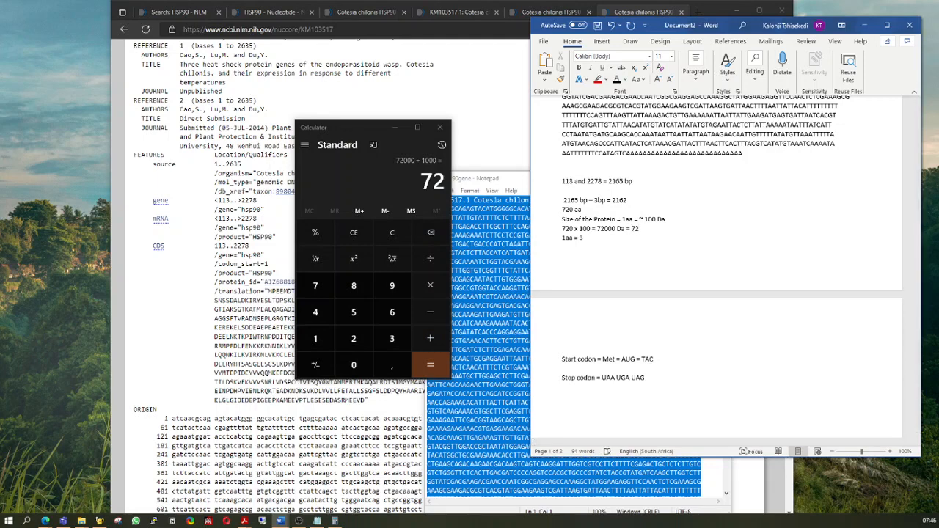
{"action": "type", "text": " kDa"}
- Add the unit "bp" in lowercase after 2162 on the subtraction line
{"action": "left_click", "coordinate": [629, 199]}
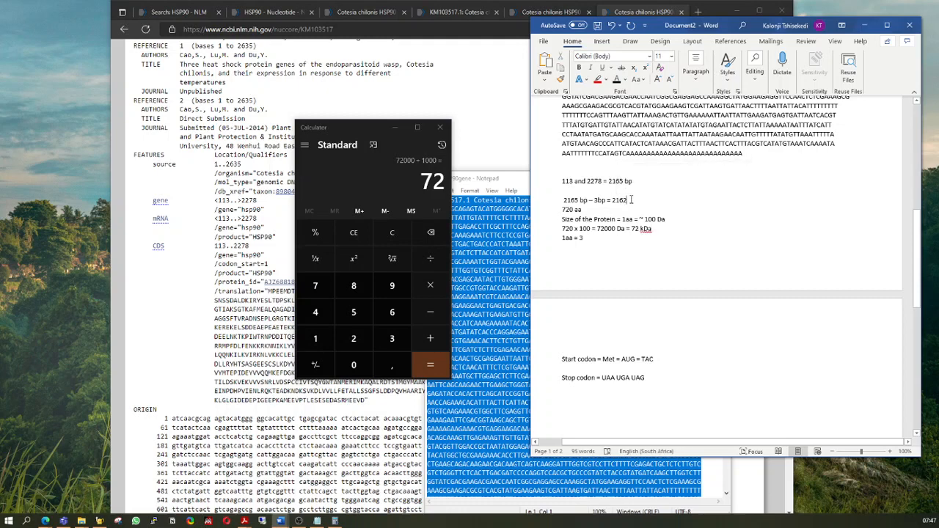
{"action": "type", "text": "b"}
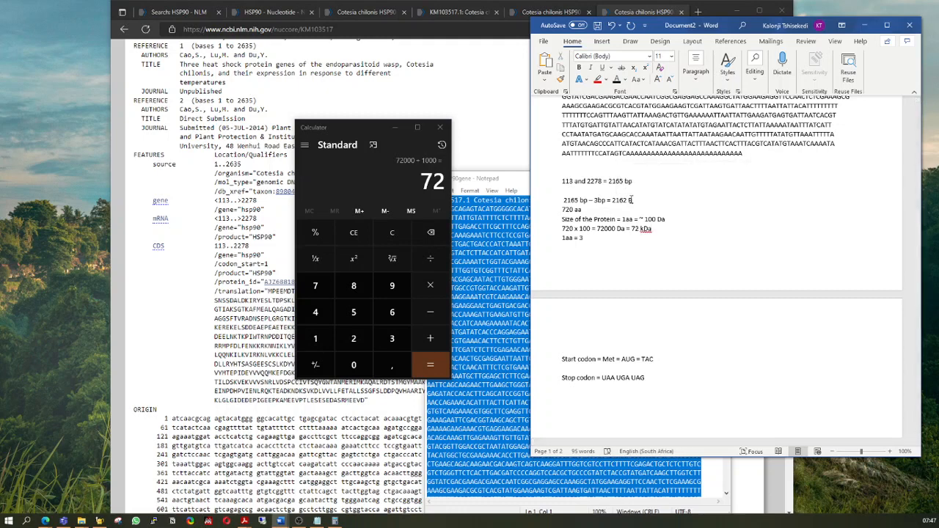
{"action": "type", "text": "p"}
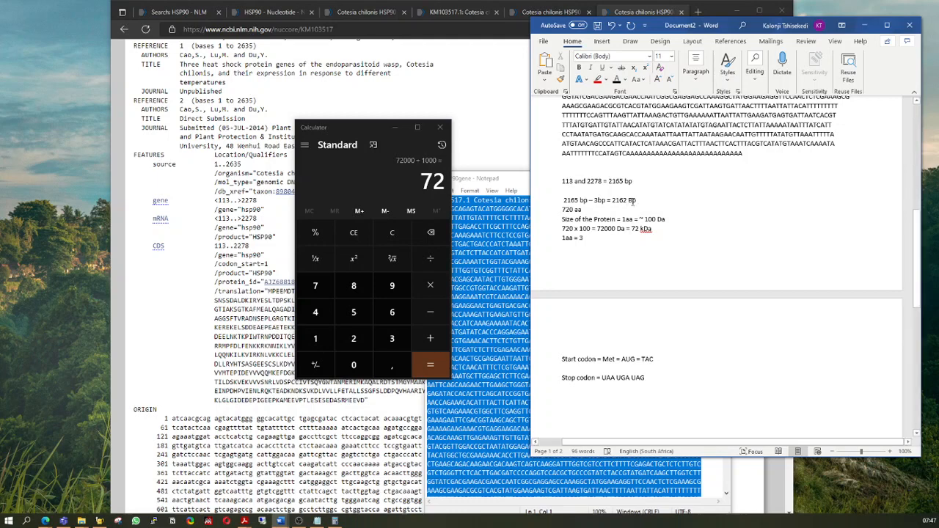
{"action": "left_click", "coordinate": [633, 199]}
{"action": "key", "text": "BackSpace"}
{"action": "type", "text": "b"}
- Highlight "72 kDa" in green at the end of the protein size calculation
{"action": "left_click_drag", "start_coordinate": [652, 231], "coordinate": [631, 232]}
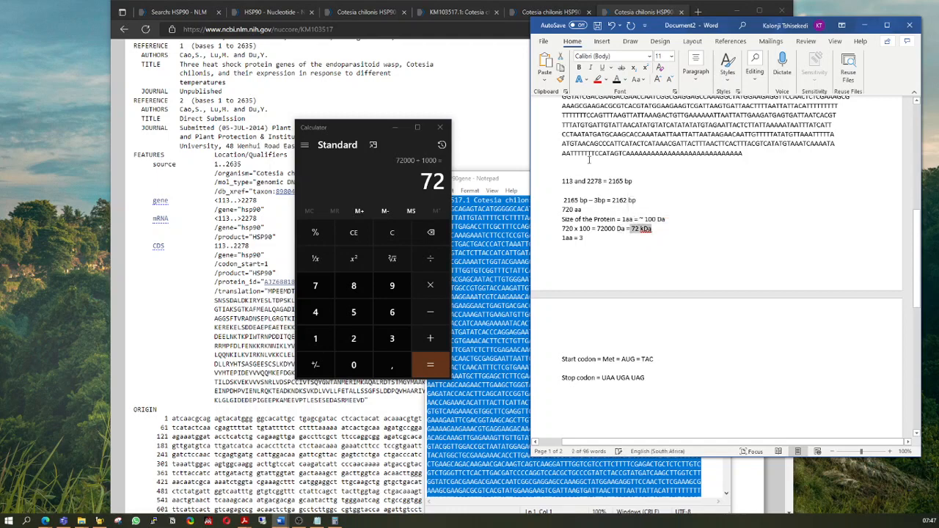
{"action": "left_click", "coordinate": [607, 79]}
{"action": "left_click", "coordinate": [615, 93]}
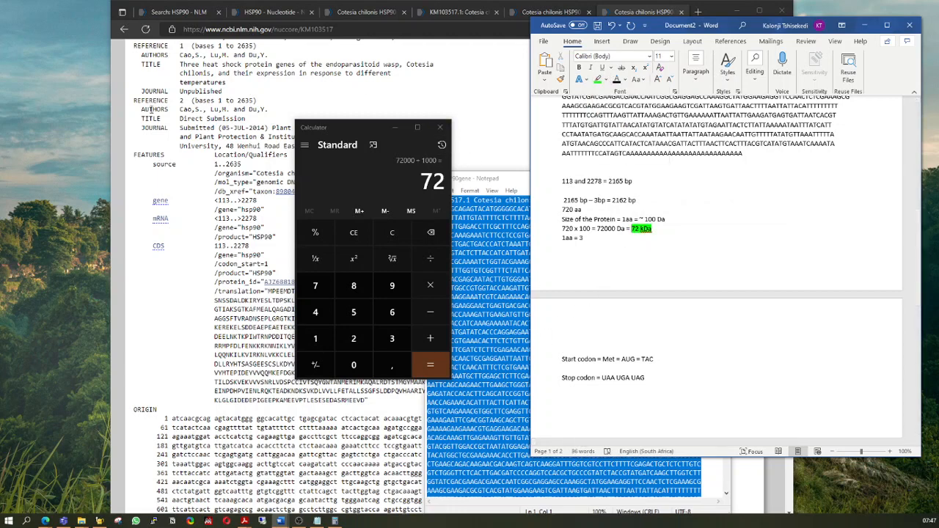
- Review the Cotesia chilonis HSP90 GenBank record from its header through the features to the end of the sequence
{"action": "left_click", "coordinate": [179, 198]}
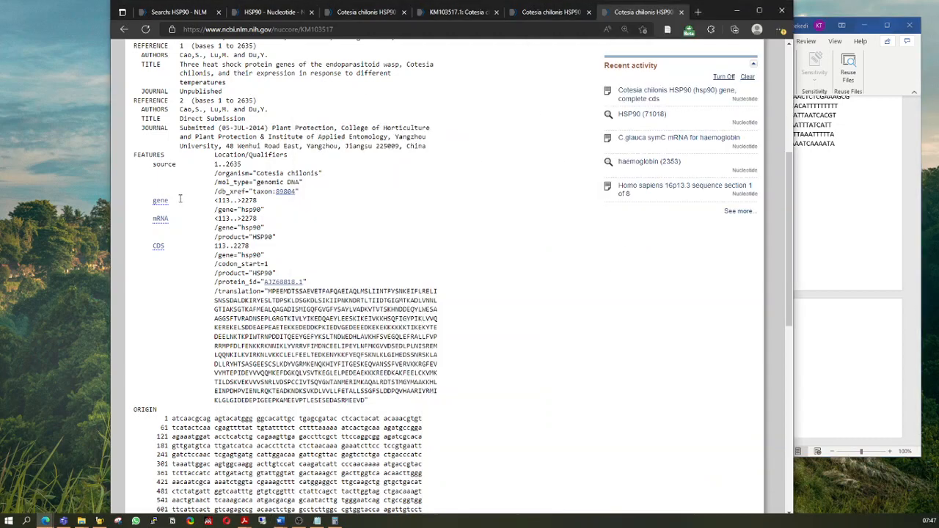
{"action": "left_click", "coordinate": [821, 194]}
{"action": "scroll", "coordinate": [444, 231], "scroll_direction": "down", "scroll_amount": 2}
{"action": "scroll", "coordinate": [328, 229], "scroll_direction": "down", "scroll_amount": 5}
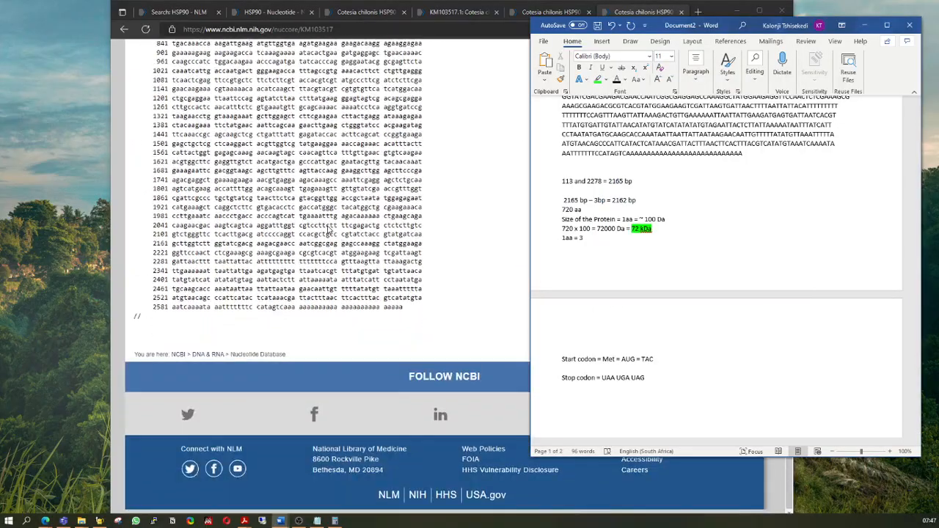
{"action": "scroll", "coordinate": [328, 230], "scroll_direction": "up", "scroll_amount": 15}
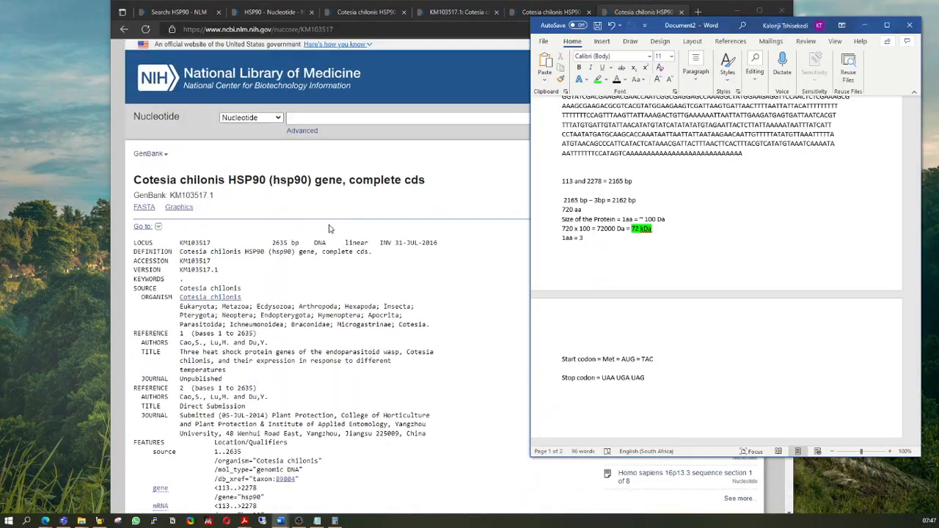
{"action": "scroll", "coordinate": [328, 230], "scroll_direction": "down", "scroll_amount": 10}
{"action": "scroll", "coordinate": [345, 248], "scroll_direction": "down", "scroll_amount": 3}
{"action": "scroll", "coordinate": [344, 248], "scroll_direction": "up", "scroll_amount": 15}
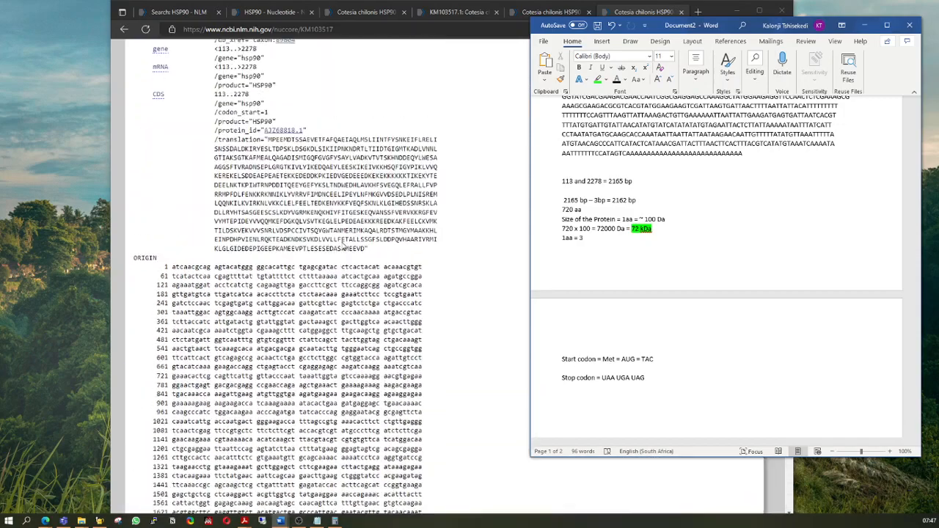
- Search the web for "BLAST" in a new browser tab and open the NCBI Basic Local Alignment Search Tool page
{"action": "left_click", "coordinate": [632, 12]}
{"action": "left_click_drag", "start_coordinate": [719, 12], "coordinate": [662, 17]}
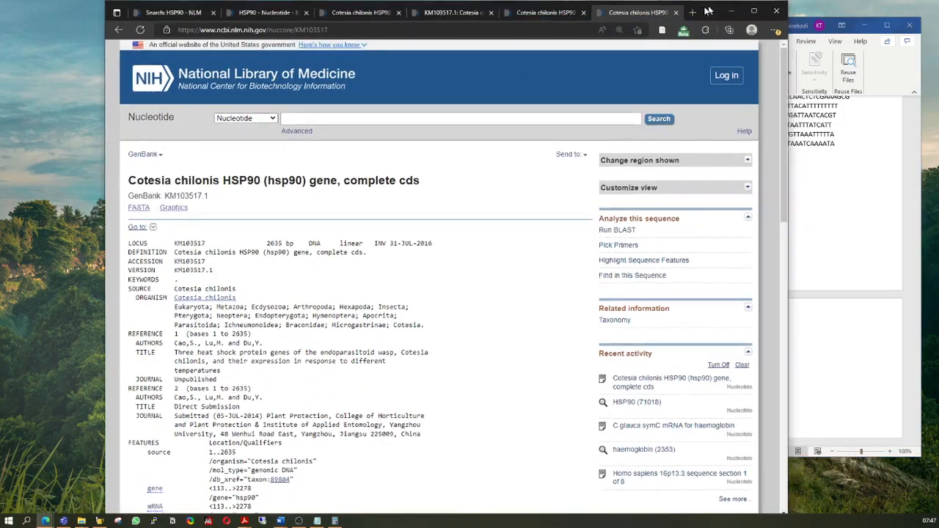
{"action": "left_click", "coordinate": [640, 17]}
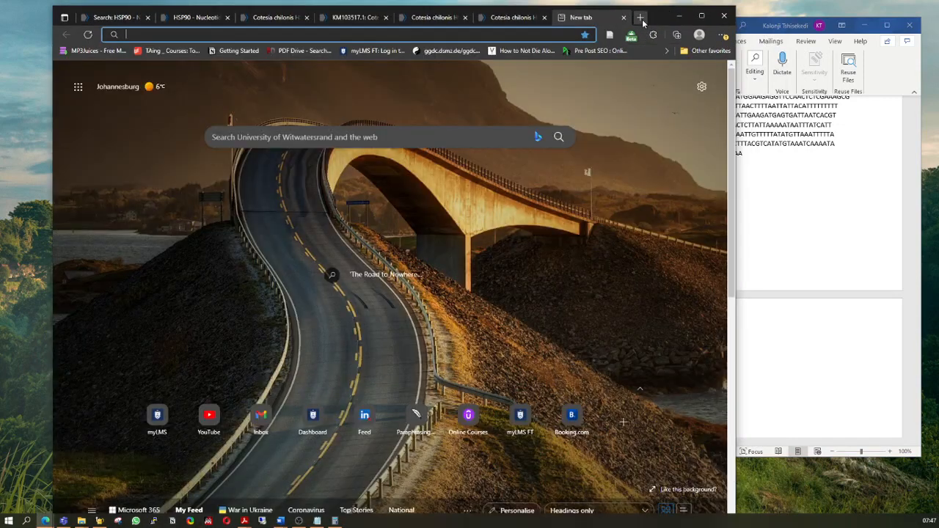
{"action": "type", "text": "BLA"}
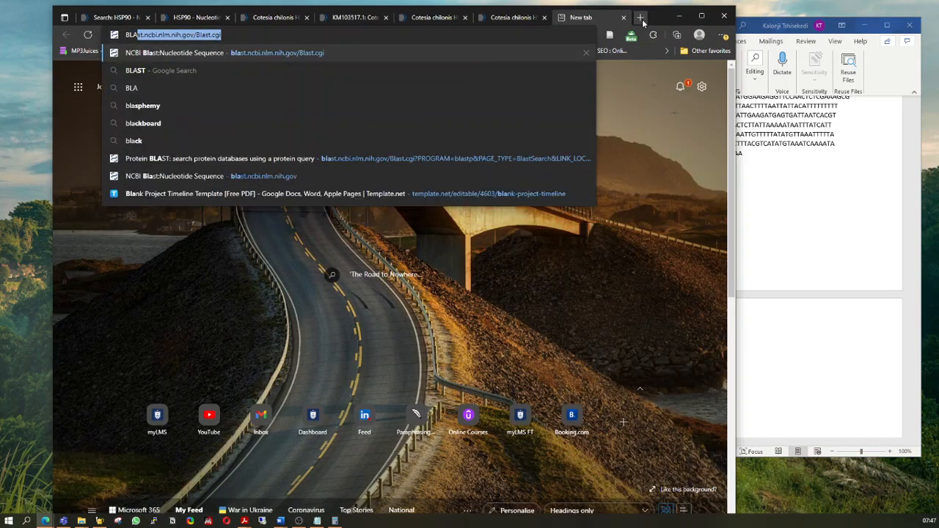
{"action": "type", "text": "ST"}
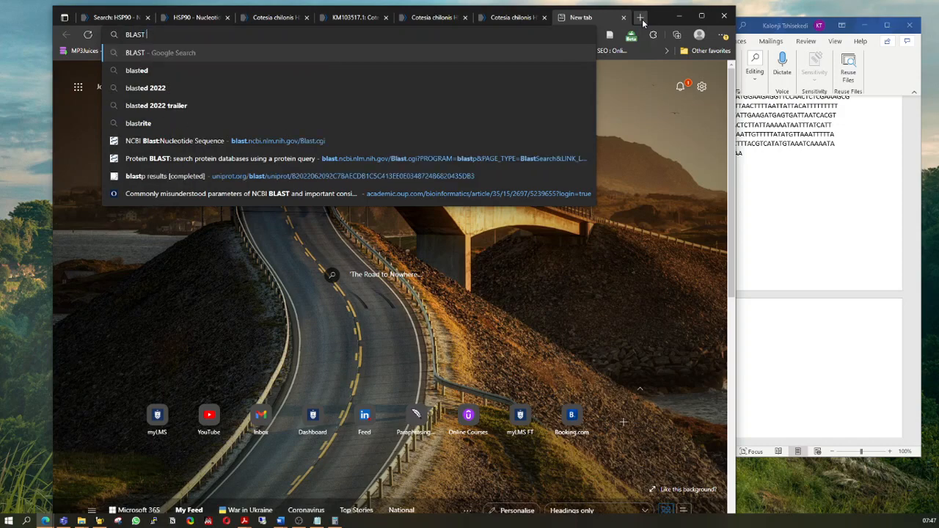
{"action": "key", "text": "Return"}
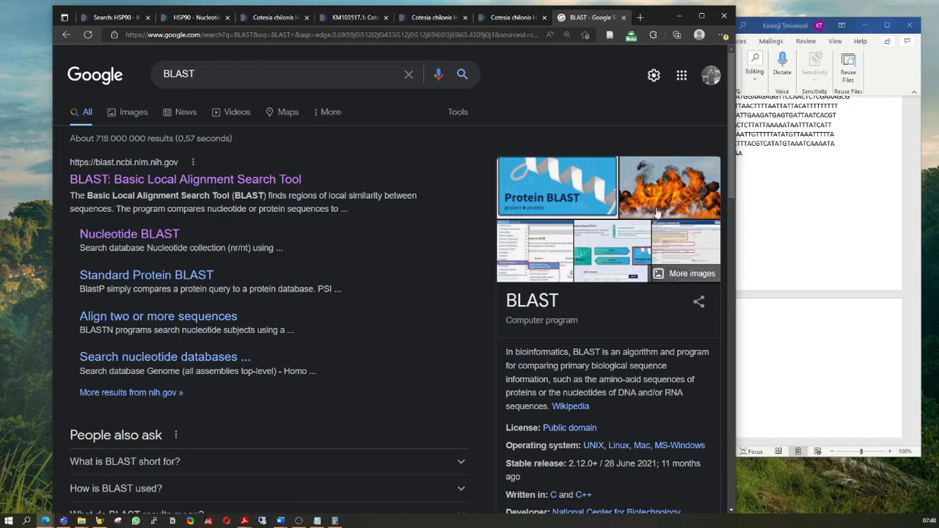
{"action": "left_click", "coordinate": [149, 184]}
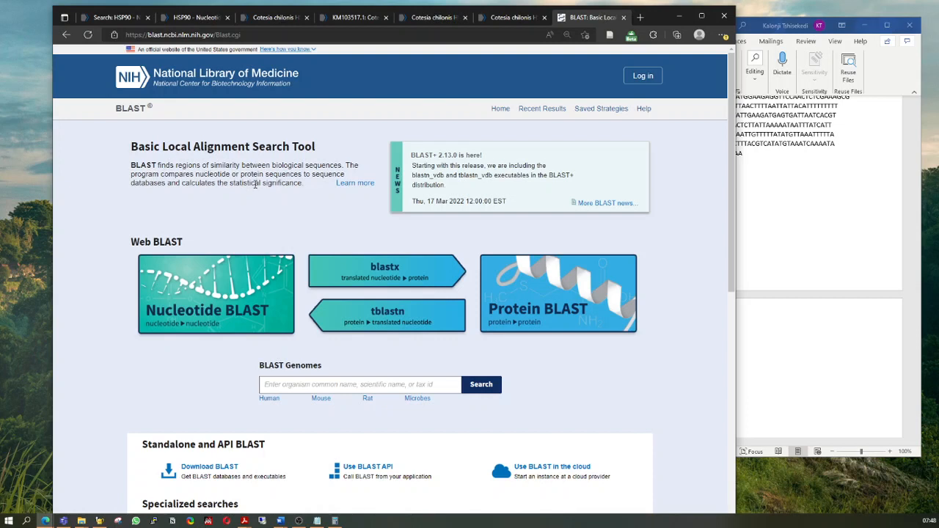
{"action": "left_click", "coordinate": [795, 202]}
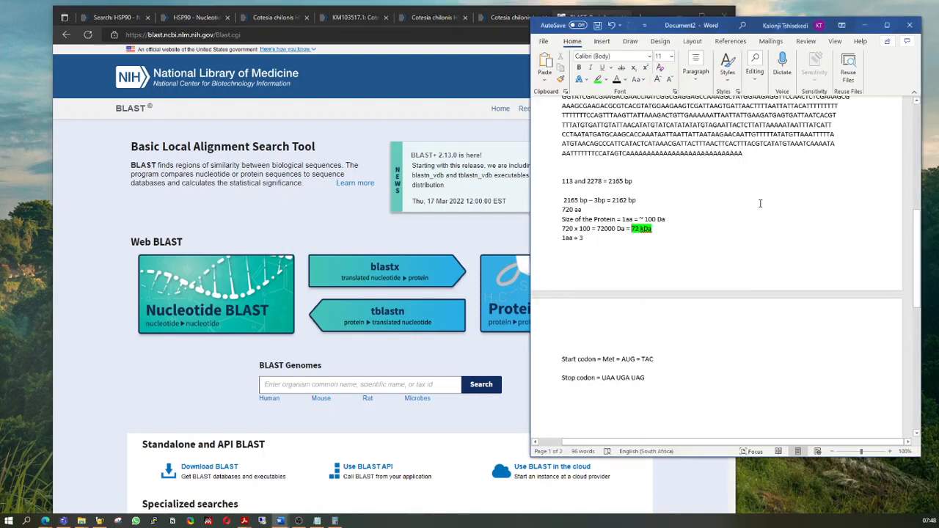
{"action": "scroll", "coordinate": [736, 210], "scroll_direction": "up", "scroll_amount": 2}
{"action": "scroll", "coordinate": [742, 170], "scroll_direction": "up", "scroll_amount": 2}
{"action": "scroll", "coordinate": [743, 170], "scroll_direction": "down", "scroll_amount": 4}
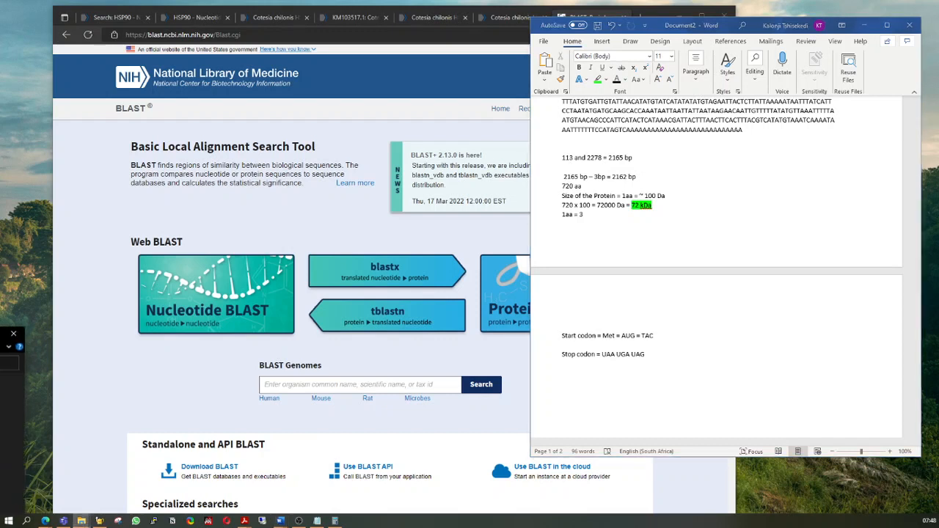
{"action": "left_click", "coordinate": [82, 520]}
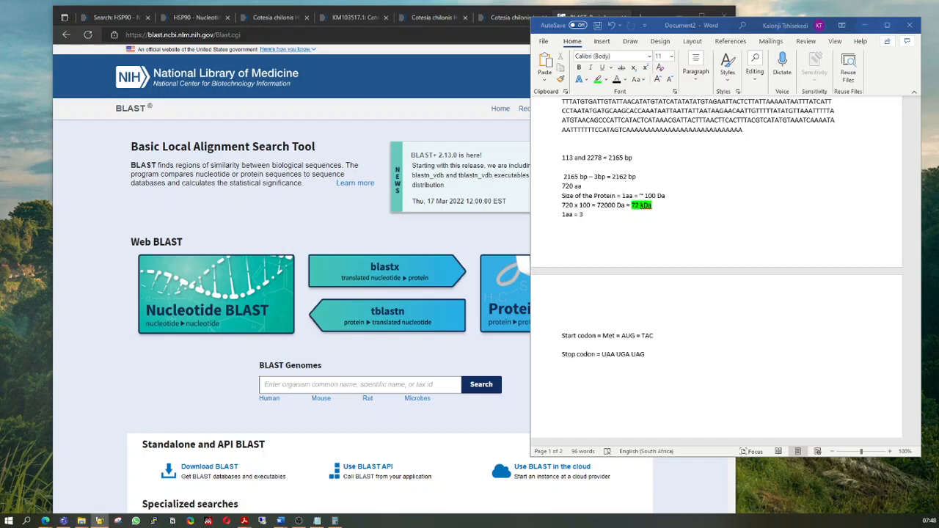
- Move the Word document over the BLAST page and add the line "16s = ID" a few lines below the stop codons
{"action": "left_click_drag", "start_coordinate": [654, 22], "coordinate": [436, 74]}
{"action": "left_click", "coordinate": [379, 452]}
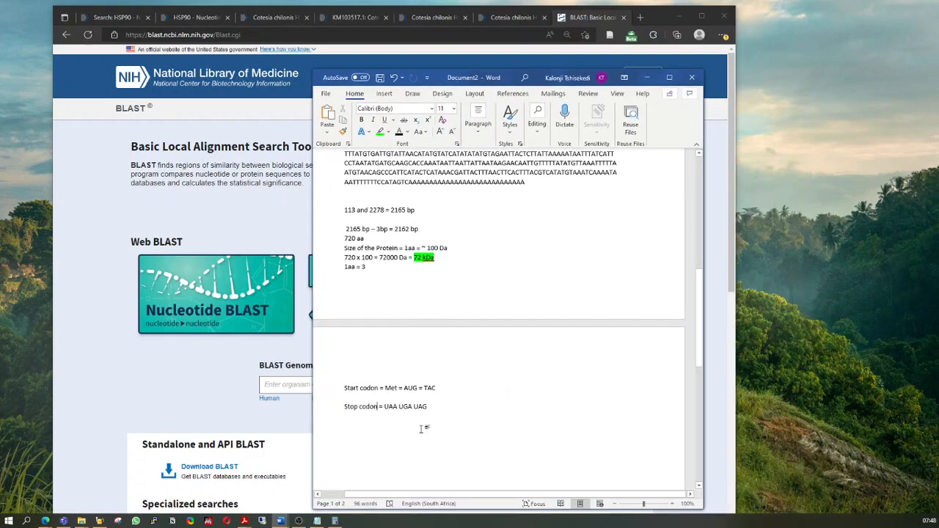
{"action": "left_click", "coordinate": [443, 416]}
{"action": "key", "text": "Return"}
{"action": "key", "text": "Return"}
{"action": "key", "text": "Return"}
{"action": "key", "text": "Return"}
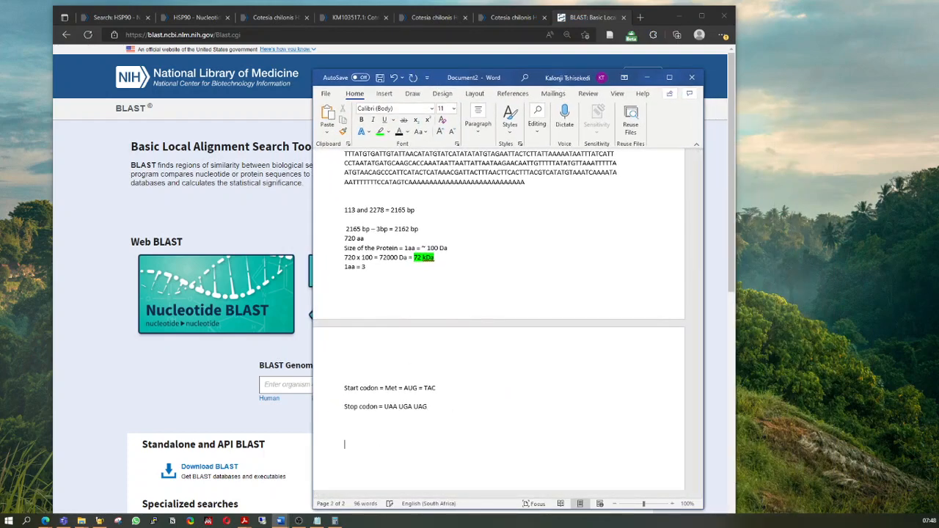
{"action": "type", "text": "16s = ID"}
{"action": "key", "text": "Return"}
{"action": "scroll", "coordinate": [431, 373], "scroll_direction": "down", "scroll_amount": 1}
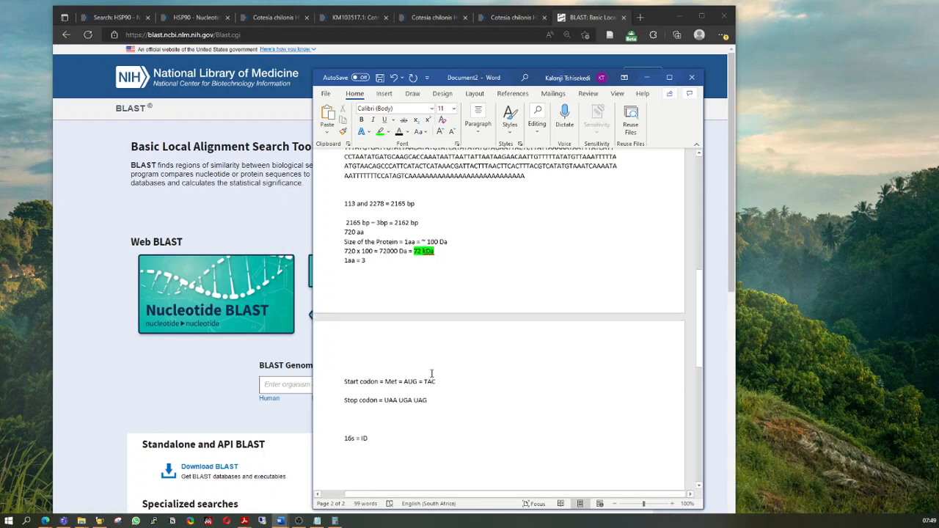
{"action": "scroll", "coordinate": [431, 373], "scroll_direction": "down", "scroll_amount": 3}
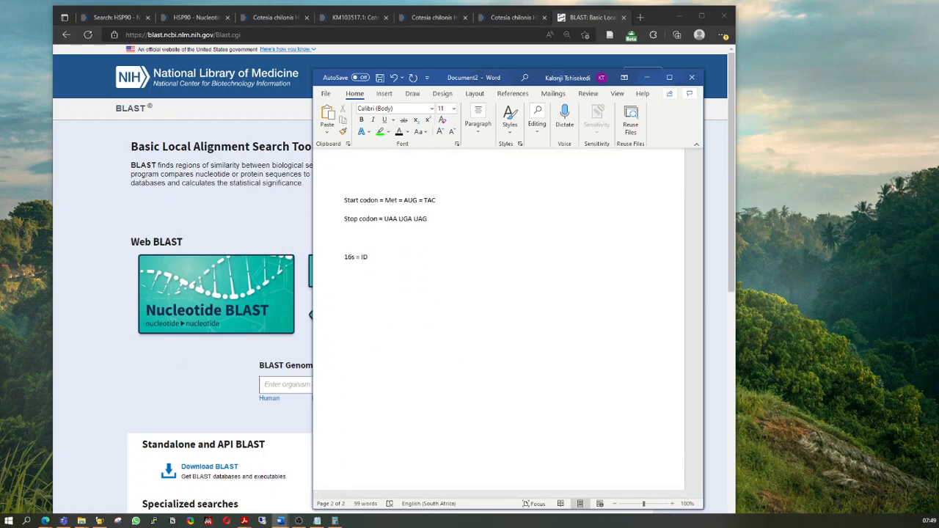
- Switch to BioEdit and examine the G1_ITS4_B07_3730XL.ab1 chromatogram from its first bases to the end of the readable peaks
{"action": "key", "text": "alt+Tab"}
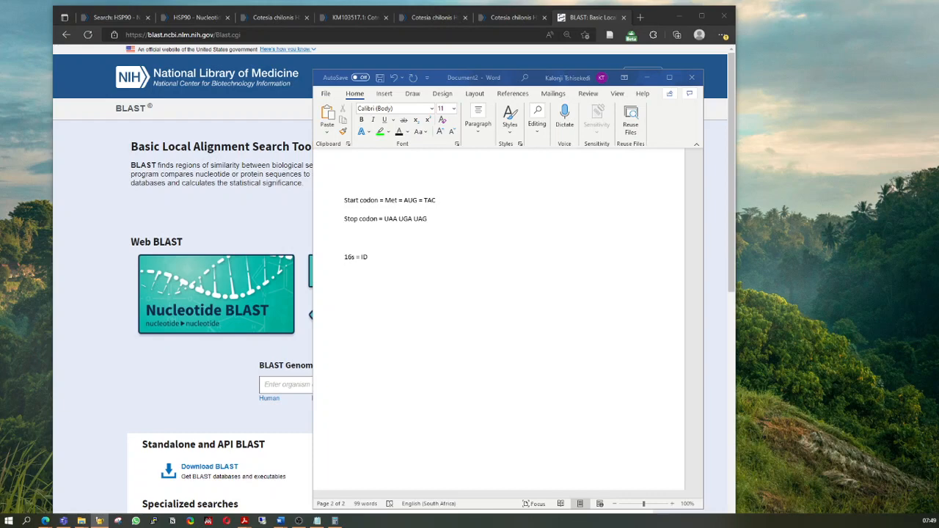
{"action": "key", "text": "alt+Tab"}
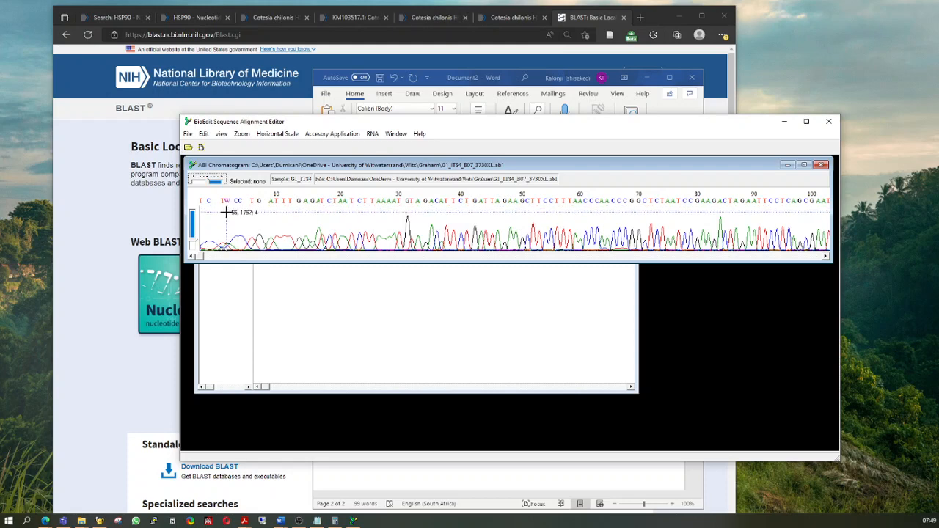
{"action": "mouse_move", "coordinate": [209, 258]}
{"action": "left_mouse_down"}
{"action": "mouse_move", "coordinate": [620, 274]}
{"action": "mouse_move", "coordinate": [451, 270]}
{"action": "mouse_move", "coordinate": [467, 258]}
{"action": "left_mouse_up"}
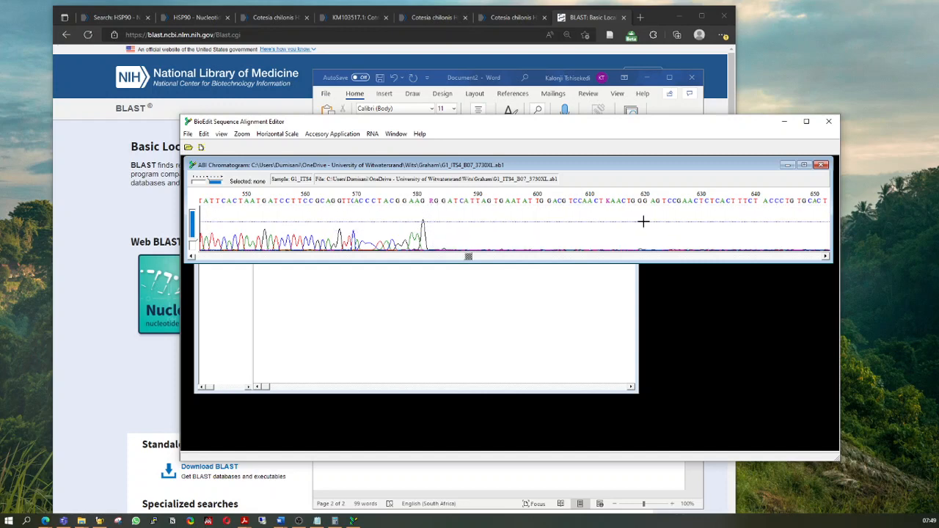
{"action": "left_click_drag", "start_coordinate": [467, 261], "coordinate": [434, 262]}
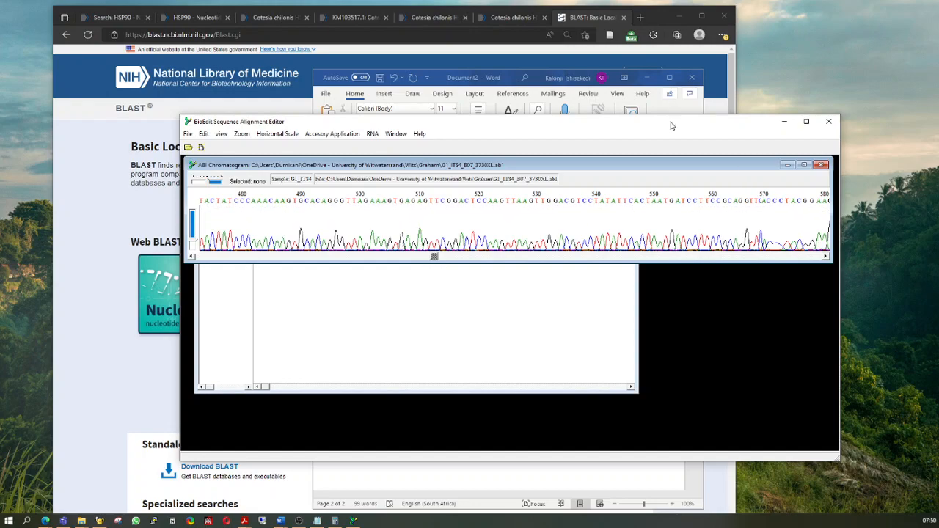
{"action": "left_click_drag", "start_coordinate": [670, 123], "coordinate": [0, 375]}
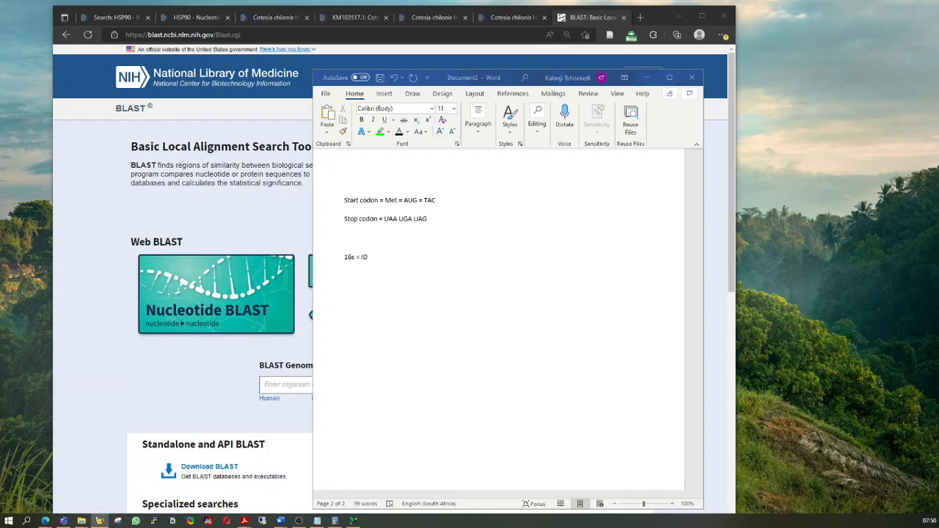
- Insert the nucleotide sequence starting with AACCAAGATCCGAGG below "16s = ID" in the Word document
{"action": "left_click", "coordinate": [354, 288]}
{"action": "type", "text": "AACCAAGATCCGAGGTCAGAGTGTAAAAATGTACTTTTGGACGTCGTCGTTATGAGTGCAAAGCGCGAGATGTACTGCGC TCCGAAATCAATACGCCGGCTGCCAATTGTTTTGAGGCGAGTCTACACGCAGAGGCGAGACAAACACCCAACACCAAGCA GAGCTTGAAGGTACAAATGACGCTCGAACAGGCATGCCCCATGGAATACCAAGGGGCGCAATGTGCGTTCAAAGATTCGA TGATTCACTGAATTCTGCAATTCACACTACTTATCGCATTTCGCTGCGTTCTTCATCGATGCCAGAACCAAGAGATCCGT TGTTGAAAGTTGTAACTATTAAGTTTTTTCAGACGCTGATTGCAACTGCAAATGGTTTAAATTGTCCAATCGGCGGGCGA ACCCGCCGAGGAAACGAAGGTACTTAAAAGACATGGGTAAGAGATAGCAGGCAAAGCCTACAACTCTAGGTAATGATCCT TCCGCAGGTTCACCTACGGAAG"}
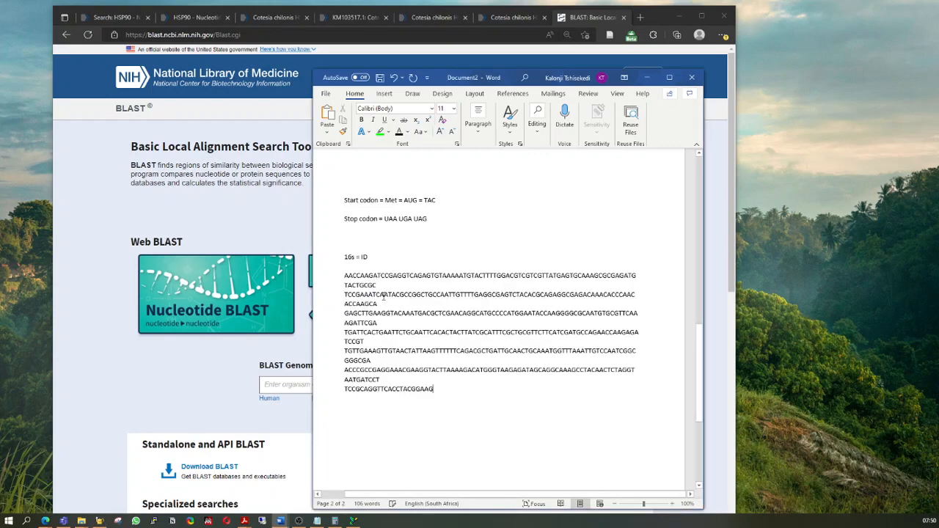
- Left-align the inserted 16s sequence and adjust its line and paragraph spacing with the Add Space After Paragraph option
{"action": "left_click_drag", "start_coordinate": [439, 390], "coordinate": [342, 276]}
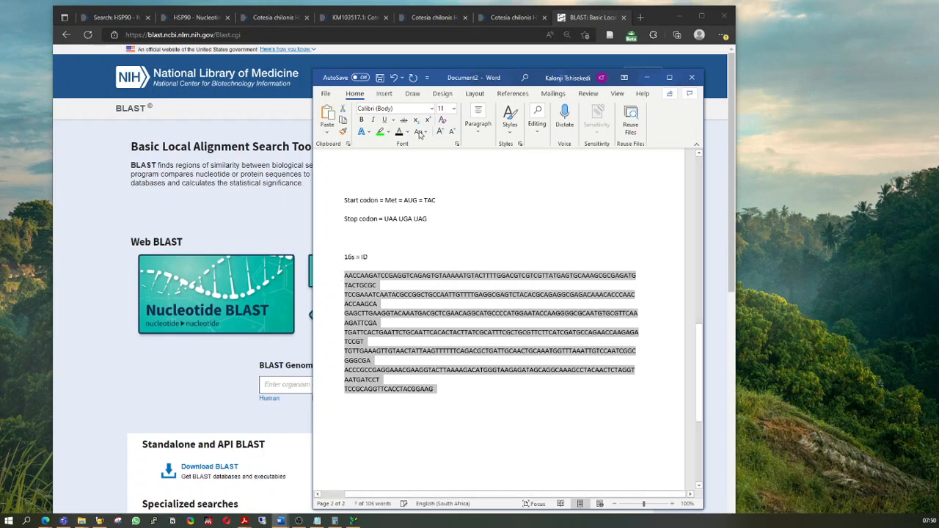
{"action": "left_click", "coordinate": [481, 133]}
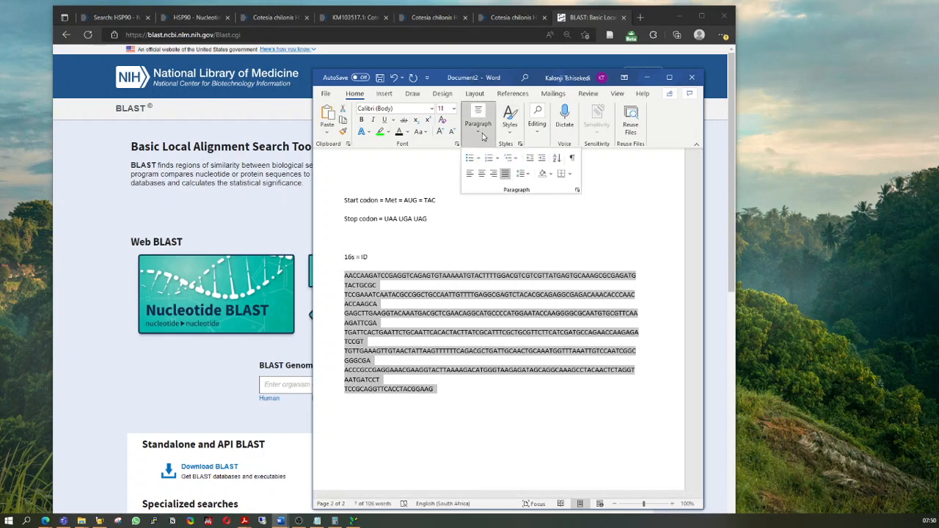
{"action": "left_click", "coordinate": [504, 173]}
{"action": "left_click", "coordinate": [522, 173]}
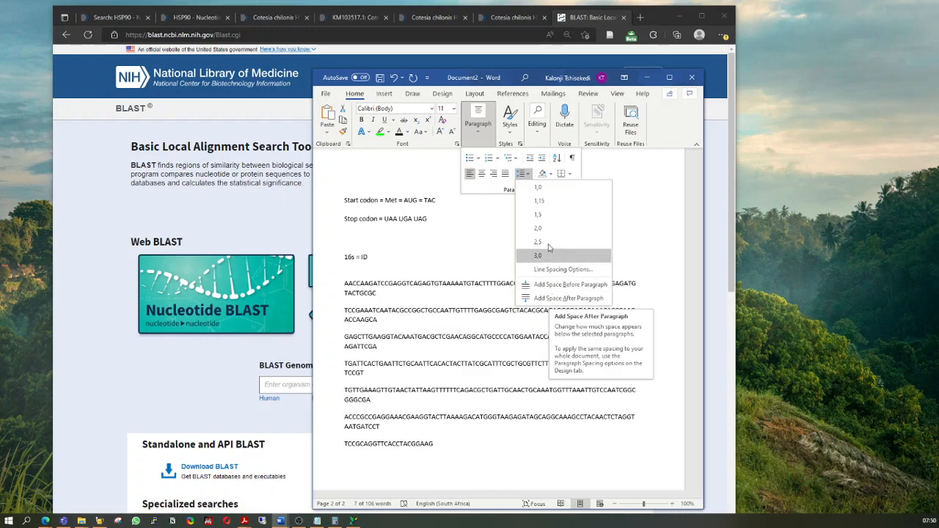
{"action": "left_click", "coordinate": [569, 298]}
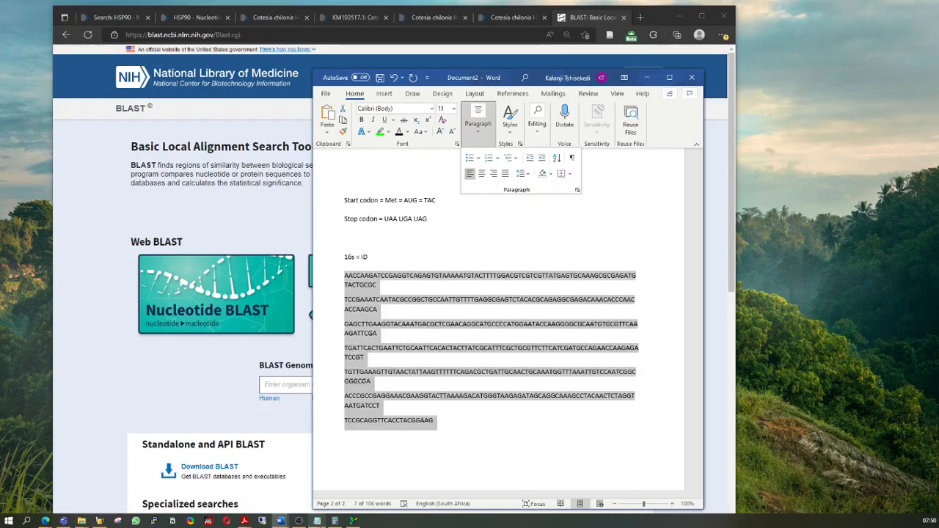
- Switch to Notepad, paste the 16s sequence into a new blank file and move its window over the document
{"action": "key", "text": "alt+Tab"}
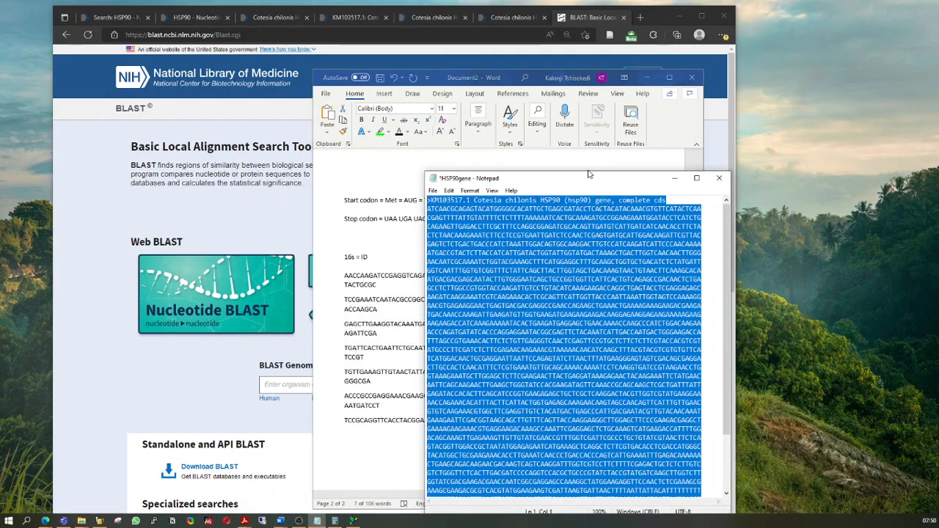
{"action": "key", "text": "ctrl+n"}
{"action": "left_click", "coordinate": [484, 266]}
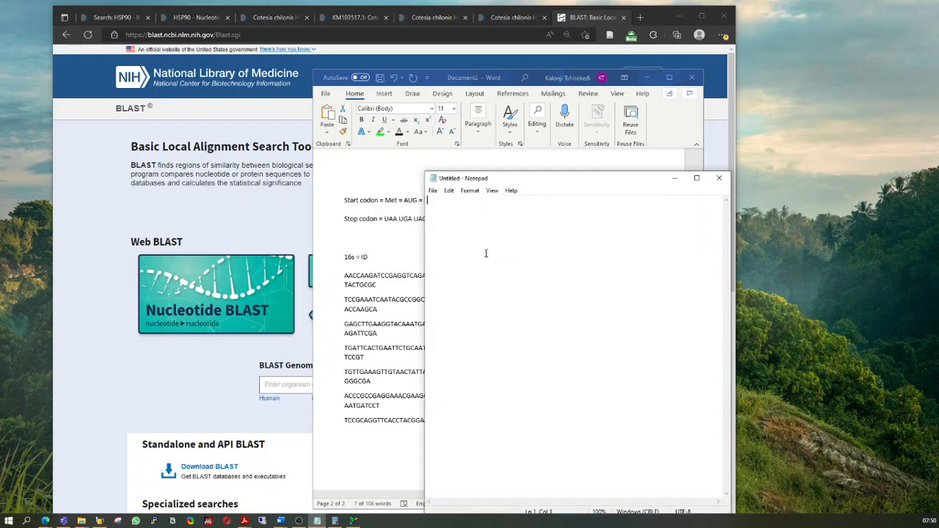
{"action": "key", "text": "ctrl+v"}
{"action": "left_click_drag", "start_coordinate": [539, 181], "coordinate": [418, 108]}
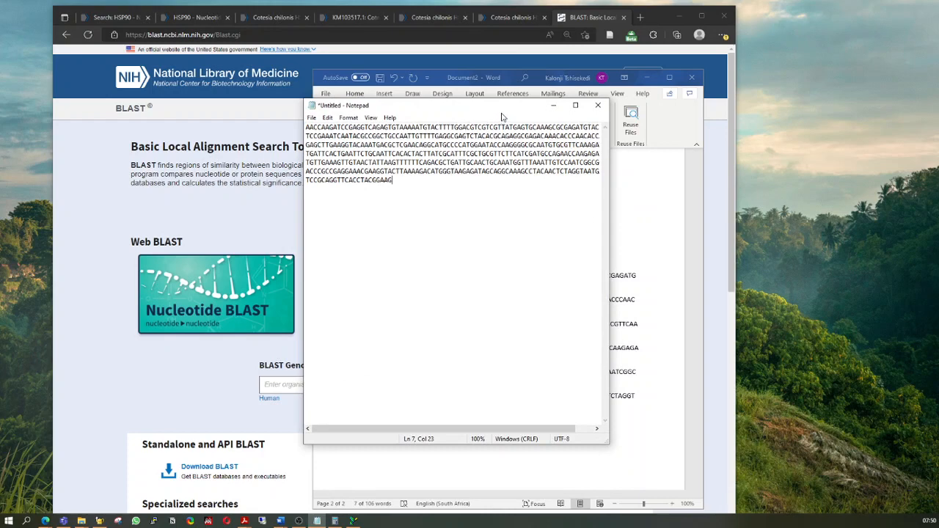
{"action": "left_click_drag", "start_coordinate": [497, 110], "coordinate": [506, 79]}
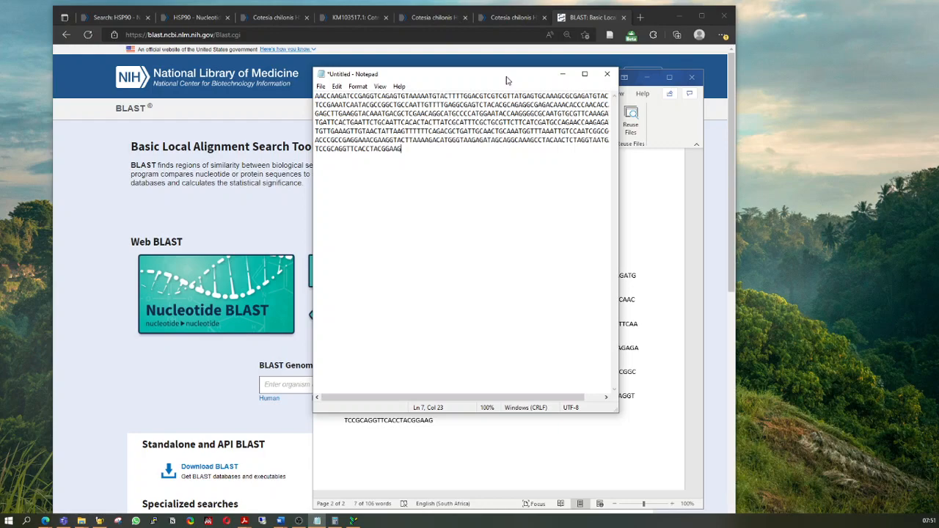
{"action": "left_click_drag", "start_coordinate": [496, 79], "coordinate": [532, 91]}
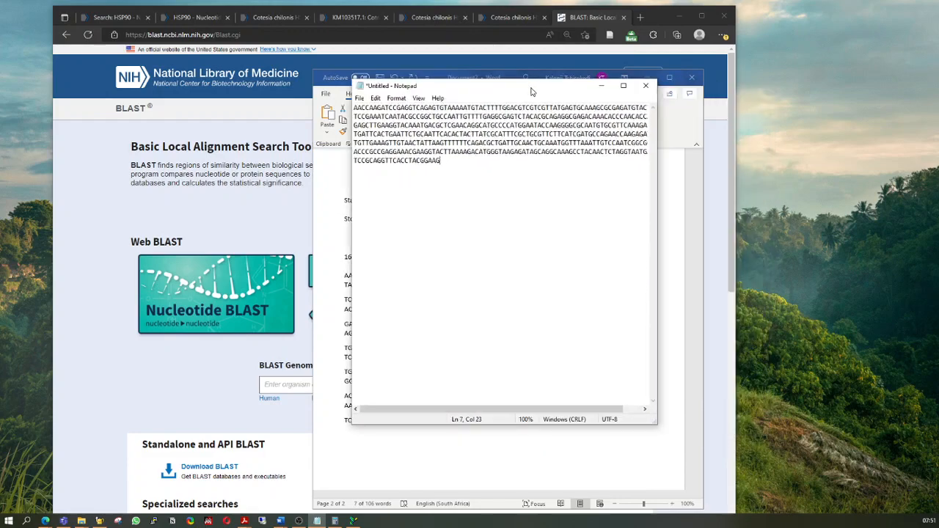
- Move the Word and Notepad windows aside to uncover the BLAST page, and select the whole sequence in Notepad
{"action": "left_click", "coordinate": [431, 77]}
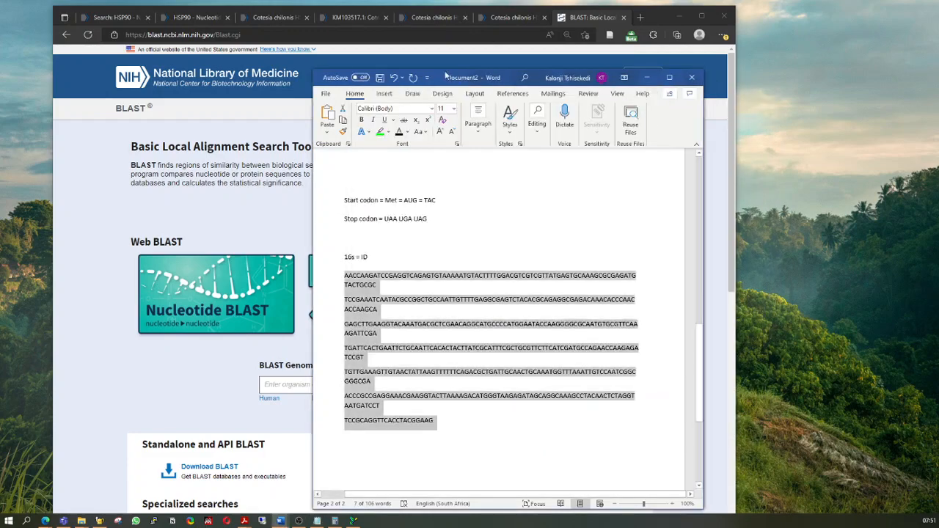
{"action": "left_click_drag", "start_coordinate": [438, 77], "coordinate": [632, 139]}
{"action": "left_click_drag", "start_coordinate": [537, 90], "coordinate": [693, 146]}
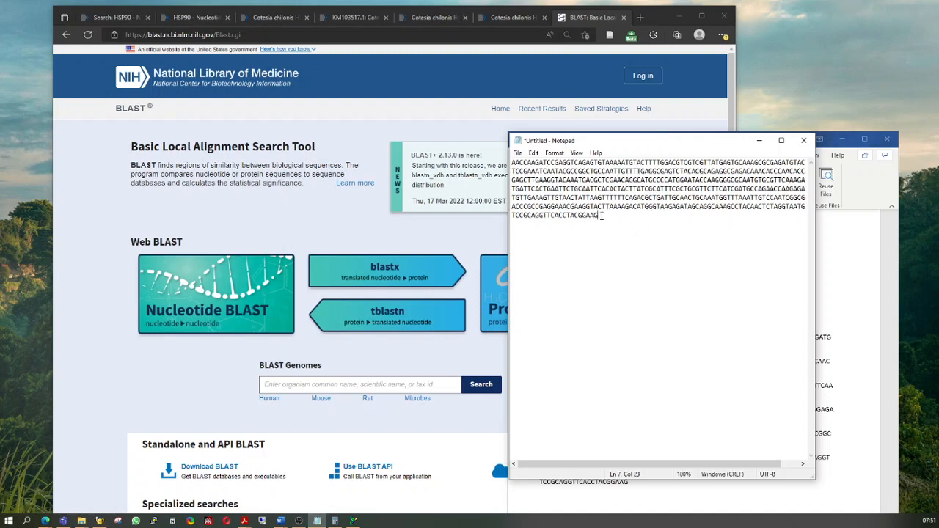
{"action": "left_click_drag", "start_coordinate": [605, 217], "coordinate": [506, 158]}
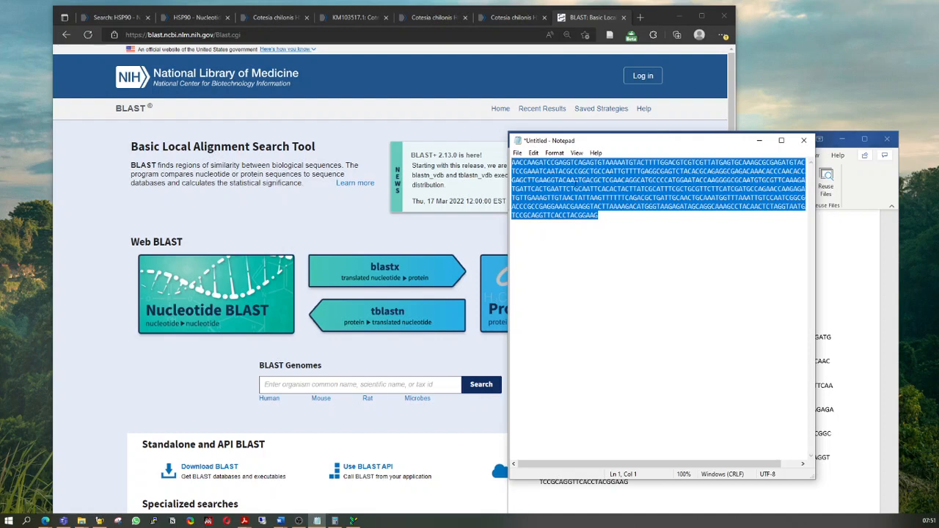
- Switch to the BLAST page in the browser and open the Nucleotide BLAST search form
{"action": "left_click", "coordinate": [426, 75]}
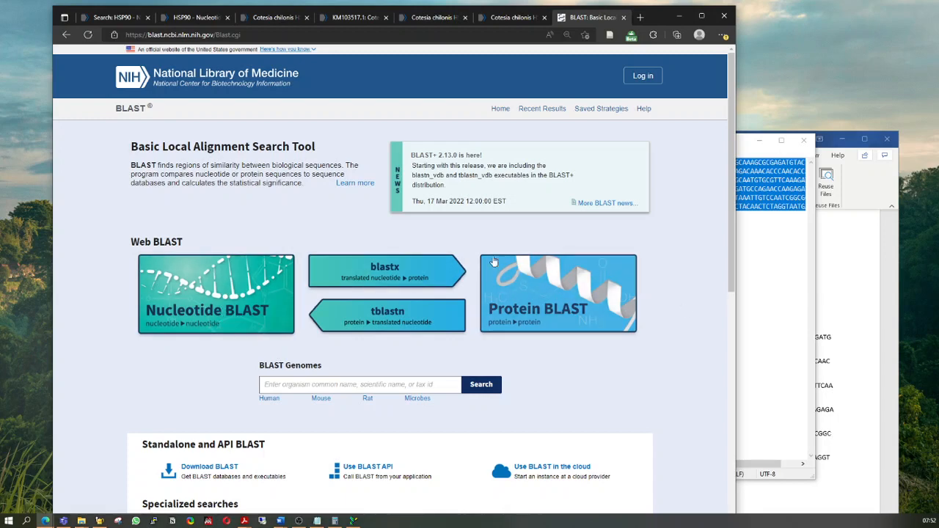
{"action": "scroll", "coordinate": [477, 330], "scroll_direction": "down", "scroll_amount": 1}
{"action": "left_click", "coordinate": [260, 254]}
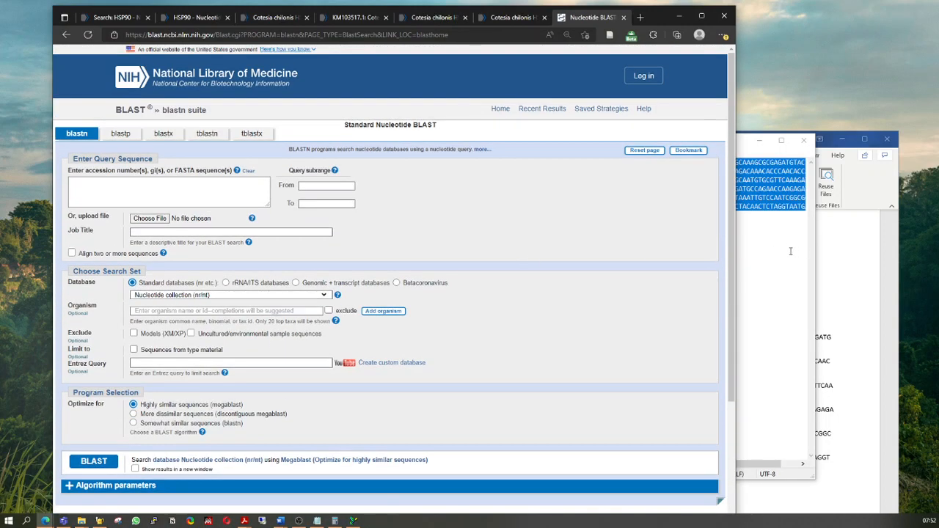
- Copy the selected 16s sequence from Notepad and paste it as the query sequence in the Nucleotide BLAST form
{"action": "left_click", "coordinate": [746, 152]}
{"action": "right_click", "coordinate": [716, 179]}
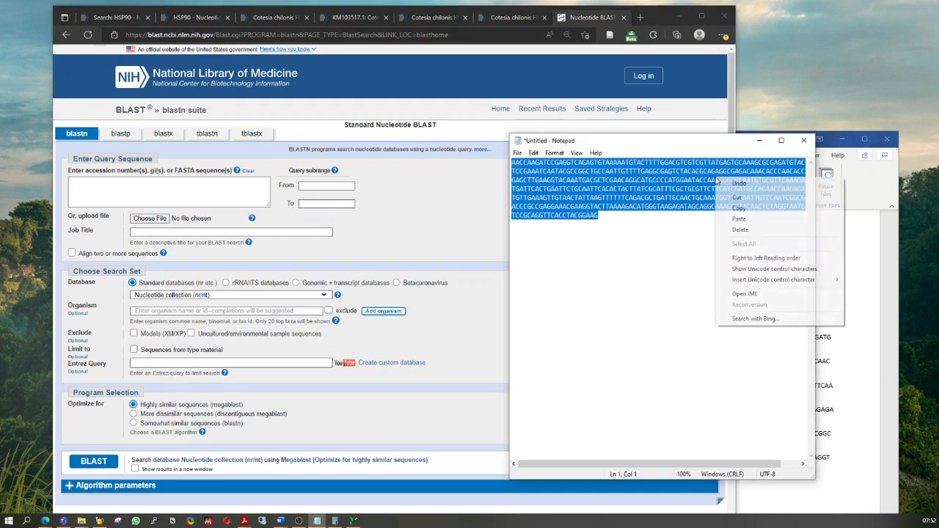
{"action": "left_click", "coordinate": [739, 207]}
{"action": "left_click", "coordinate": [208, 163]}
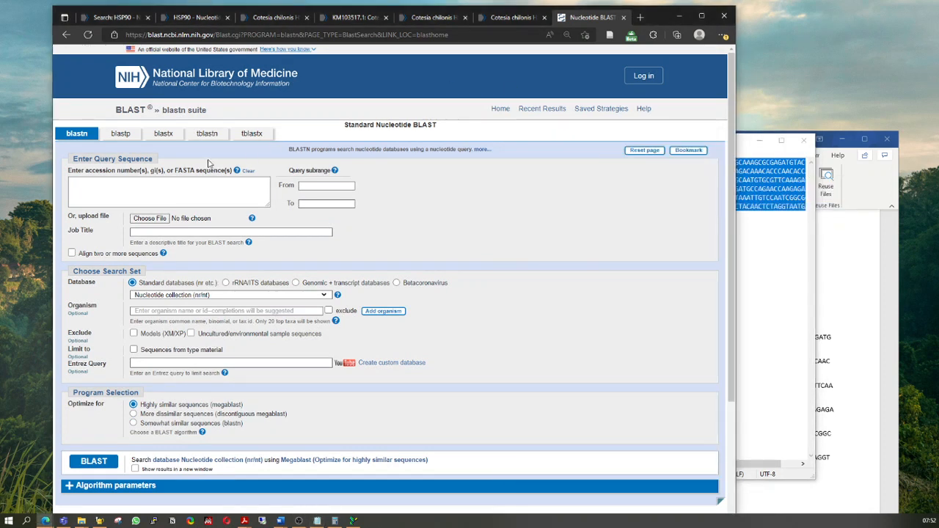
{"action": "left_click", "coordinate": [111, 198]}
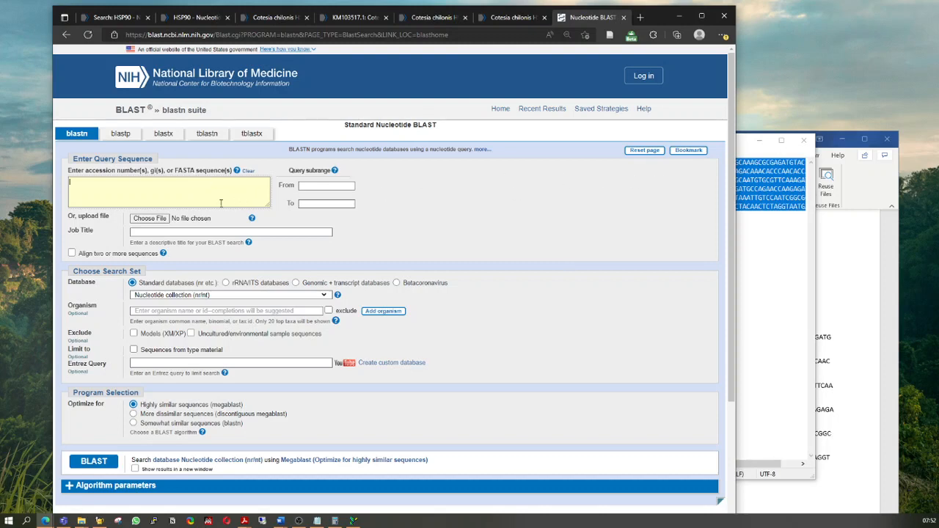
{"action": "key", "text": "ctrl+v"}
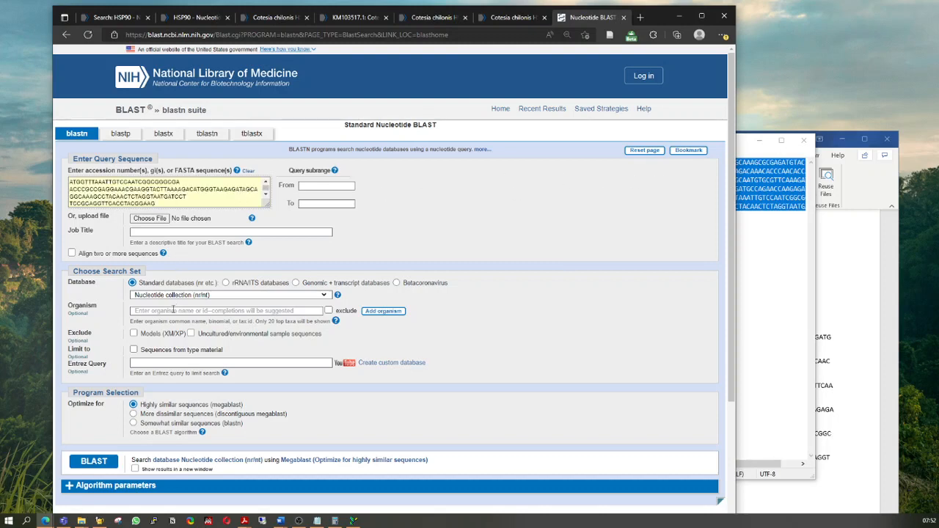
- Run the BLAST search with results shown in a new window and bring the list of significant alignments into view
{"action": "scroll", "coordinate": [174, 308], "scroll_direction": "down", "scroll_amount": 3}
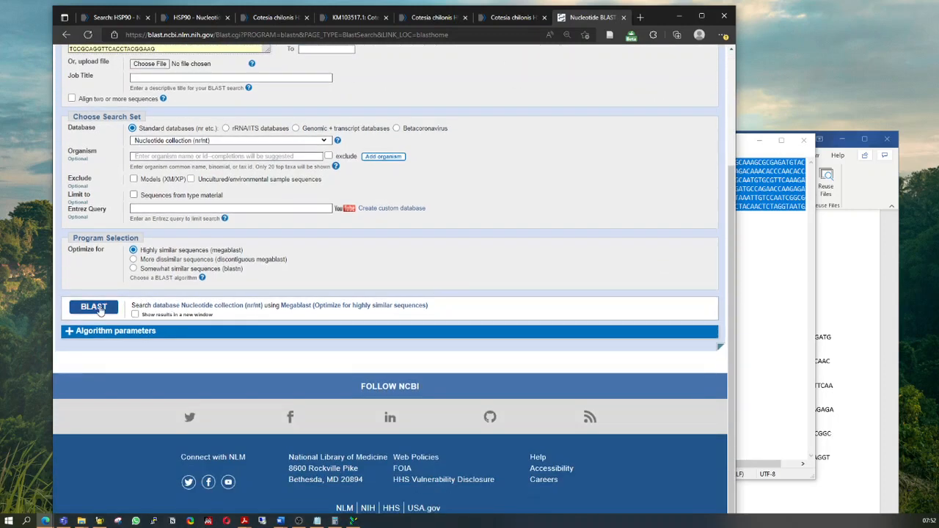
{"action": "left_click", "coordinate": [135, 315]}
{"action": "left_click", "coordinate": [103, 307]}
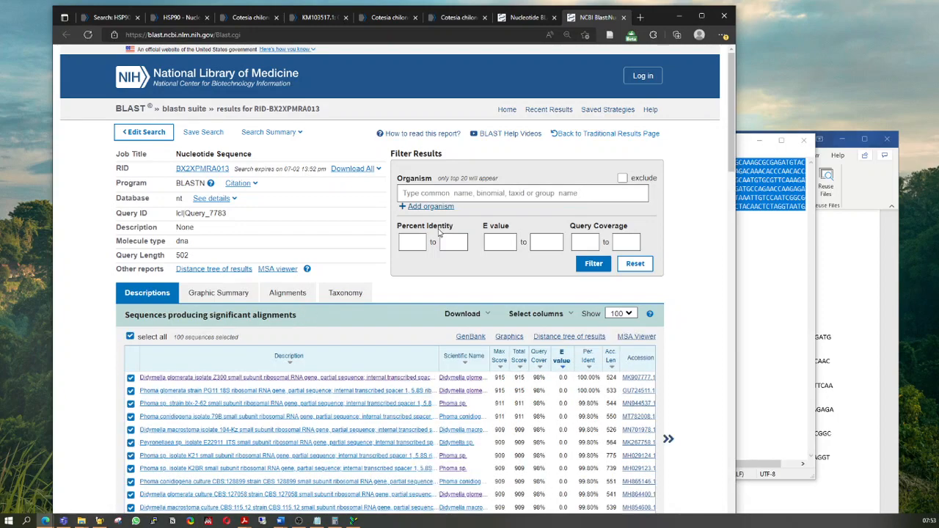
{"action": "scroll", "coordinate": [411, 264], "scroll_direction": "down", "scroll_amount": 2}
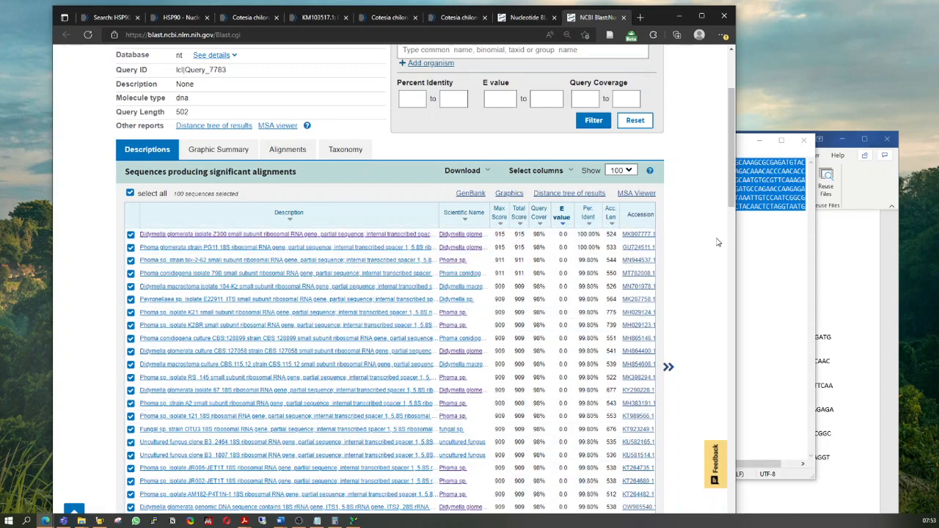
- Switch to Notepad and split the sequence after AACCAAGATCC with five line breaks
{"action": "left_click", "coordinate": [744, 149]}
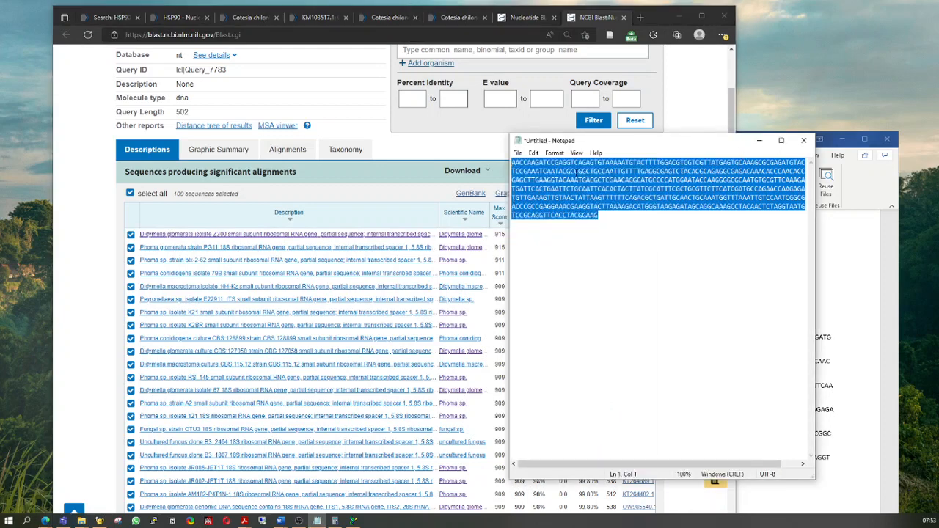
{"action": "left_click", "coordinate": [559, 170]}
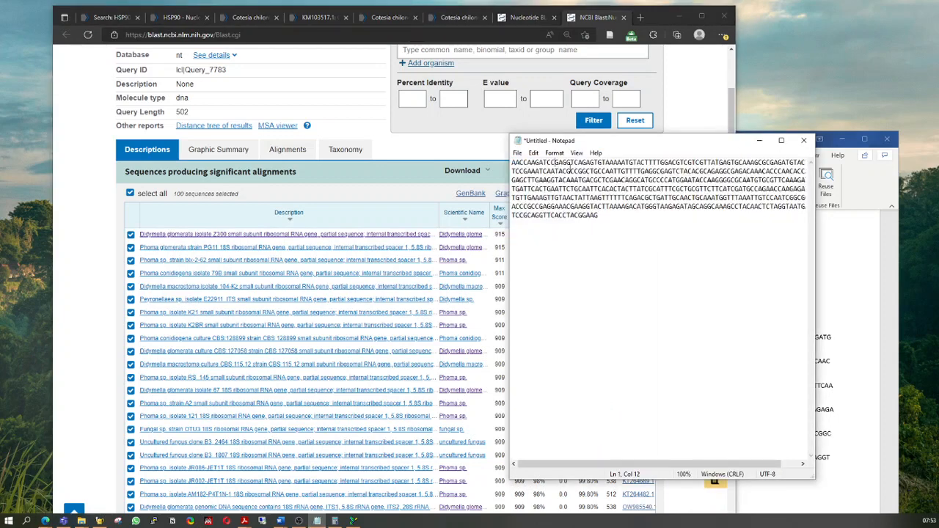
{"action": "key", "text": "Return"}
{"action": "key", "text": "Return"}
{"action": "key", "text": "Return"}
{"action": "key", "text": "Return"}
{"action": "key", "text": "Return"}
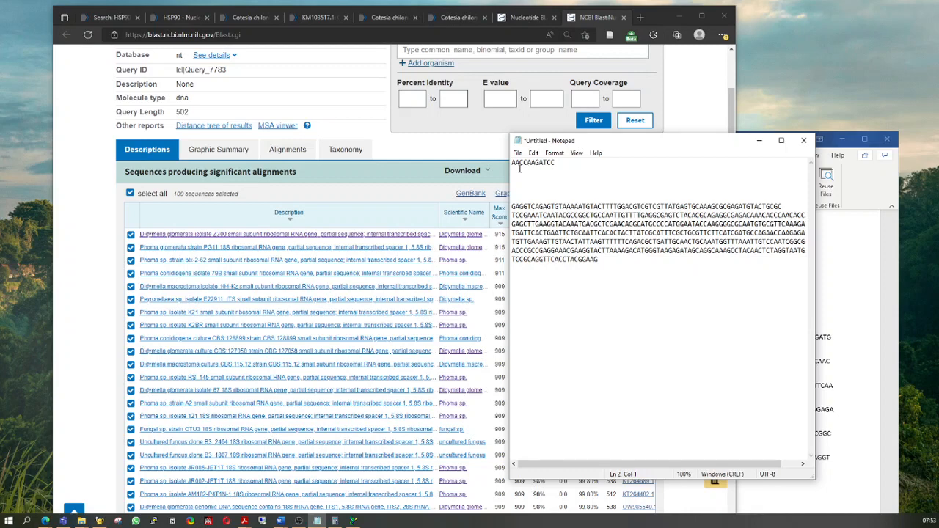
- Enter the comparison sequence AACCAAGAA-C below AACCAAGATCC and move the Notepad window slightly down
{"action": "type", "text": "AA"}
{"action": "type", "text": "CCAA"}
{"action": "type", "text": "GA"}
{"action": "type", "text": "TCC"}
{"action": "key", "text": "BackSpace"}
{"action": "type", "text": "A-C"}
{"action": "left_click_drag", "start_coordinate": [635, 137], "coordinate": [631, 187]}
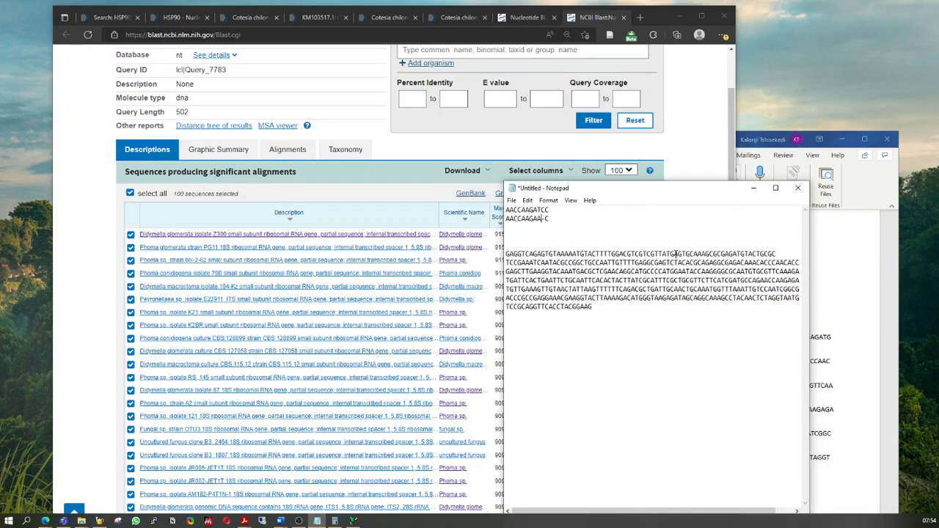
- Add five line breaks after the sequence line that starts with GAGGTCAGAG and ends with TACTGCGC
{"action": "left_click", "coordinate": [783, 253]}
{"action": "key", "text": "Return"}
{"action": "key", "text": "Return"}
{"action": "key", "text": "Return"}
{"action": "key", "text": "Return"}
{"action": "key", "text": "Return"}
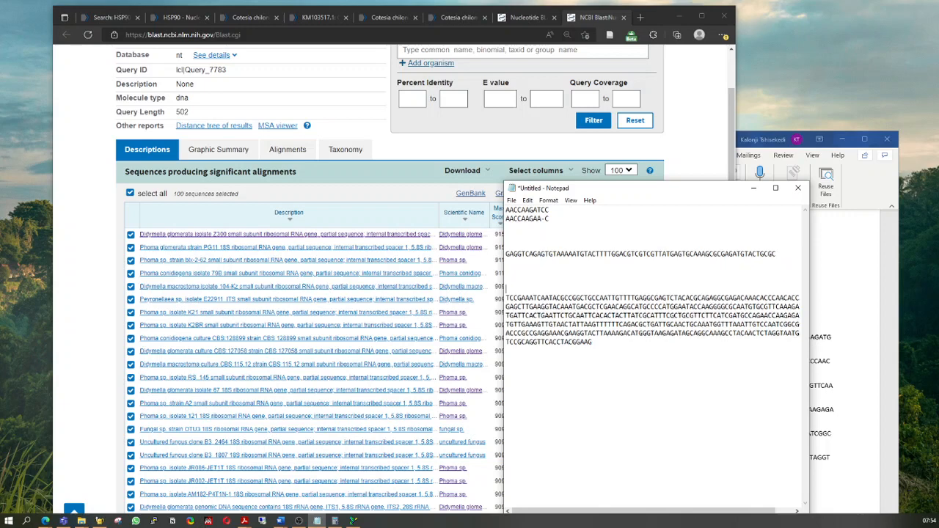
- Copy the GAGGTCAGAG line, shorten the original so it ends at GAGTGC, and paste the full copy on the line below
{"action": "double_click", "coordinate": [744, 253]}
{"action": "key", "text": "ctrl+c"}
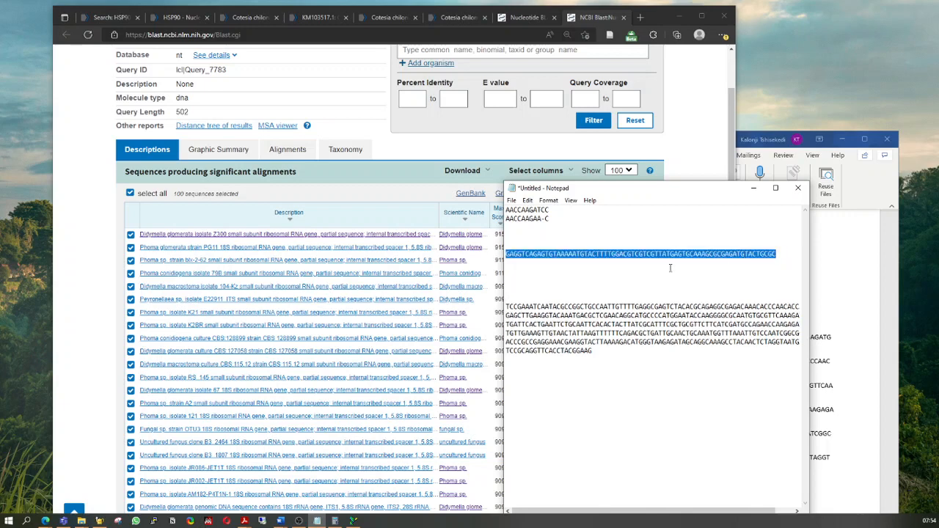
{"action": "left_click_drag", "start_coordinate": [661, 191], "coordinate": [664, 160]}
{"action": "left_click", "coordinate": [814, 223]}
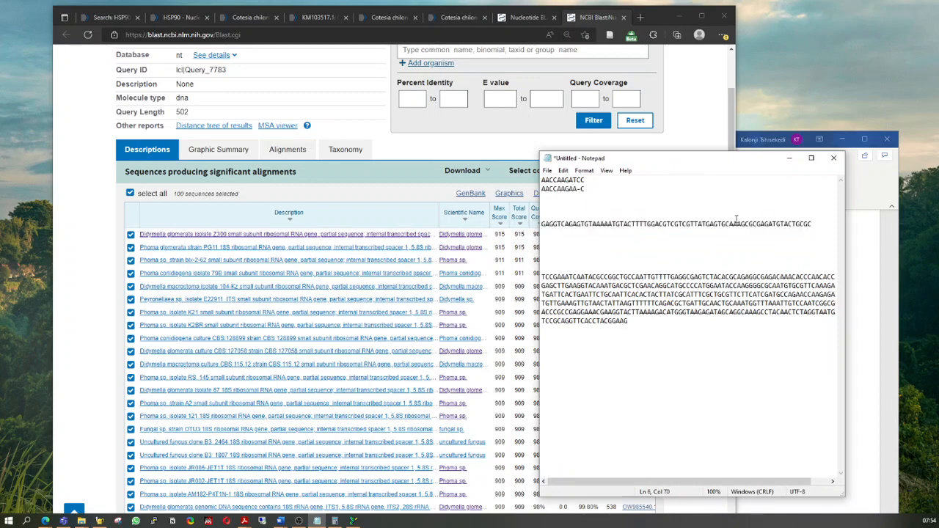
{"action": "left_click_drag", "start_coordinate": [730, 224], "coordinate": [812, 234]}
{"action": "key", "text": "BackSpace"}
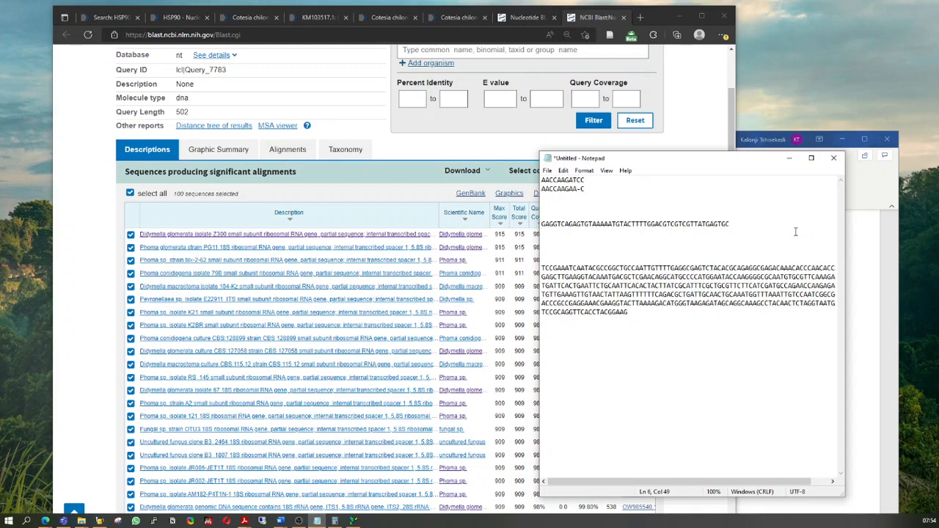
{"action": "key", "text": "Return"}
{"action": "key", "text": "ctrl+v"}
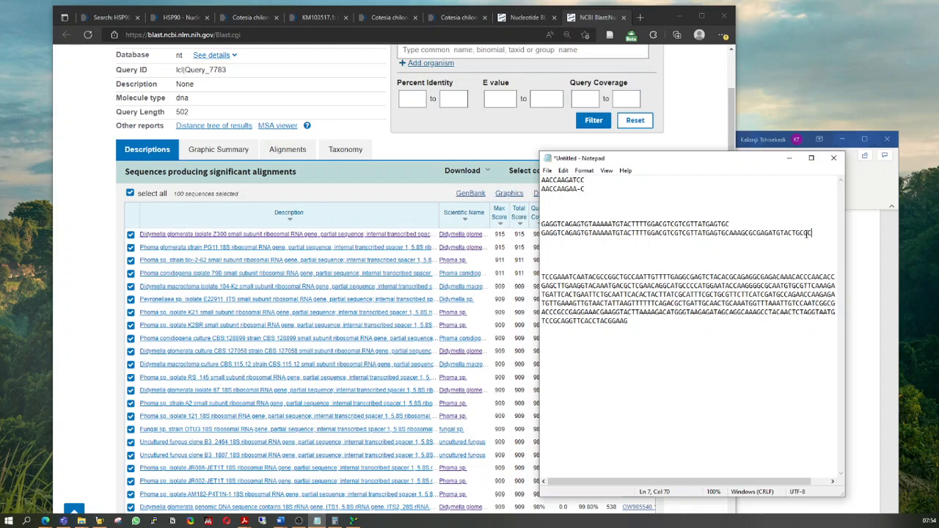
- Label the shortened sequence line "Query:" and the full copy below it "Database:", with both sequences starting at the same column
{"action": "left_click", "coordinate": [544, 224]}
{"action": "left_click", "coordinate": [542, 224]}
{"action": "type", "text": "Query"}
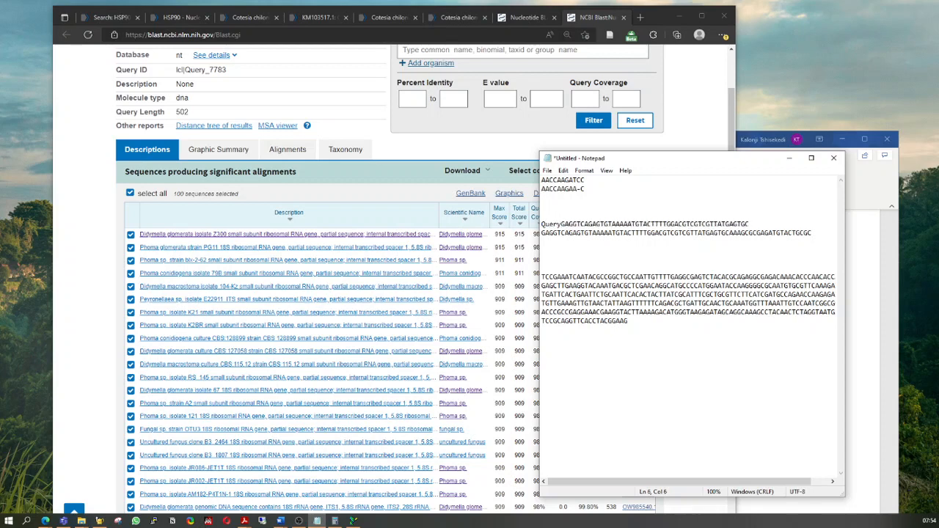
{"action": "type", "text": ": "}
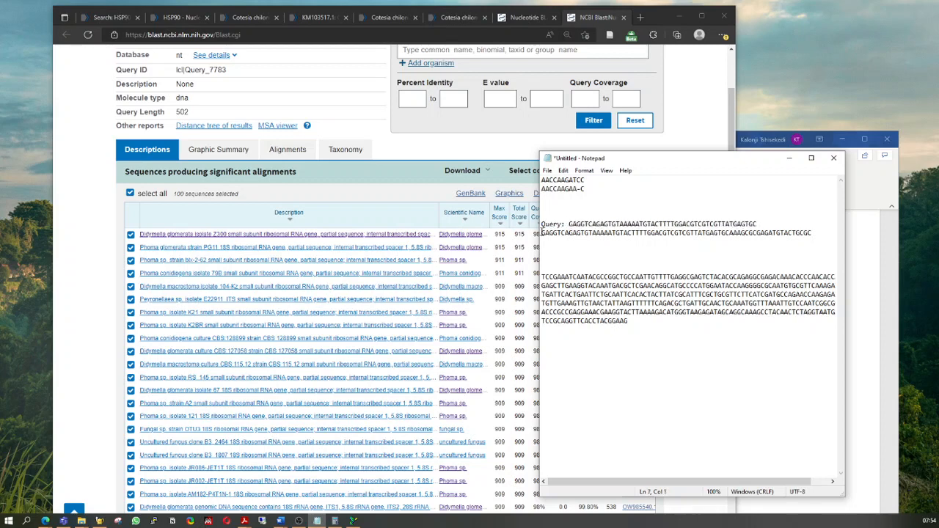
{"action": "type", "text": "Sbj"}
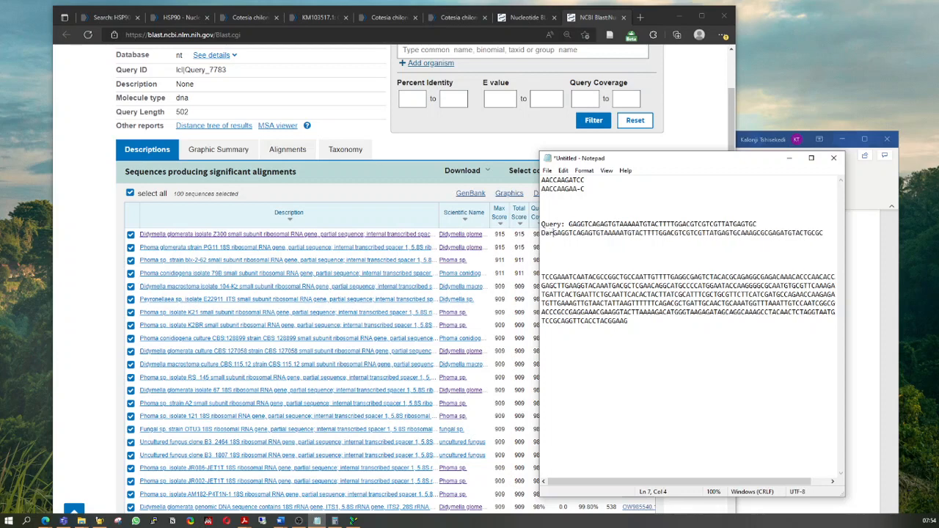
{"action": "type", "text": "abase:"}
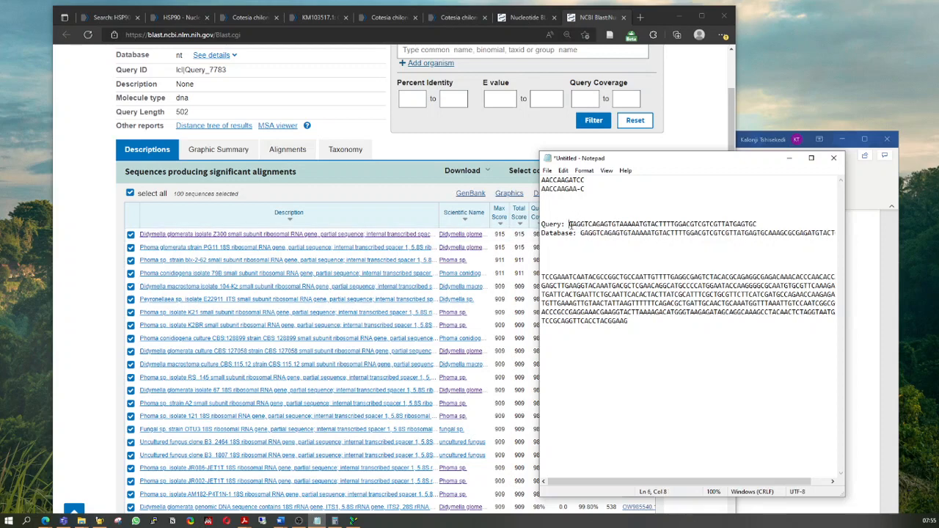
- Split the Database sequence after GAGTGC with six line breaks so it is as long as the Query sequence
{"action": "left_click", "coordinate": [770, 232]}
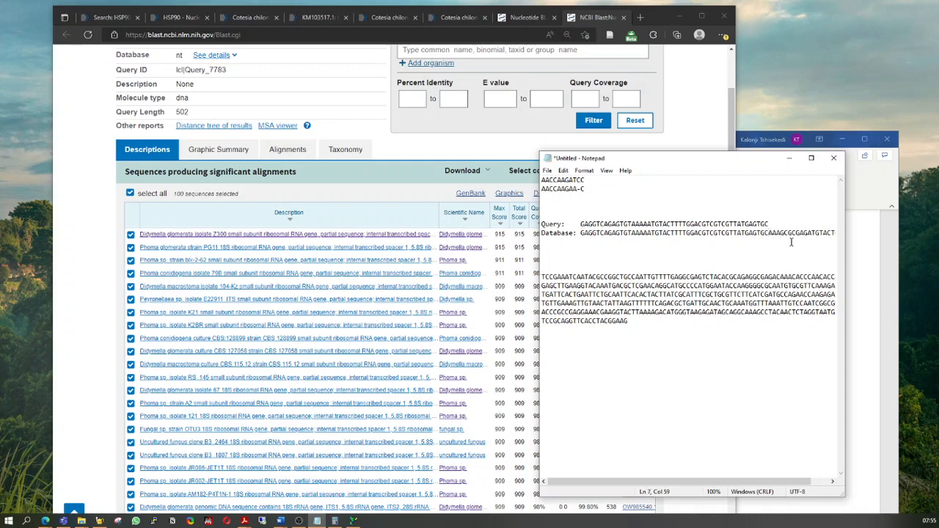
{"action": "key", "text": "Return"}
{"action": "key", "text": "Return"}
{"action": "key", "text": "Return"}
{"action": "key", "text": "Return"}
{"action": "key", "text": "Return"}
{"action": "key", "text": "Return"}
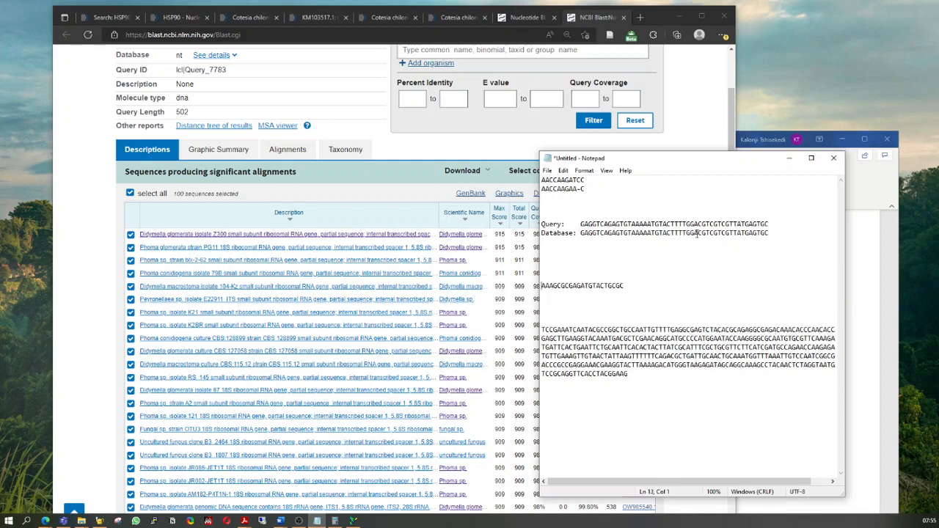
- Delete TTATGAGTGC from the end of the Query line, move Notepad off the results table, and return to the BLAST results
{"action": "left_click_drag", "start_coordinate": [770, 223], "coordinate": [728, 224]}
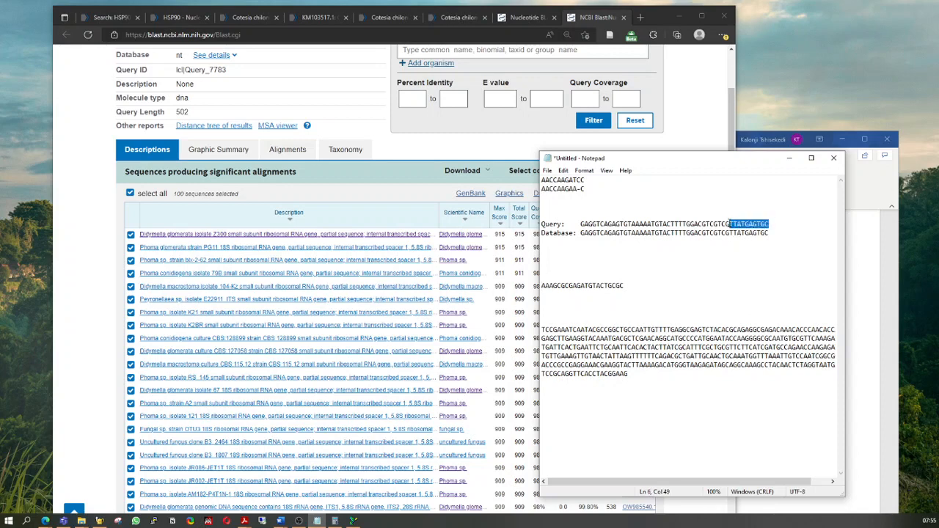
{"action": "key", "text": "BackSpace"}
{"action": "left_click_drag", "start_coordinate": [675, 161], "coordinate": [721, 220]}
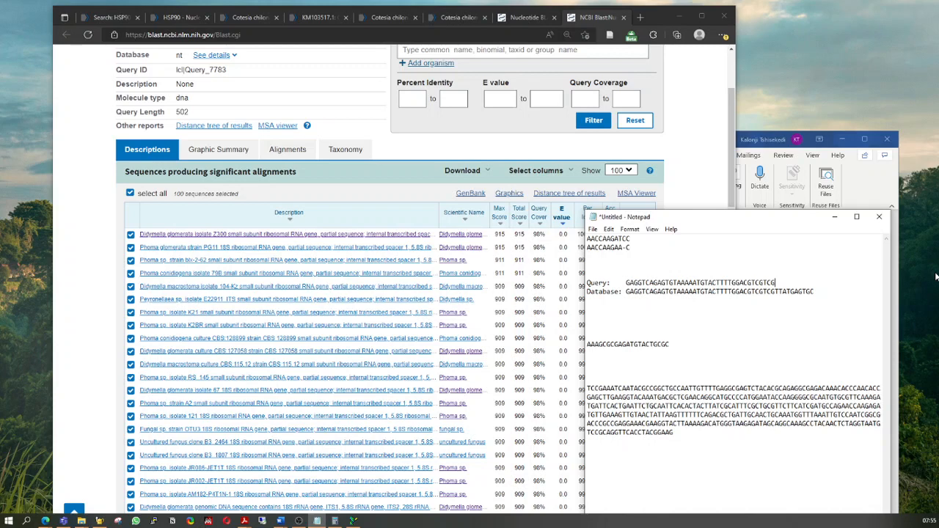
{"action": "left_click", "coordinate": [597, 26]}
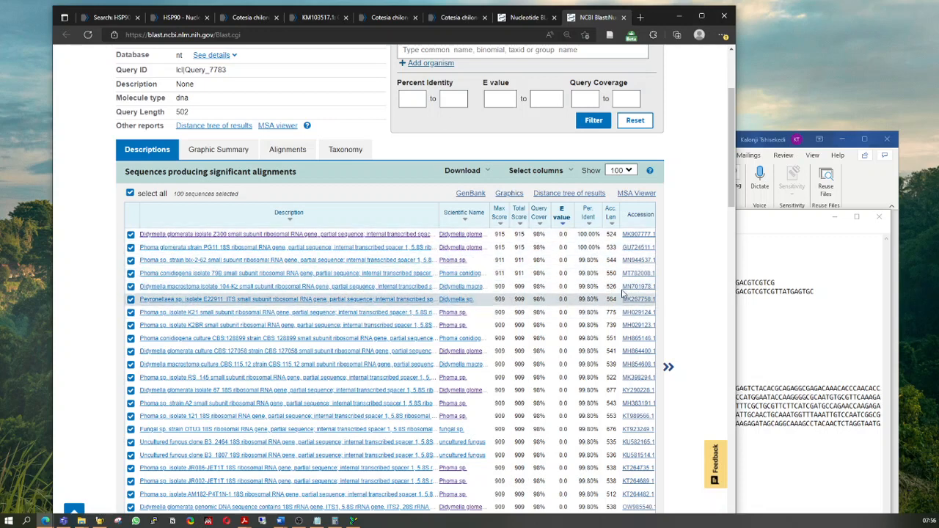
- Remove the hyphen from AACCAAGAA-C in Notepad and go back to the BLAST hit list to check the top matches
{"action": "left_click", "coordinate": [778, 254]}
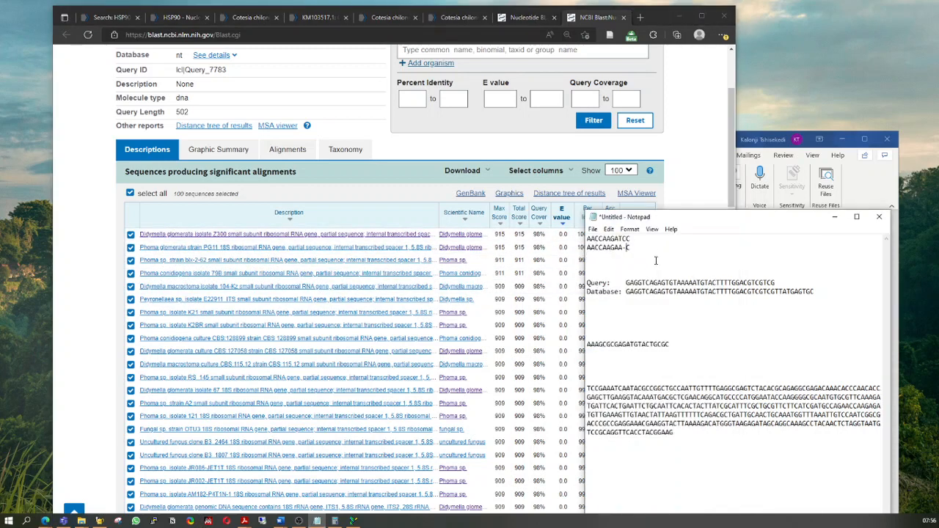
{"action": "key", "text": "BackSpace"}
{"action": "left_click", "coordinate": [429, 149]}
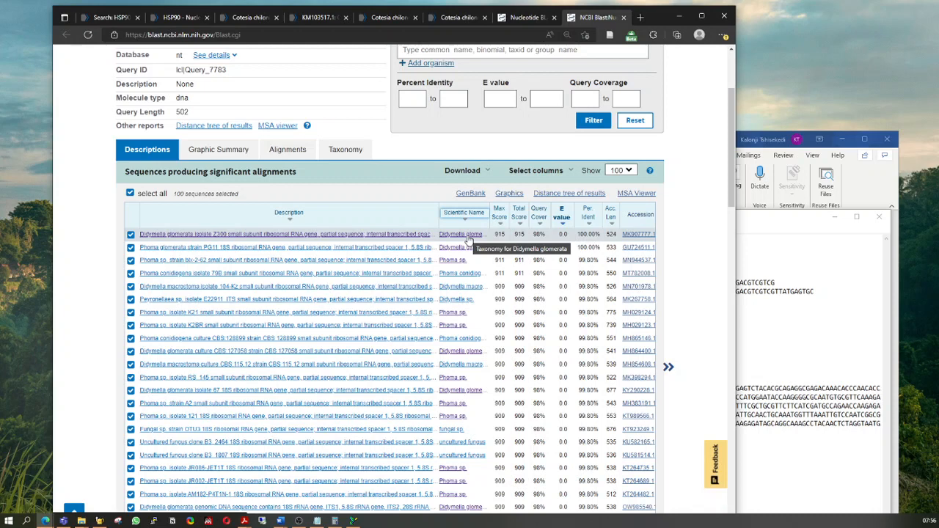
{"action": "left_click", "coordinate": [317, 521]}
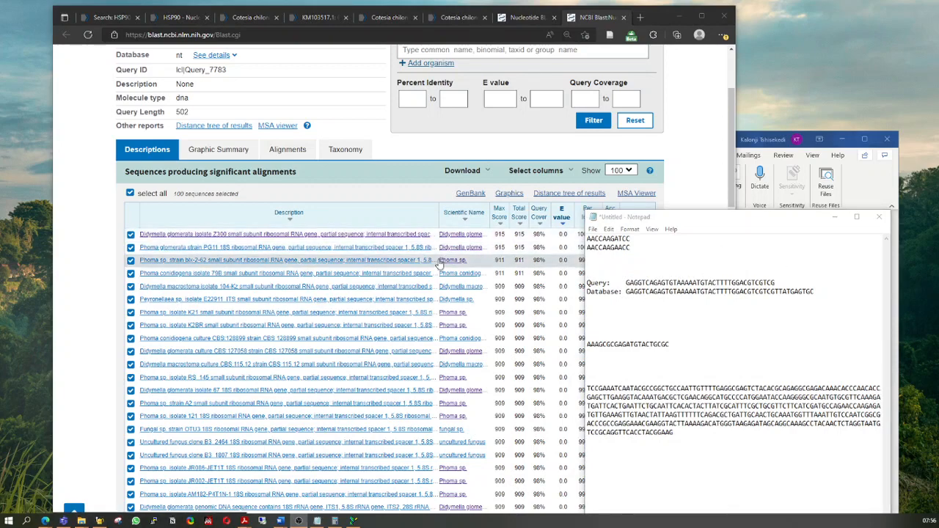
- Examine the Graphic Summary of the BLAST hits with its alignment score legend, and open the pairwise Alignments of the top hit
{"action": "scroll", "coordinate": [440, 263], "scroll_direction": "up", "scroll_amount": 3}
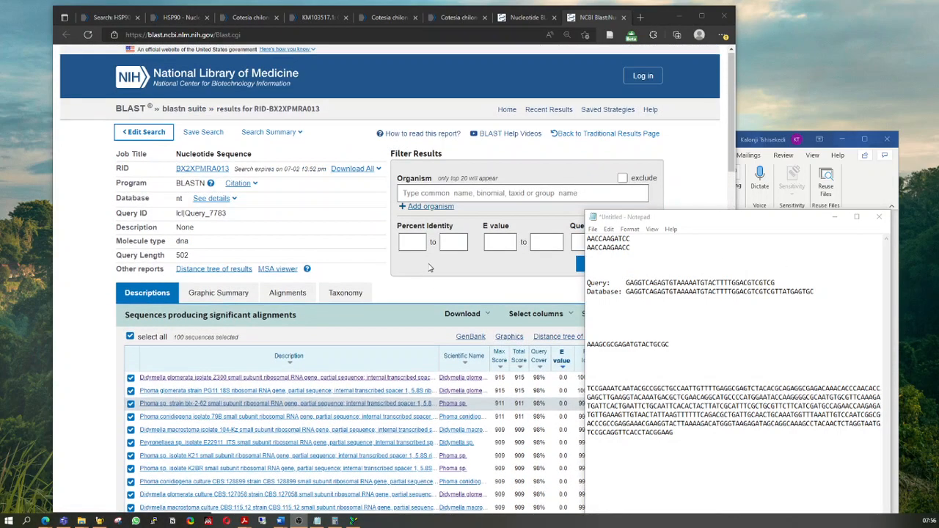
{"action": "left_click", "coordinate": [197, 293]}
{"action": "scroll", "coordinate": [515, 386], "scroll_direction": "down", "scroll_amount": 2}
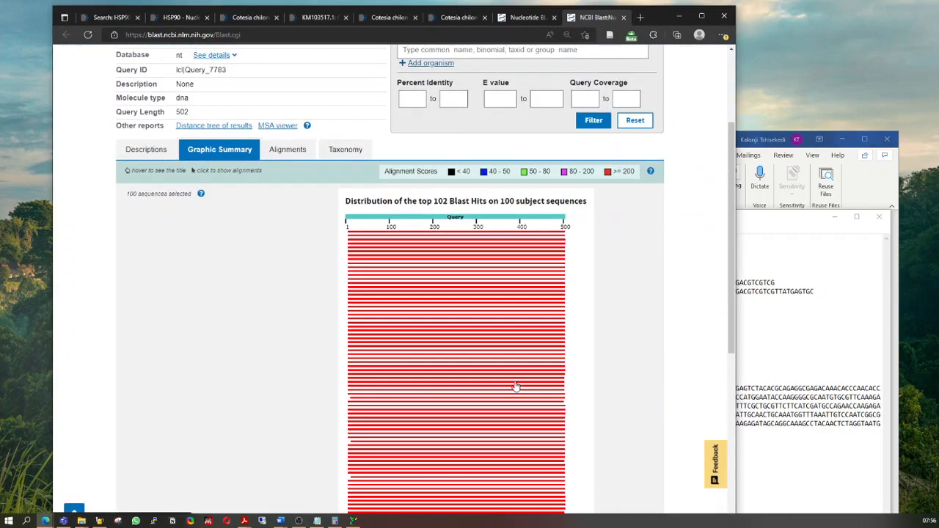
{"action": "scroll", "coordinate": [515, 387], "scroll_direction": "down", "scroll_amount": 4}
{"action": "scroll", "coordinate": [382, 337], "scroll_direction": "up", "scroll_amount": 5}
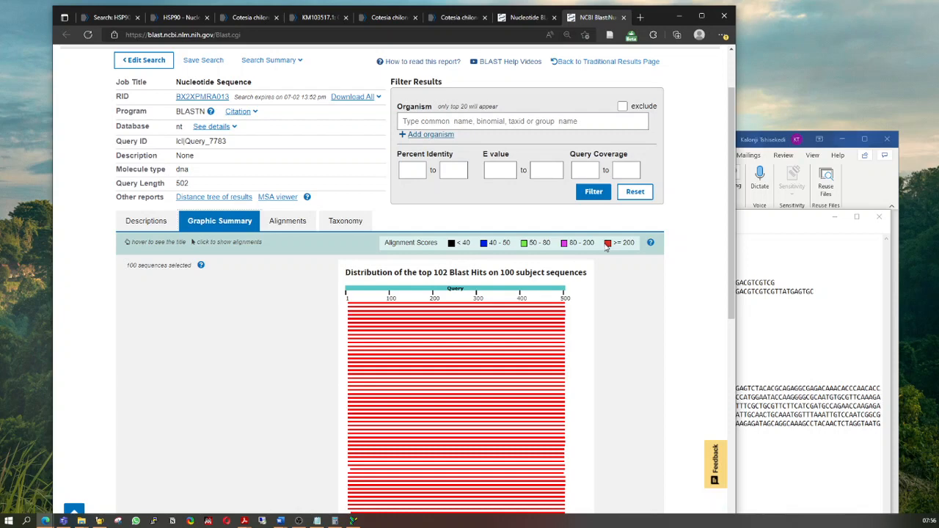
{"action": "left_click", "coordinate": [292, 223]}
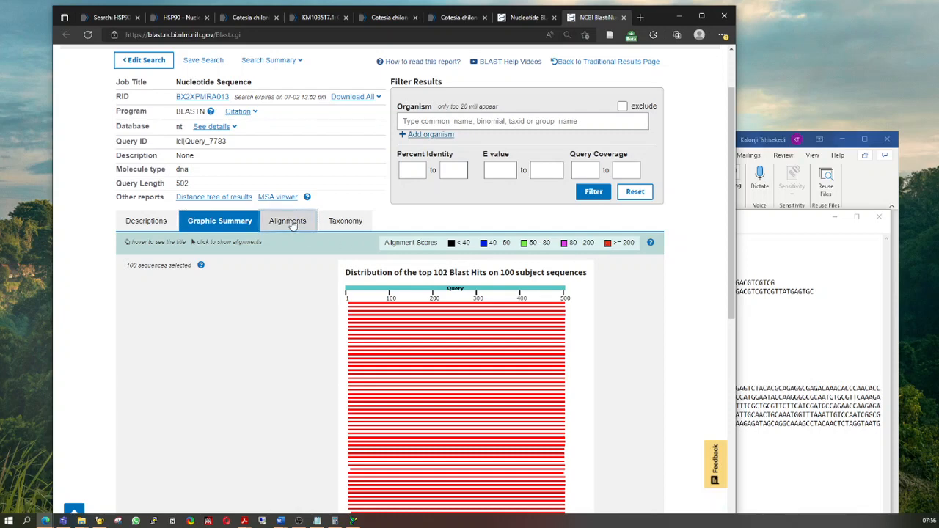
{"action": "scroll", "coordinate": [228, 334], "scroll_direction": "down", "scroll_amount": 1}
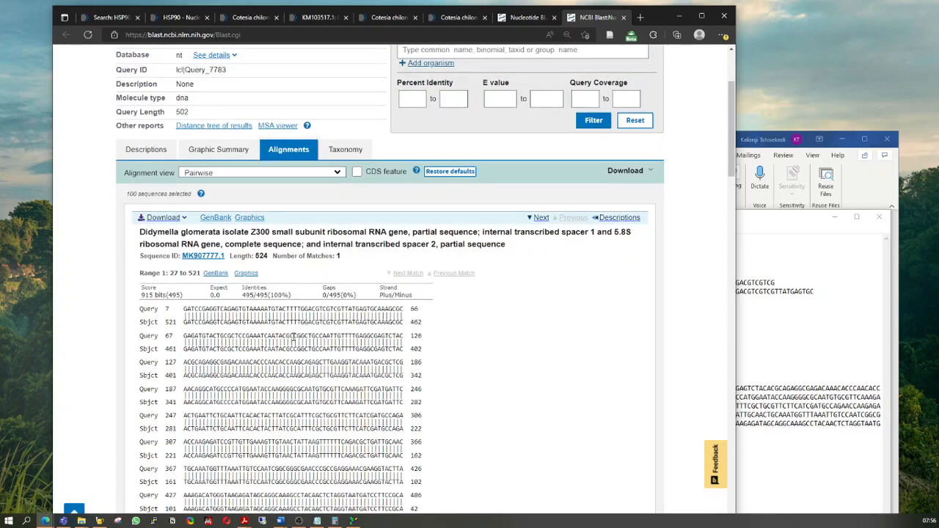
- Examine the remaining pairwise alignments, the Taxonomy lineage report and the Graphic Summary of the BLAST hits, and return to the Descriptions list
{"action": "scroll", "coordinate": [293, 336], "scroll_direction": "down", "scroll_amount": 7}
{"action": "scroll", "coordinate": [294, 340], "scroll_direction": "up", "scroll_amount": 4}
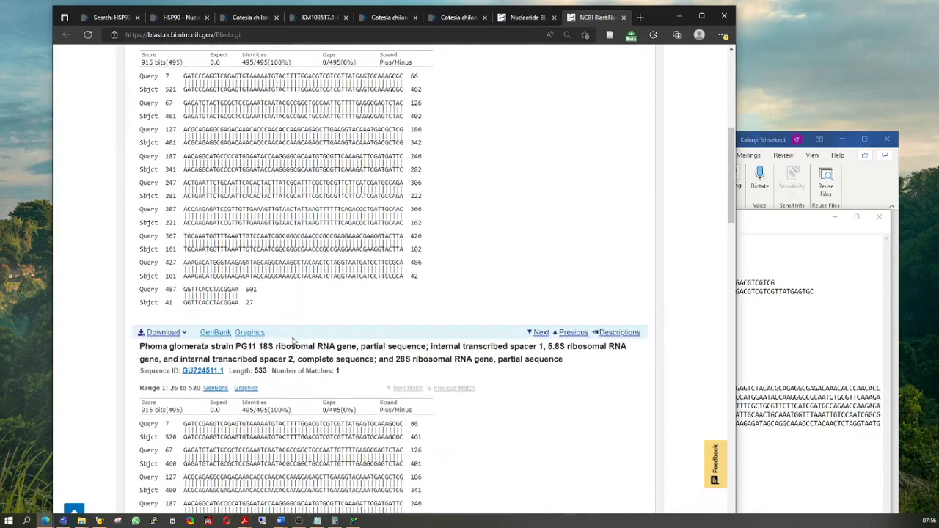
{"action": "scroll", "coordinate": [293, 340], "scroll_direction": "up", "scroll_amount": 10}
{"action": "left_click", "coordinate": [342, 295]}
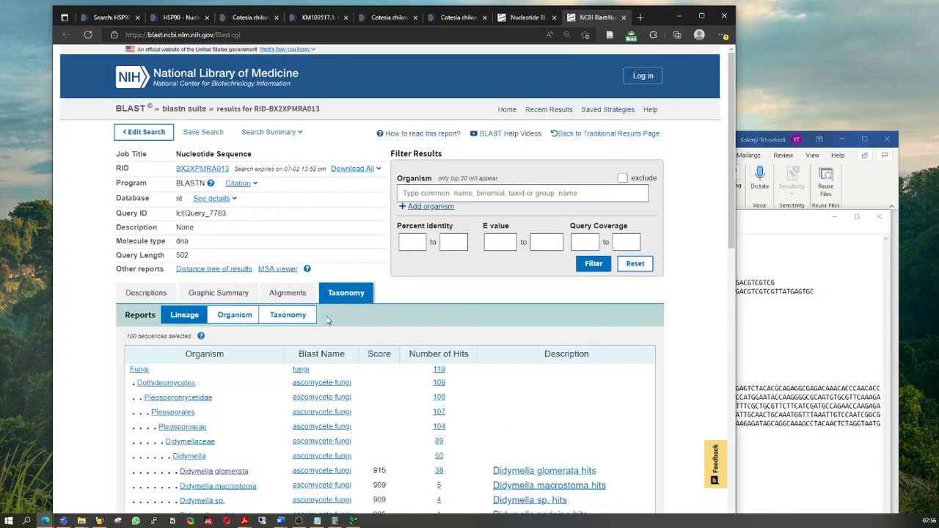
{"action": "scroll", "coordinate": [378, 400], "scroll_direction": "down", "scroll_amount": 5}
{"action": "scroll", "coordinate": [384, 365], "scroll_direction": "up", "scroll_amount": 5}
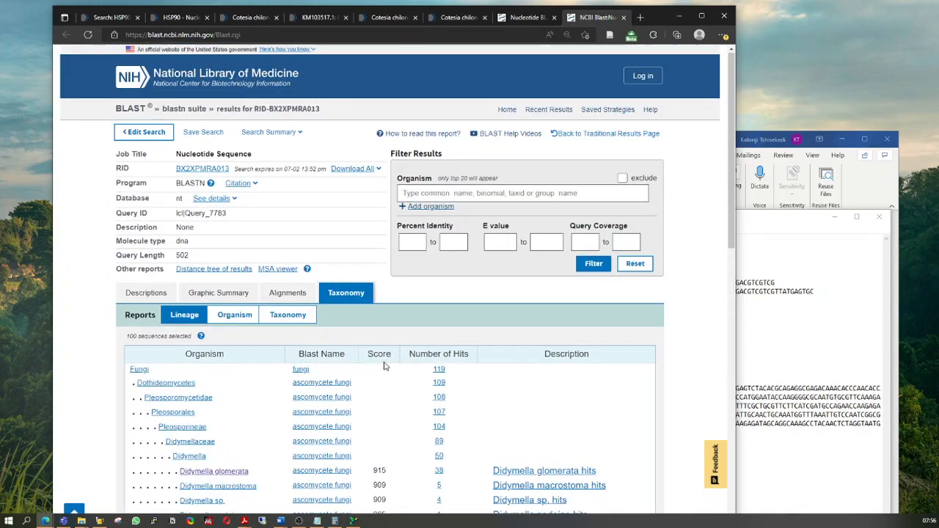
{"action": "left_click", "coordinate": [223, 296]}
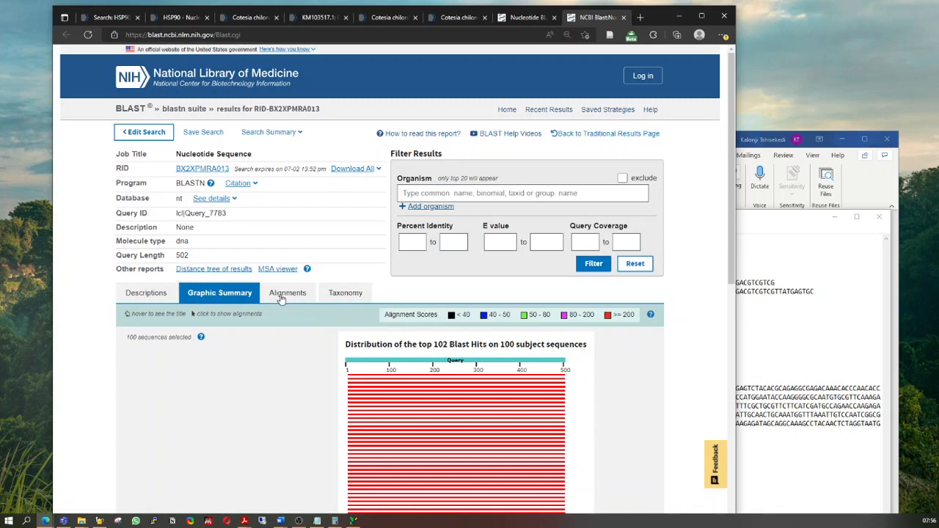
{"action": "left_click", "coordinate": [143, 297]}
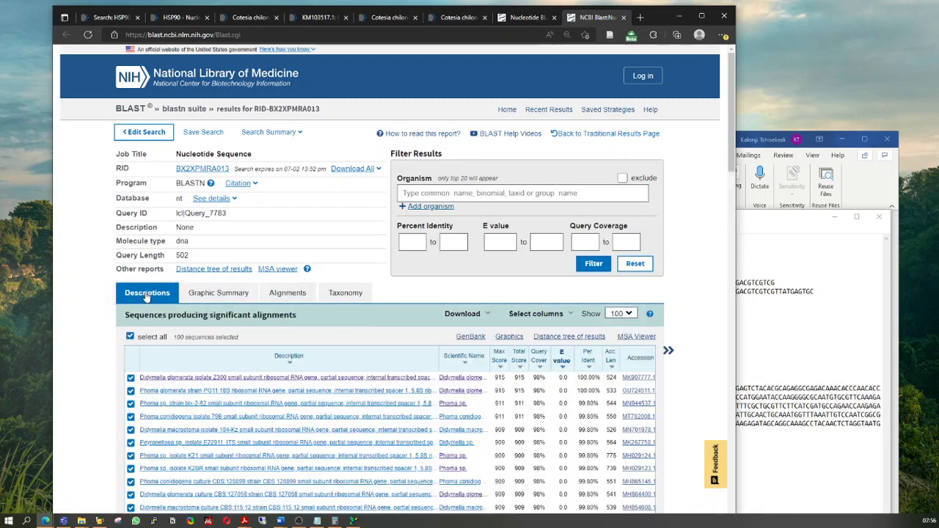
- Reopen the Alignments and view the download formats offered for the Phoma glomerata strain PG11 hit, leaving without downloading
{"action": "left_click", "coordinate": [276, 296]}
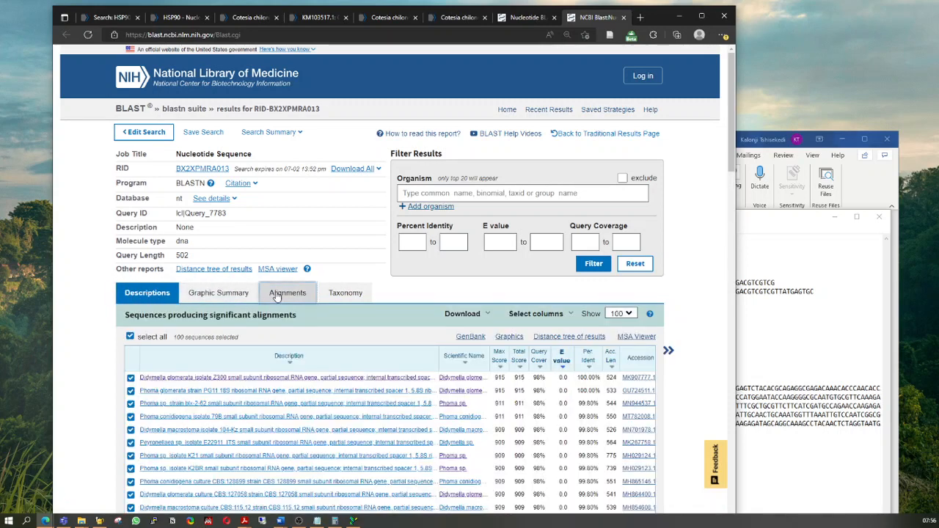
{"action": "scroll", "coordinate": [253, 350], "scroll_direction": "down", "scroll_amount": 3}
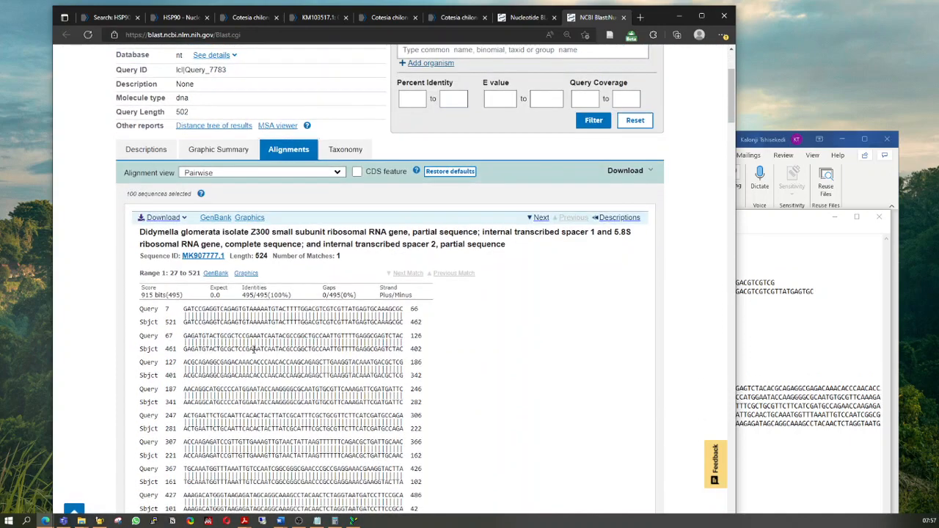
{"action": "scroll", "coordinate": [249, 335], "scroll_direction": "down", "scroll_amount": 3}
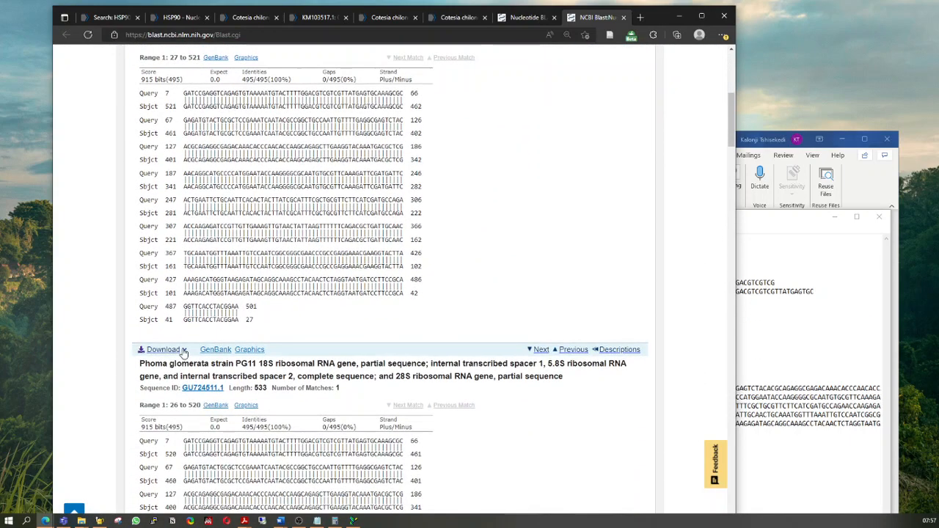
{"action": "left_click", "coordinate": [163, 350]}
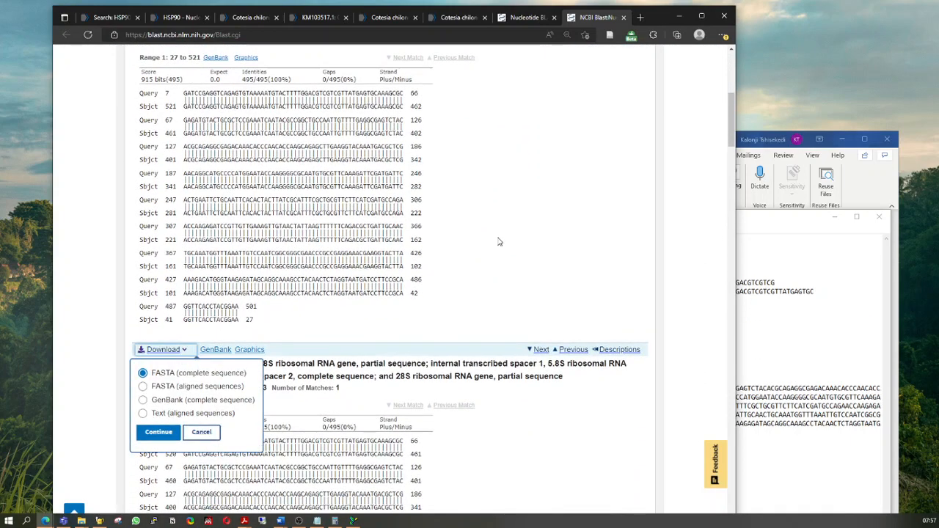
{"action": "left_click", "coordinate": [404, 296]}
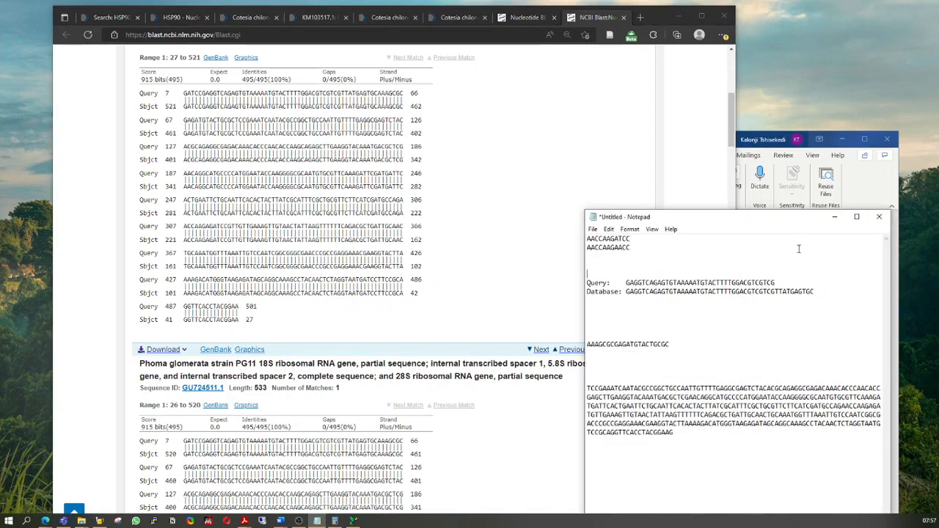
- Search for "Primer blast" in a new browser tab and open the NCBI Primer-BLAST page
{"action": "left_click", "coordinate": [531, 21]}
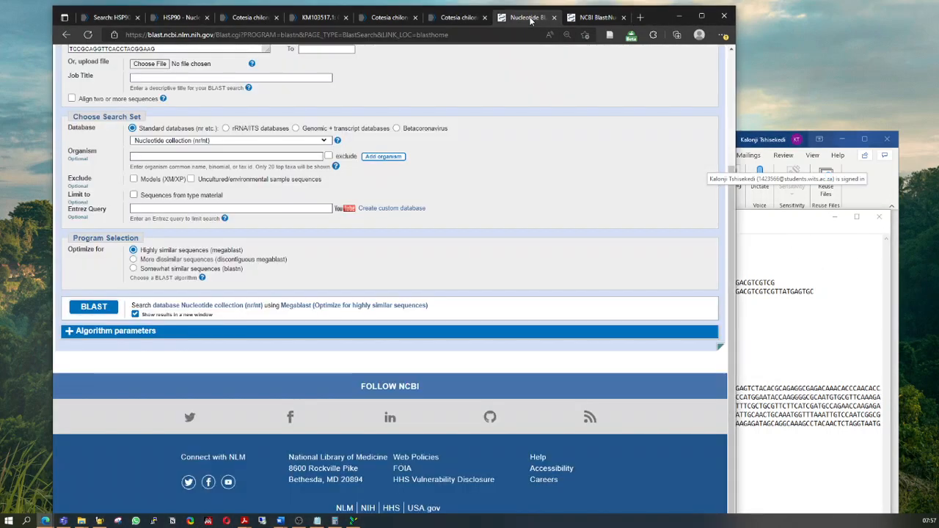
{"action": "left_click", "coordinate": [640, 18]}
{"action": "type", "text": "Primer blast"}
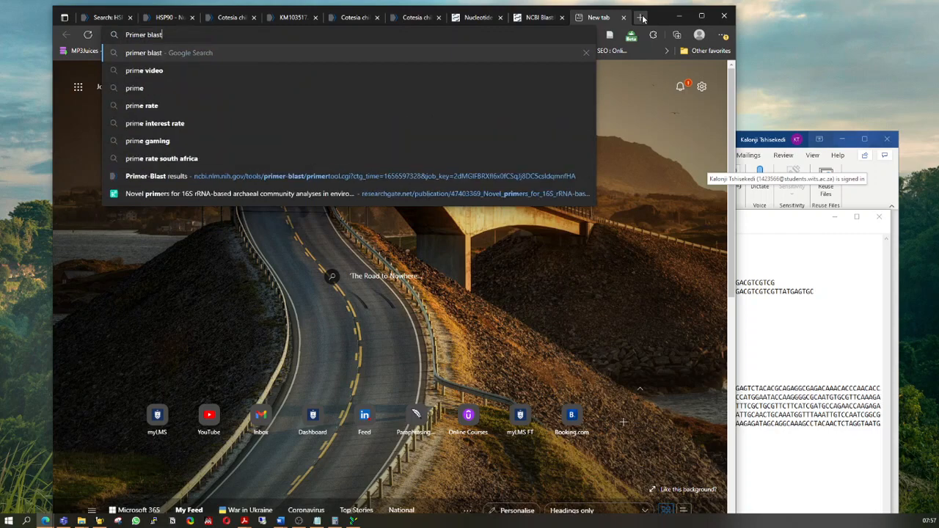
{"action": "key", "text": "Return"}
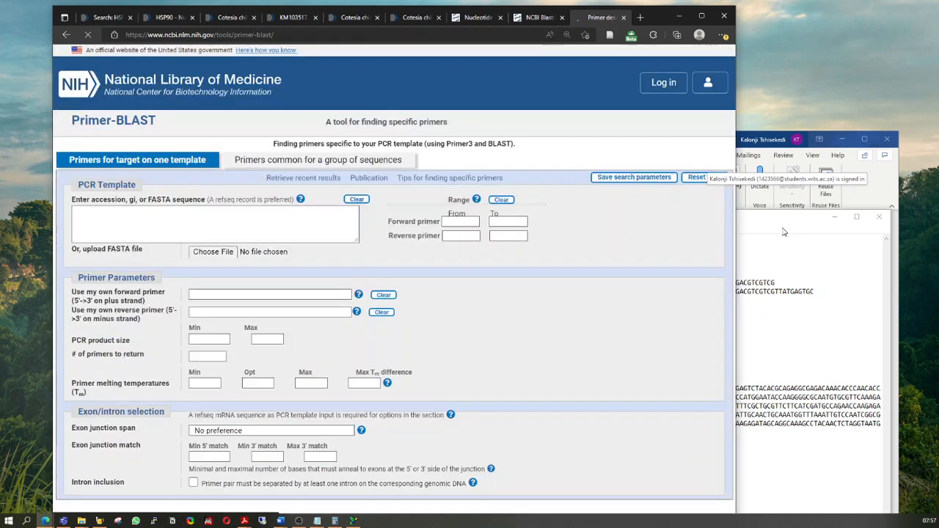
- Paste the copied nucleotide sequence into the PCR Template of Primer-BLAST
{"action": "left_click", "coordinate": [764, 321]}
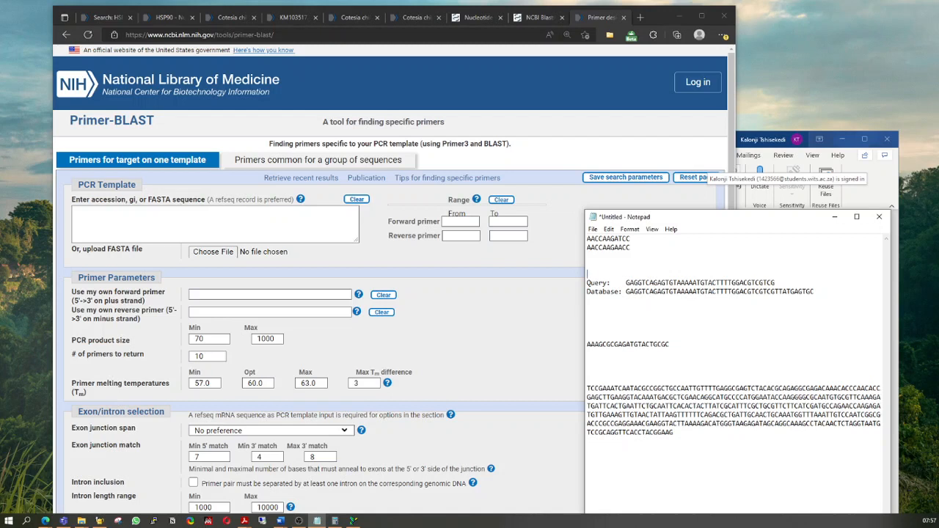
{"action": "key", "text": "alt+Tab"}
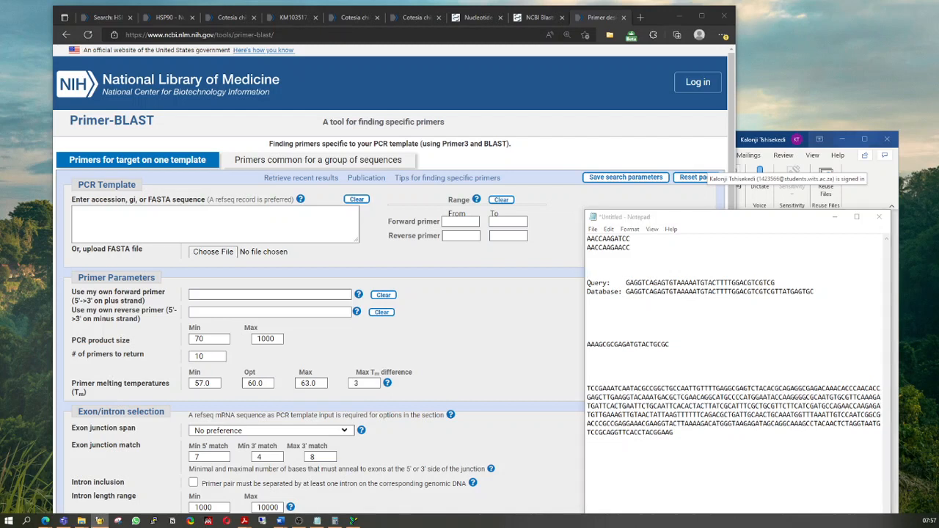
{"action": "left_click", "coordinate": [173, 212]}
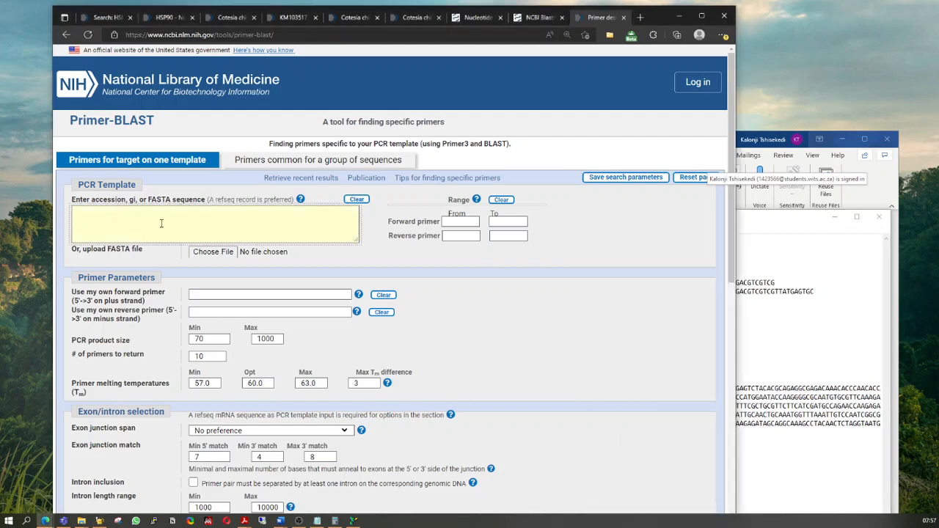
{"action": "key", "text": "ctrl+v"}
- Review the primer melting temperatures and specificity settings and submit the Primer-BLAST search with the default parameters
{"action": "scroll", "coordinate": [249, 261], "scroll_direction": "down", "scroll_amount": 2}
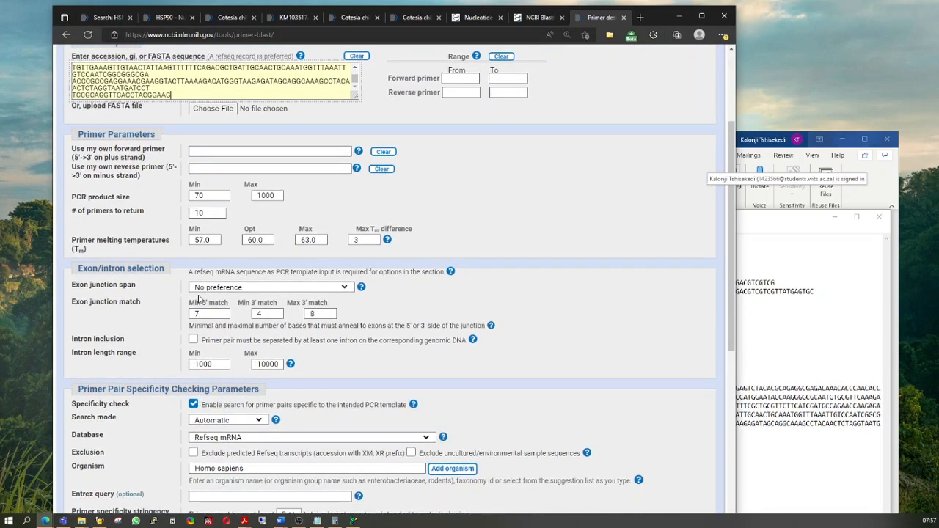
{"action": "scroll", "coordinate": [198, 301], "scroll_direction": "down", "scroll_amount": 4}
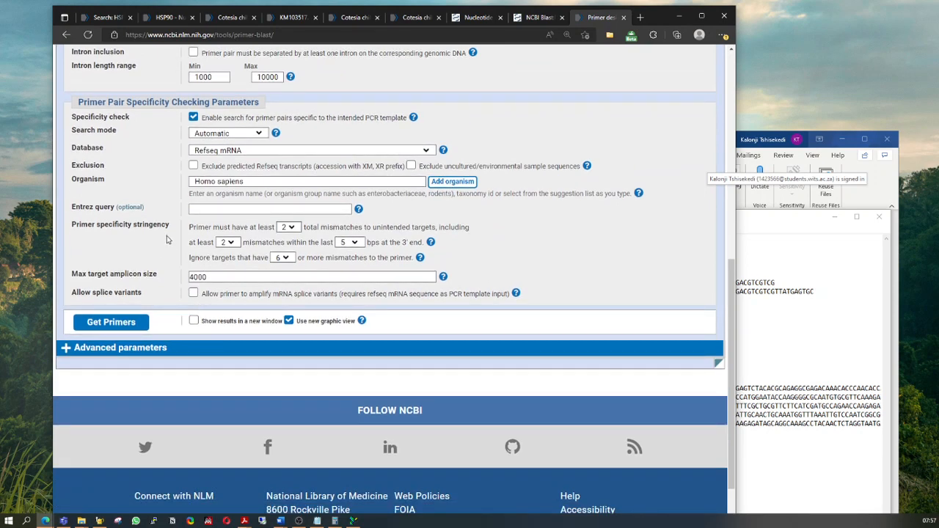
{"action": "scroll", "coordinate": [165, 239], "scroll_direction": "up", "scroll_amount": 3}
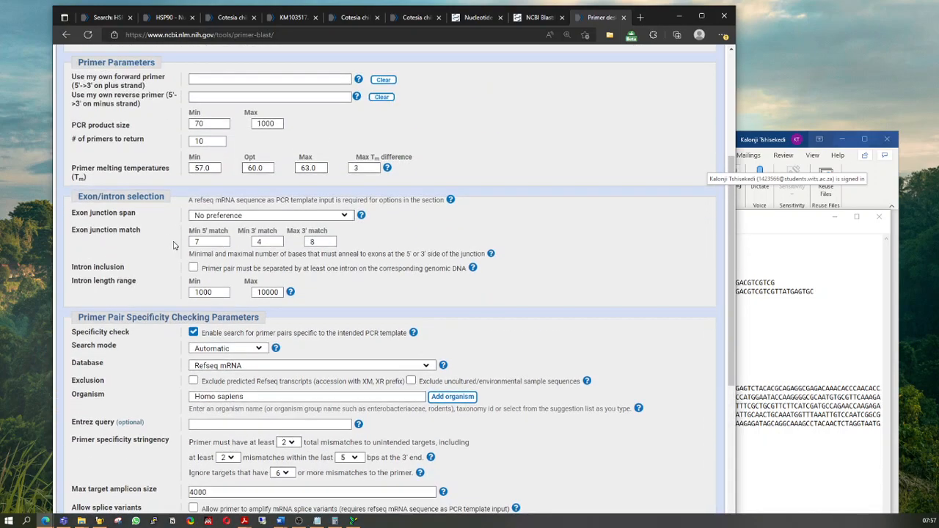
{"action": "scroll", "coordinate": [174, 245], "scroll_direction": "up", "scroll_amount": 1}
{"action": "left_click", "coordinate": [202, 240]}
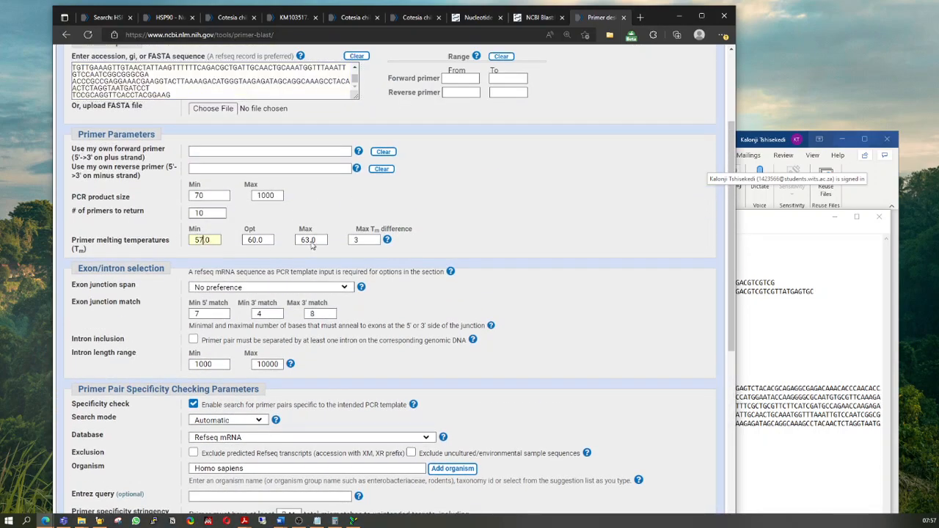
{"action": "scroll", "coordinate": [354, 257], "scroll_direction": "down", "scroll_amount": 5}
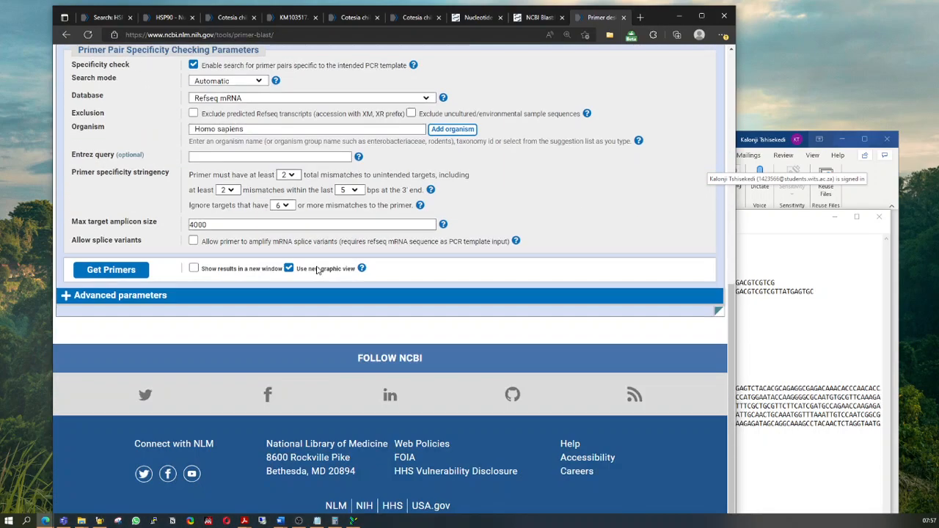
{"action": "scroll", "coordinate": [101, 273], "scroll_direction": "up", "scroll_amount": 3}
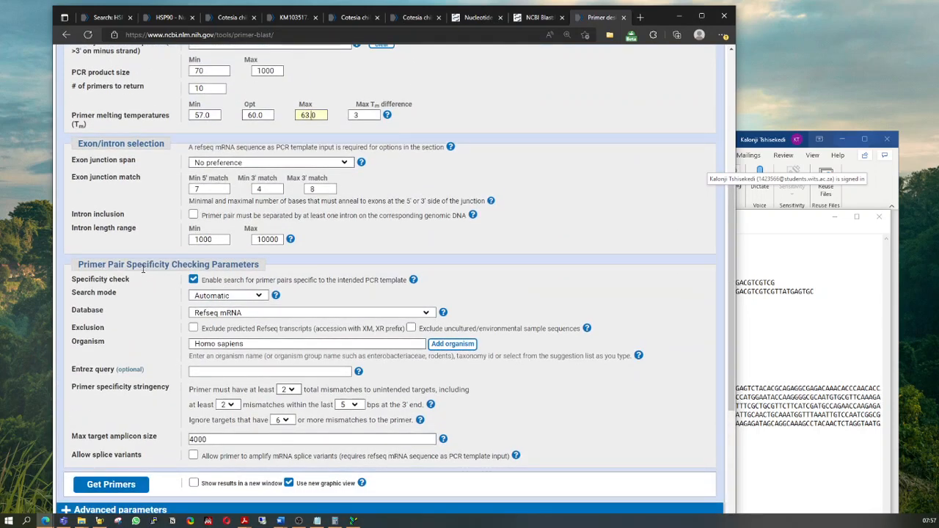
{"action": "left_click", "coordinate": [111, 484]}
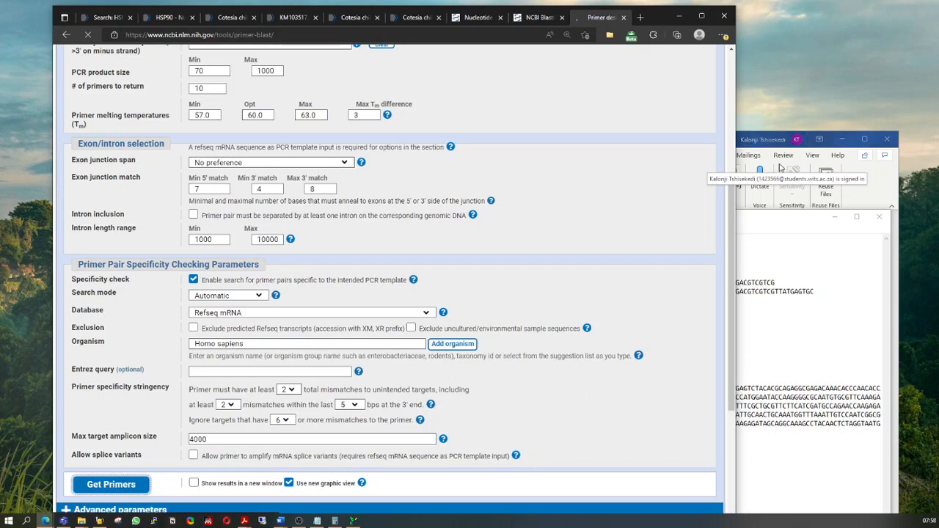
{"action": "left_click", "coordinate": [798, 229]}
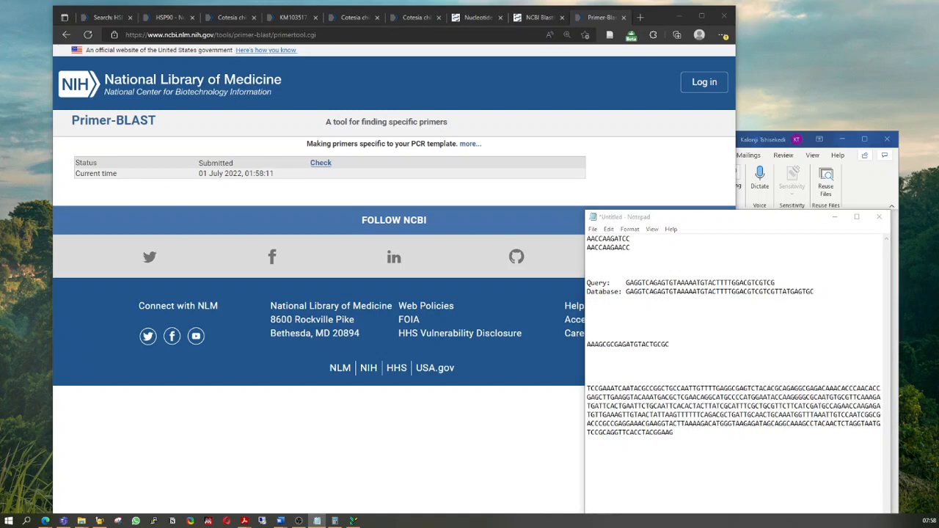
{"action": "key", "text": "super+d"}
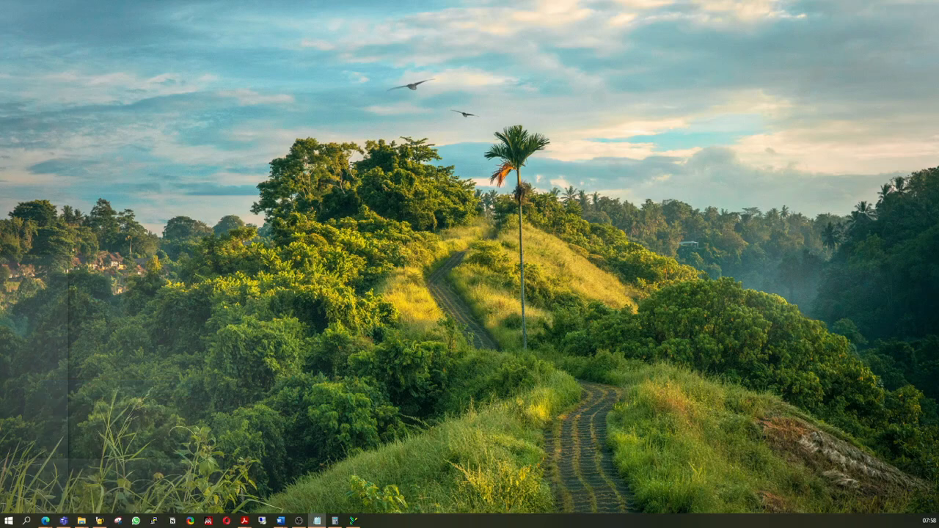
{"action": "key", "text": "super+d"}
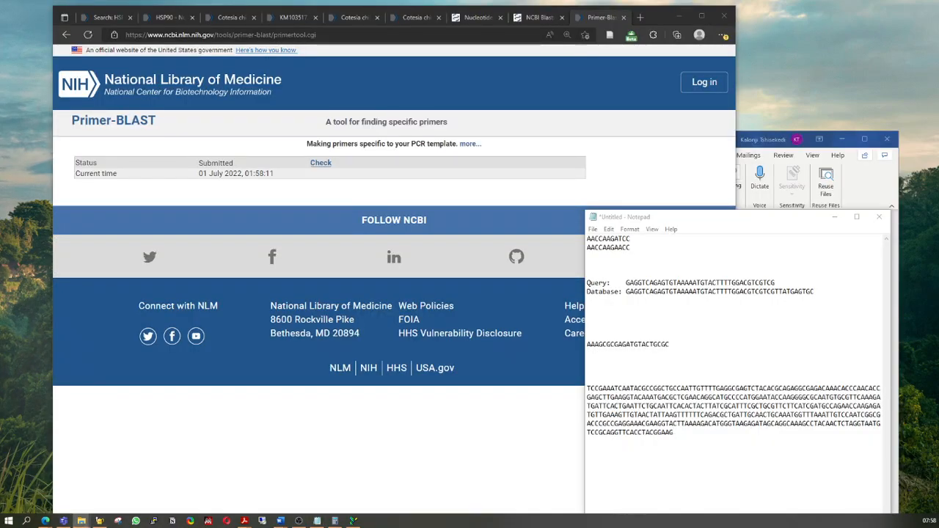
- Open the SA_mrna FASTA file from the TEL4 folder in SnapGene as a double-stranded linear sequence
{"action": "left_click", "coordinate": [82, 521]}
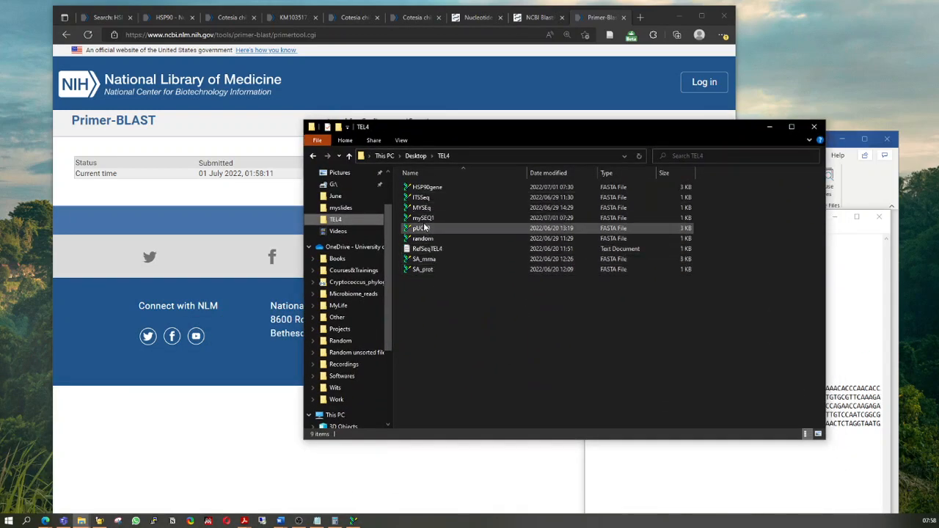
{"action": "left_click", "coordinate": [429, 260]}
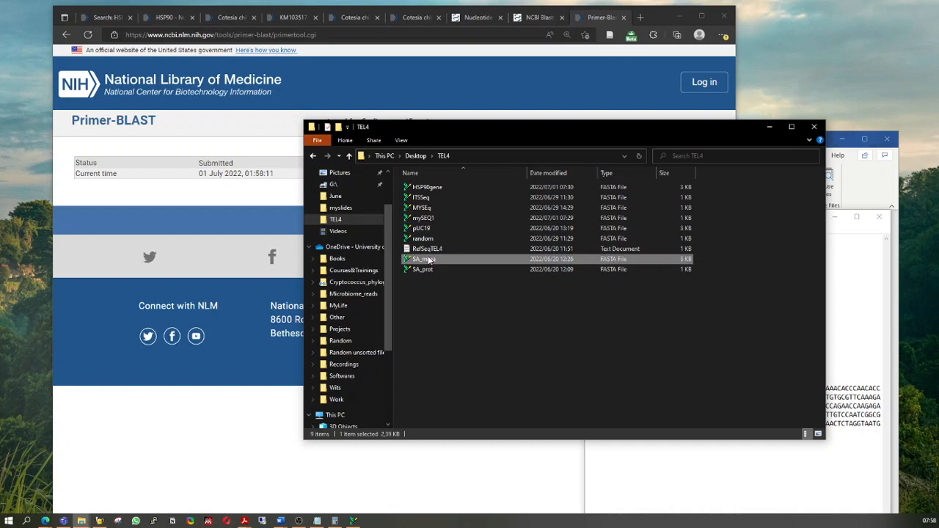
{"action": "right_click", "coordinate": [430, 260]}
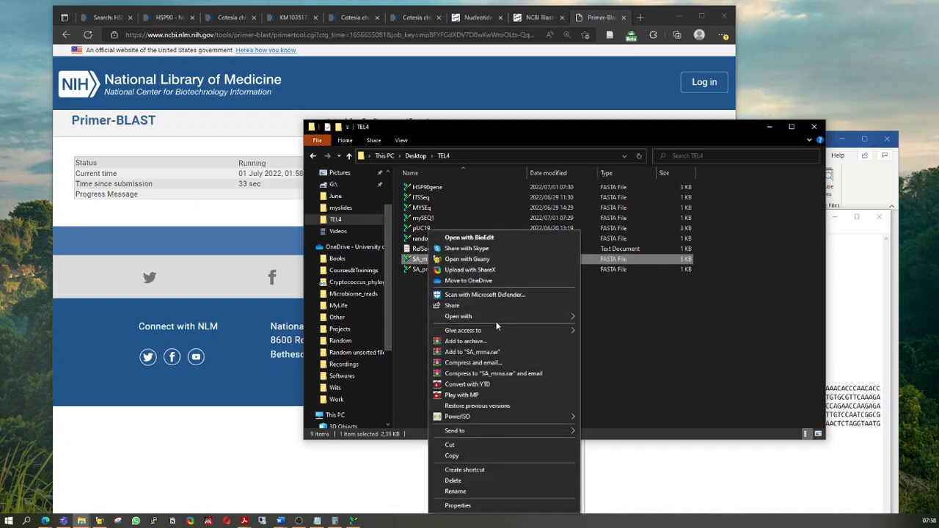
{"action": "mouse_move", "coordinate": [529, 313]}
{"action": "left_click", "coordinate": [589, 327]}
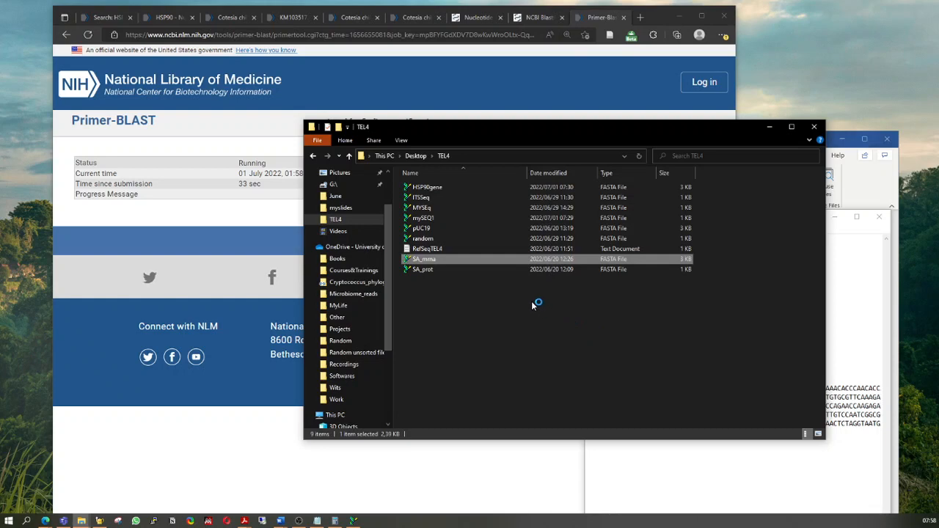
{"action": "left_click_drag", "start_coordinate": [516, 131], "coordinate": [1, 470]}
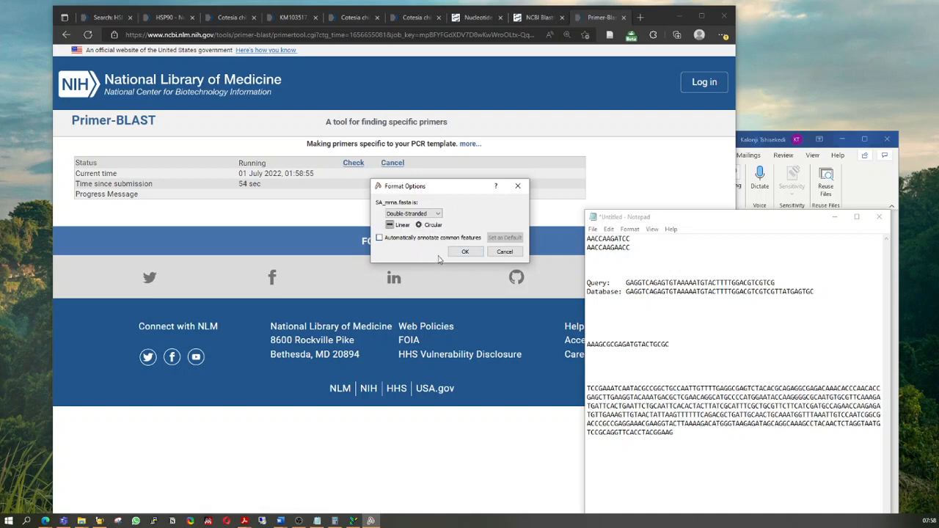
{"action": "left_click", "coordinate": [463, 252]}
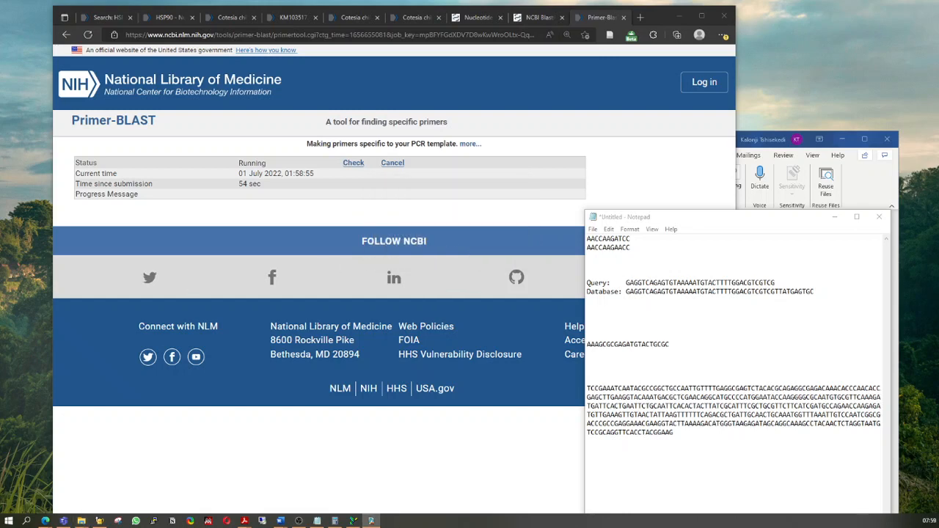
- Select the HindIII site on the SA_mrna restriction map and show it in the sequence view
{"action": "left_click_drag", "start_coordinate": [451, 301], "coordinate": [446, 94]}
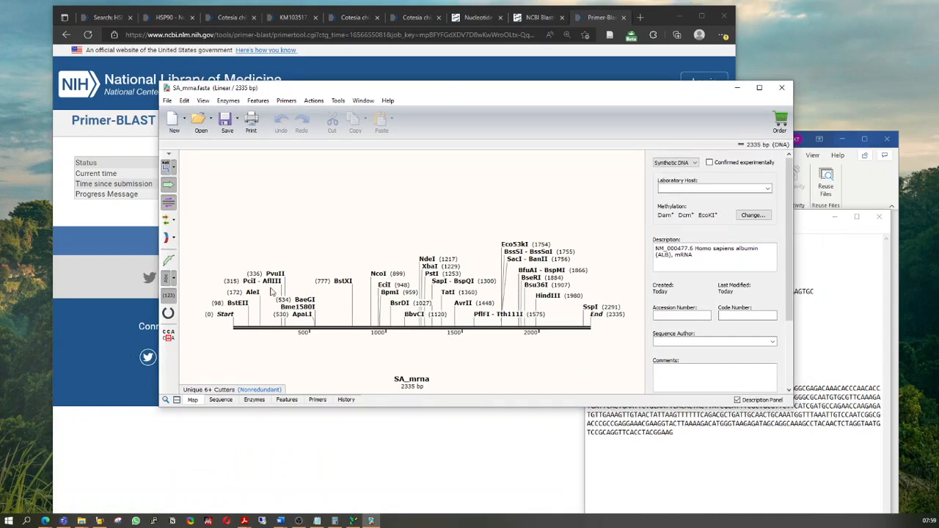
{"action": "left_click", "coordinate": [550, 296]}
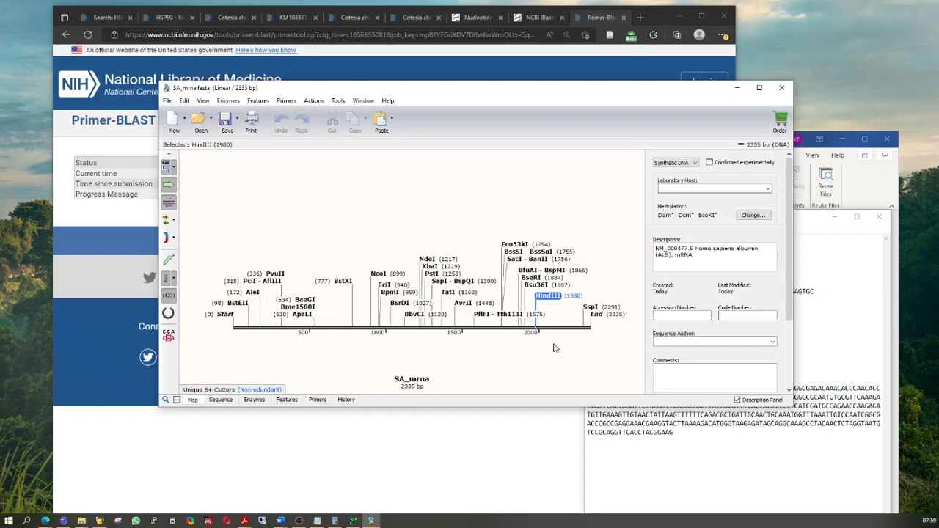
{"action": "left_click", "coordinate": [220, 400]}
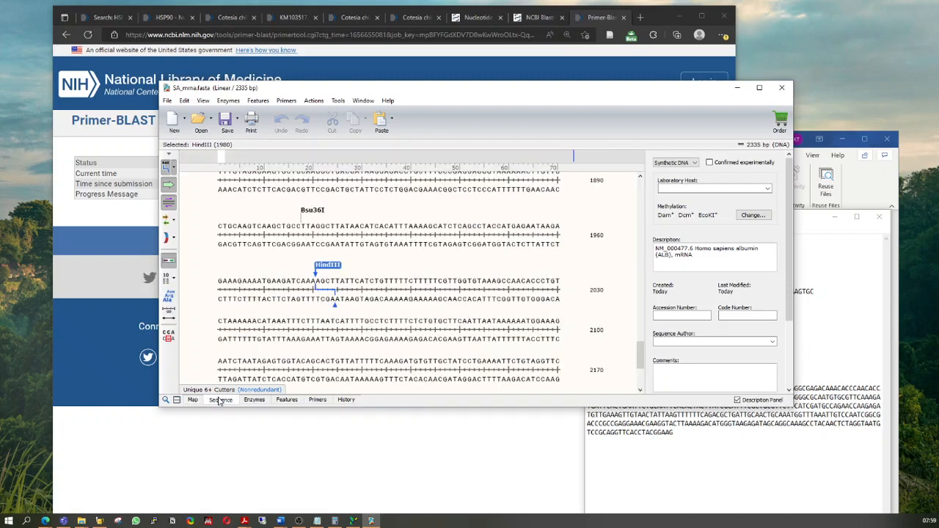
- Examine the restriction sites in the SA_mrna sequence from its start through the Bme1580I site
{"action": "left_click_drag", "start_coordinate": [640, 356], "coordinate": [648, 173]}
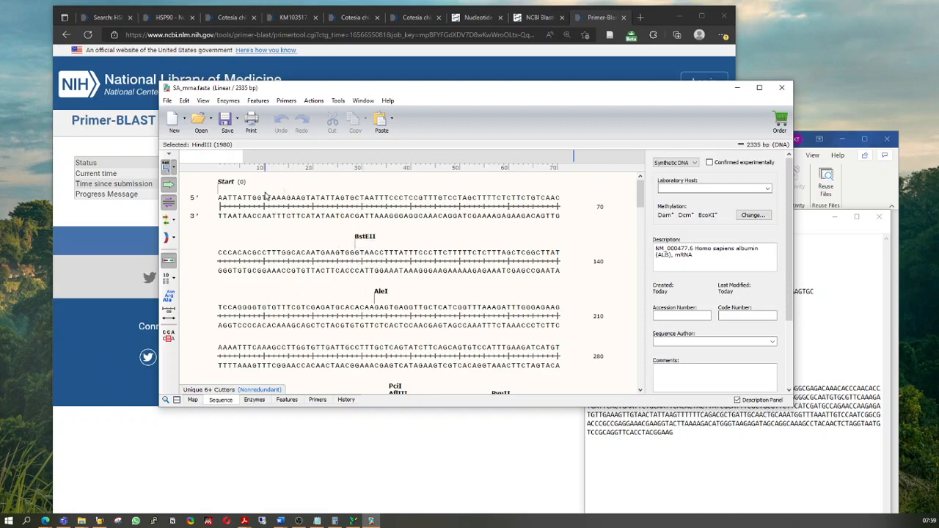
{"action": "scroll", "coordinate": [383, 294], "scroll_direction": "down", "scroll_amount": 2}
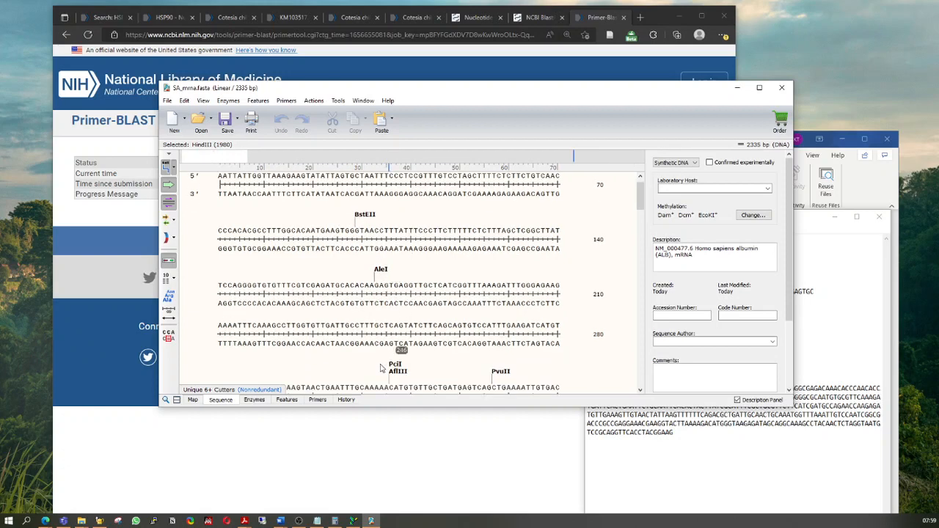
{"action": "scroll", "coordinate": [397, 350], "scroll_direction": "down", "scroll_amount": 1}
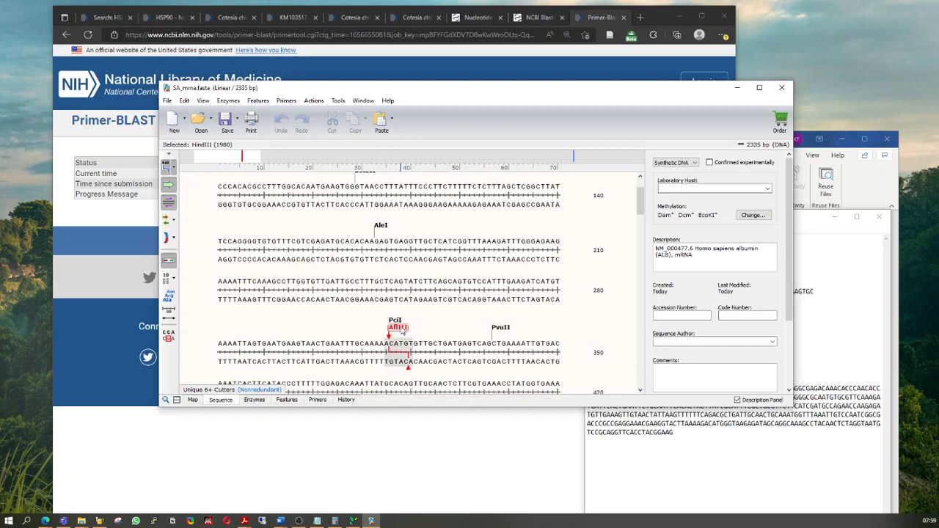
{"action": "scroll", "coordinate": [503, 331], "scroll_direction": "down", "scroll_amount": 1}
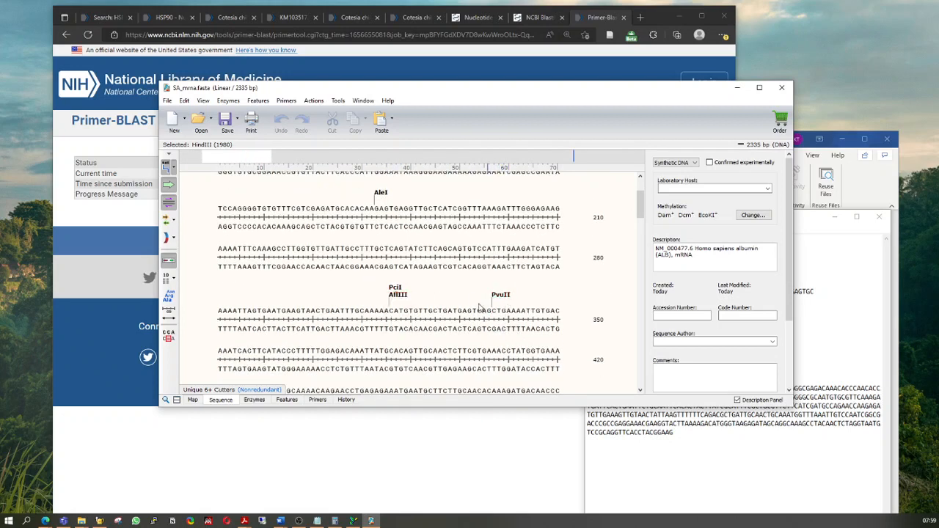
{"action": "scroll", "coordinate": [440, 305], "scroll_direction": "down", "scroll_amount": 1}
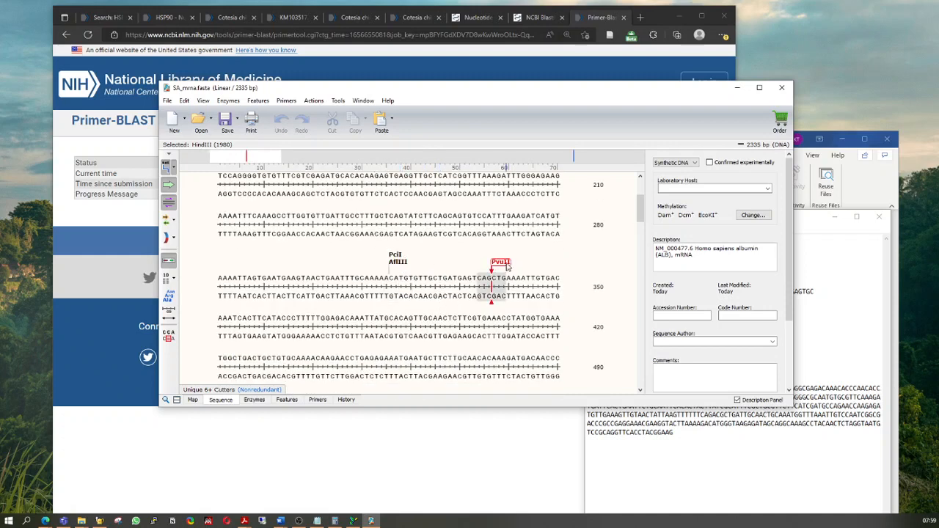
{"action": "scroll", "coordinate": [460, 291], "scroll_direction": "down", "scroll_amount": 1}
{"action": "scroll", "coordinate": [459, 288], "scroll_direction": "down", "scroll_amount": 3}
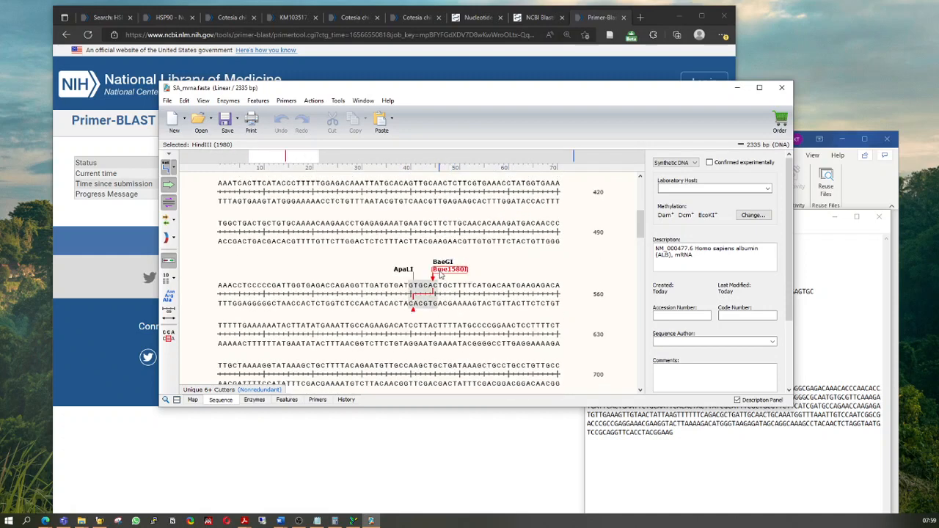
{"action": "scroll", "coordinate": [408, 270], "scroll_direction": "up", "scroll_amount": 7}
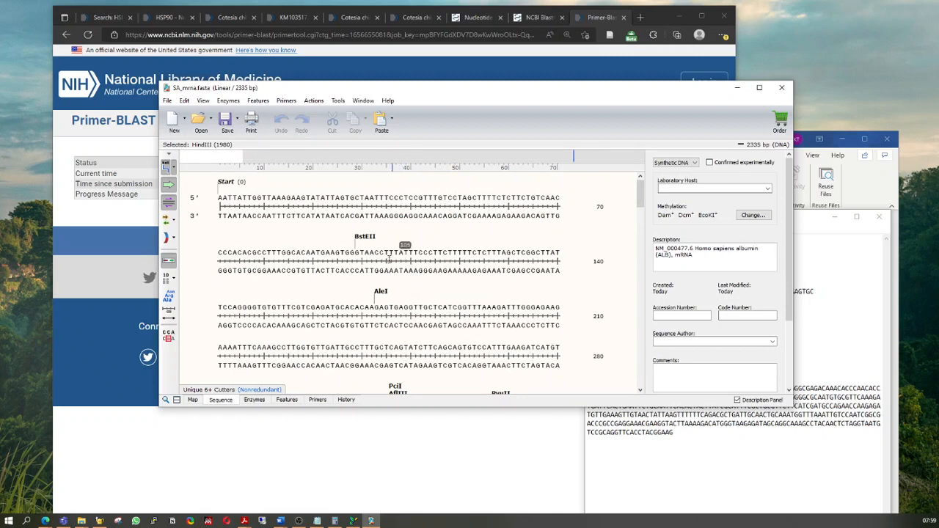
- Color bases 173–180 at the AleI site green on both strands and display the custom DNA colors
{"action": "left_click_drag", "start_coordinate": [375, 307], "coordinate": [408, 314]}
{"action": "right_click", "coordinate": [408, 314]}
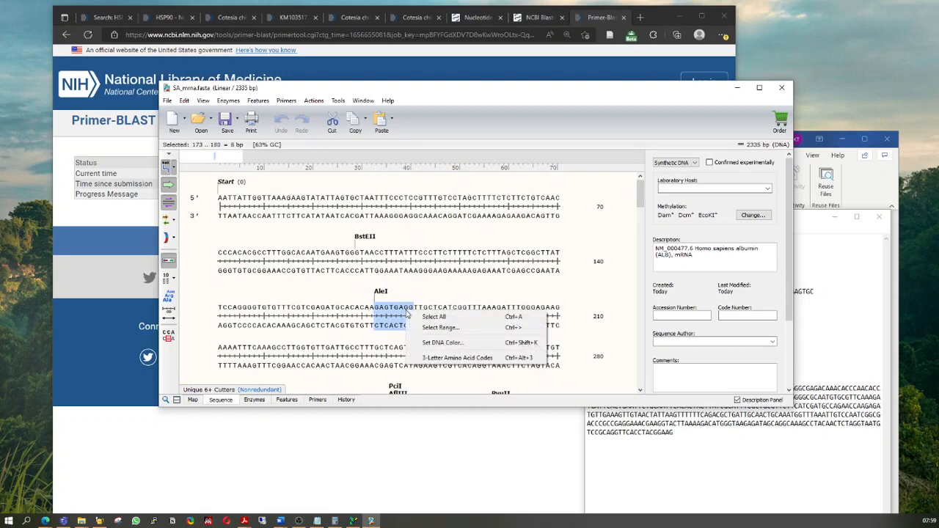
{"action": "left_click", "coordinate": [432, 343]}
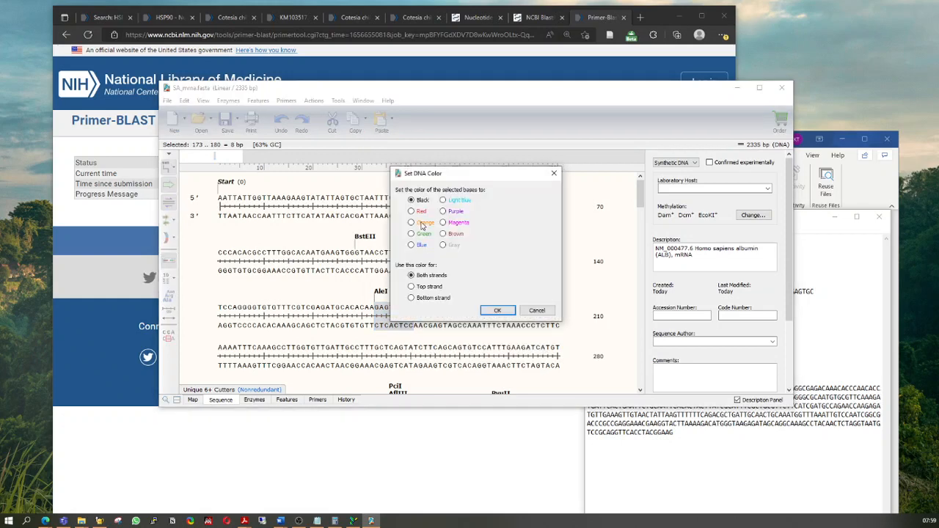
{"action": "left_click", "coordinate": [489, 311]}
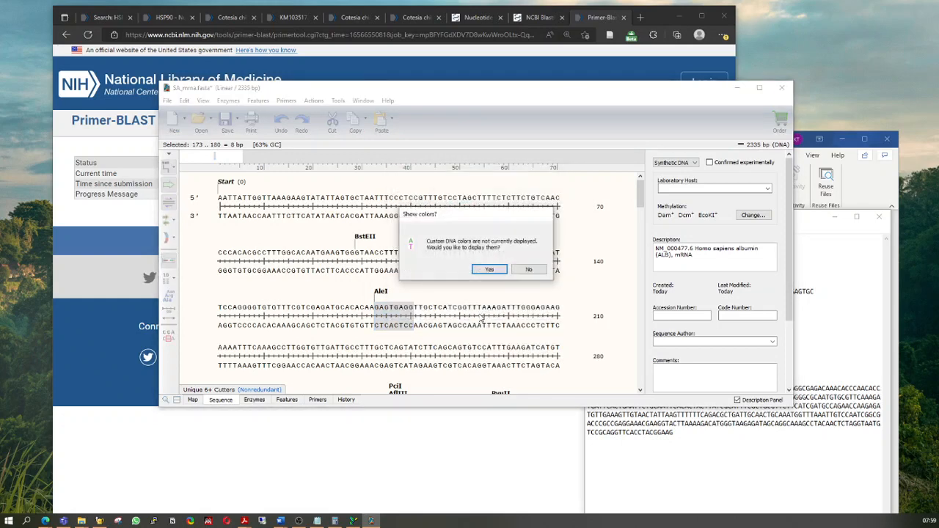
{"action": "left_click", "coordinate": [484, 268]}
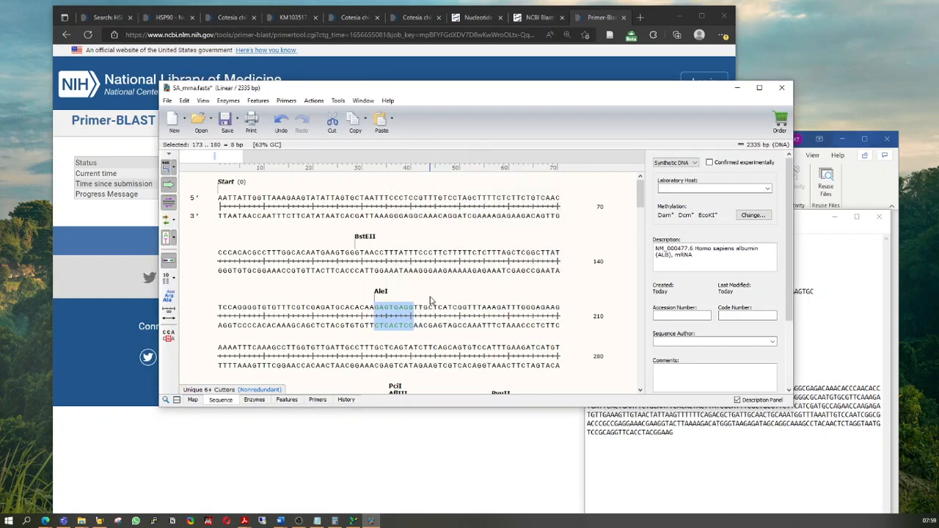
{"action": "left_click", "coordinate": [400, 314]}
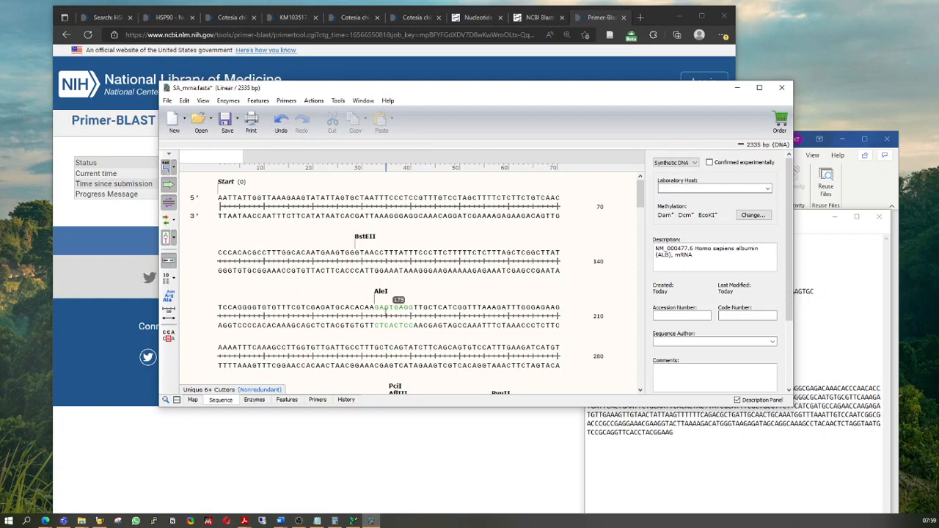
- Color bases 1361–1371 at the TatI site red on both strands
{"action": "scroll", "coordinate": [405, 317], "scroll_direction": "down", "scroll_amount": 1}
{"action": "scroll", "coordinate": [405, 317], "scroll_direction": "down", "scroll_amount": 15}
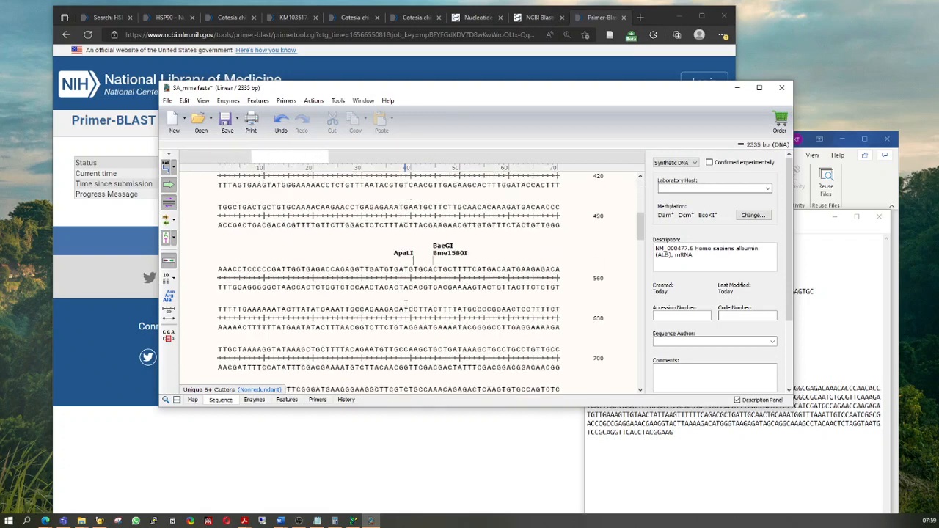
{"action": "scroll", "coordinate": [412, 299], "scroll_direction": "down", "scroll_amount": 3}
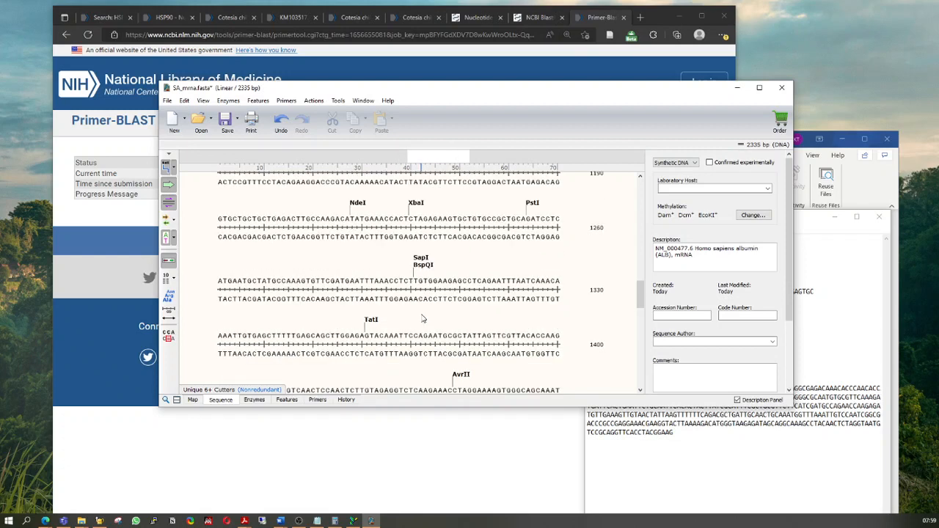
{"action": "left_click_drag", "start_coordinate": [368, 338], "coordinate": [415, 340]}
{"action": "right_click", "coordinate": [412, 346]}
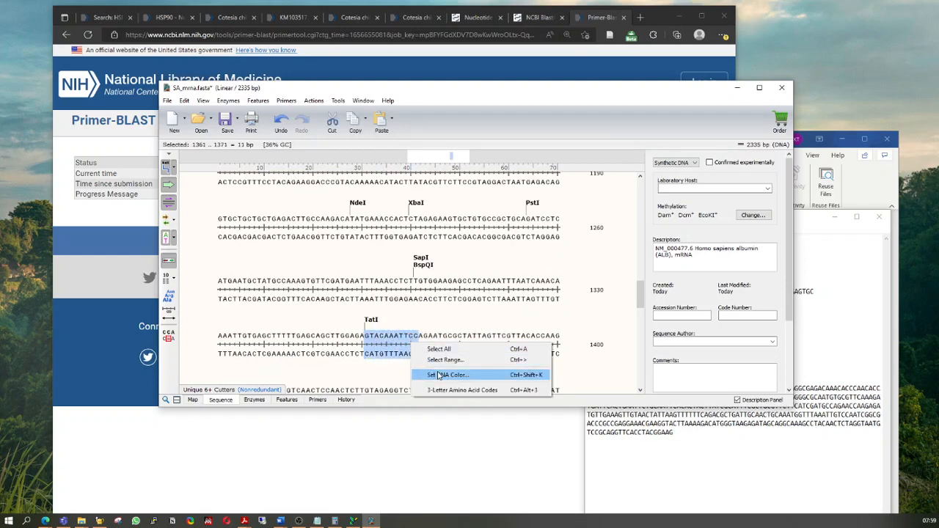
{"action": "left_click", "coordinate": [443, 375]}
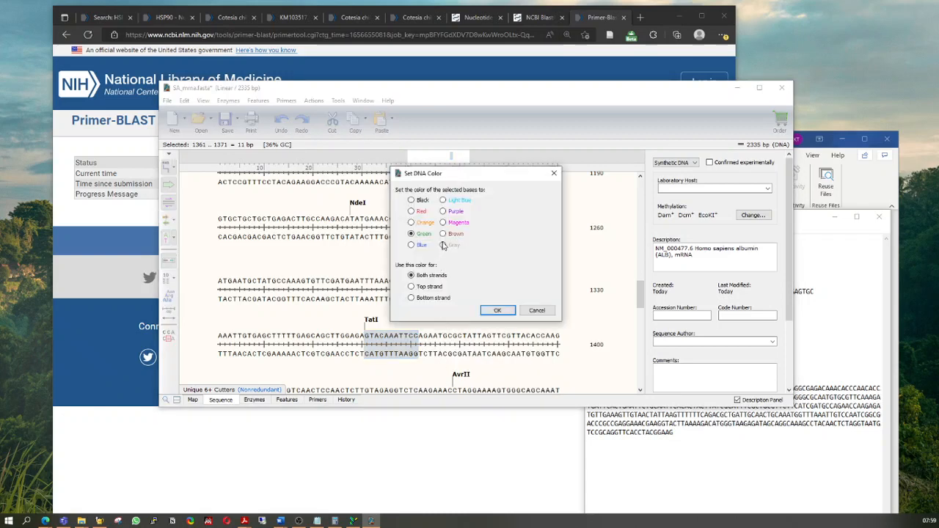
{"action": "left_click", "coordinate": [428, 213]}
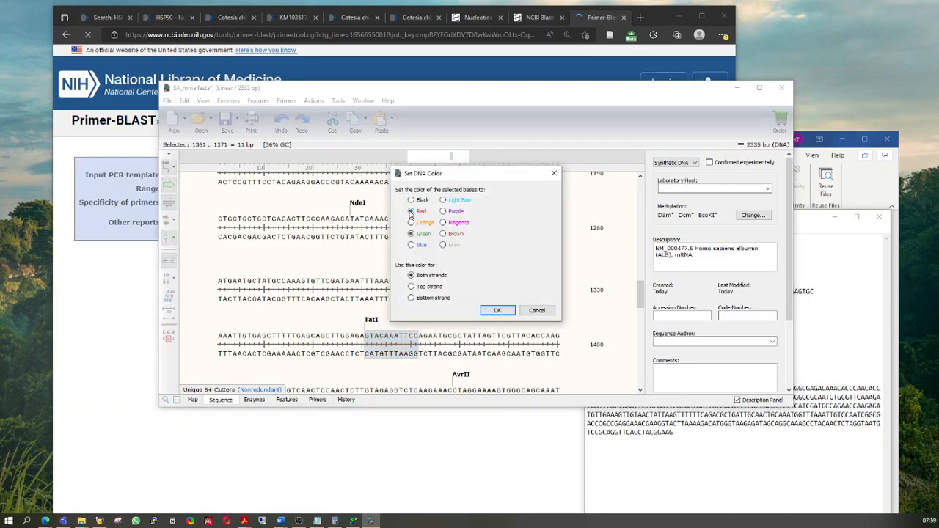
{"action": "left_click", "coordinate": [498, 310]}
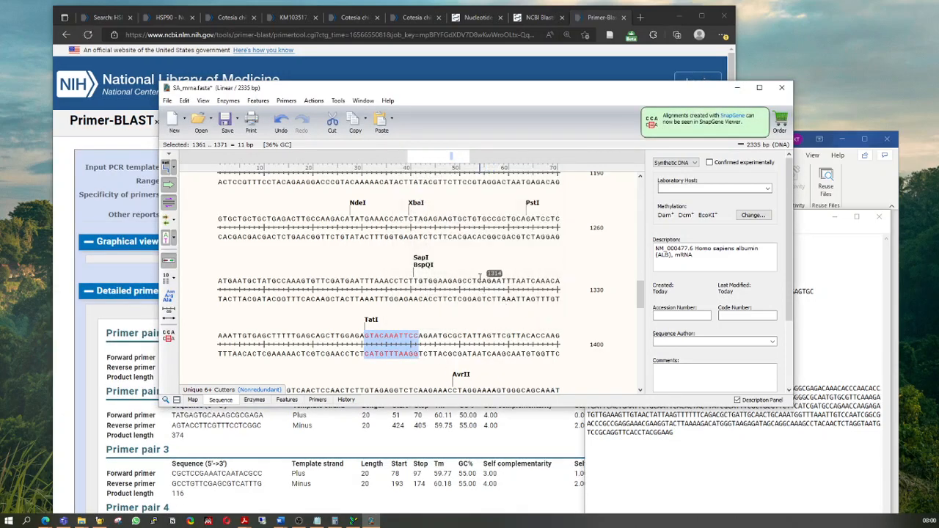
{"action": "left_click", "coordinate": [540, 333]}
- Make a top-strand primer from bases 152–171, just before the green bases at AleI, and add it to the template
{"action": "scroll", "coordinate": [514, 330], "scroll_direction": "up", "scroll_amount": 6}
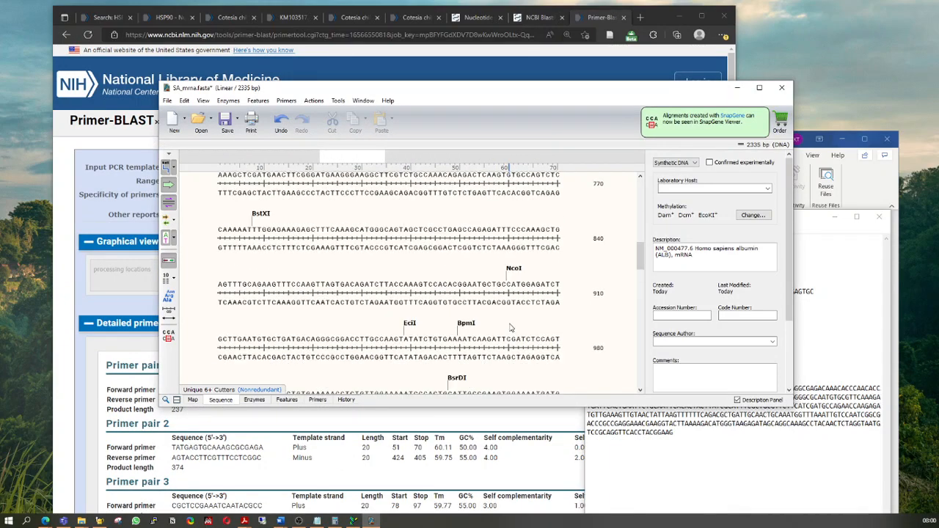
{"action": "scroll", "coordinate": [512, 327], "scroll_direction": "up", "scroll_amount": 10}
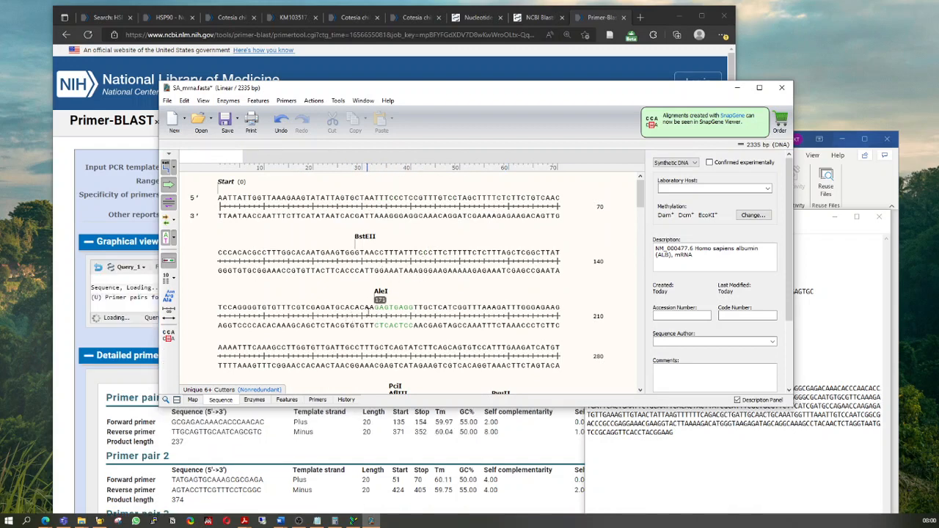
{"action": "left_click_drag", "start_coordinate": [372, 312], "coordinate": [272, 314]}
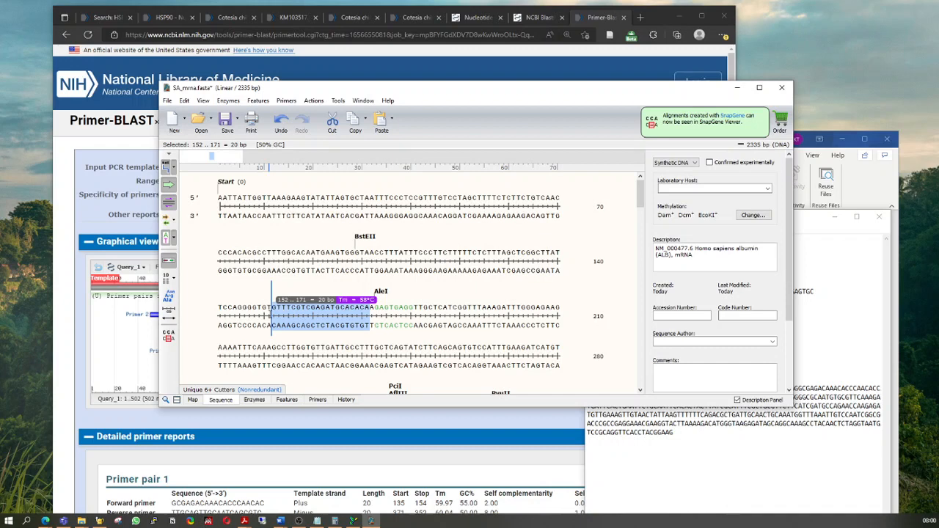
{"action": "left_click_drag", "start_coordinate": [272, 314], "coordinate": [272, 314]}
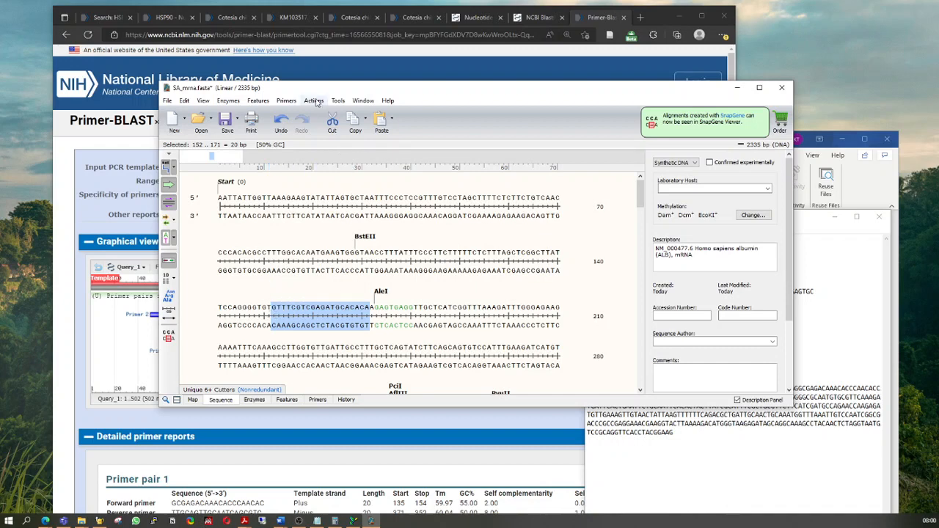
{"action": "left_click", "coordinate": [284, 100]}
{"action": "left_click", "coordinate": [308, 112]}
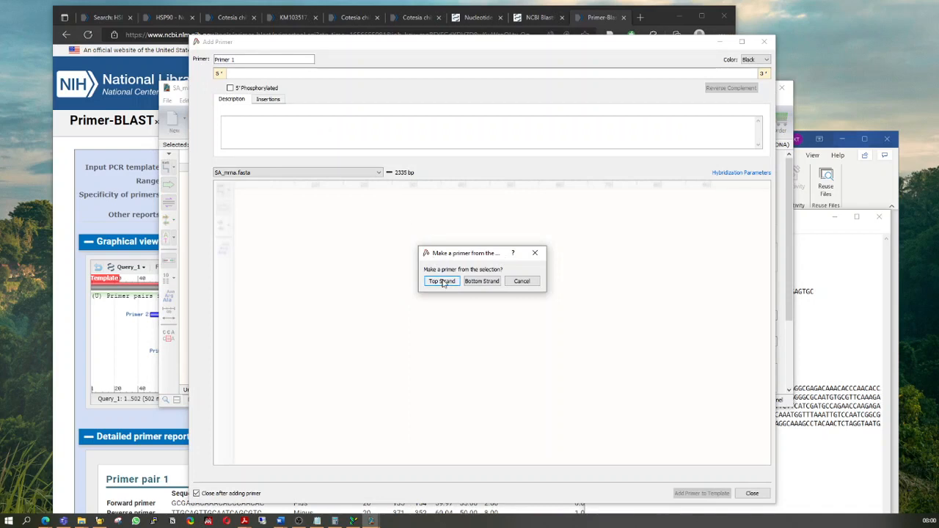
{"action": "left_click", "coordinate": [442, 283]}
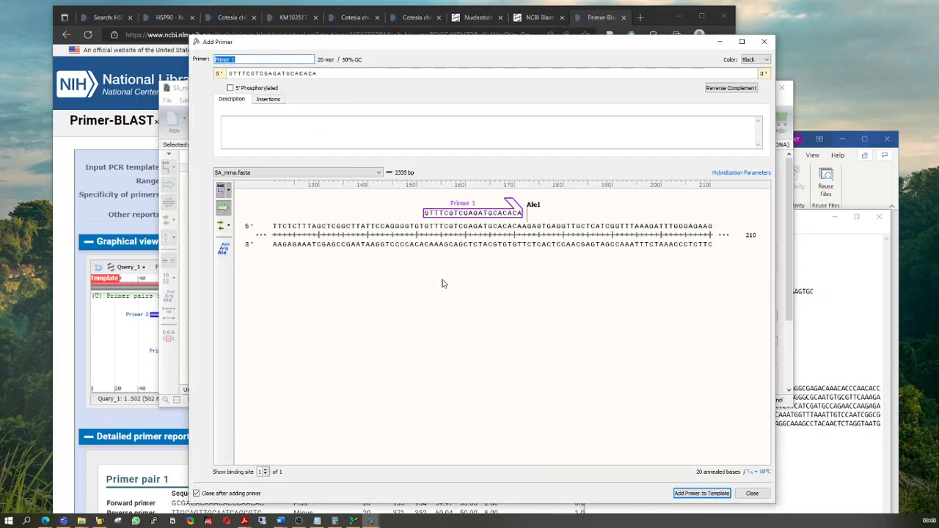
{"action": "left_click", "coordinate": [430, 215]}
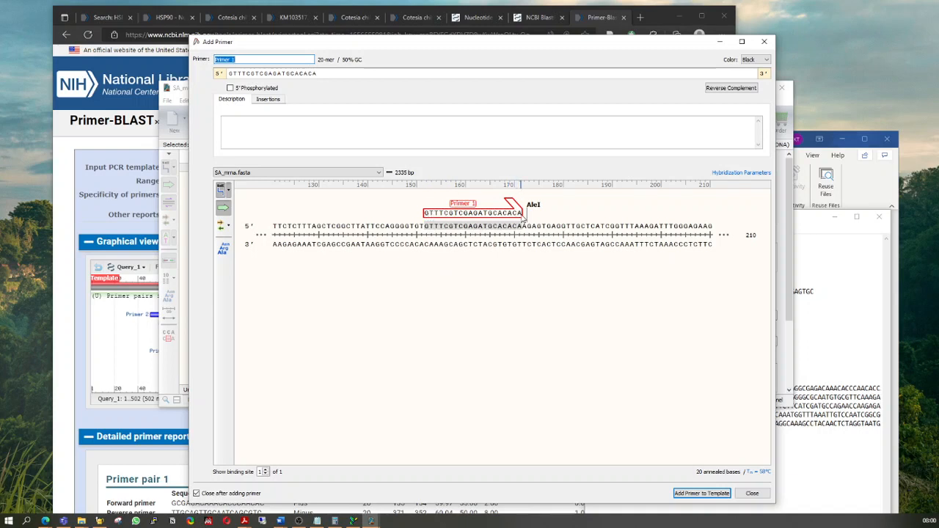
{"action": "left_click", "coordinate": [638, 378]}
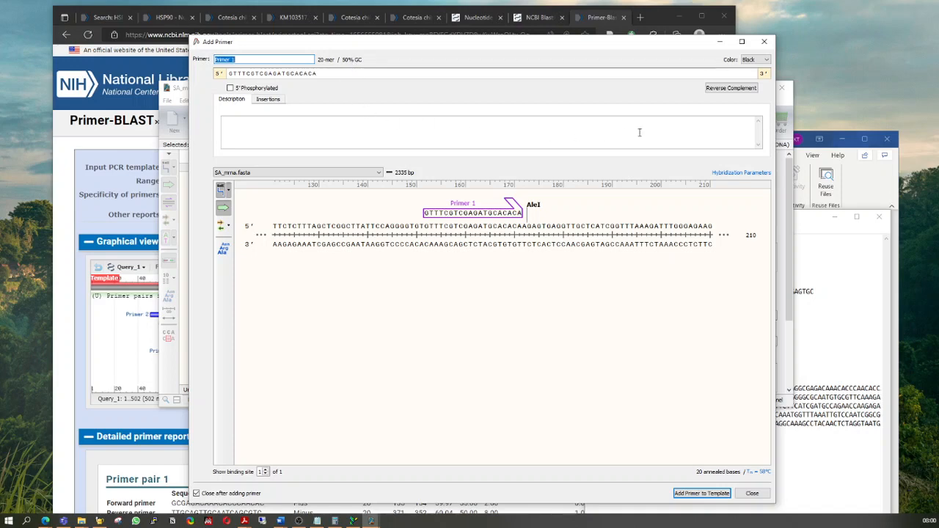
{"action": "left_click", "coordinate": [701, 493]}
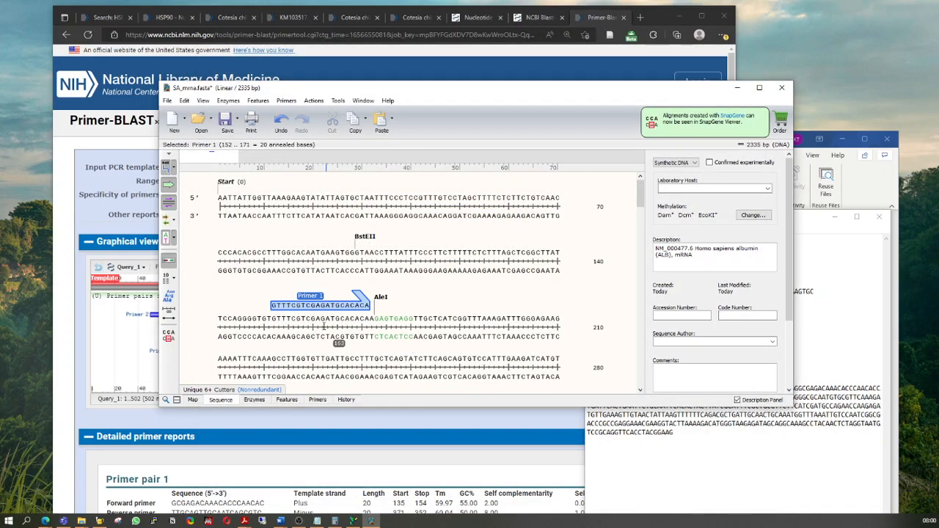
- Make a bottom-strand primer from bases 1375–1394, just after the red bases at TatI, and add it to the template
{"action": "scroll", "coordinate": [322, 300], "scroll_direction": "down", "scroll_amount": 15}
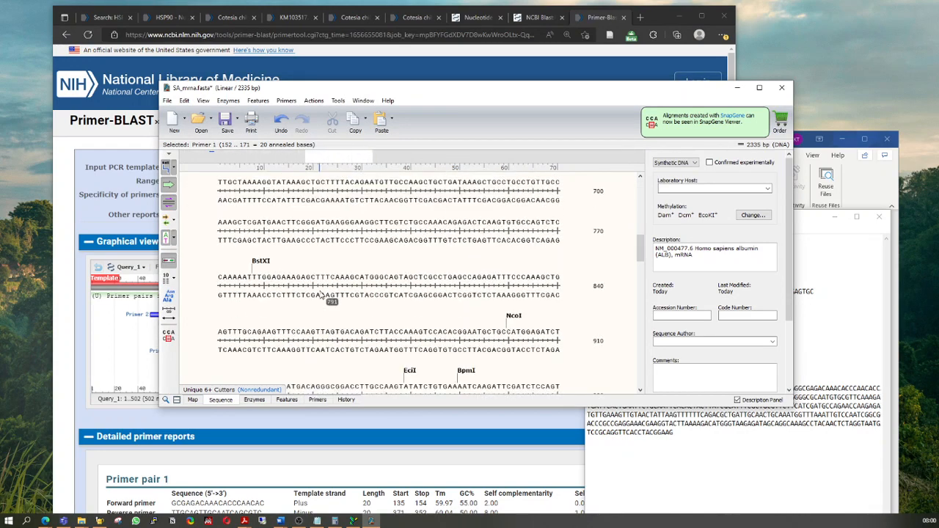
{"action": "scroll", "coordinate": [320, 292], "scroll_direction": "down", "scroll_amount": 4}
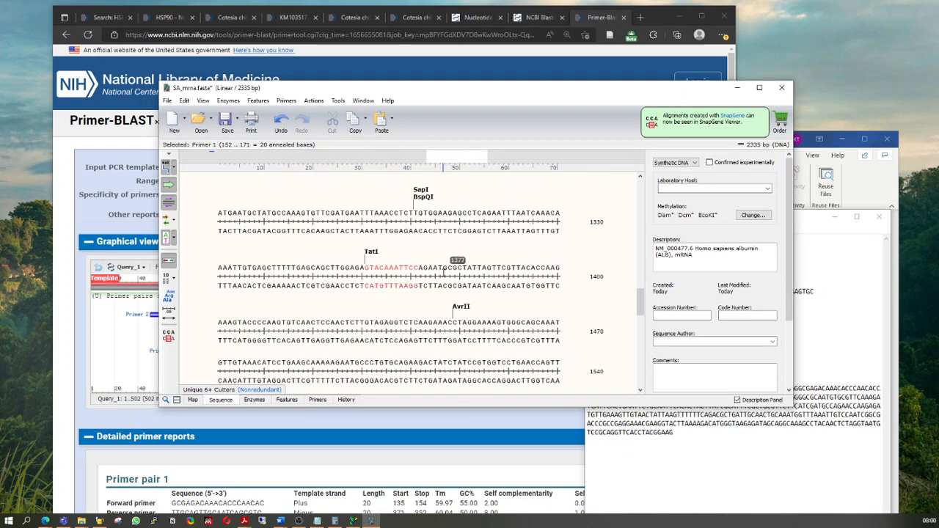
{"action": "mouse_move", "coordinate": [436, 272]}
{"action": "left_mouse_down"}
{"action": "mouse_move", "coordinate": [543, 273]}
{"action": "mouse_move", "coordinate": [550, 285]}
{"action": "mouse_move", "coordinate": [532, 285]}
{"action": "left_mouse_up"}
{"action": "left_click", "coordinate": [287, 101]}
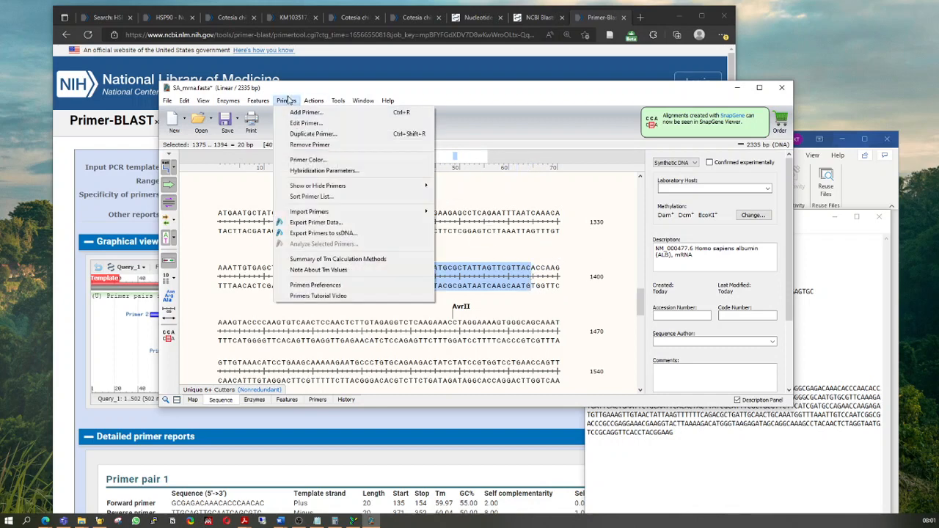
{"action": "left_click", "coordinate": [305, 112]}
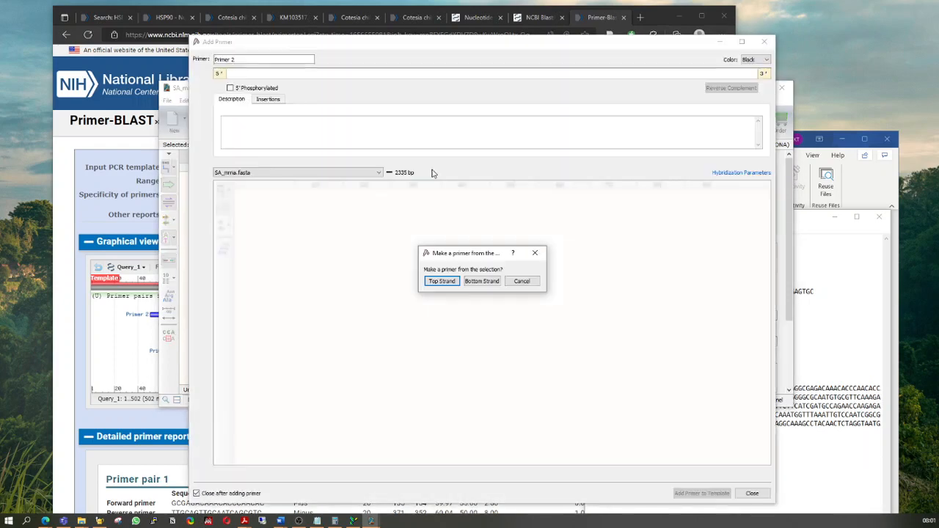
{"action": "left_click", "coordinate": [480, 281]}
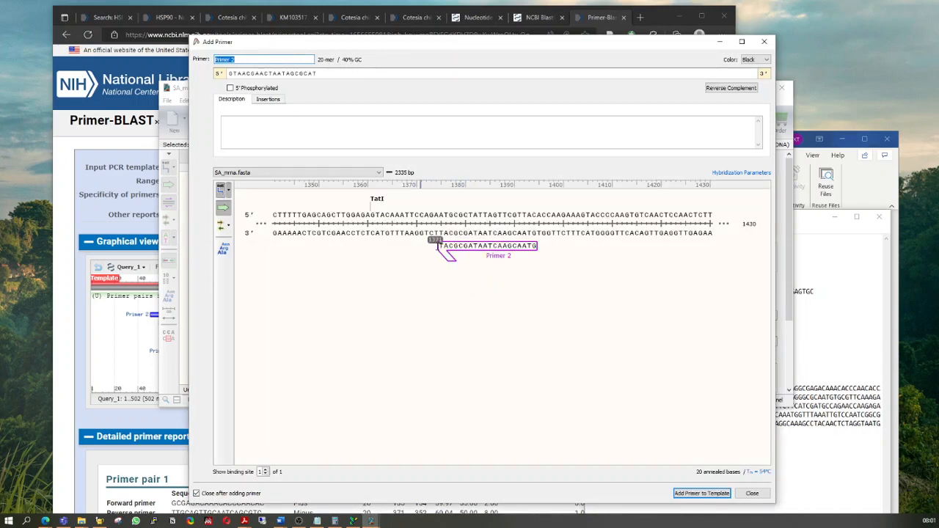
{"action": "left_click", "coordinate": [698, 494]}
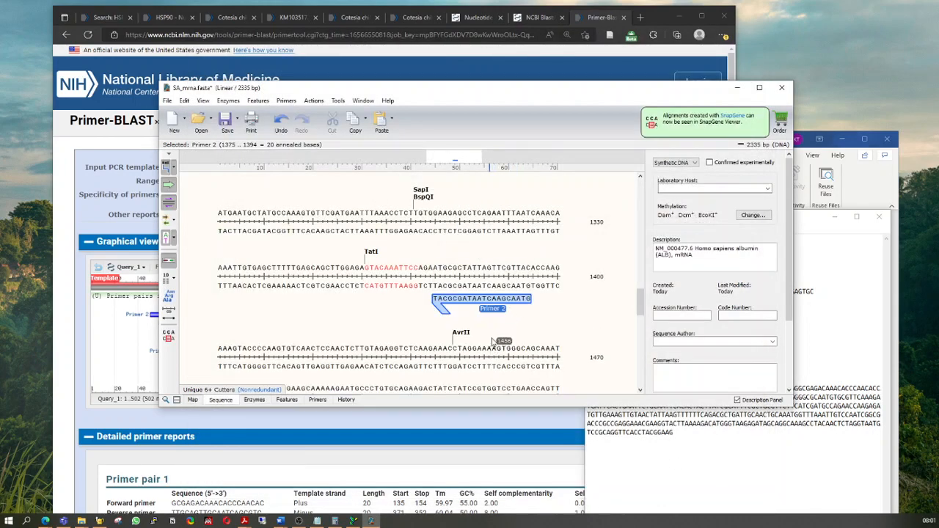
{"action": "scroll", "coordinate": [469, 286], "scroll_direction": "up", "scroll_amount": 1}
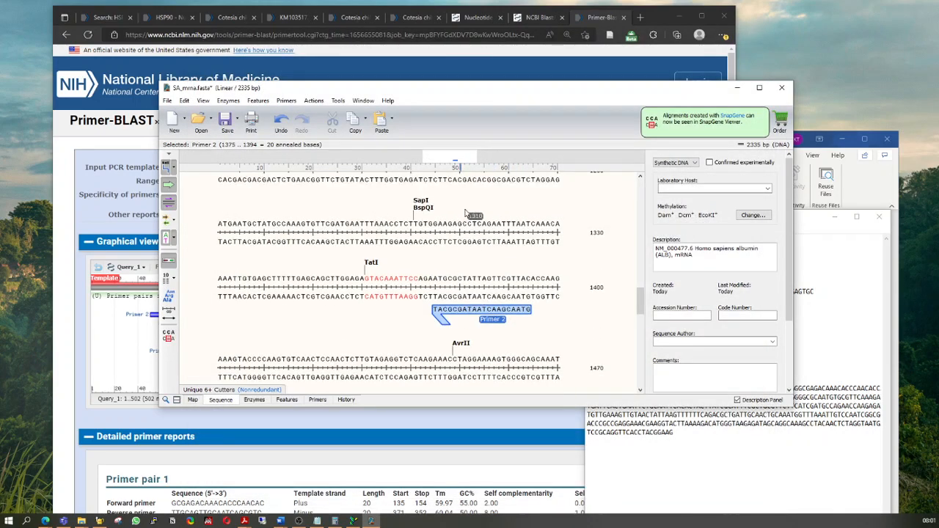
- Switch to the Primer-BLAST results in the browser and review the graphical view of primer pairs and the detailed reports for pairs 1–10
{"action": "left_click", "coordinate": [417, 67]}
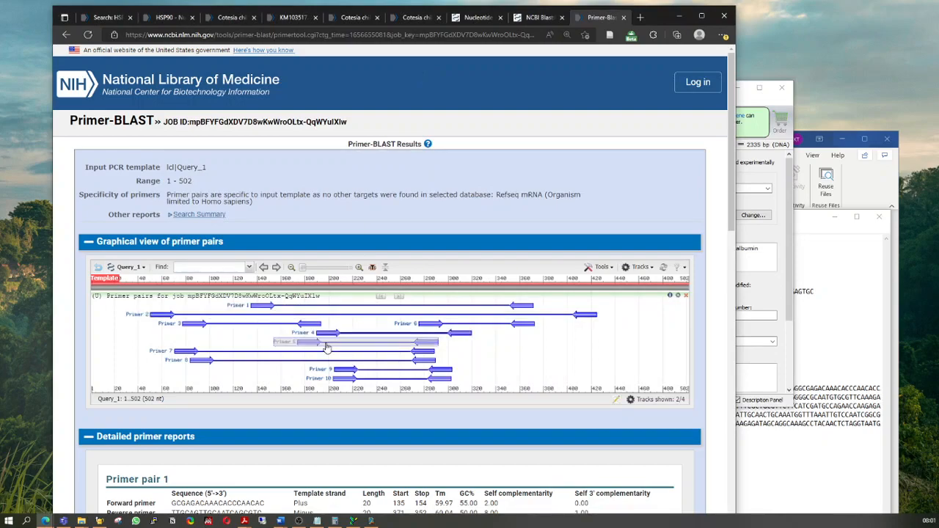
{"action": "scroll", "coordinate": [345, 405], "scroll_direction": "down", "scroll_amount": 3}
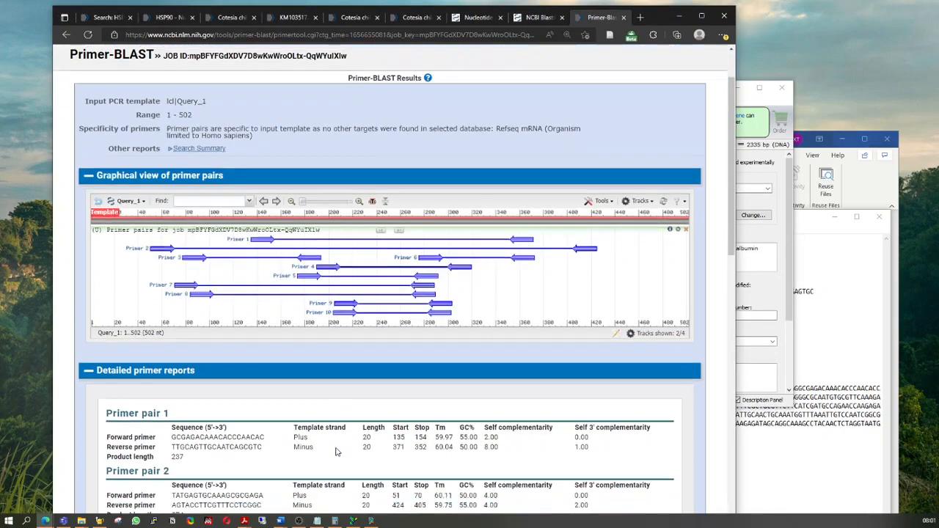
{"action": "scroll", "coordinate": [334, 435], "scroll_direction": "down", "scroll_amount": 6}
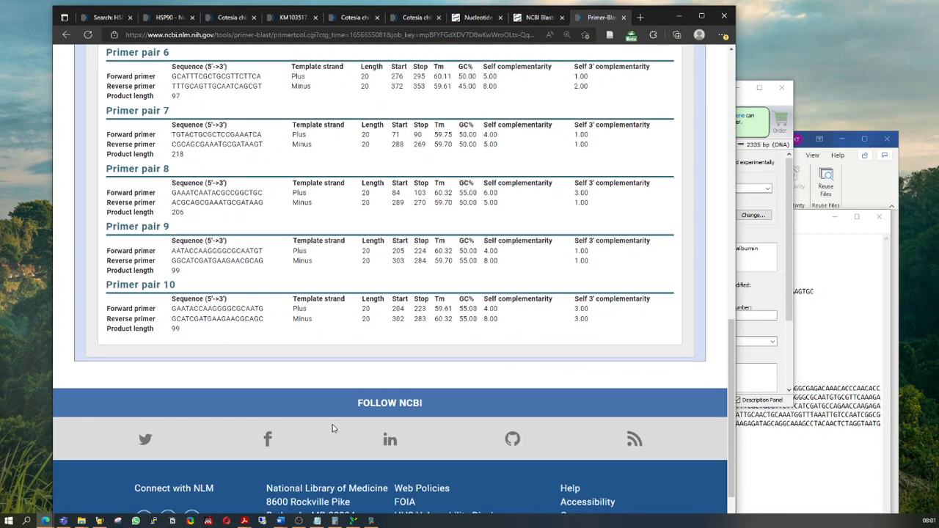
{"action": "scroll", "coordinate": [265, 346], "scroll_direction": "up", "scroll_amount": 2}
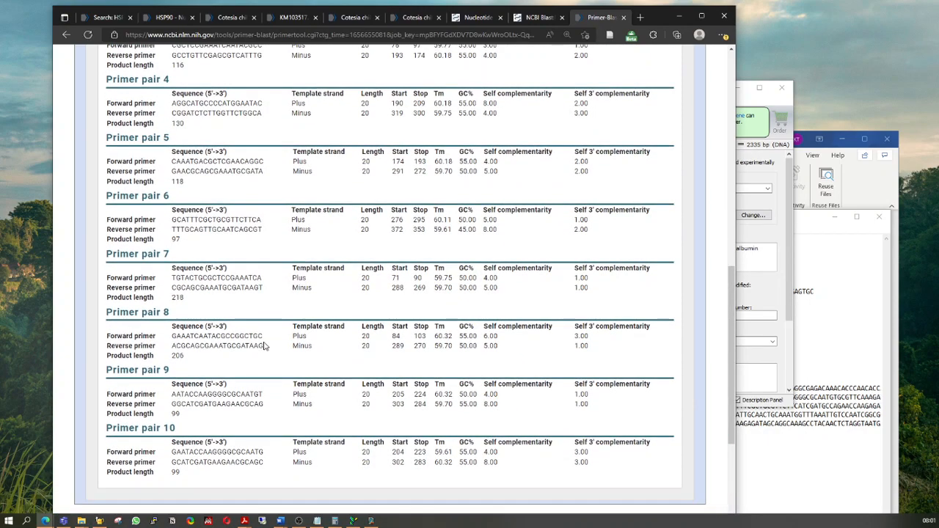
{"action": "scroll", "coordinate": [265, 346], "scroll_direction": "up", "scroll_amount": 7}
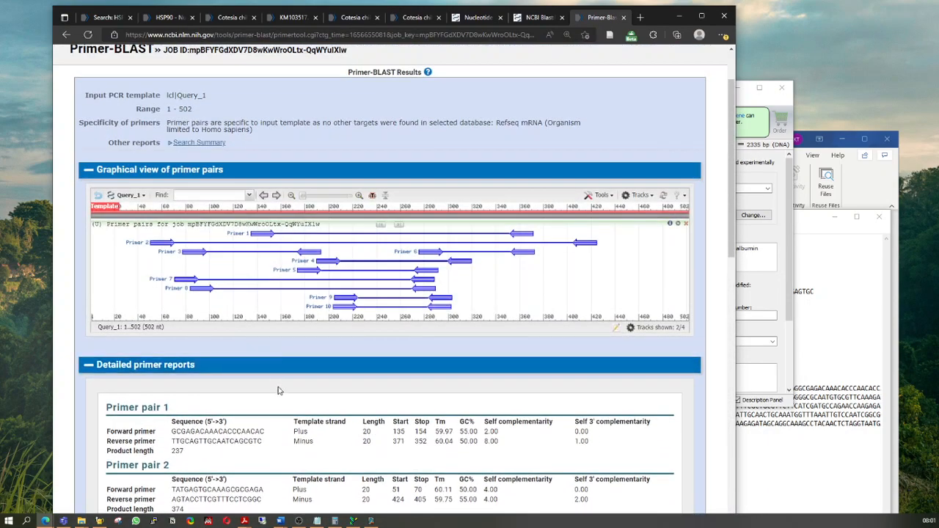
{"action": "scroll", "coordinate": [279, 386], "scroll_direction": "down", "scroll_amount": 2}
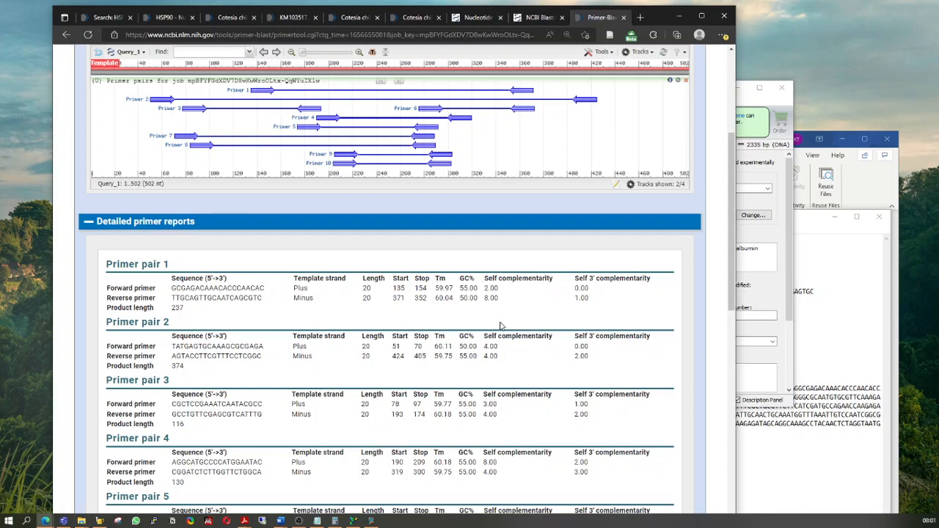
{"action": "scroll", "coordinate": [499, 324], "scroll_direction": "down", "scroll_amount": 4}
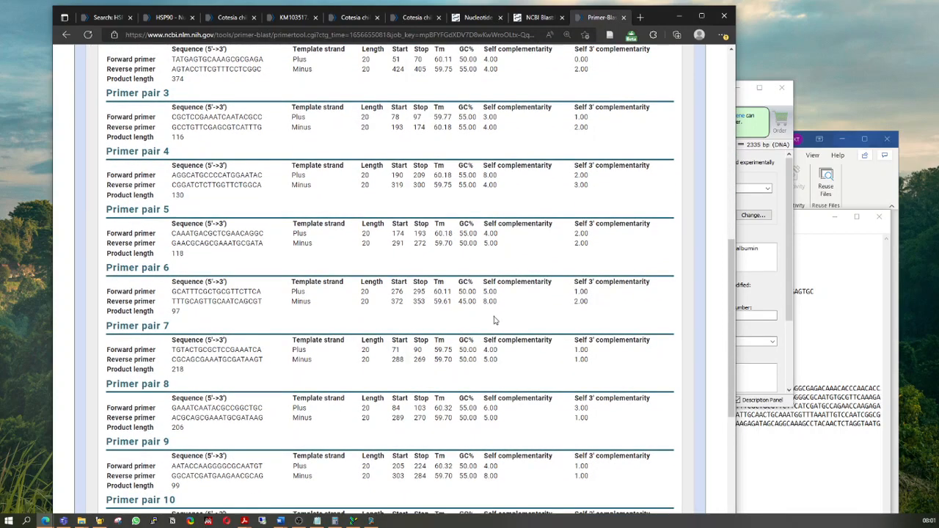
{"action": "scroll", "coordinate": [361, 356], "scroll_direction": "down", "scroll_amount": 1}
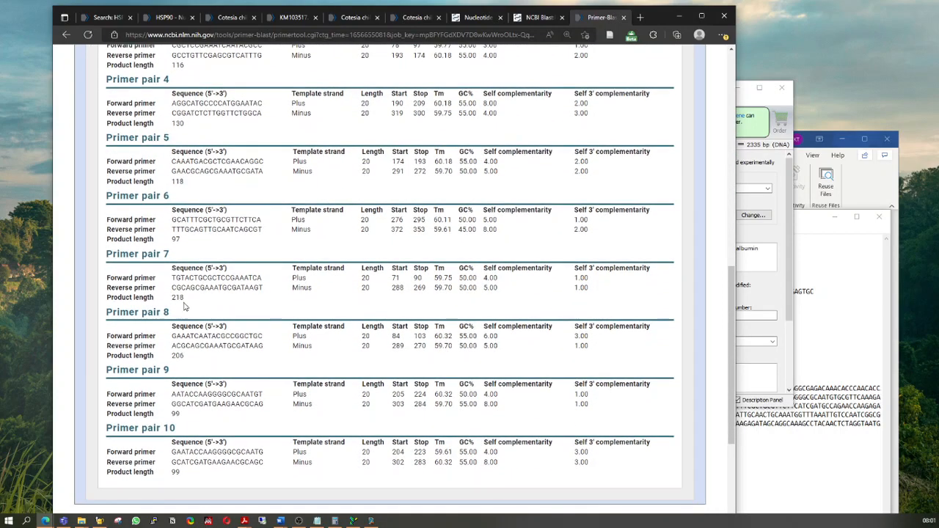
{"action": "scroll", "coordinate": [237, 278], "scroll_direction": "up", "scroll_amount": 7}
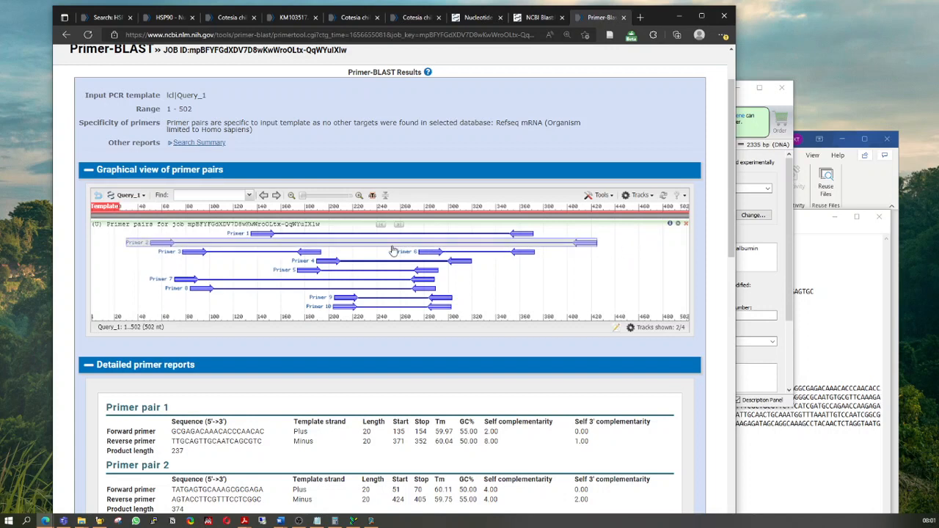
{"action": "mouse_move", "coordinate": [232, 250]}
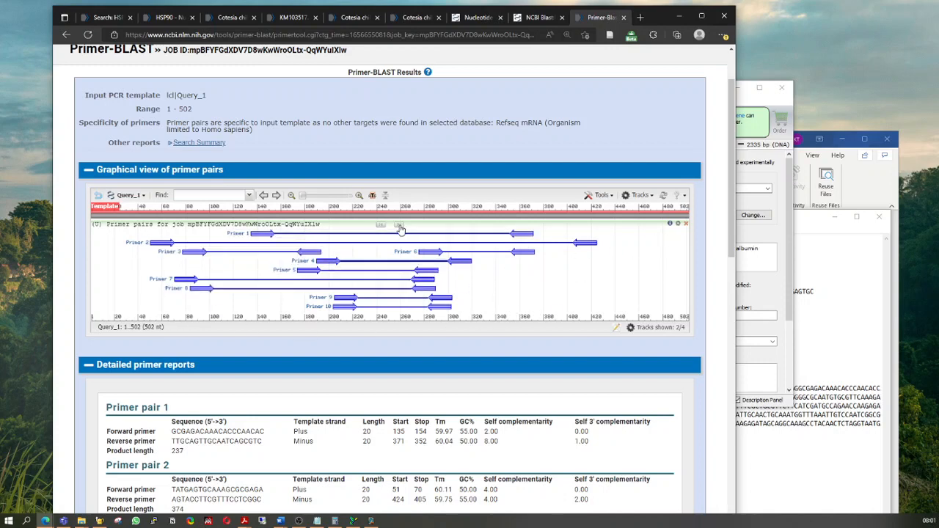
{"action": "scroll", "coordinate": [411, 359], "scroll_direction": "down", "scroll_amount": 2}
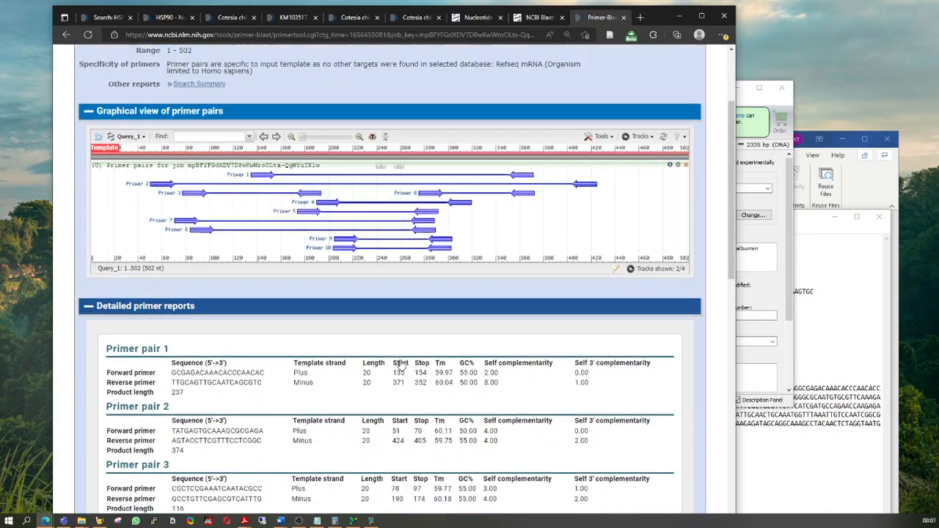
{"action": "scroll", "coordinate": [433, 255], "scroll_direction": "up", "scroll_amount": 2}
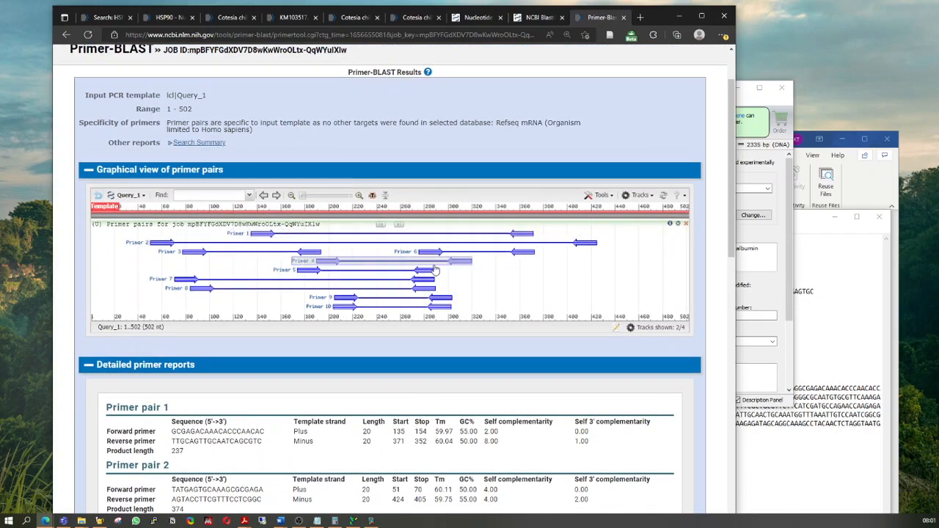
{"action": "scroll", "coordinate": [440, 257], "scroll_direction": "down", "scroll_amount": 7}
{"action": "scroll", "coordinate": [433, 270], "scroll_direction": "down", "scroll_amount": 3}
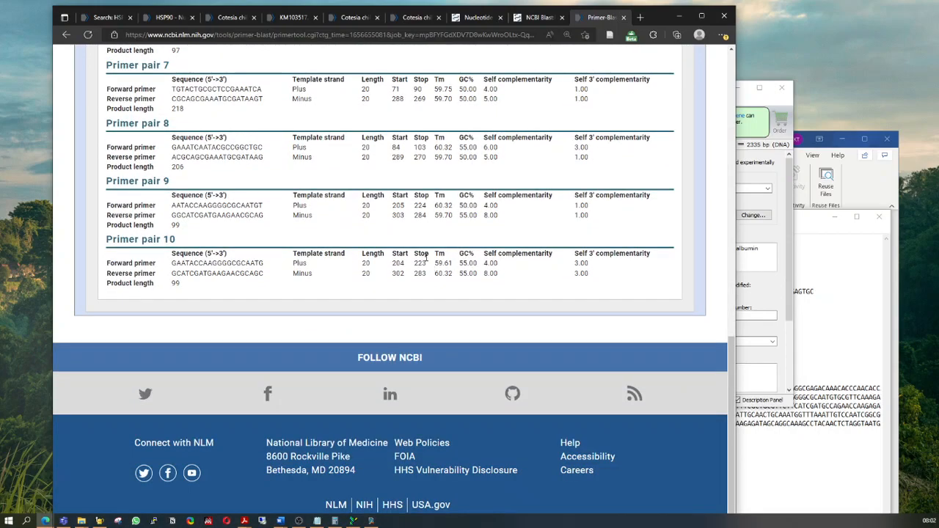
{"action": "scroll", "coordinate": [426, 257], "scroll_direction": "up", "scroll_amount": 10}
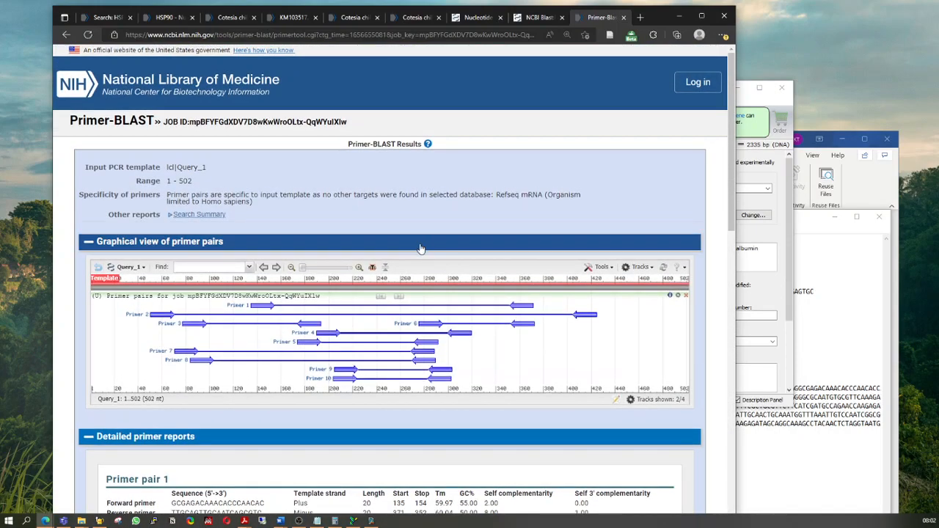